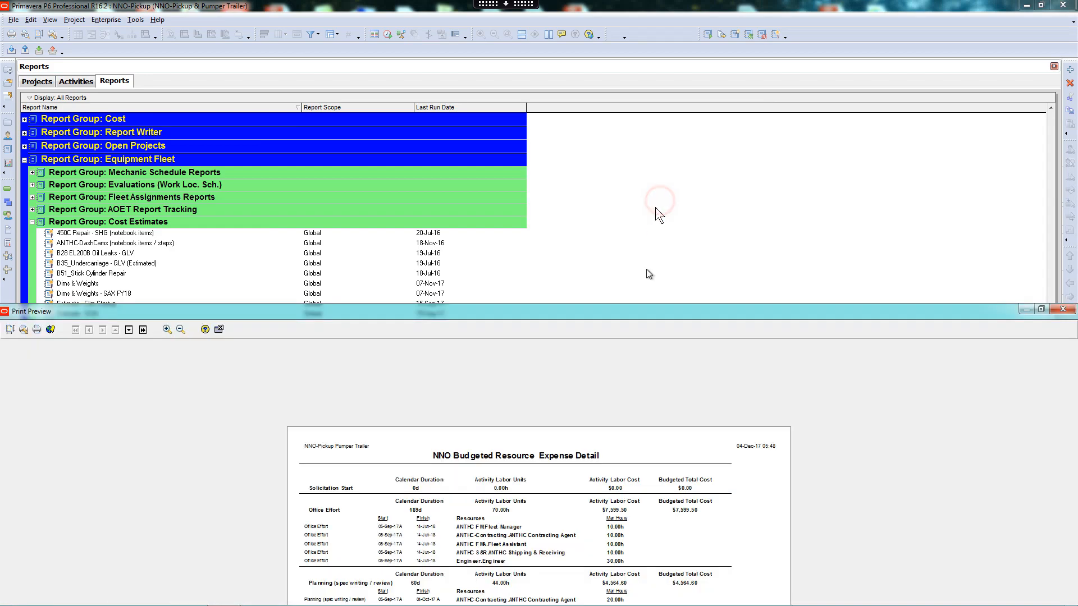
- Review all three pages of the NNO Budgeted Resource Expense Detail print preview at full window size, and close the preview
{"action": "left_click_drag", "start_coordinate": [622, 314], "coordinate": [630, 251]}
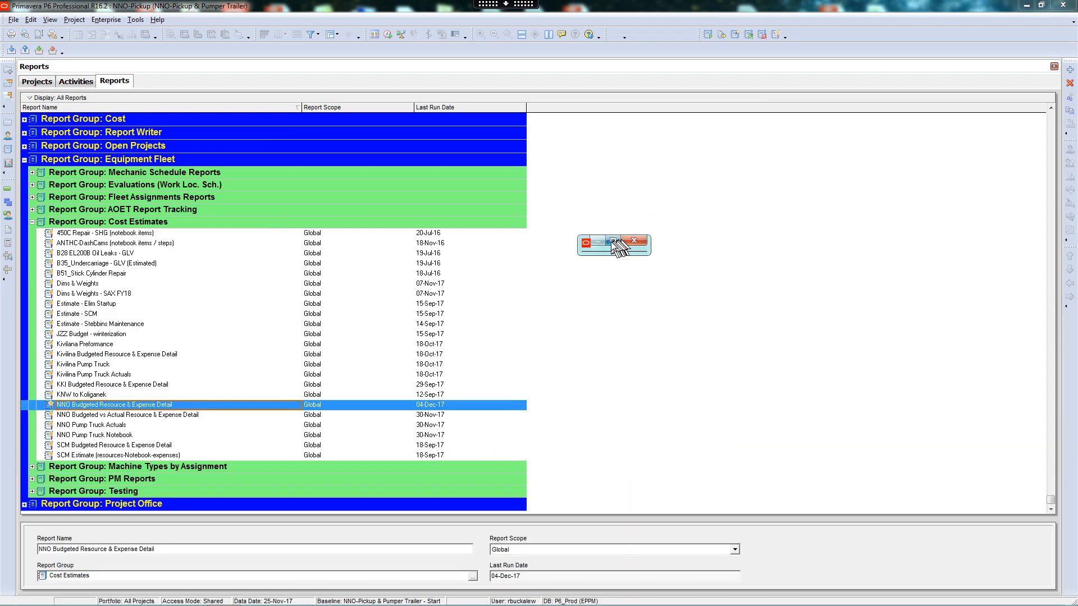
{"action": "left_click", "coordinate": [613, 240]}
{"action": "left_click", "coordinate": [482, 292]}
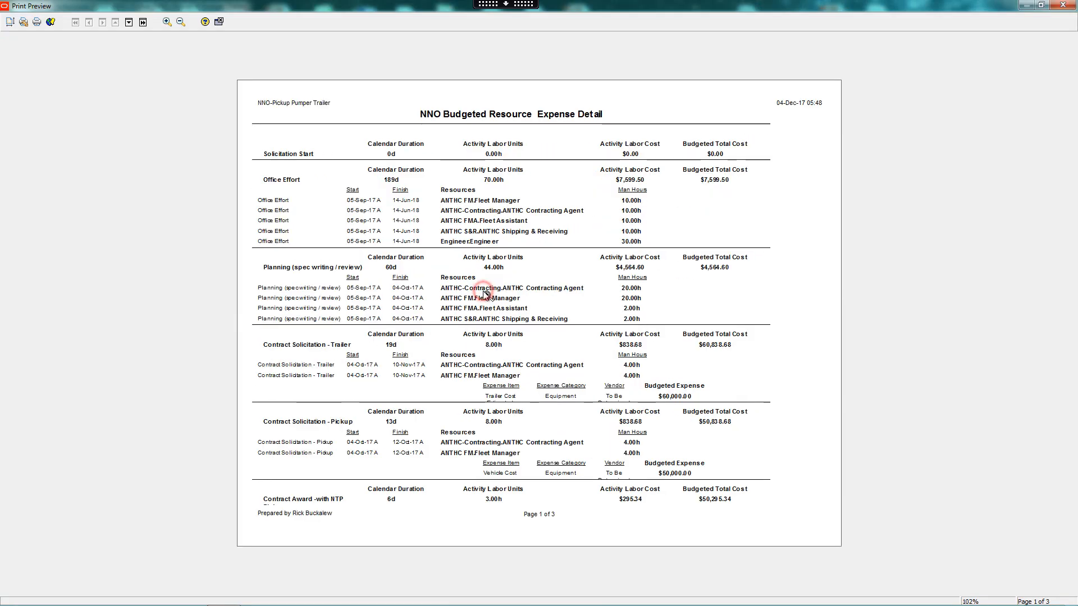
{"action": "left_click", "coordinate": [489, 206]}
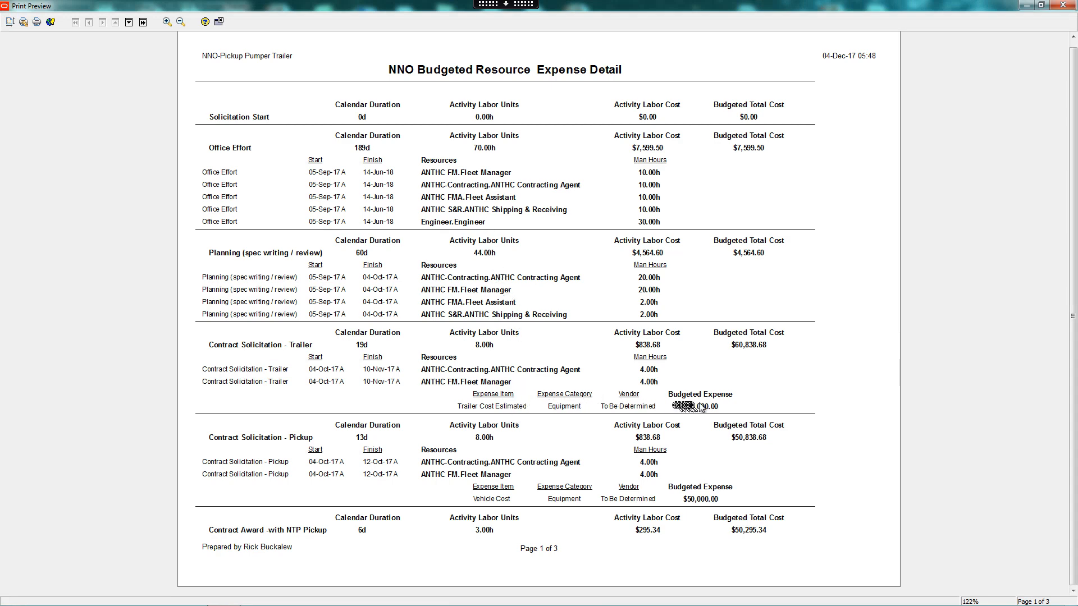
{"action": "scroll", "coordinate": [704, 408], "scroll_direction": "down", "scroll_amount": 1}
{"action": "scroll", "coordinate": [705, 407], "scroll_direction": "down", "scroll_amount": 1}
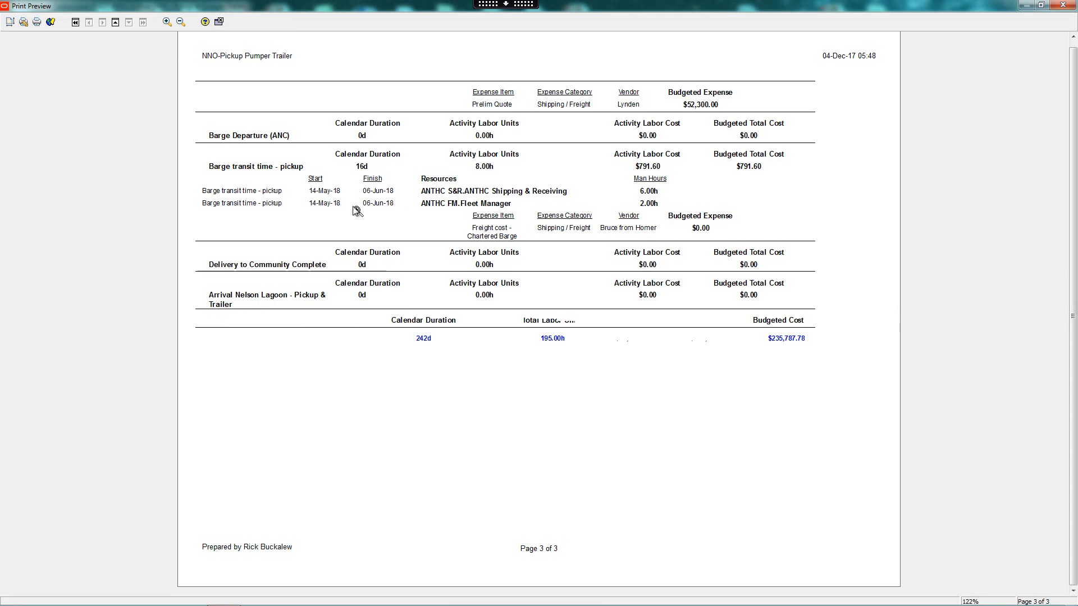
{"action": "key", "text": "Page_Up"}
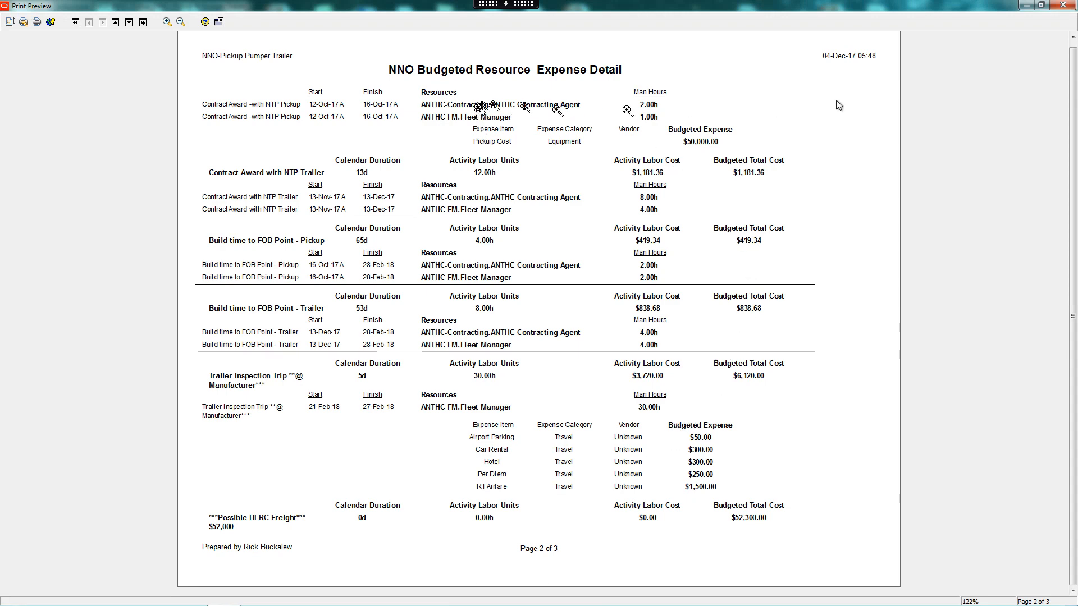
{"action": "left_click", "coordinate": [1063, 5]}
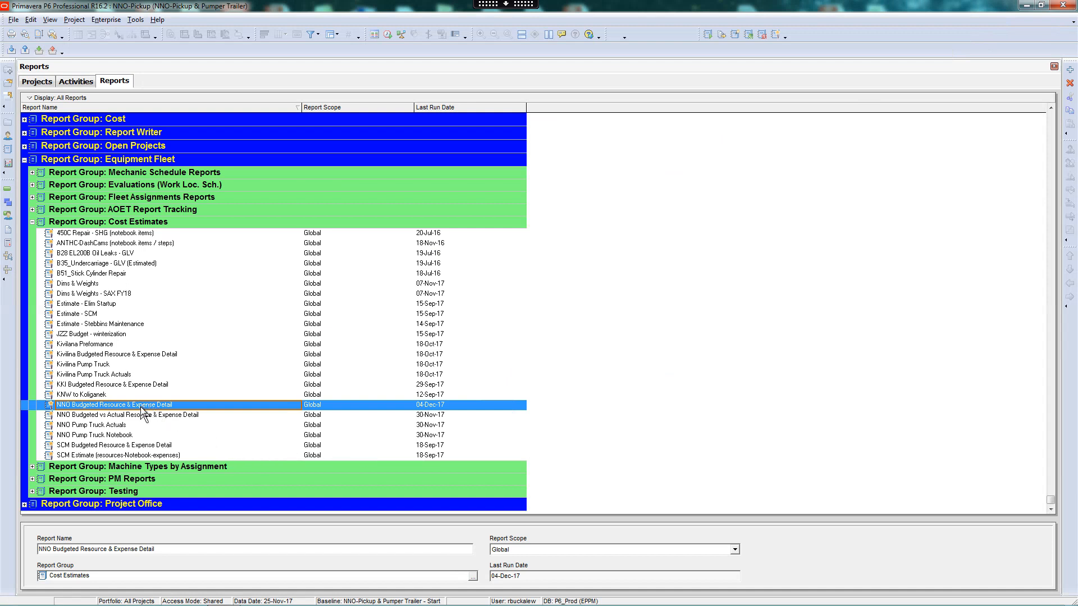
- Duplicate the NNO Budgeted Resource & Expense Detail report within the Cost Estimates report group
{"action": "right_click", "coordinate": [142, 407]}
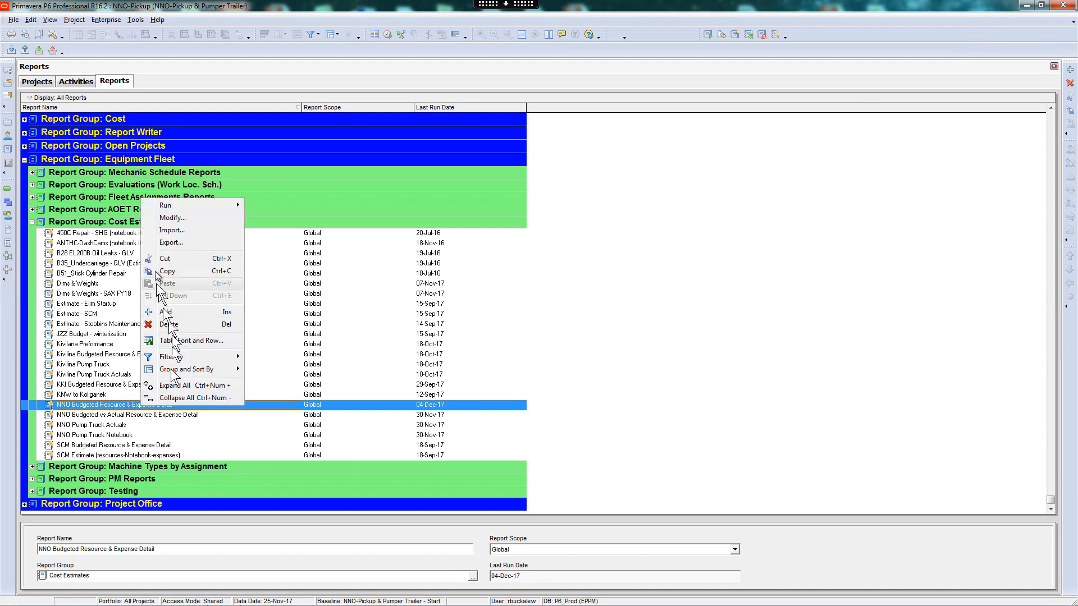
{"action": "left_click", "coordinate": [177, 272]}
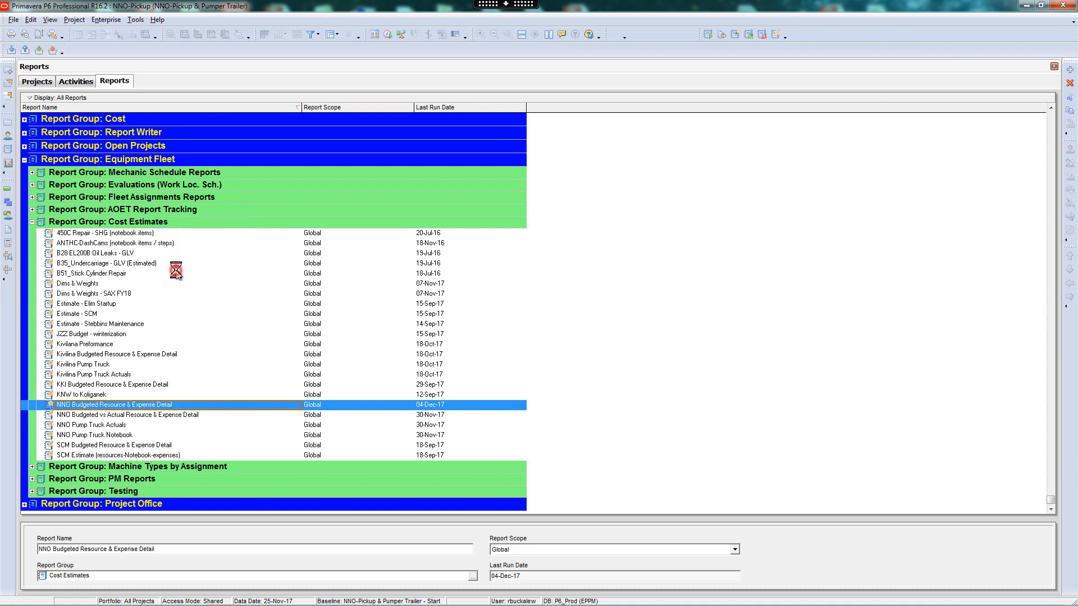
{"action": "left_click", "coordinate": [121, 395]}
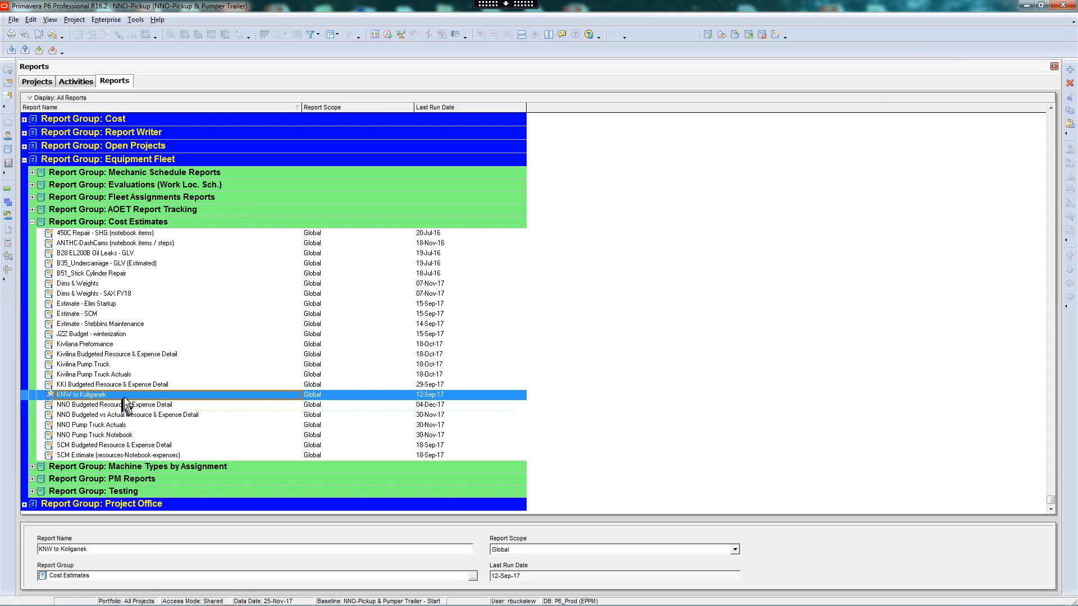
{"action": "right_click", "coordinate": [124, 400]}
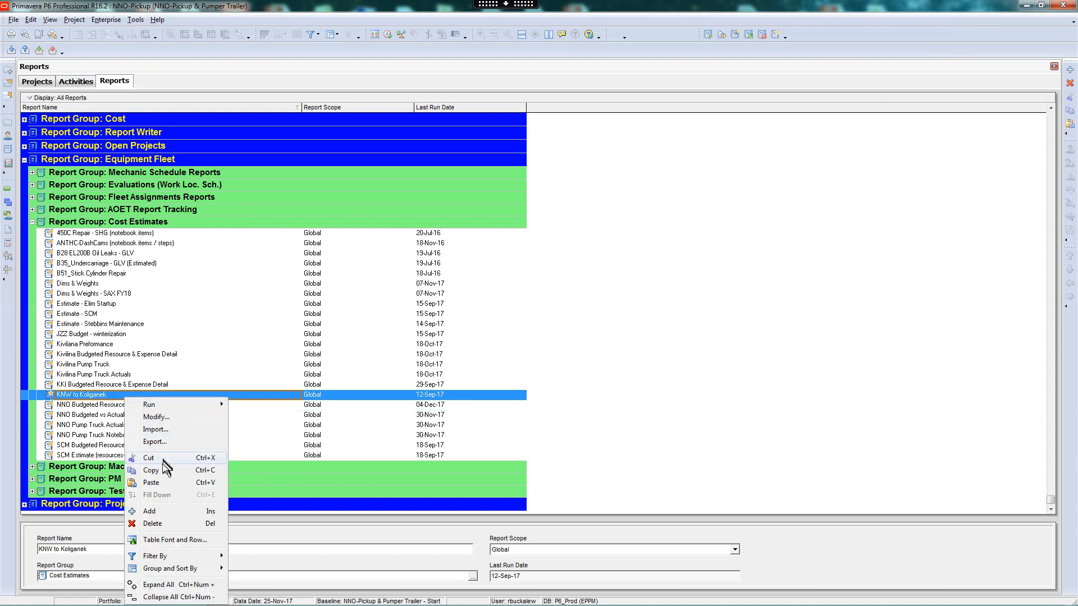
{"action": "left_click", "coordinate": [158, 483]}
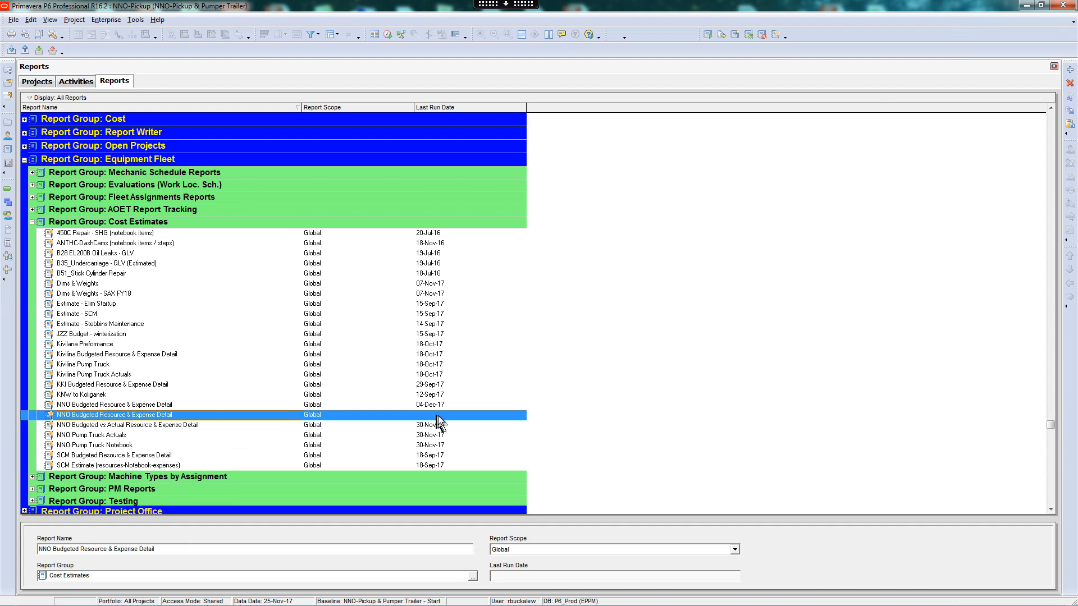
- Rename the copied report that has no run date as "NNO Budgeted And to Date Actual"
{"action": "left_click", "coordinate": [161, 419]}
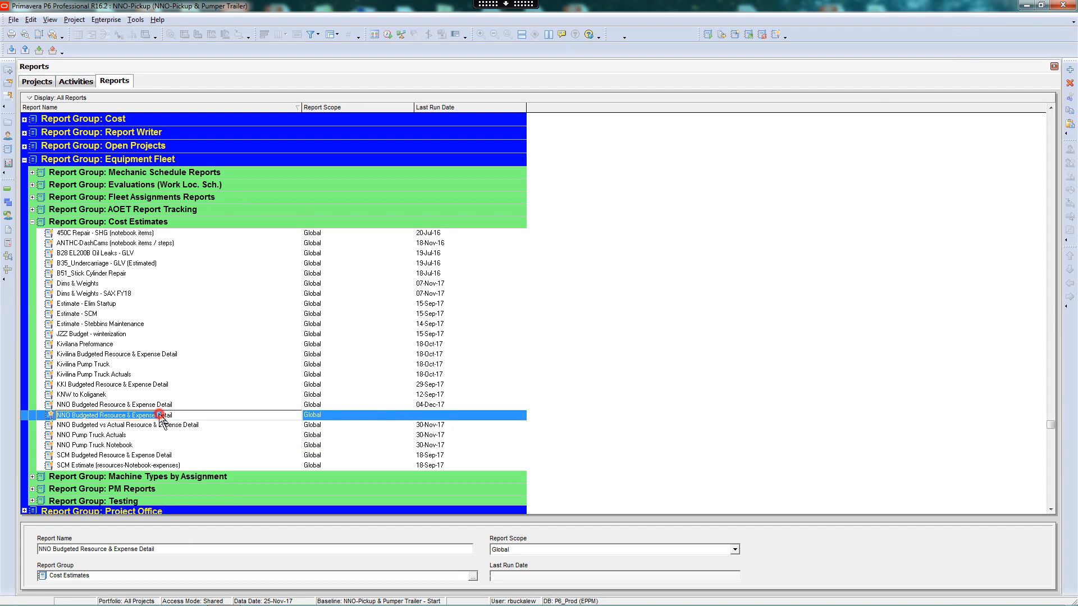
{"action": "left_click", "coordinate": [187, 417]}
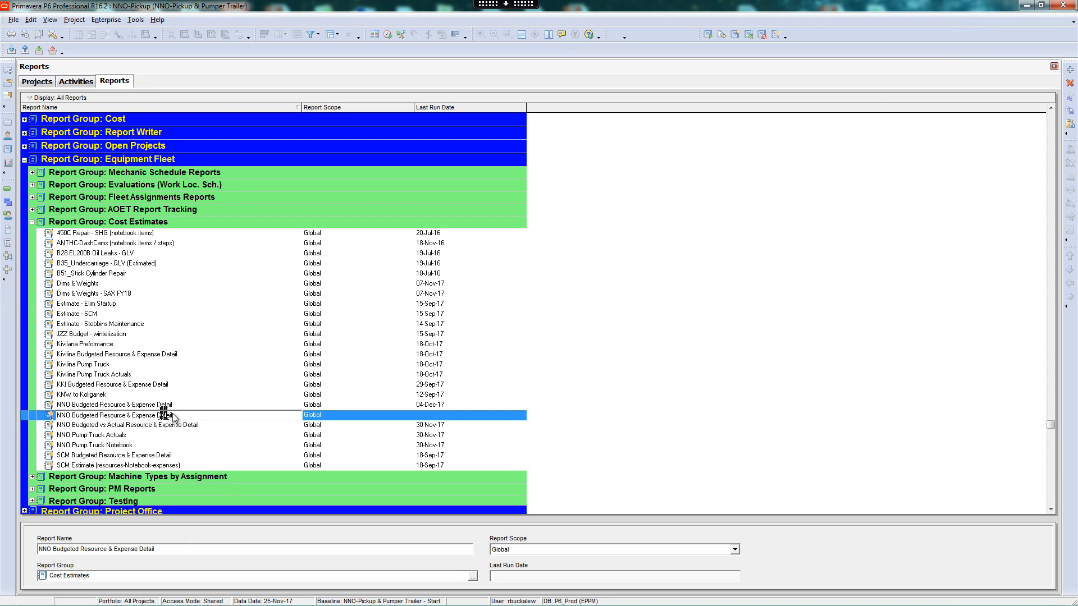
{"action": "left_click_drag", "start_coordinate": [180, 415], "coordinate": [106, 420]}
{"action": "type", "text": "And to Date A"}
{"action": "key", "text": "Return"}
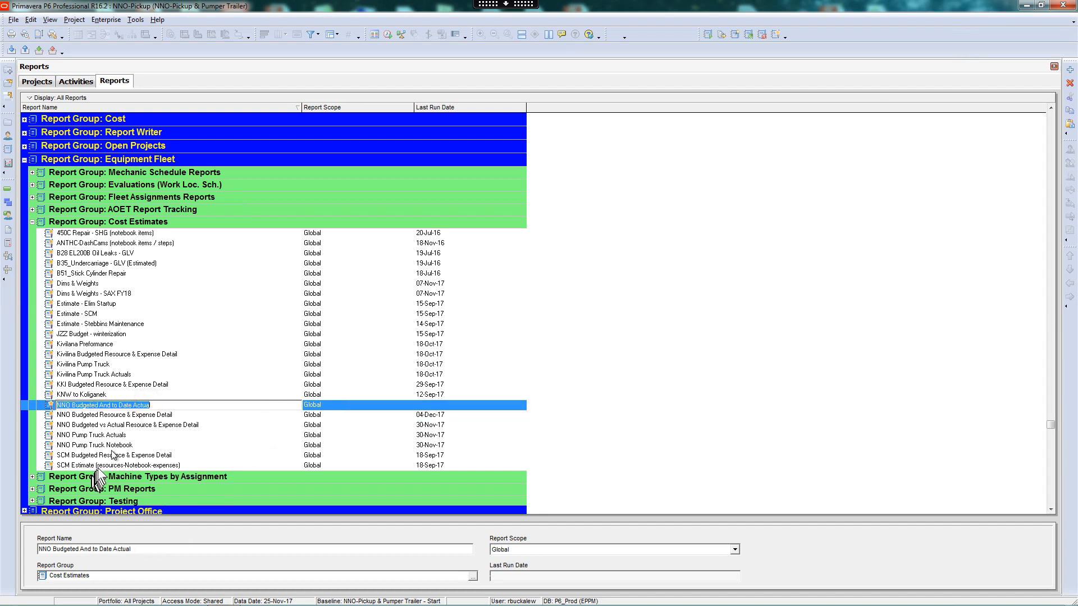
{"action": "left_click", "coordinate": [143, 416]}
- Open the NNO Budgeted And to Date Actual report for modification and maximize the report editor
{"action": "left_click", "coordinate": [152, 404]}
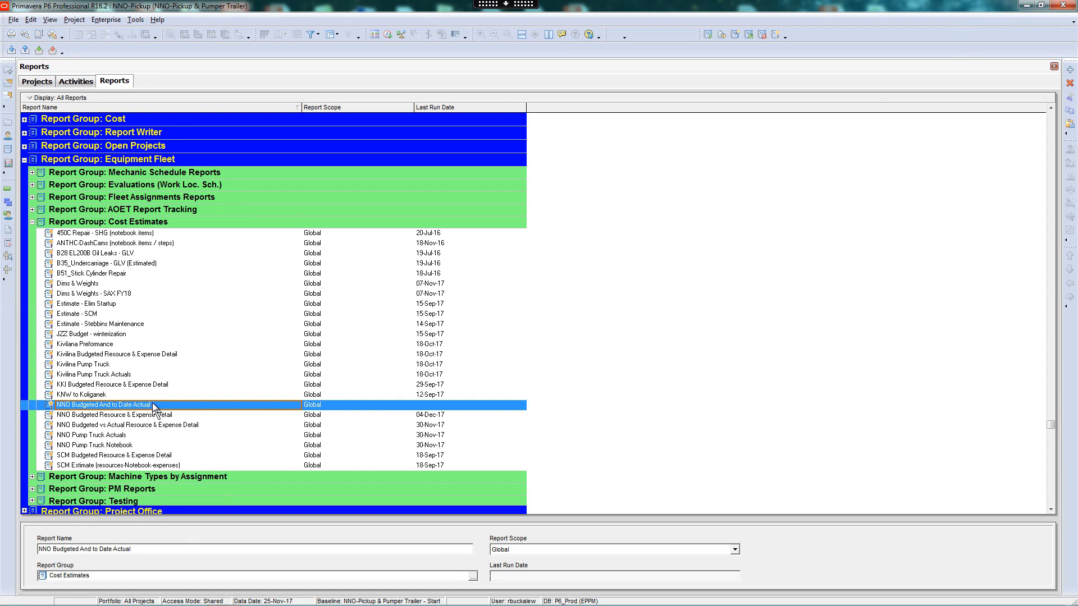
{"action": "left_click", "coordinate": [152, 402]}
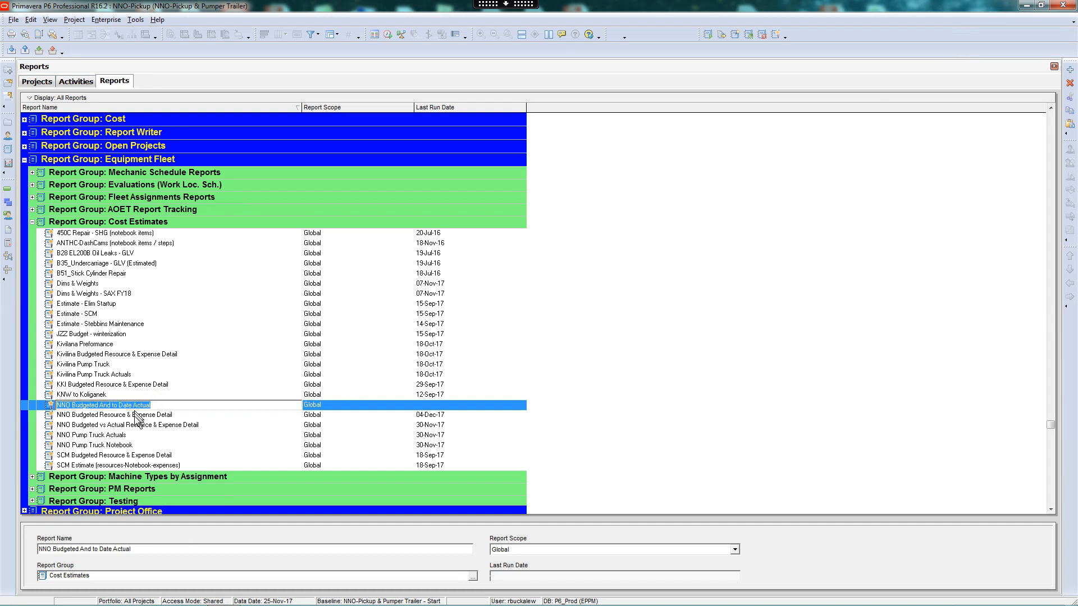
{"action": "left_click", "coordinate": [138, 415]}
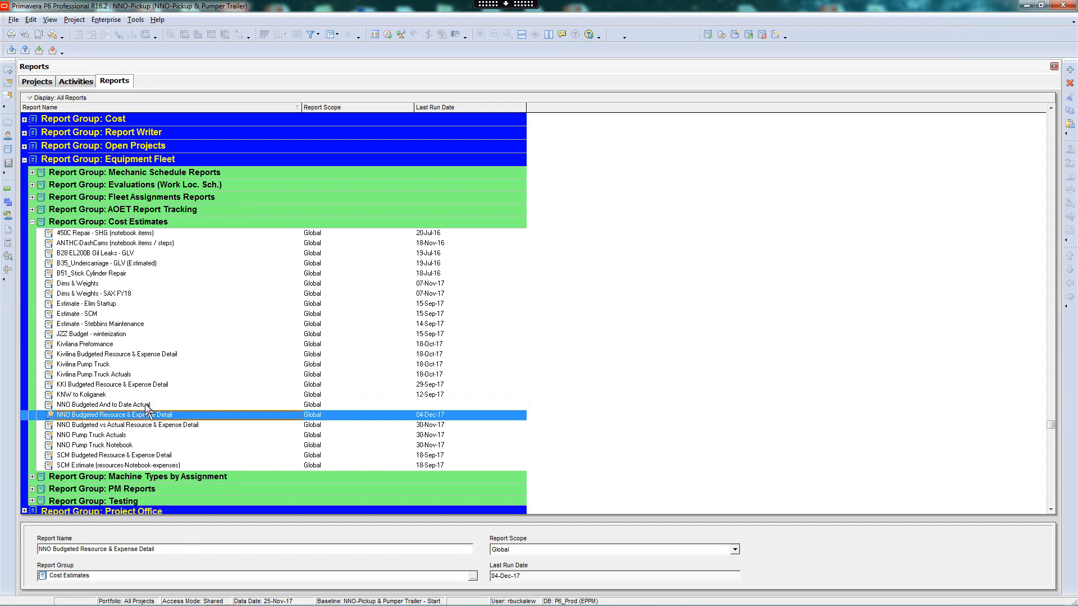
{"action": "right_click", "coordinate": [147, 405]}
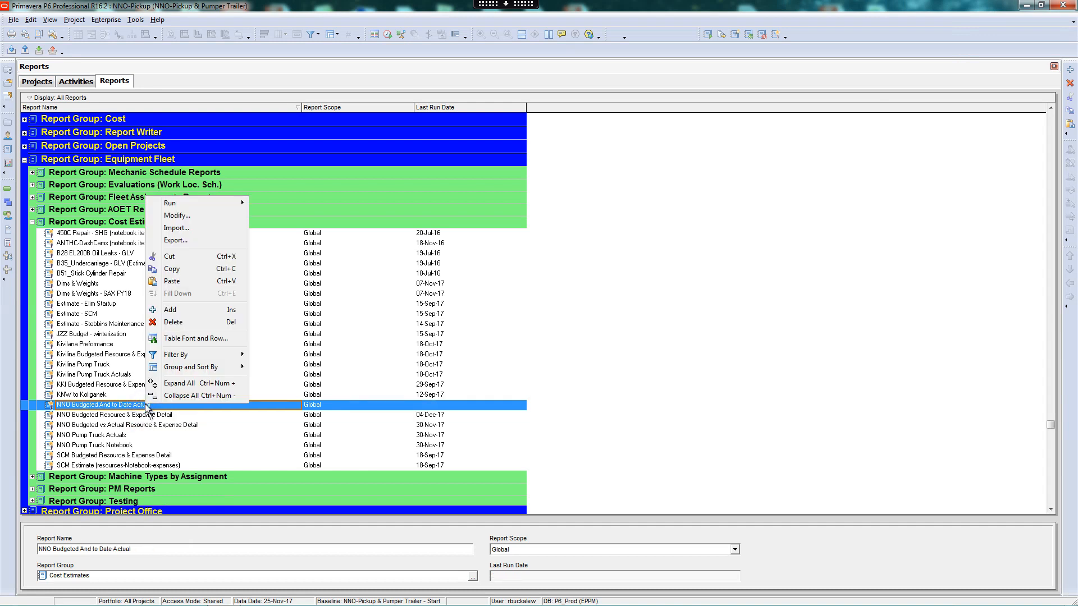
{"action": "left_click", "coordinate": [143, 414]}
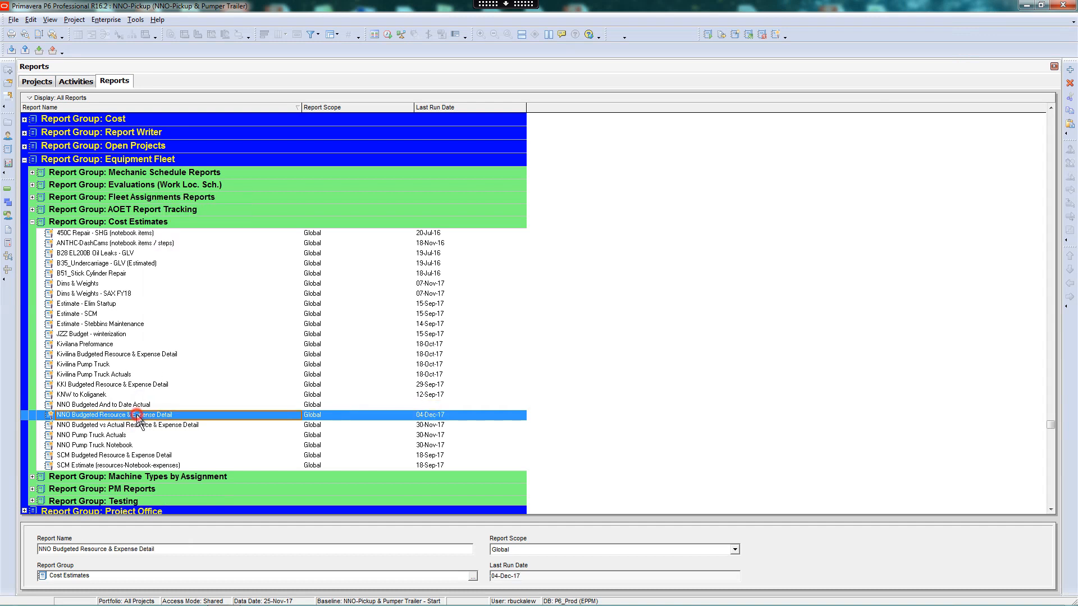
{"action": "left_click", "coordinate": [142, 405]}
{"action": "right_click", "coordinate": [144, 408]}
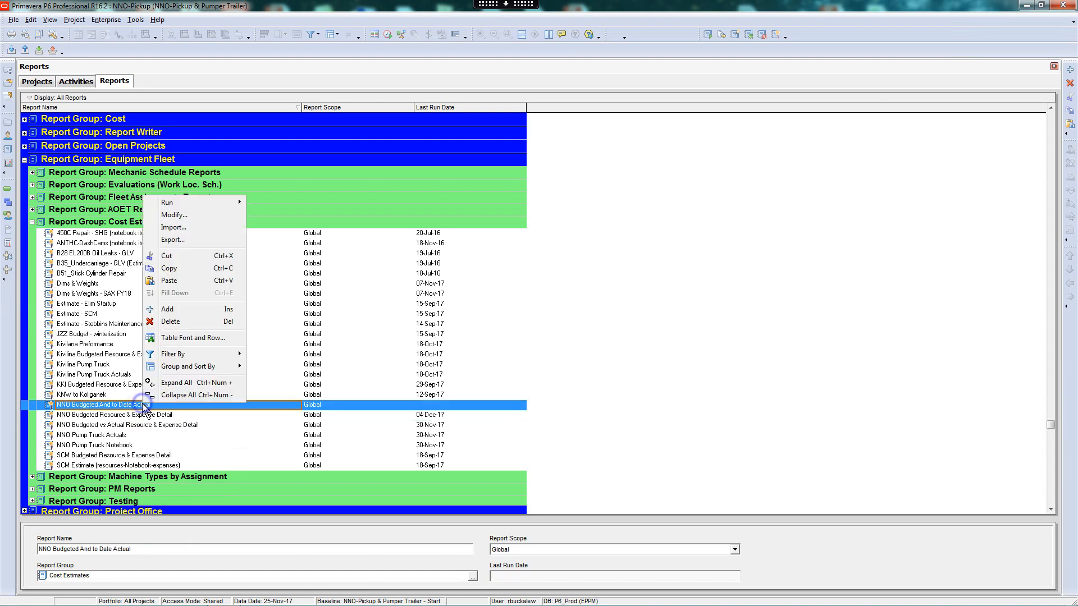
{"action": "left_click", "coordinate": [171, 214]}
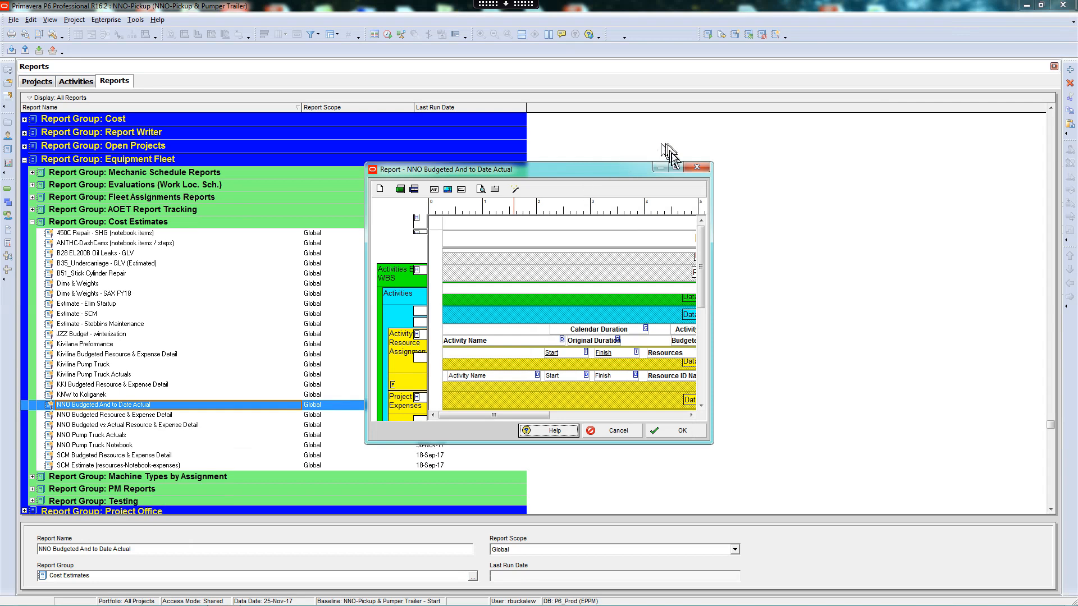
{"action": "left_click", "coordinate": [675, 167]}
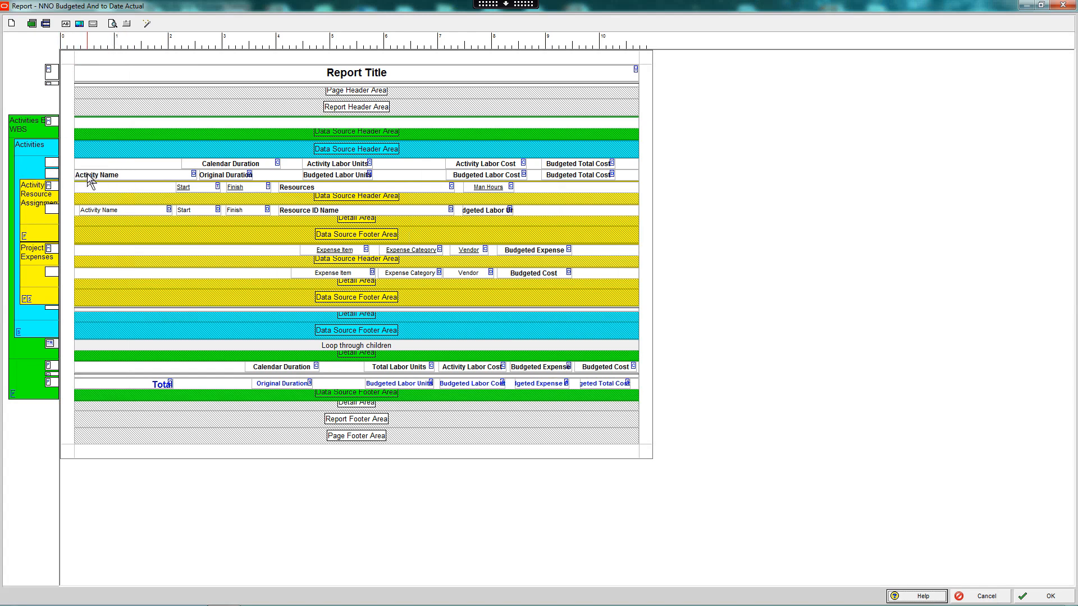
- Add two blank rows beneath the Activities row that holds Activity Name, Original Duration and the budgeted values
{"action": "left_click", "coordinate": [412, 164]}
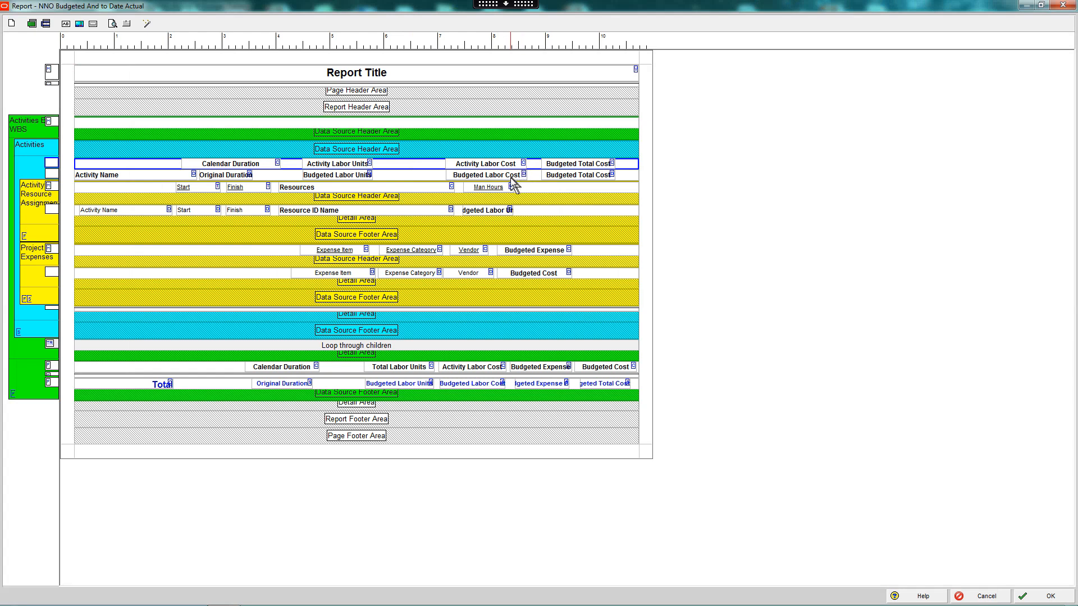
{"action": "left_click", "coordinate": [396, 177]}
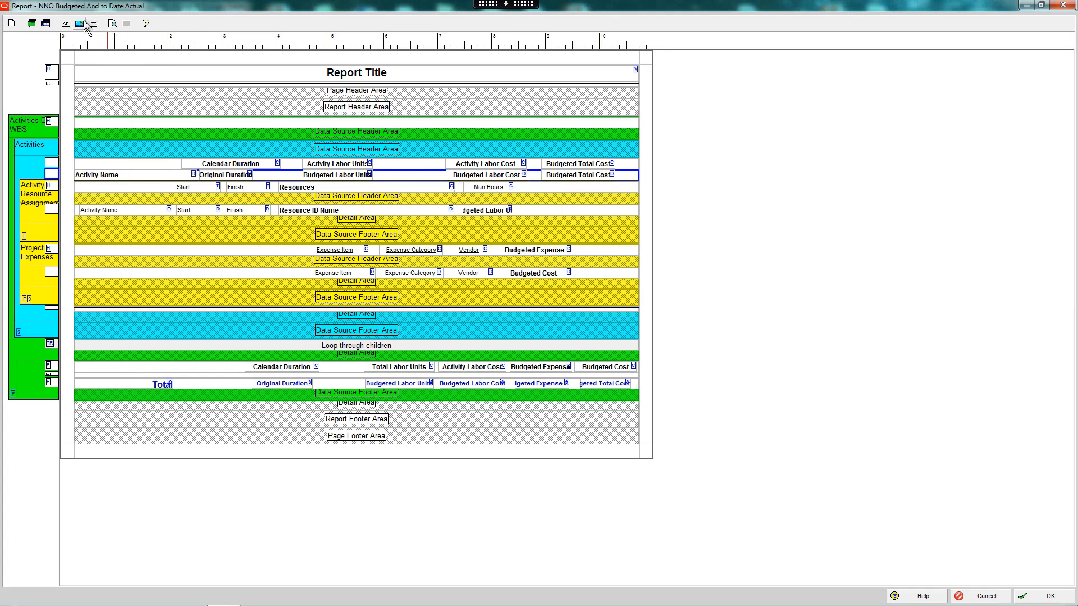
{"action": "left_click", "coordinate": [46, 24]}
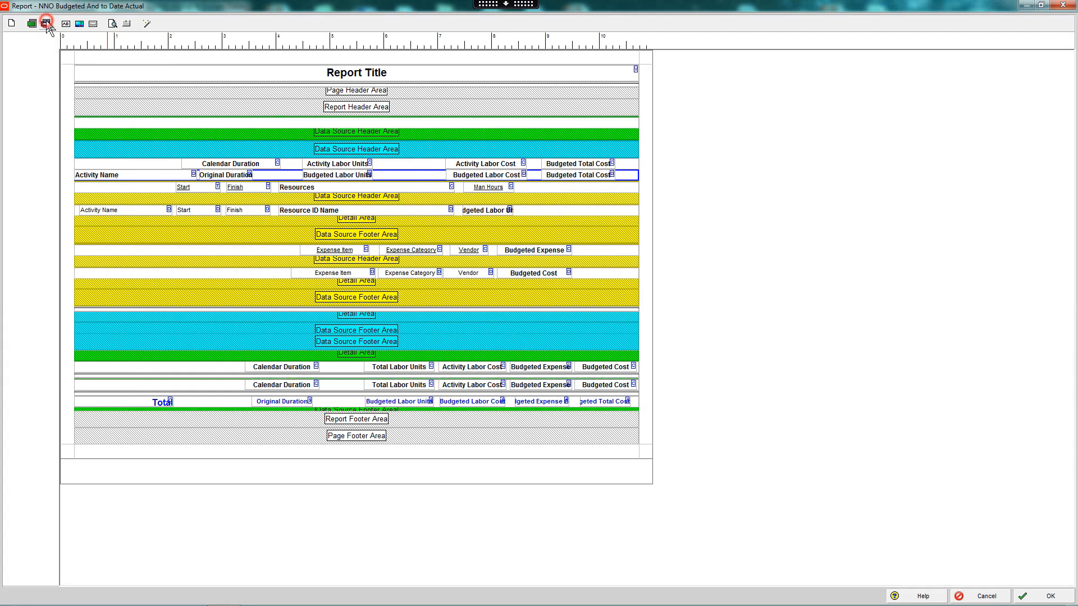
{"action": "left_click", "coordinate": [46, 24]}
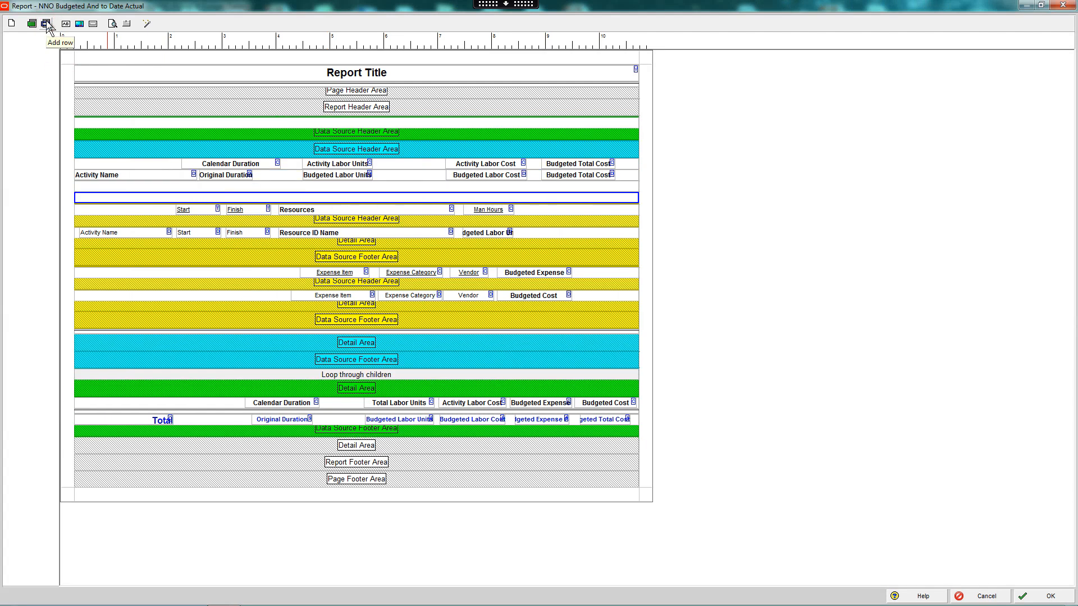
- Narrow the bold Activity Name cell from its right edge and the upper Calendar Duration cell from its left edge, each to about 1.1 inches
{"action": "left_click", "coordinate": [122, 174]}
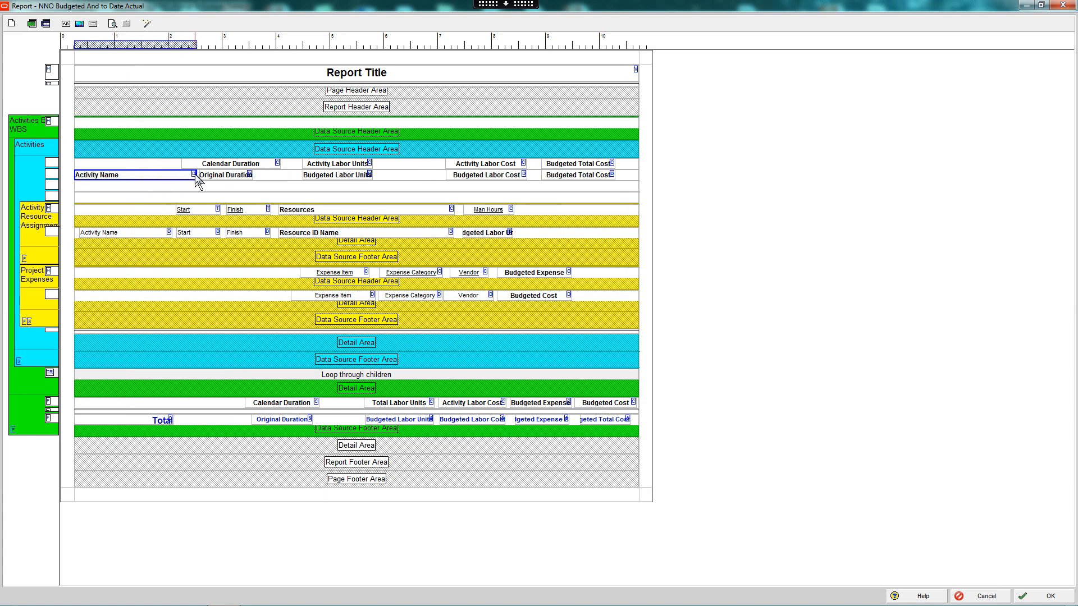
{"action": "left_click_drag", "start_coordinate": [197, 175], "coordinate": [132, 175]}
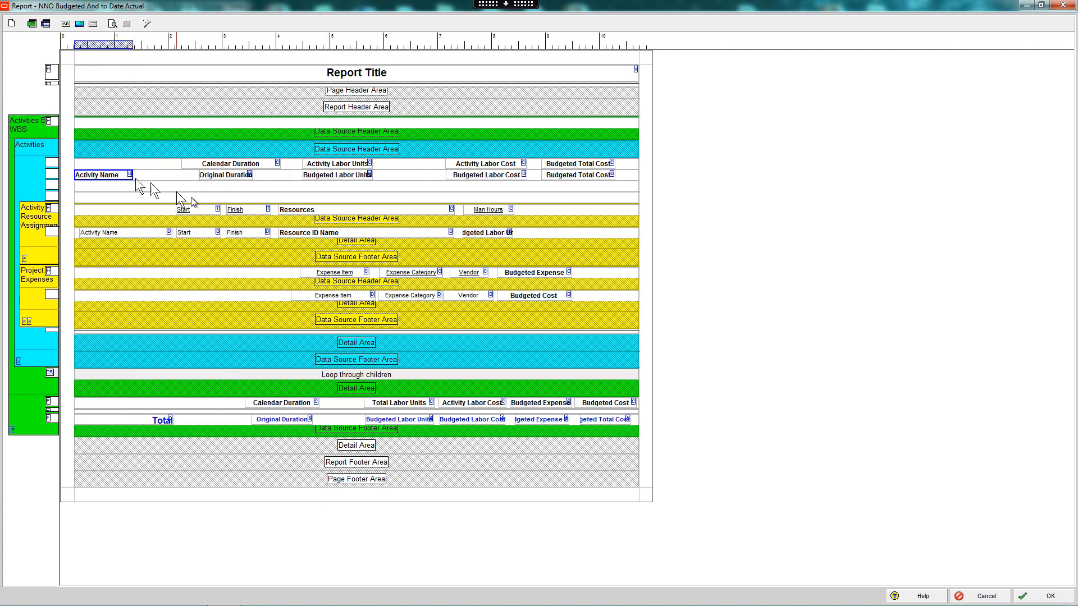
{"action": "left_click", "coordinate": [203, 164]}
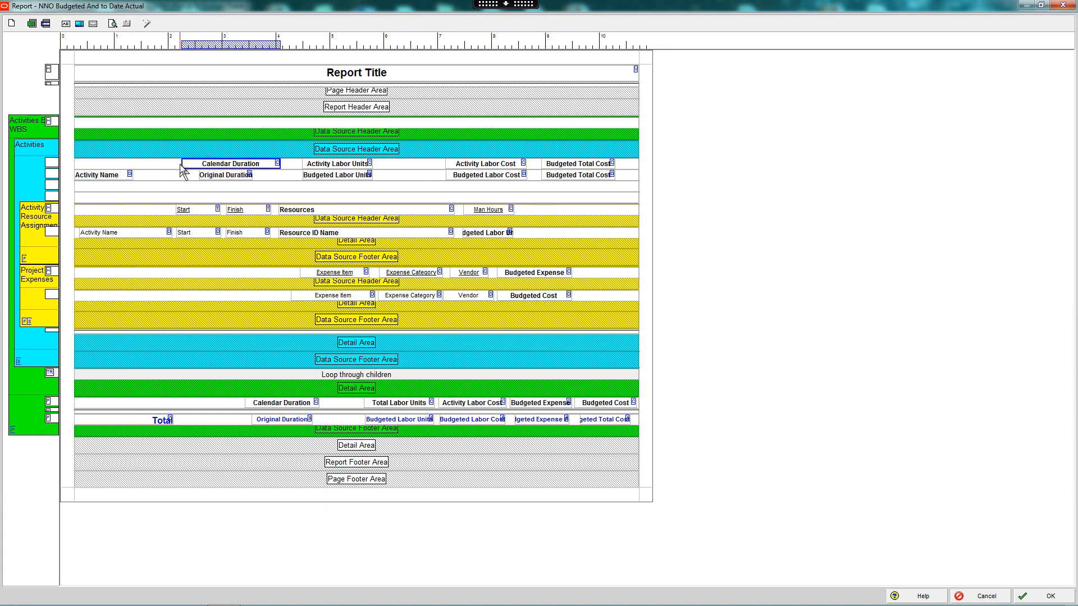
{"action": "left_click_drag", "start_coordinate": [182, 165], "coordinate": [219, 164]}
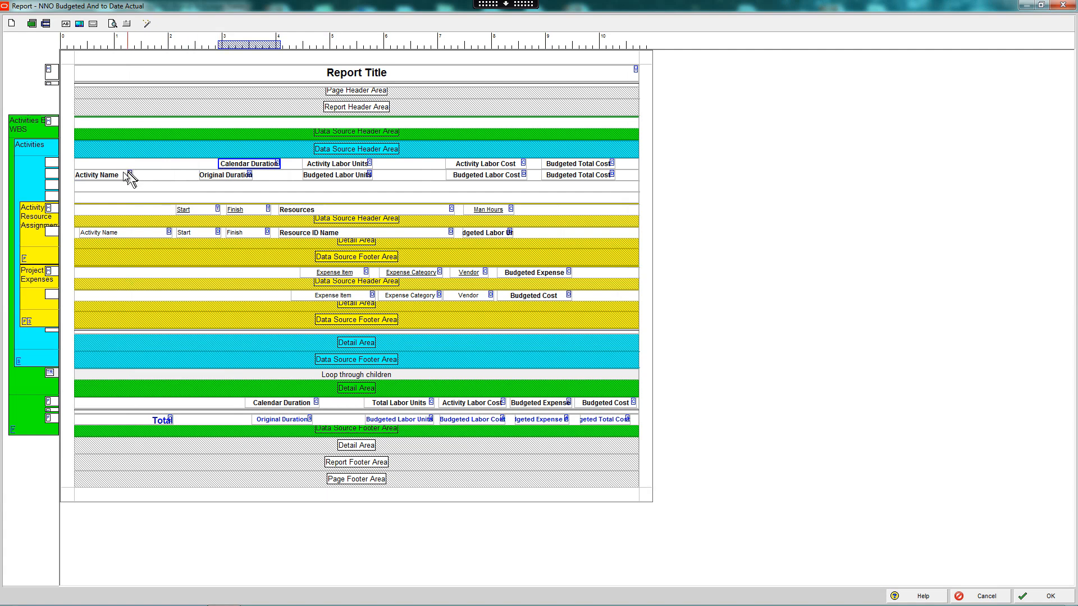
- Move the bold Activity Name cell up into the Activities heading row that contains Calendar Duration
{"action": "left_click", "coordinate": [107, 174]}
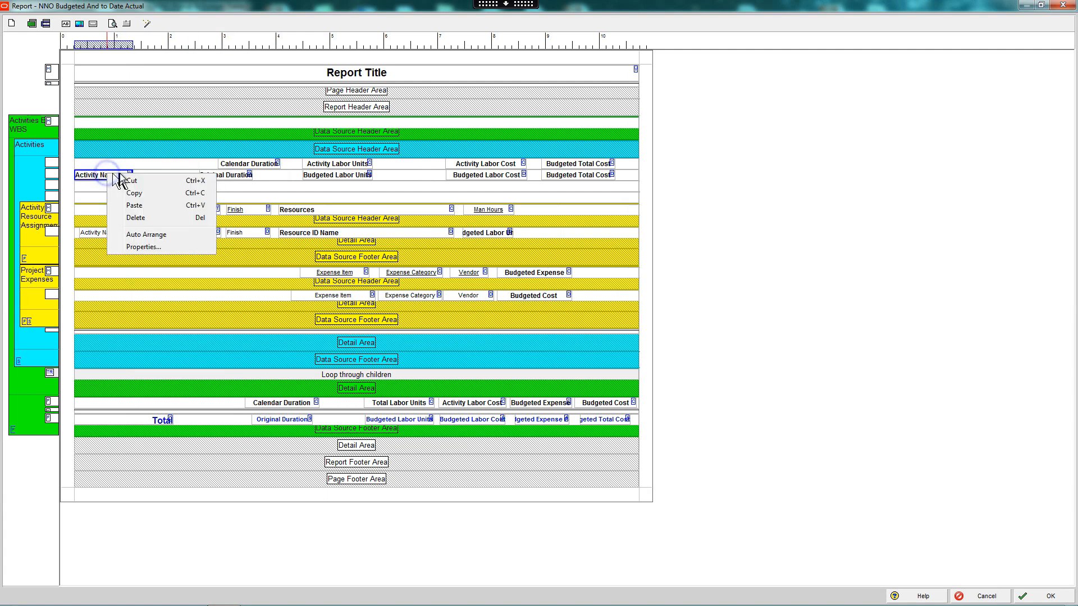
{"action": "right_click", "coordinate": [108, 174]}
{"action": "left_click", "coordinate": [131, 181]}
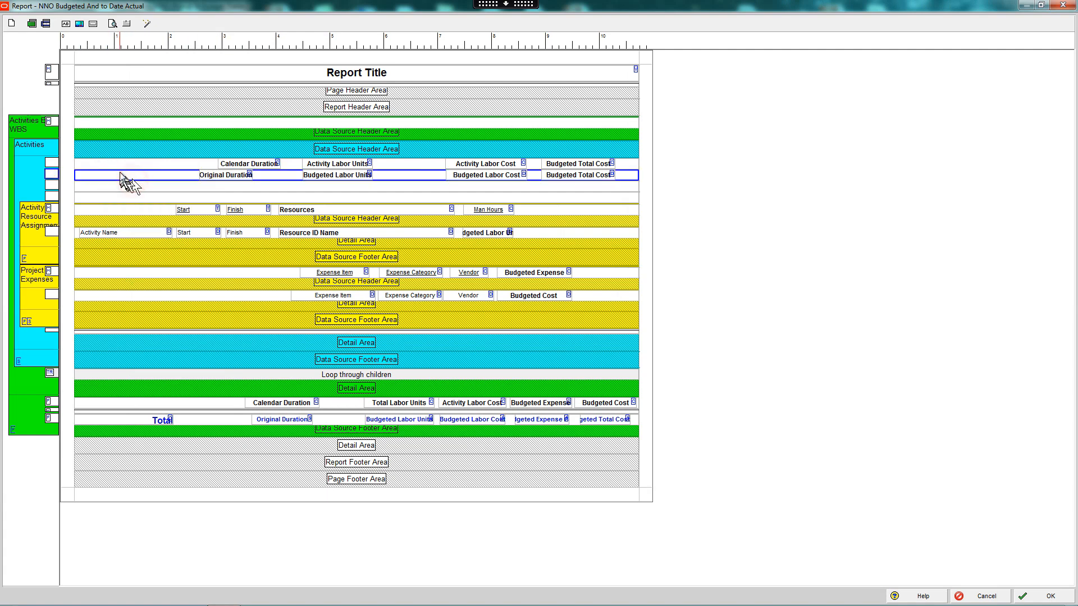
{"action": "left_click", "coordinate": [120, 164]}
{"action": "right_click", "coordinate": [120, 166]}
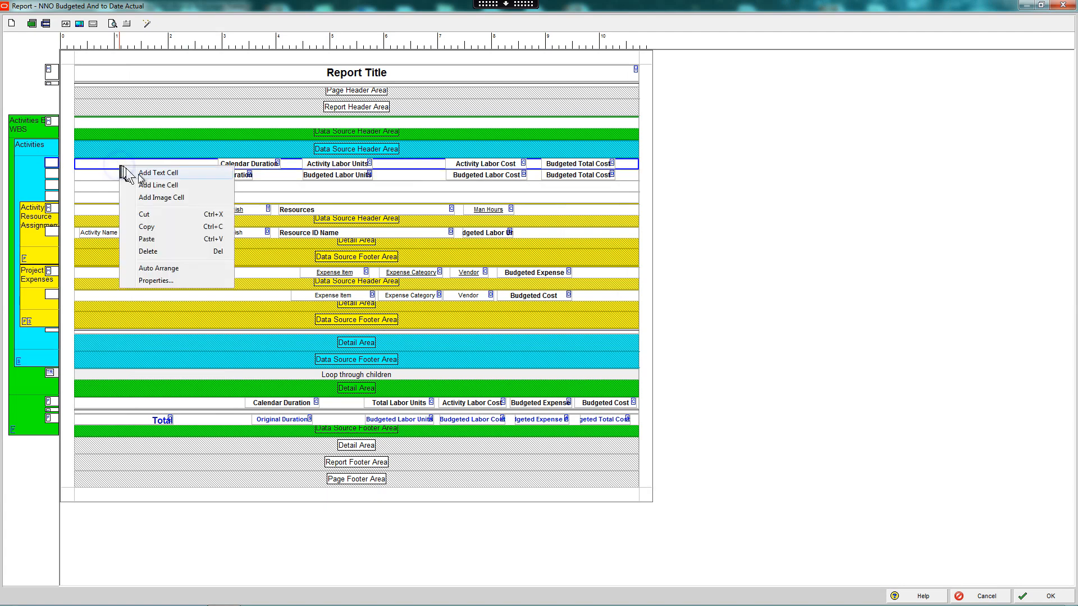
{"action": "left_click", "coordinate": [146, 239]}
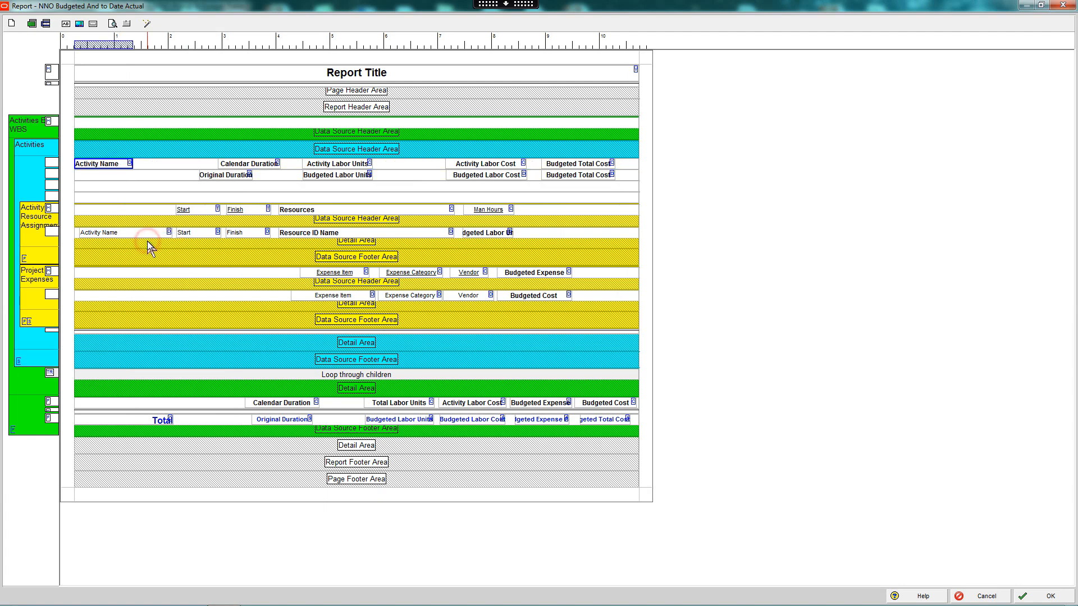
- Paste the copied bold Activity Name cell into the first blank row beneath the budgeted values
{"action": "left_click", "coordinate": [111, 187]}
{"action": "right_click", "coordinate": [112, 187]}
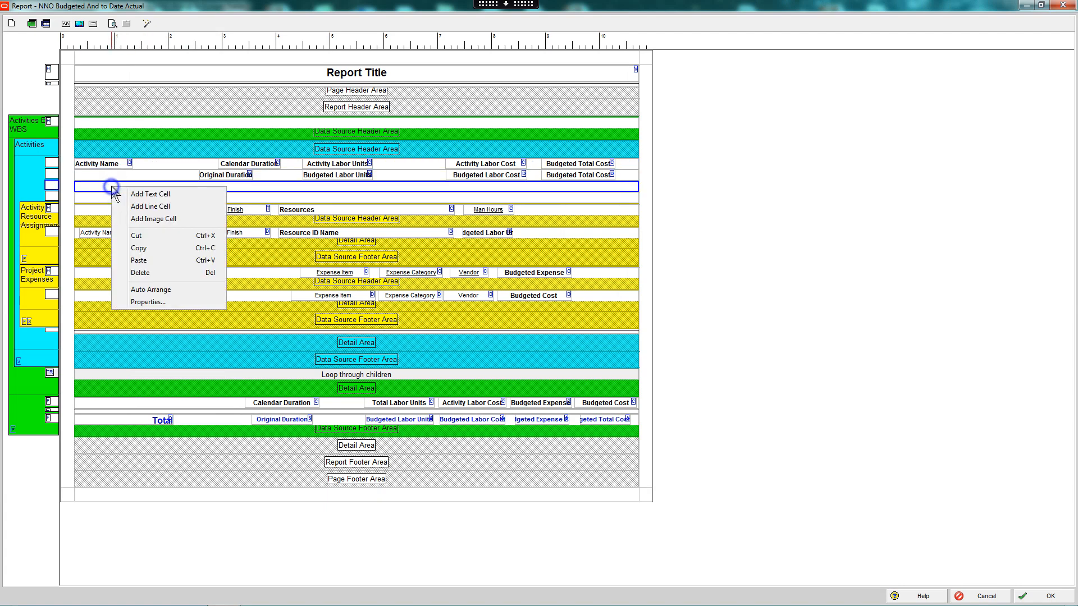
{"action": "left_click", "coordinate": [140, 260]}
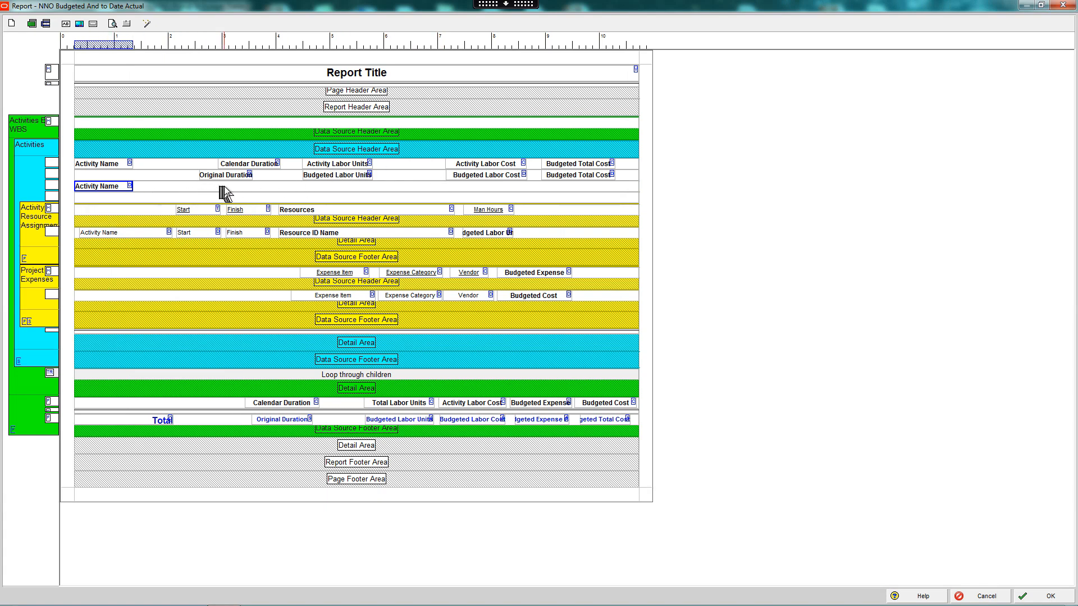
- Move the upper Calendar Duration heading above Original Duration, about 2.49 inches from the left, and copy it into the row with the second bold Activity Name
{"action": "left_click", "coordinate": [251, 165]}
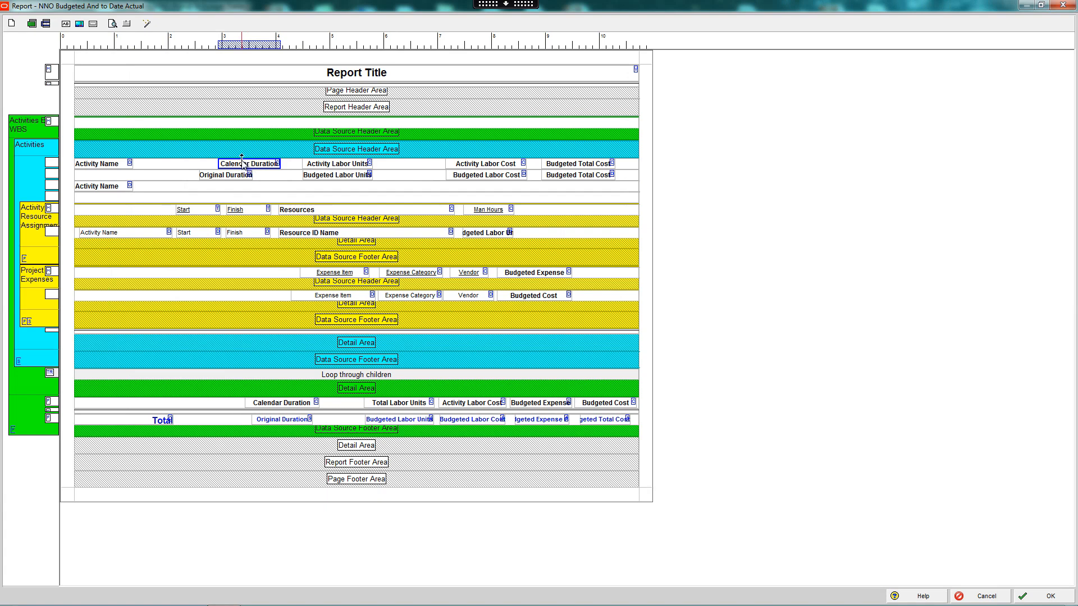
{"action": "left_click_drag", "start_coordinate": [243, 168], "coordinate": [221, 170]}
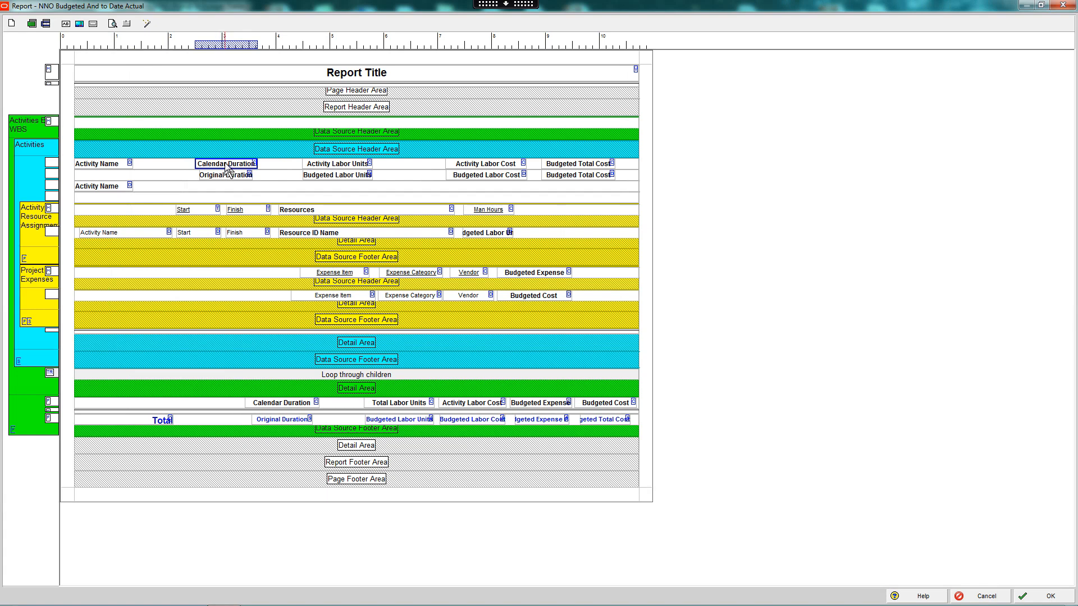
{"action": "right_click", "coordinate": [225, 164]}
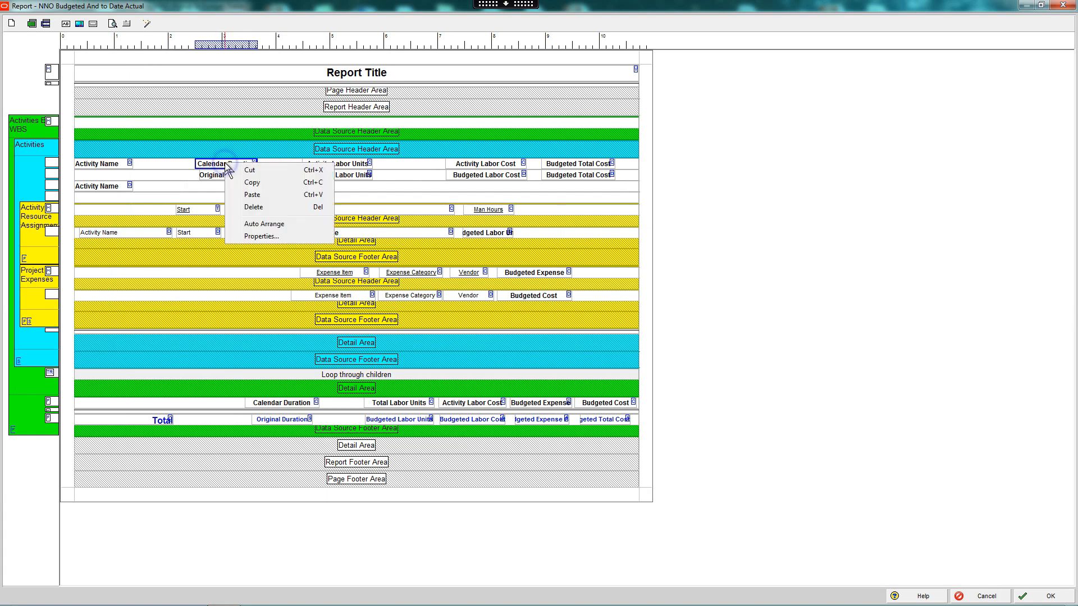
{"action": "left_click", "coordinate": [255, 183]}
{"action": "left_click", "coordinate": [226, 191]}
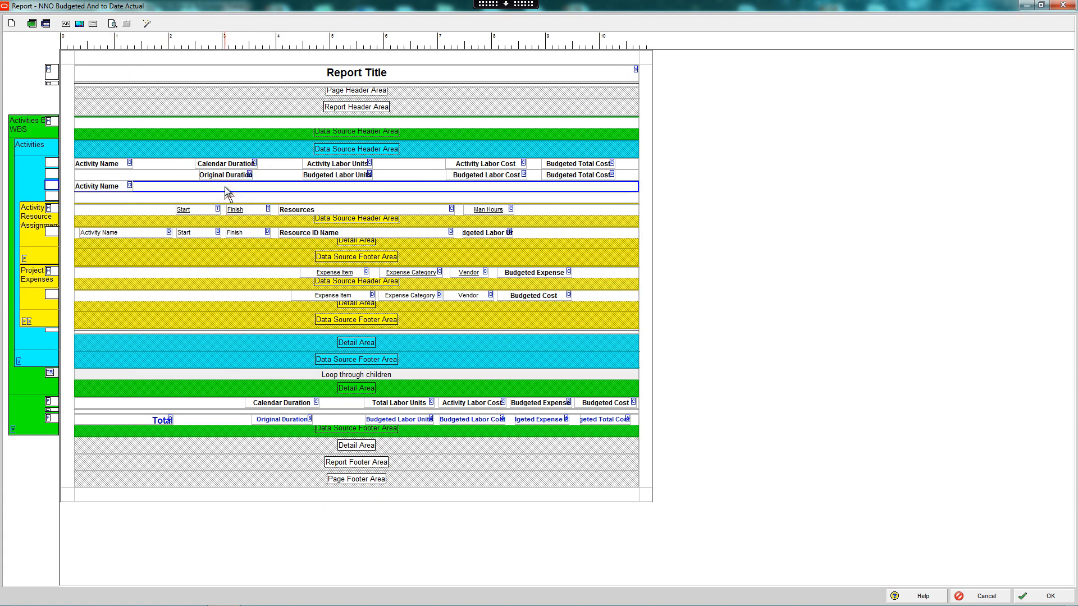
{"action": "right_click", "coordinate": [225, 190]}
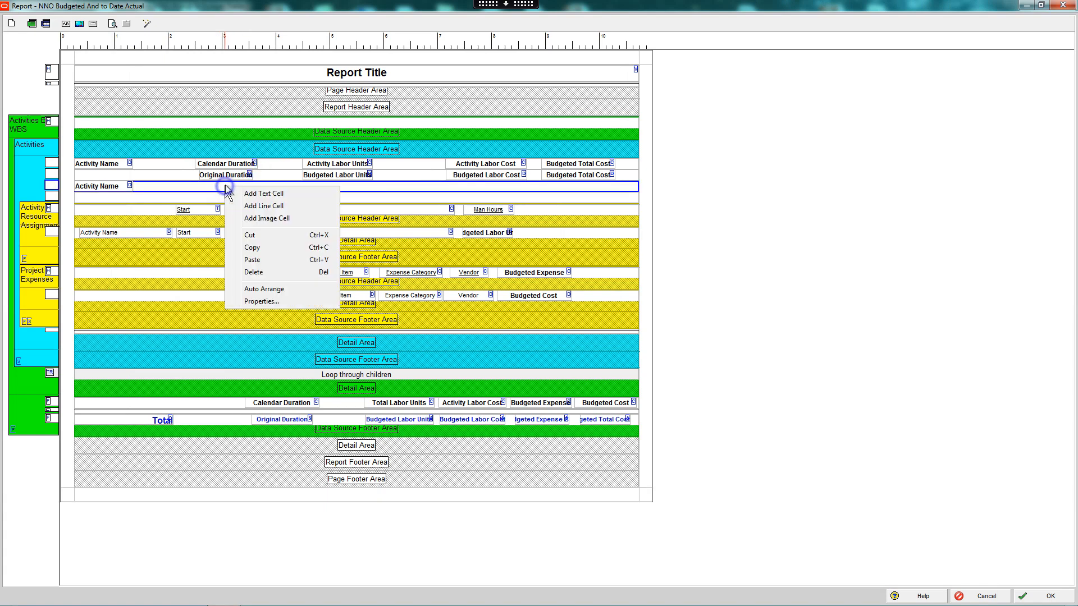
{"action": "left_click", "coordinate": [253, 260]}
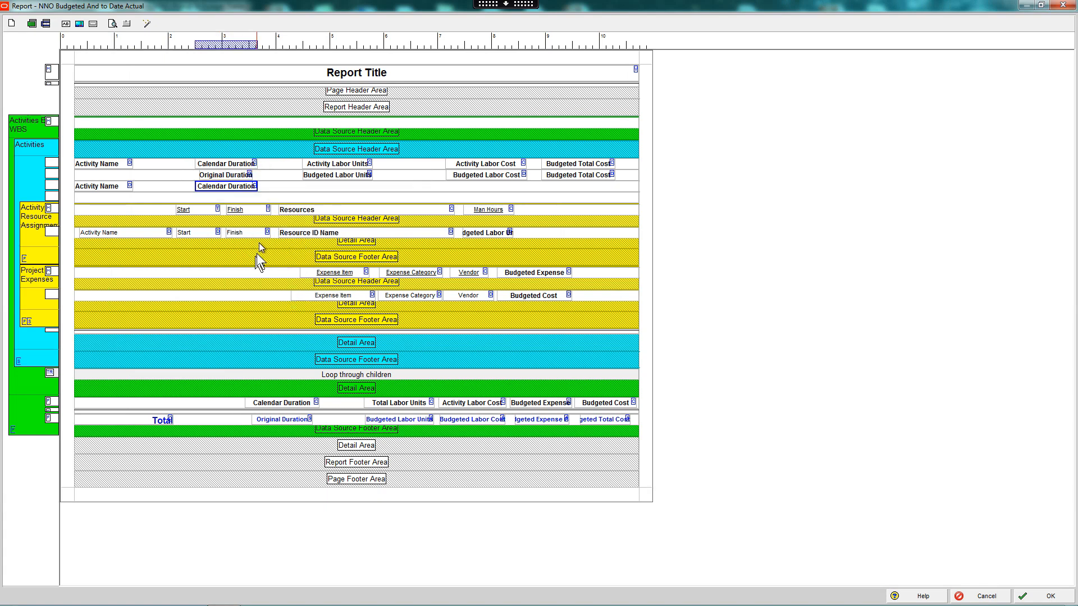
- Copy the Original Duration cell from the budgeted values row into the remaining blank row beneath the copied Calendar Duration heading
{"action": "left_click", "coordinate": [230, 176]}
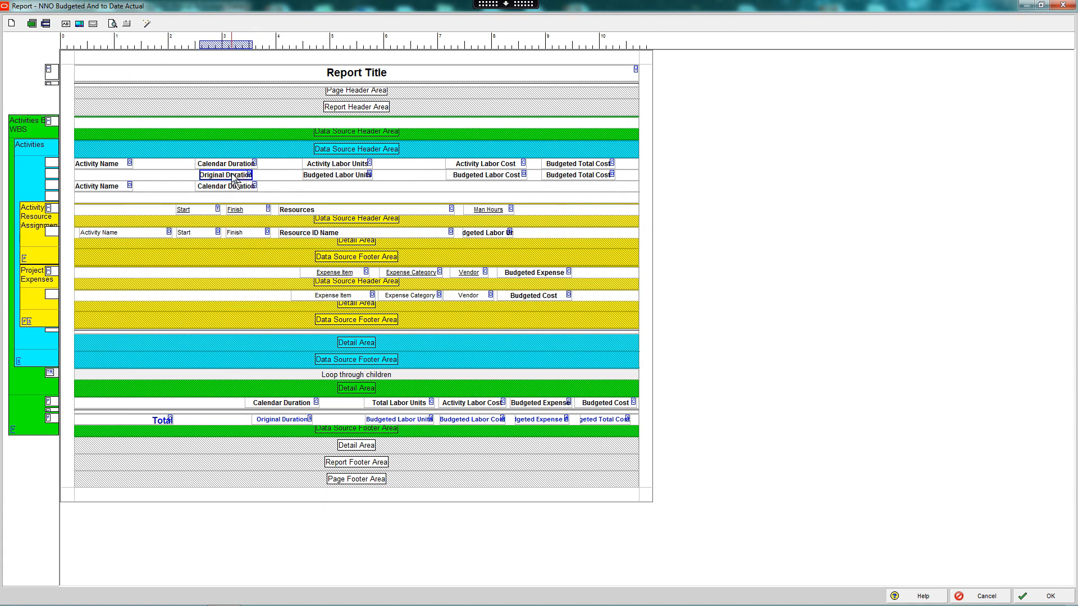
{"action": "right_click", "coordinate": [234, 179]}
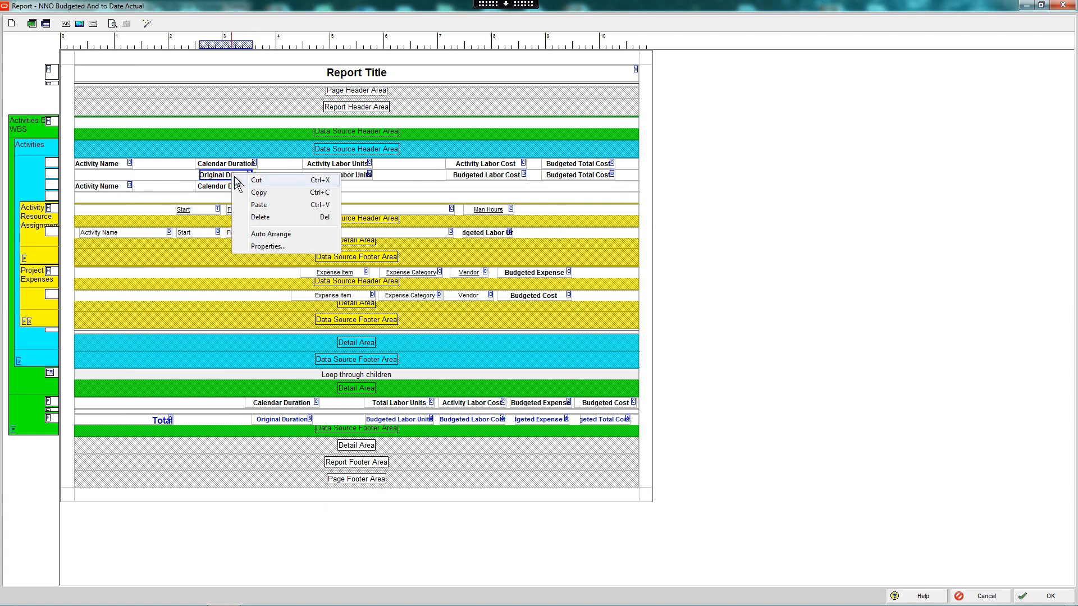
{"action": "left_click", "coordinate": [261, 192]}
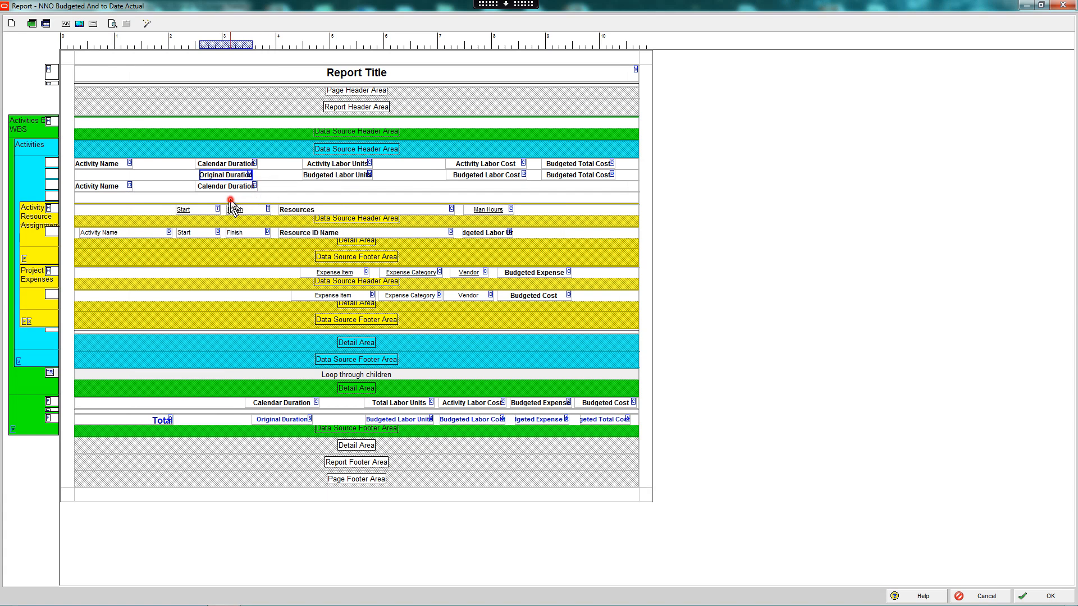
{"action": "left_click", "coordinate": [231, 197]}
{"action": "right_click", "coordinate": [231, 198]}
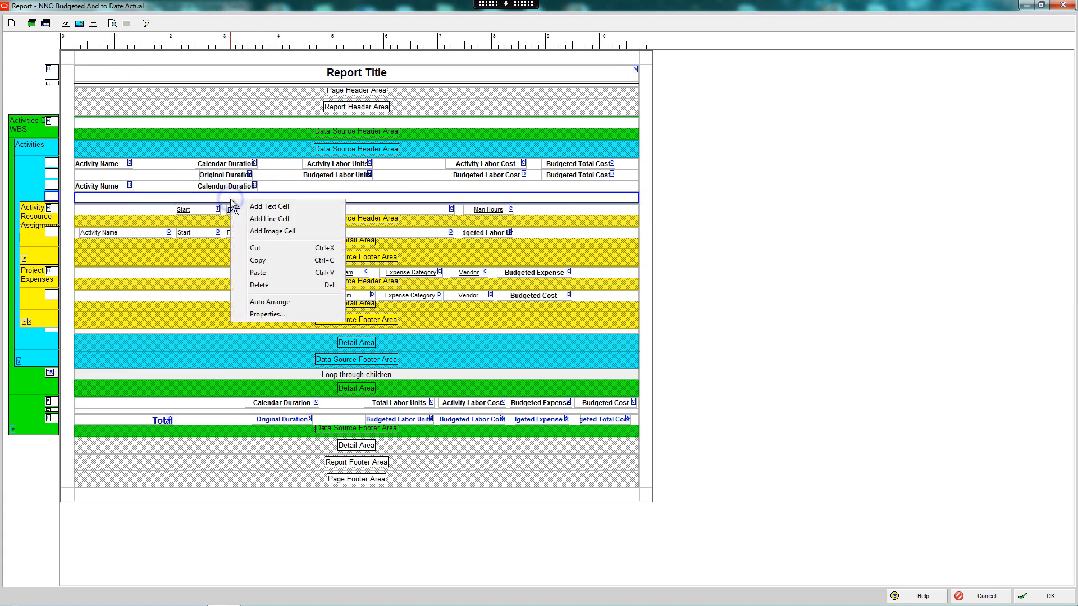
{"action": "left_click", "coordinate": [258, 273]}
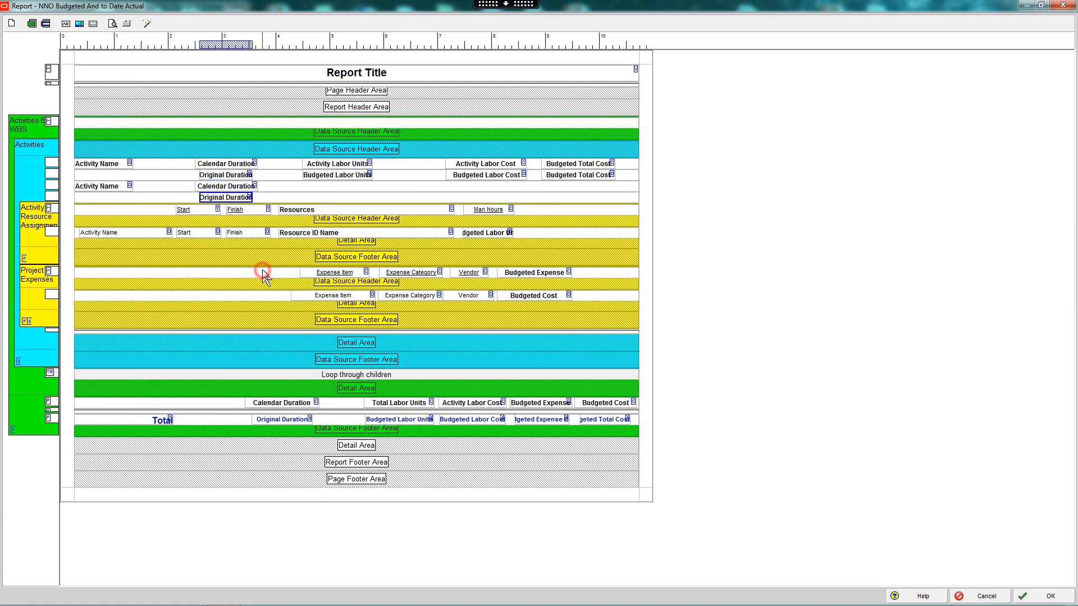
- Set the cell field of the copied Original Duration cell to Actual Duration
{"action": "right_click", "coordinate": [240, 200]}
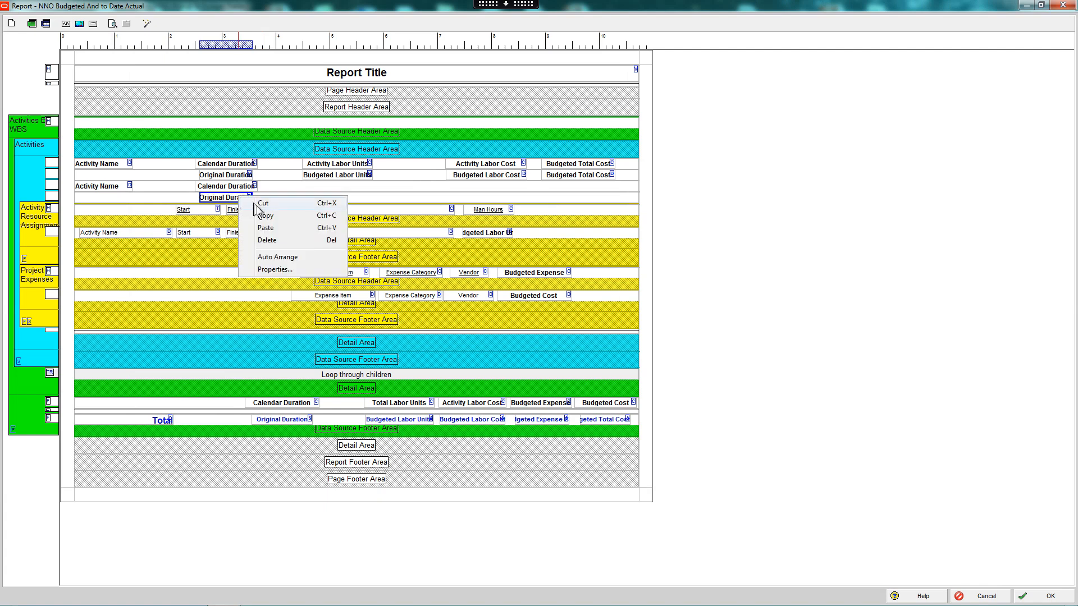
{"action": "left_click", "coordinate": [275, 269]}
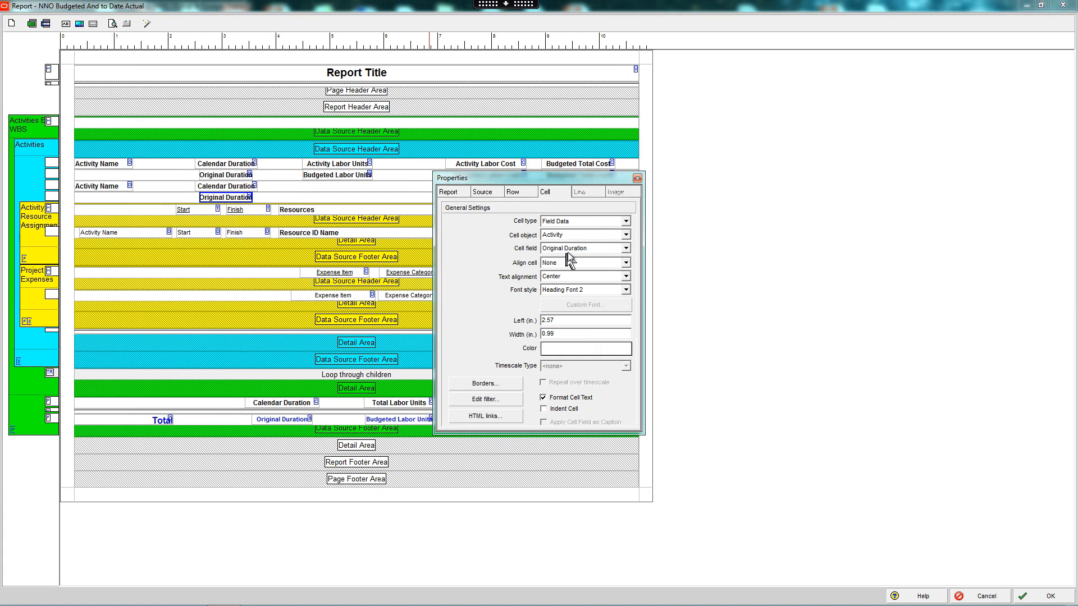
{"action": "left_click", "coordinate": [625, 248]}
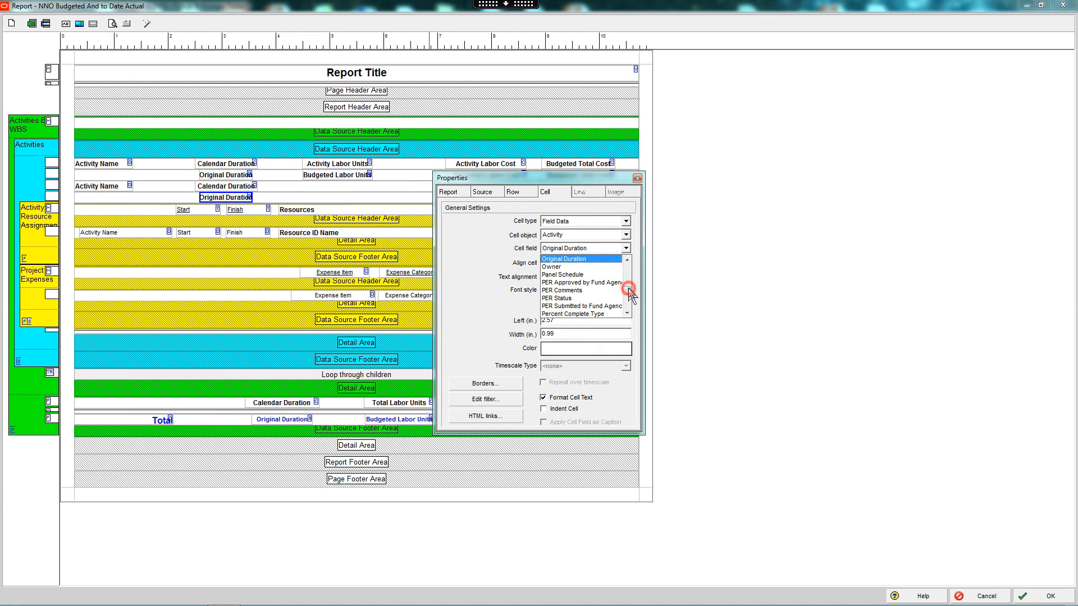
{"action": "left_click_drag", "start_coordinate": [629, 289], "coordinate": [629, 272]}
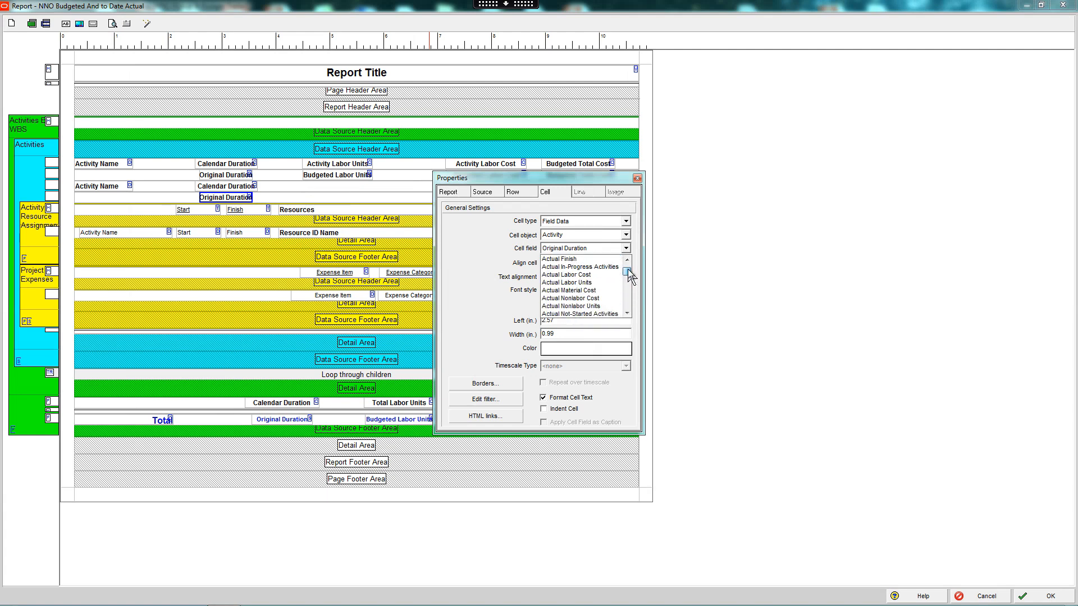
{"action": "scroll", "coordinate": [611, 267], "scroll_direction": "up", "scroll_amount": 3}
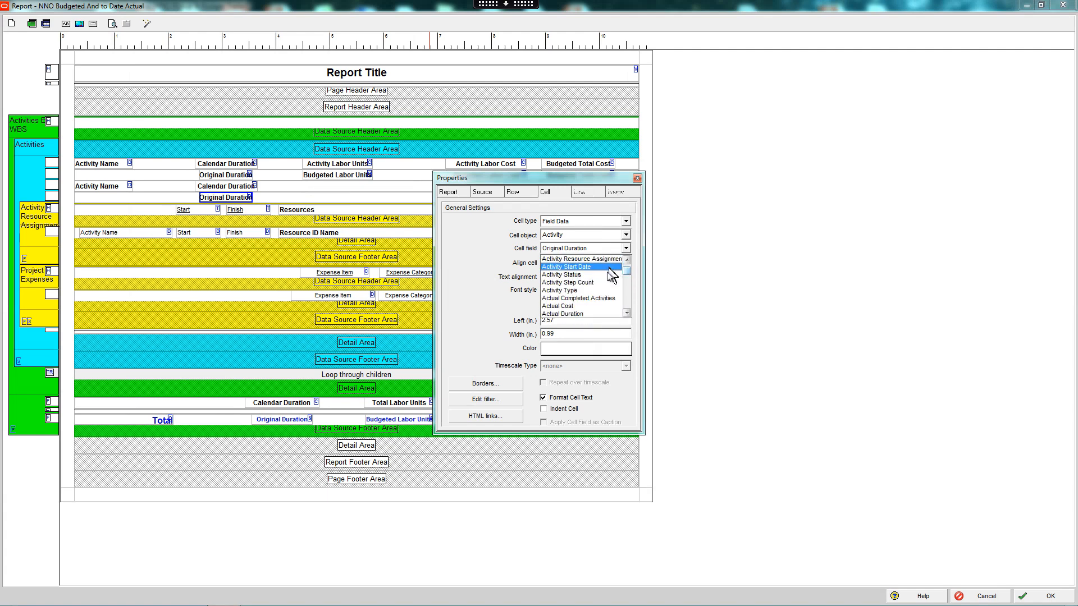
{"action": "left_click", "coordinate": [555, 314]}
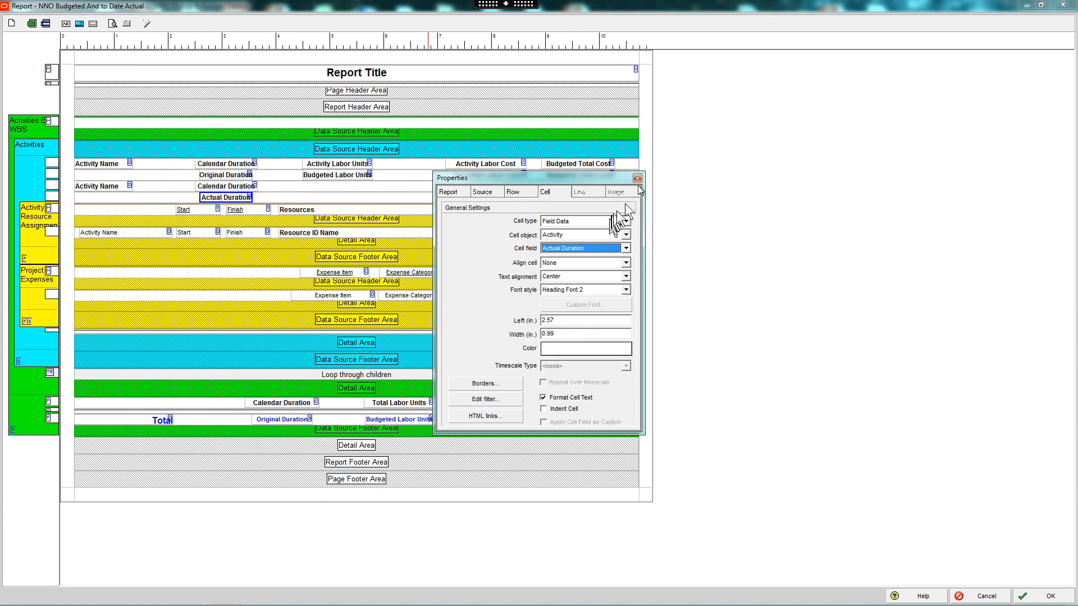
- Change the custom text of the copied Calendar Duration heading to "Actual Duration" and close the cell properties
{"action": "left_click", "coordinate": [242, 187]}
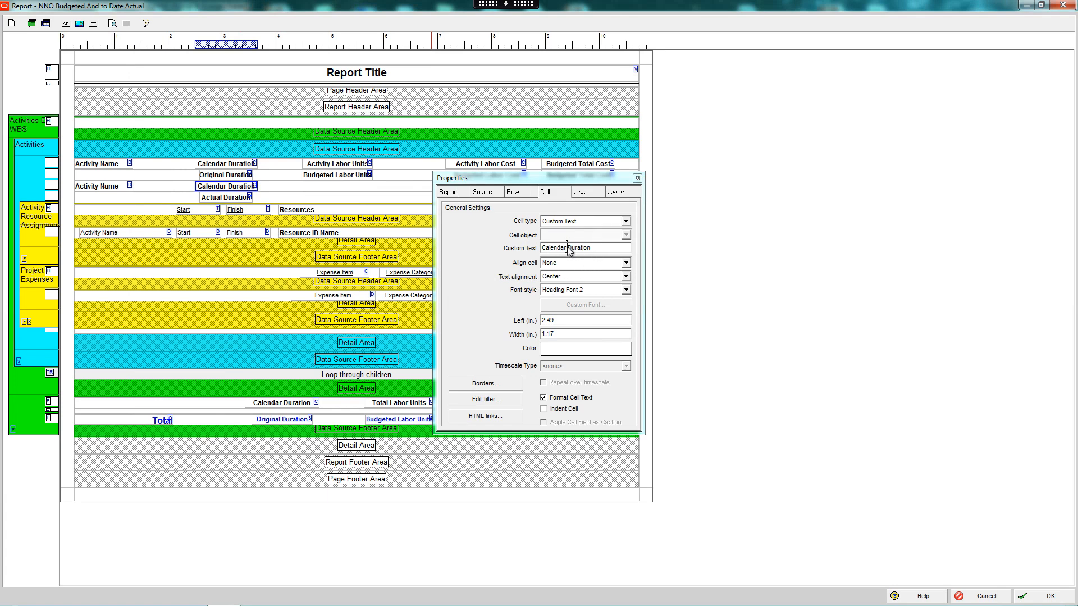
{"action": "left_click_drag", "start_coordinate": [566, 247], "coordinate": [541, 250]}
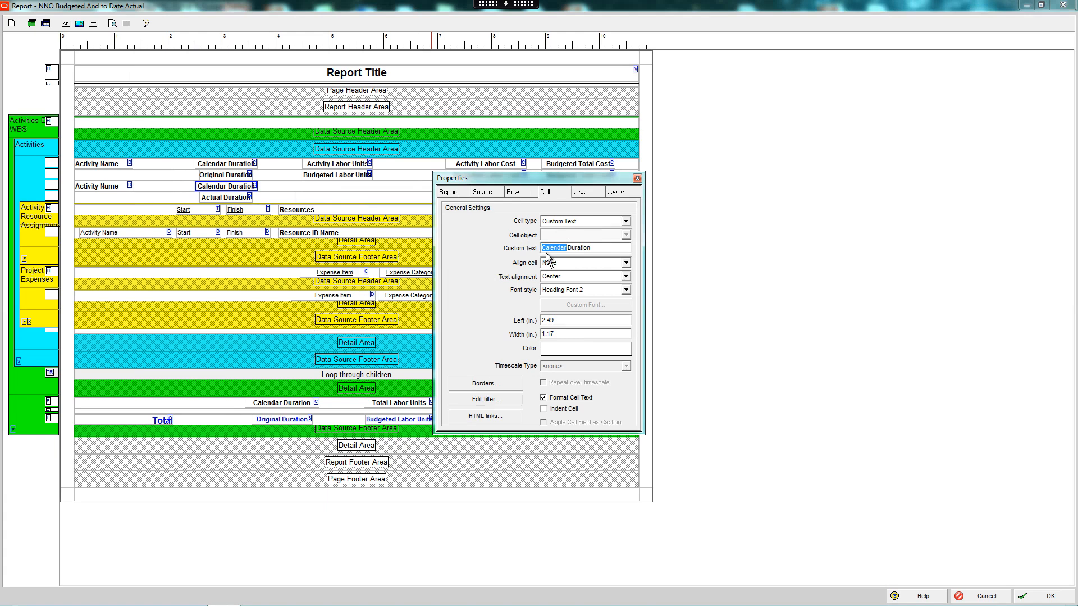
{"action": "type", "text": "A"}
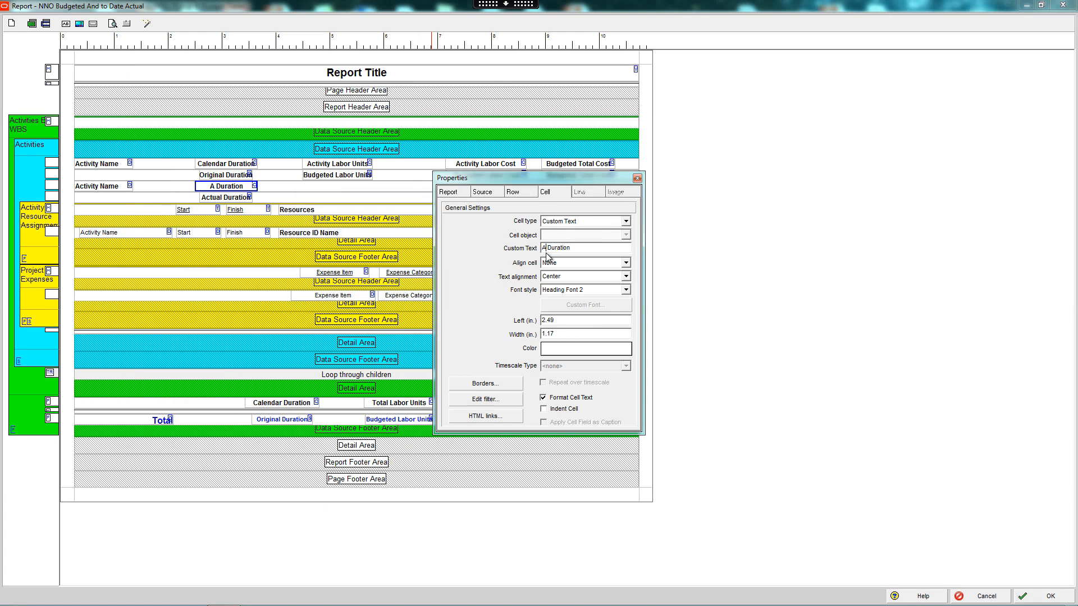
{"action": "type", "text": "ctuak"}
{"action": "key", "text": "BackSpace"}
{"action": "type", "text": "l"}
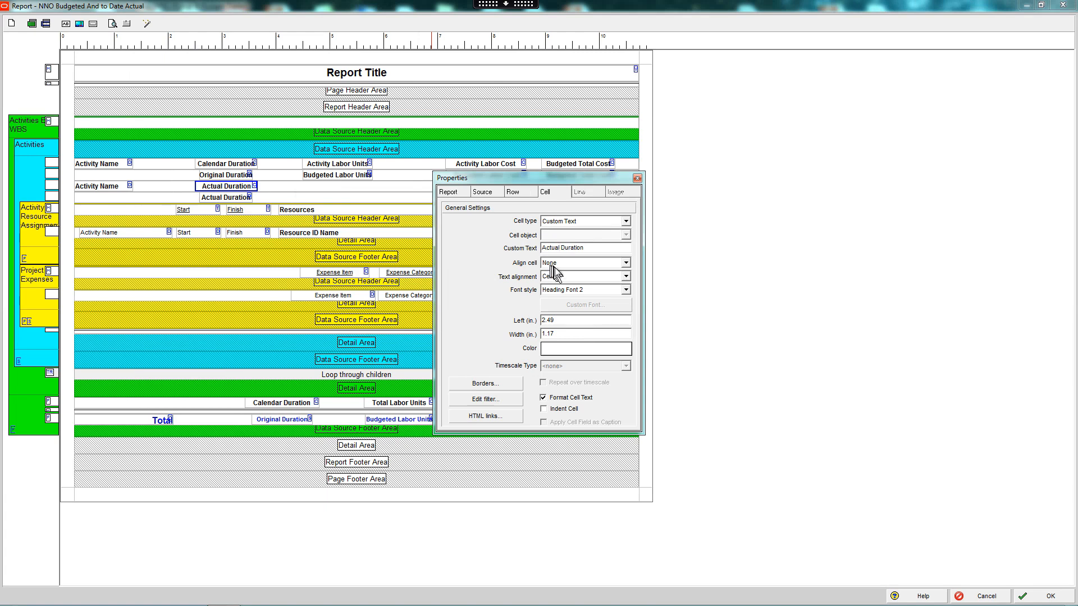
{"action": "left_click", "coordinate": [636, 179]}
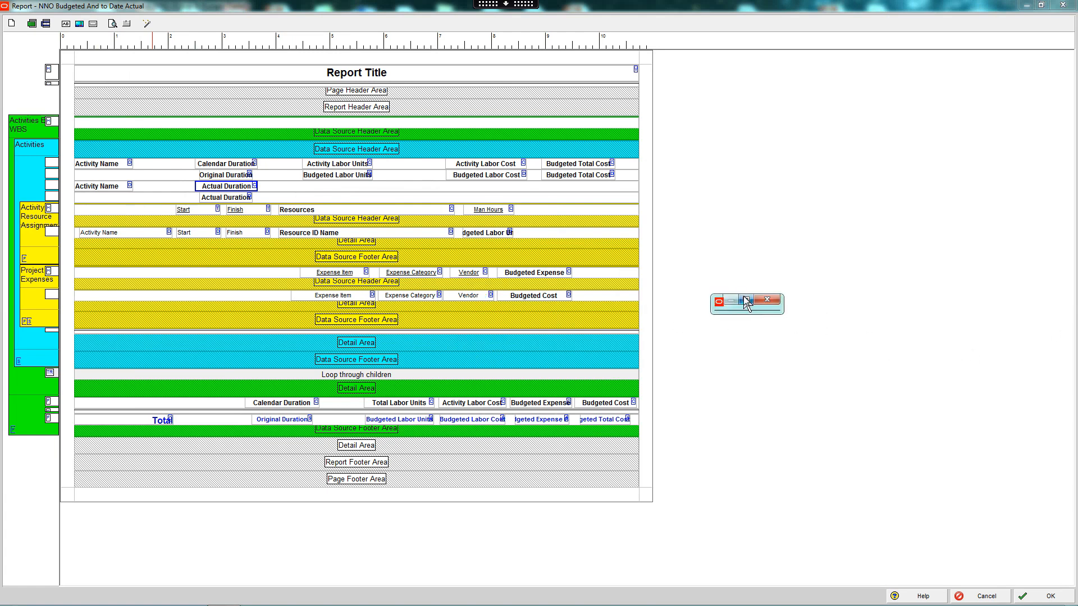
- Enlarge the report's print preview, check the duration headings and values under each activity, and close the preview
{"action": "left_click", "coordinate": [746, 302]}
{"action": "left_click_drag", "start_coordinate": [729, 313], "coordinate": [754, 147]}
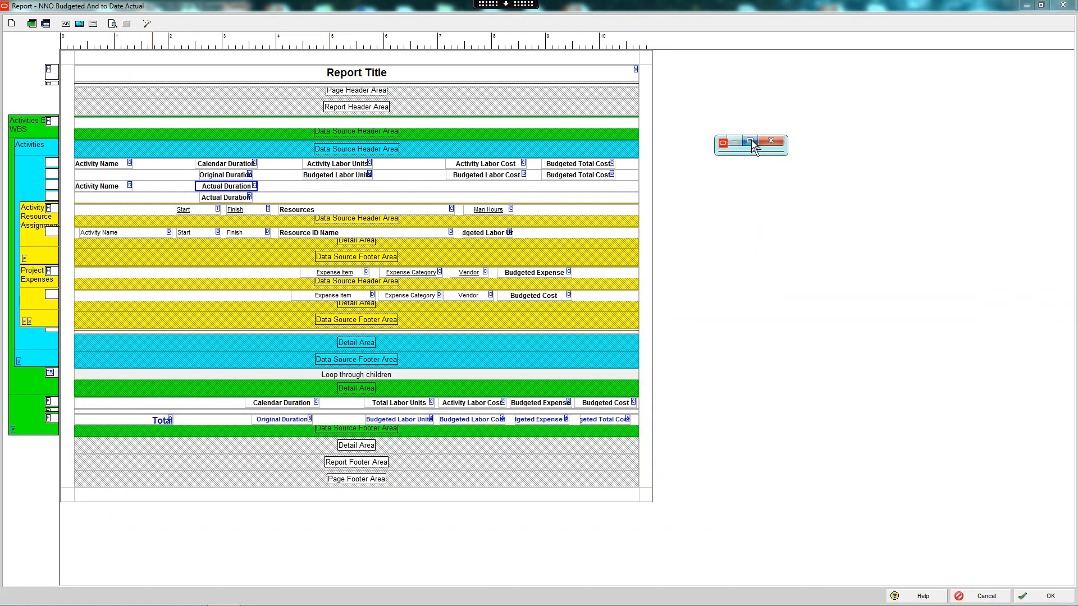
{"action": "left_click", "coordinate": [751, 142]}
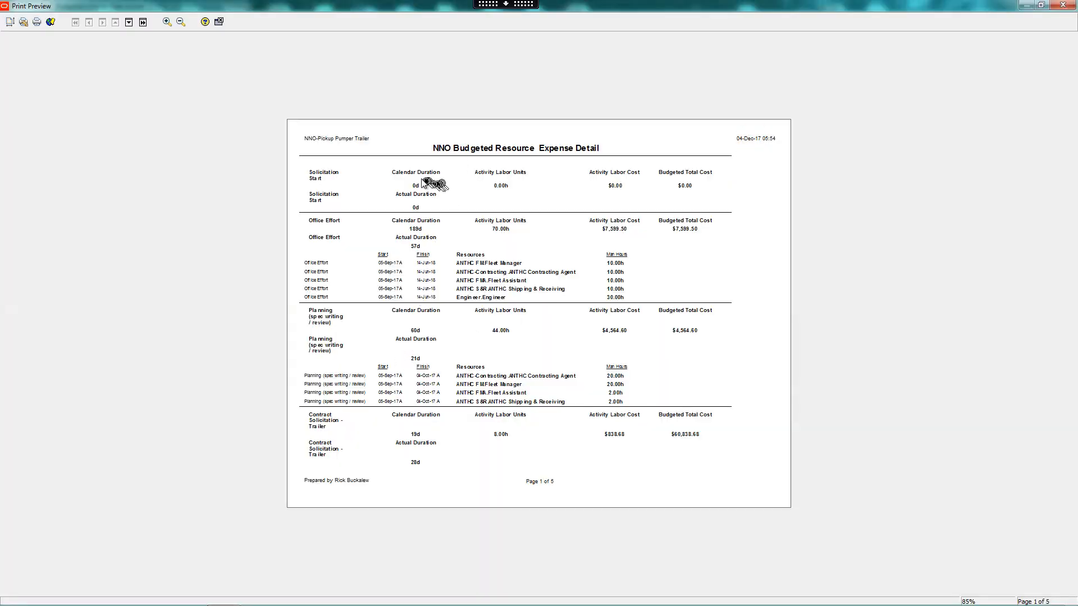
{"action": "left_click", "coordinate": [400, 132]}
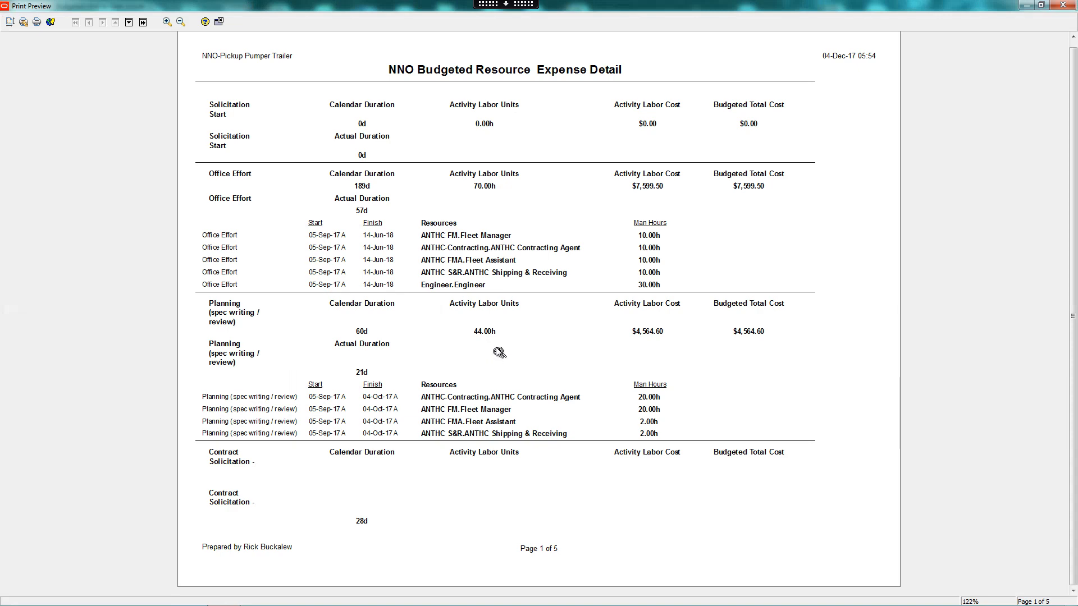
{"action": "left_click", "coordinate": [1063, 5]}
- Copy the Activity Labor Units heading into the row containing the Actual Duration heading
{"action": "left_click", "coordinate": [339, 163]}
{"action": "right_click", "coordinate": [340, 162]}
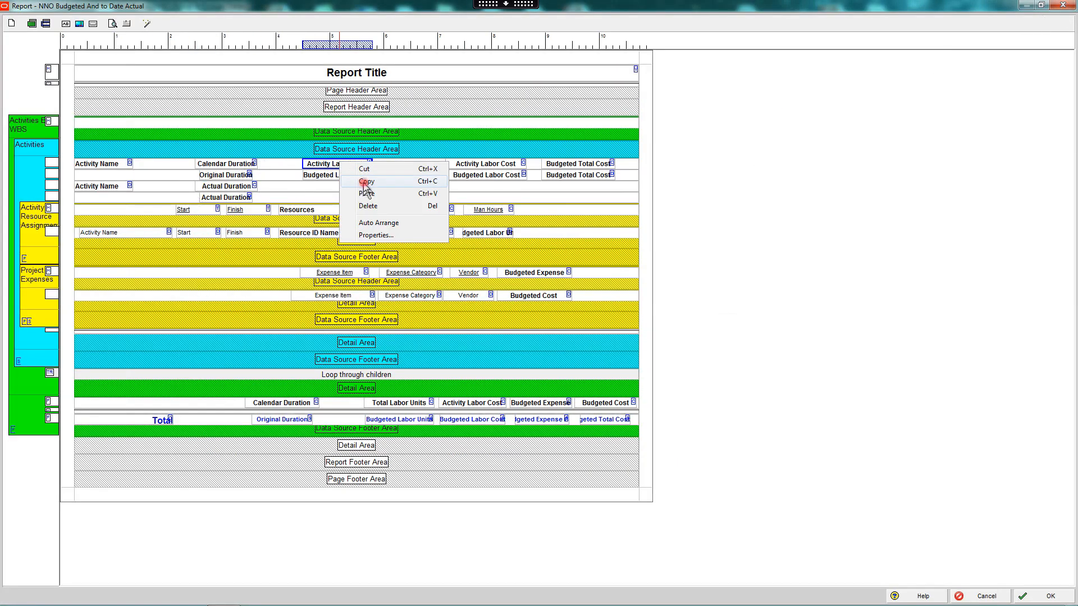
{"action": "left_click", "coordinate": [362, 181]}
{"action": "right_click", "coordinate": [348, 185]}
{"action": "left_click", "coordinate": [361, 259]}
- Copy the Budgeted Labor Units cell into the row containing the Actual Duration field
{"action": "right_click", "coordinate": [343, 175]}
{"action": "left_click", "coordinate": [371, 196]}
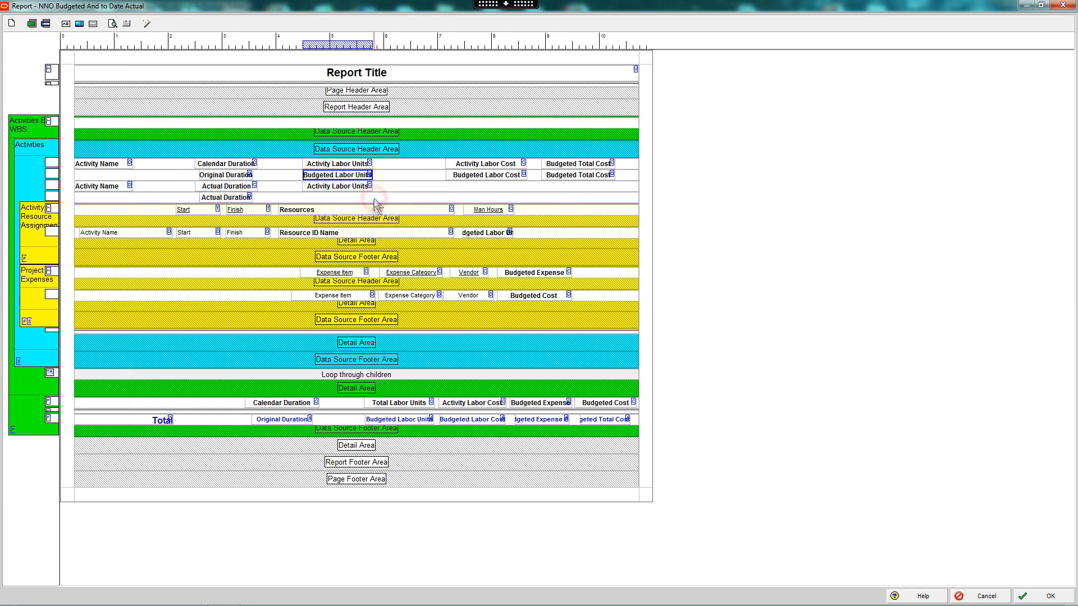
{"action": "right_click", "coordinate": [355, 196]}
{"action": "left_click", "coordinate": [369, 270]}
- Set the cell field of the copied Budgeted Labor Units cell to Actual Labor Units
{"action": "left_click", "coordinate": [341, 197]}
{"action": "right_click", "coordinate": [343, 202]}
{"action": "left_click", "coordinate": [370, 269]}
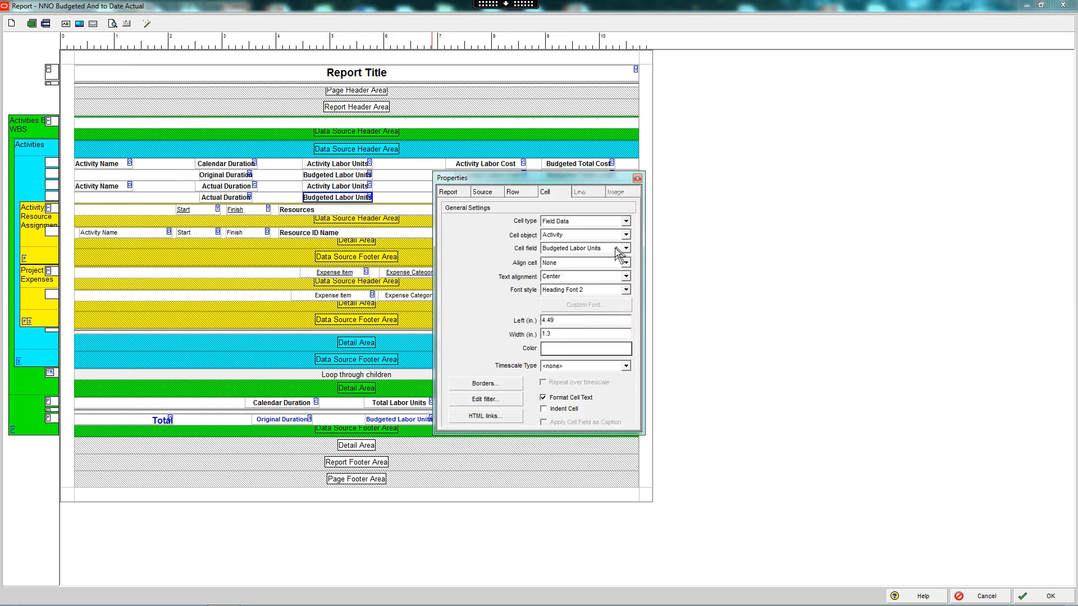
{"action": "left_click", "coordinate": [626, 248]}
{"action": "left_click", "coordinate": [628, 274]}
{"action": "left_click", "coordinate": [628, 269]}
{"action": "left_click", "coordinate": [627, 270]}
{"action": "left_click", "coordinate": [628, 270]}
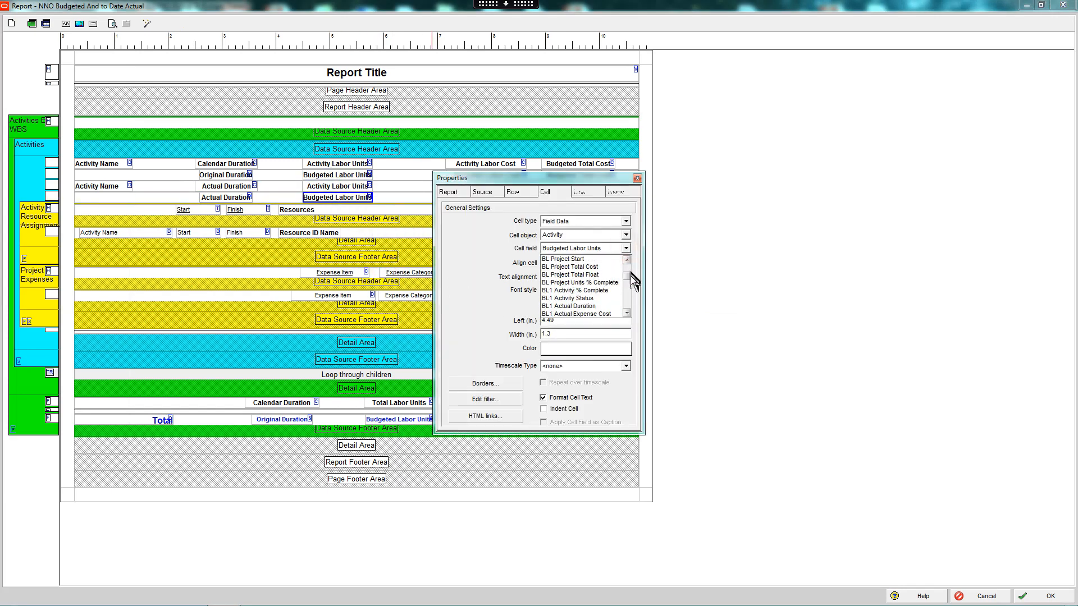
{"action": "left_click", "coordinate": [627, 270]}
{"action": "scroll", "coordinate": [611, 308], "scroll_direction": "down", "scroll_amount": 5}
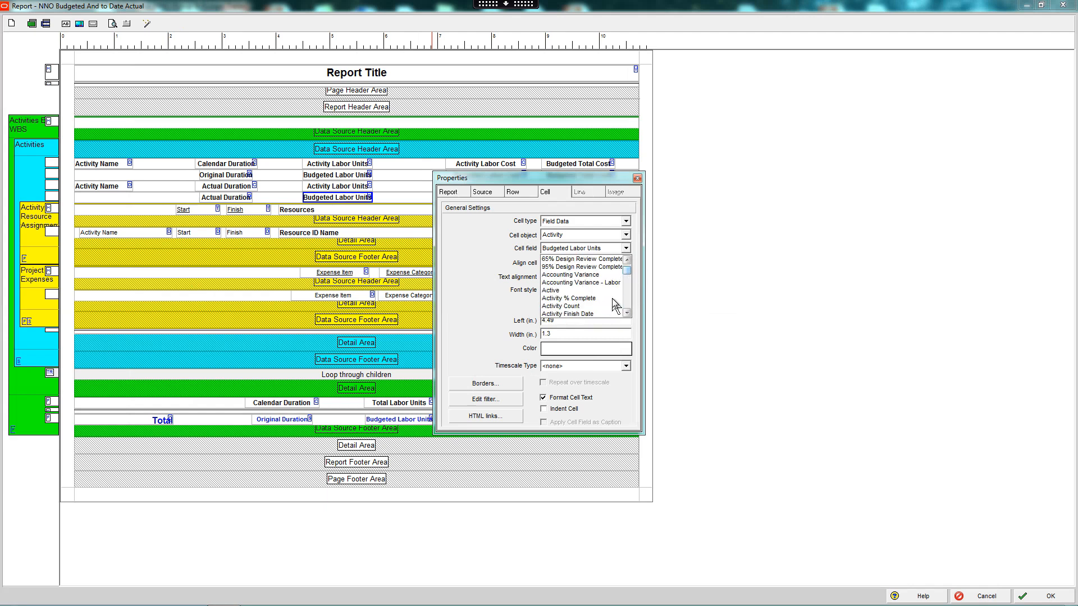
{"action": "left_click", "coordinate": [595, 298]}
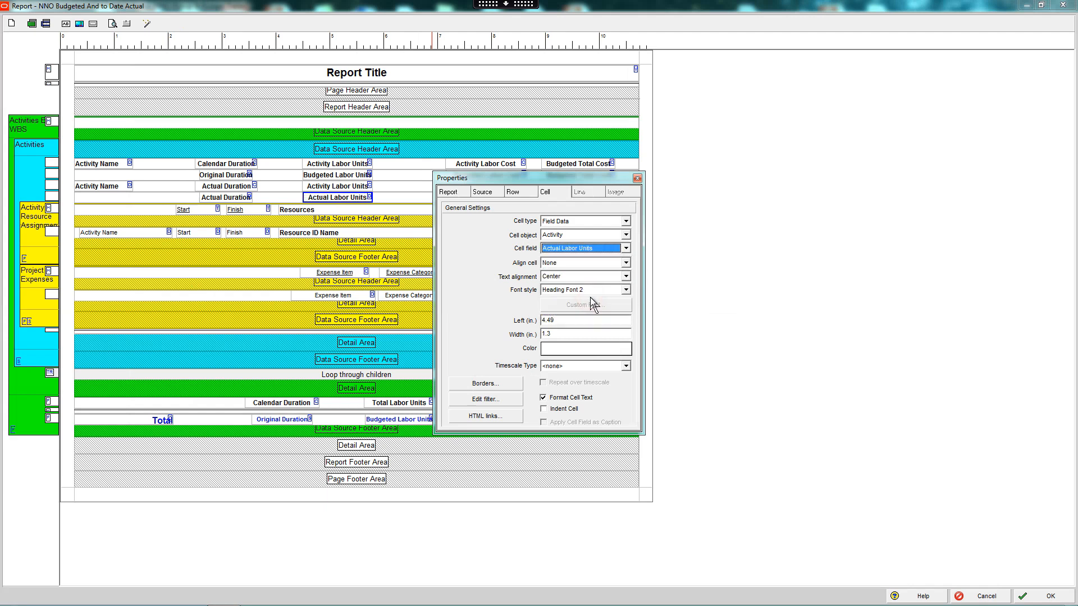
- Set the custom text of the copied Activity Labor Units heading to "Actual Man Hours" and close the cell properties
{"action": "left_click", "coordinate": [317, 186]}
{"action": "triple_click", "coordinate": [565, 248]}
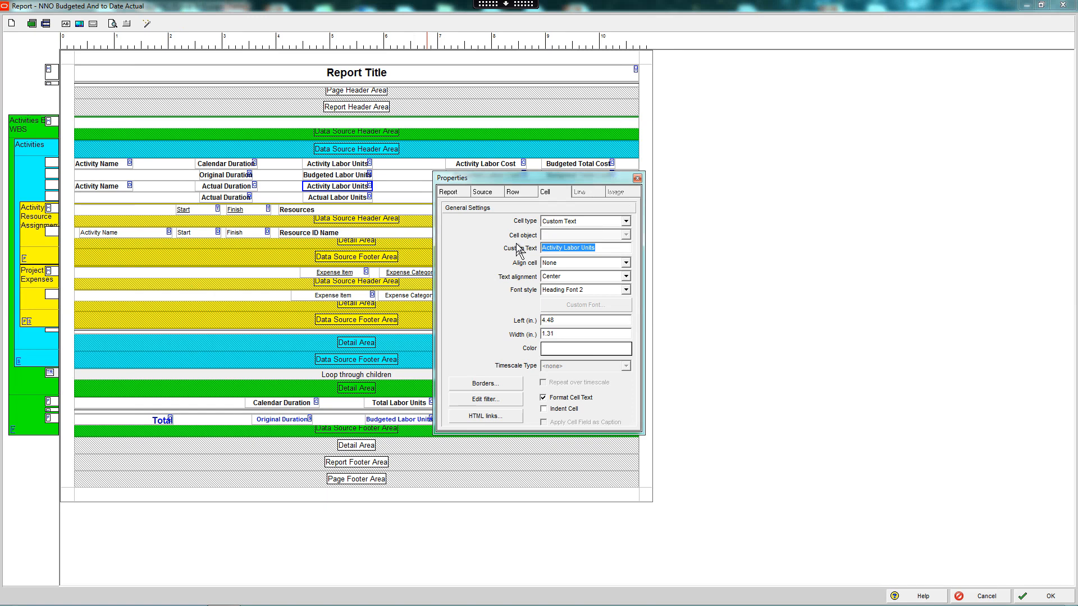
{"action": "type", "text": "Actual Ma"}
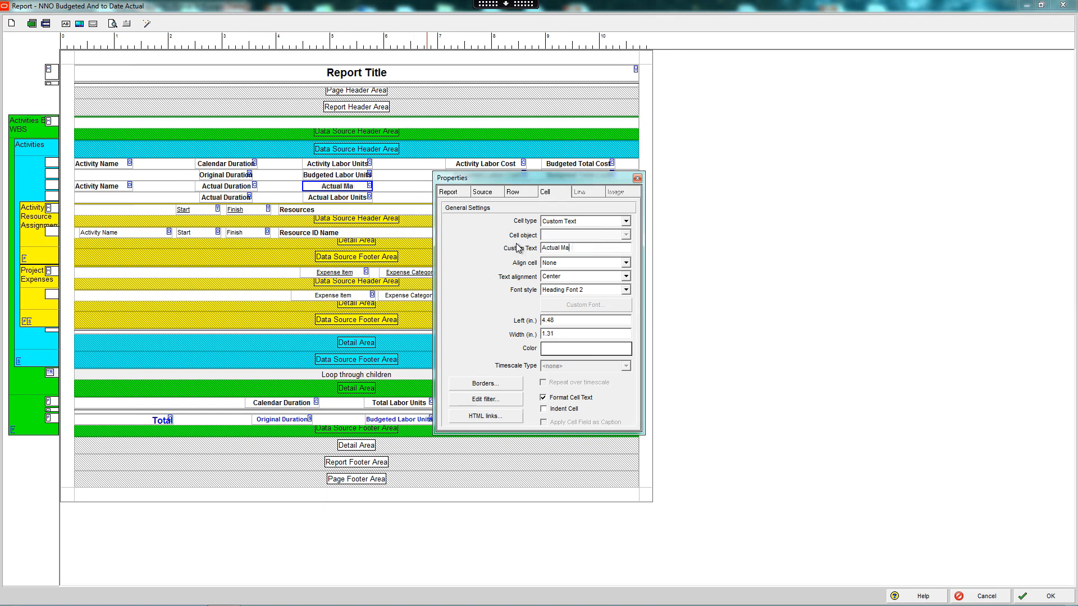
{"action": "type", "text": "n Hours"}
{"action": "left_click", "coordinate": [636, 178]}
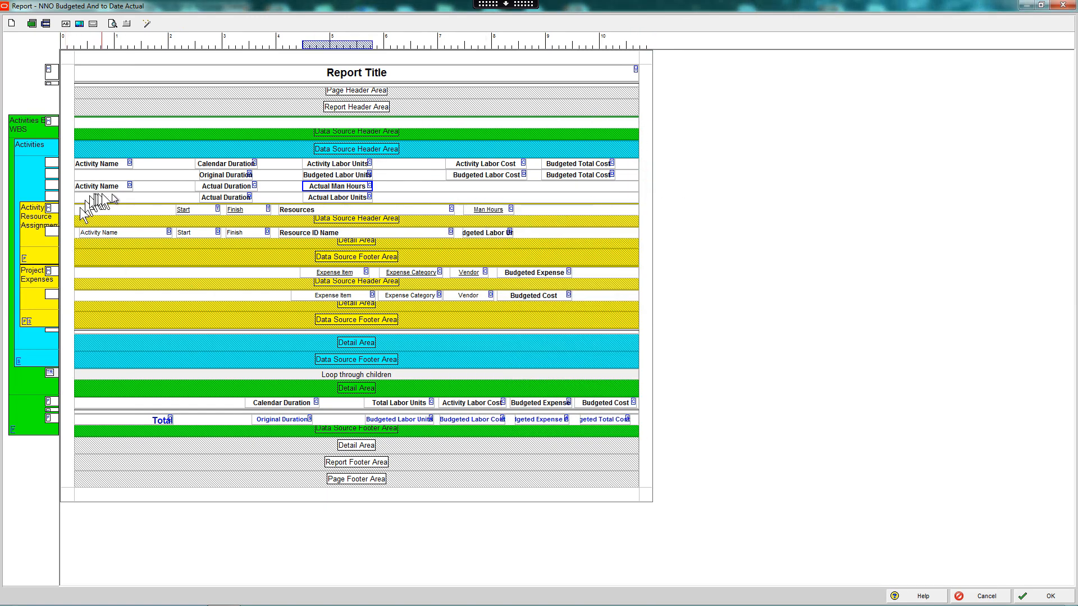
- Set the width of both Activity Name cells to 1.75 inches
{"action": "left_click", "coordinate": [127, 189]}
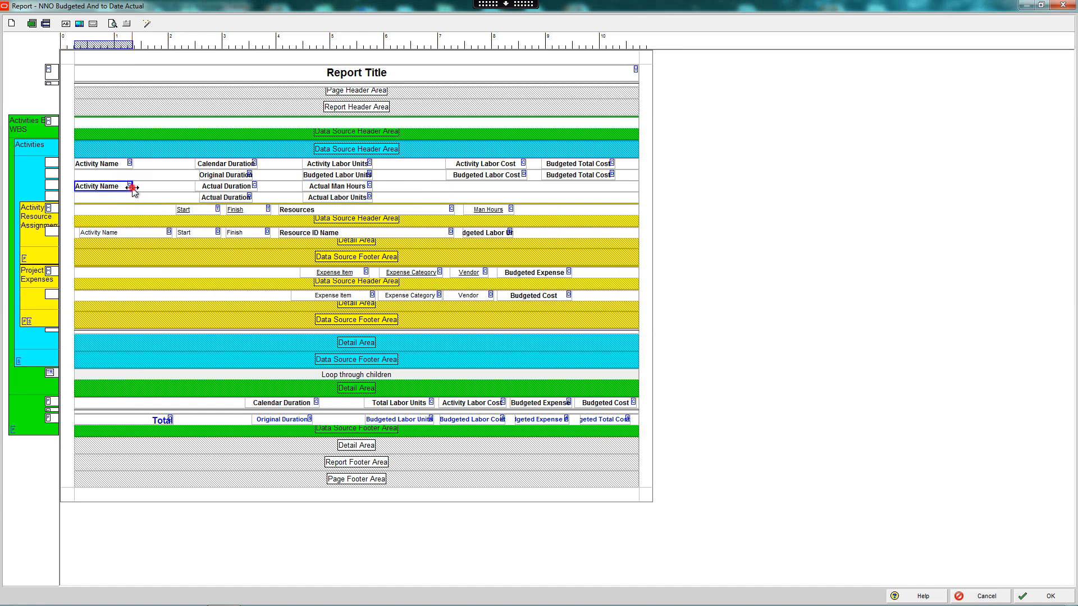
{"action": "left_click_drag", "start_coordinate": [133, 190], "coordinate": [162, 188]}
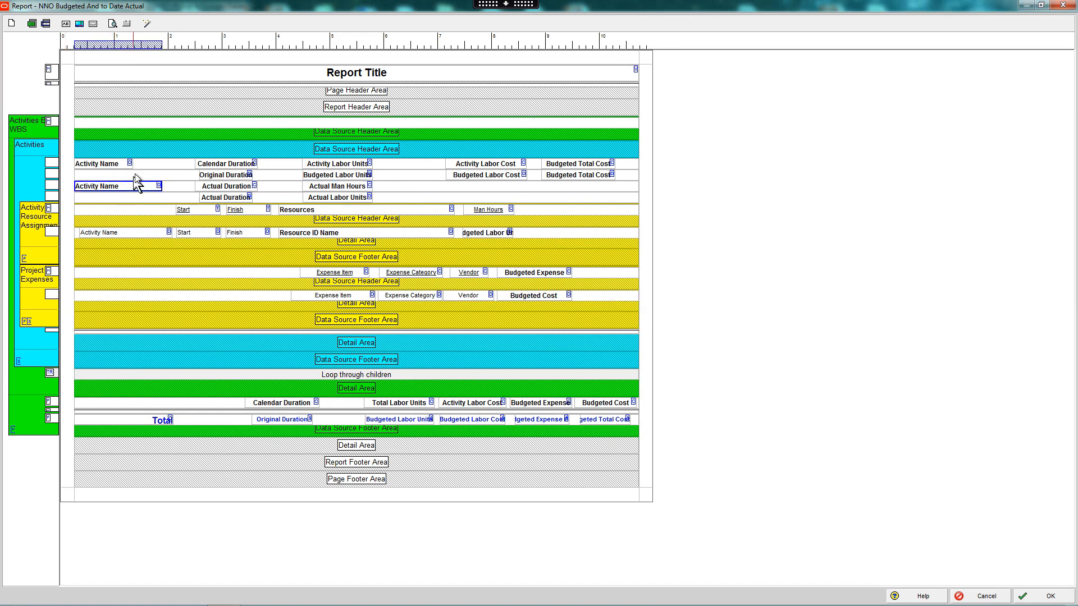
{"action": "left_click", "coordinate": [104, 165]}
{"action": "right_click", "coordinate": [123, 188]}
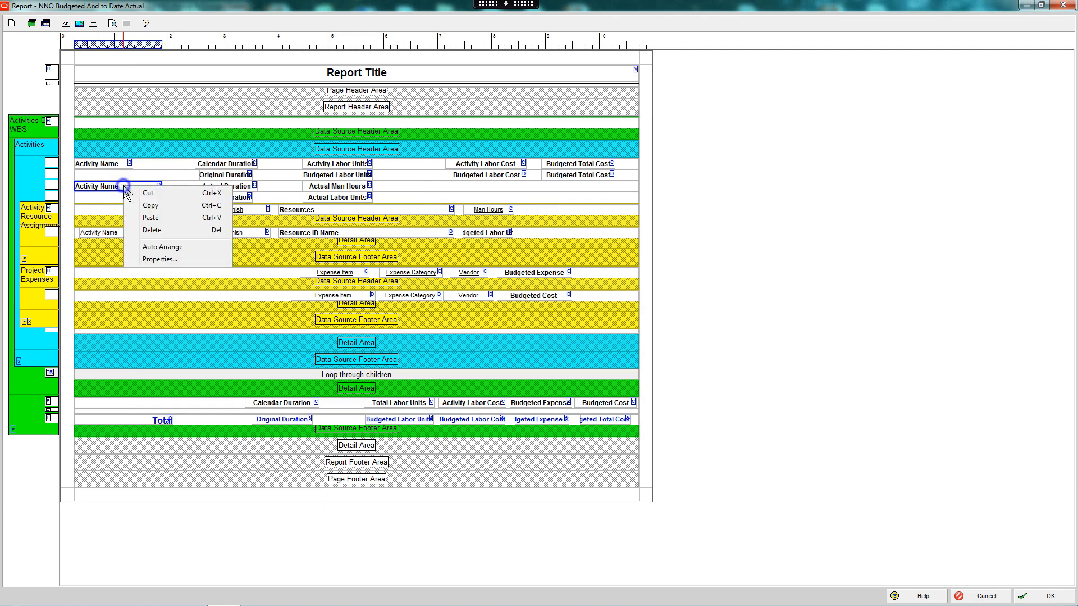
{"action": "left_click", "coordinate": [158, 258]}
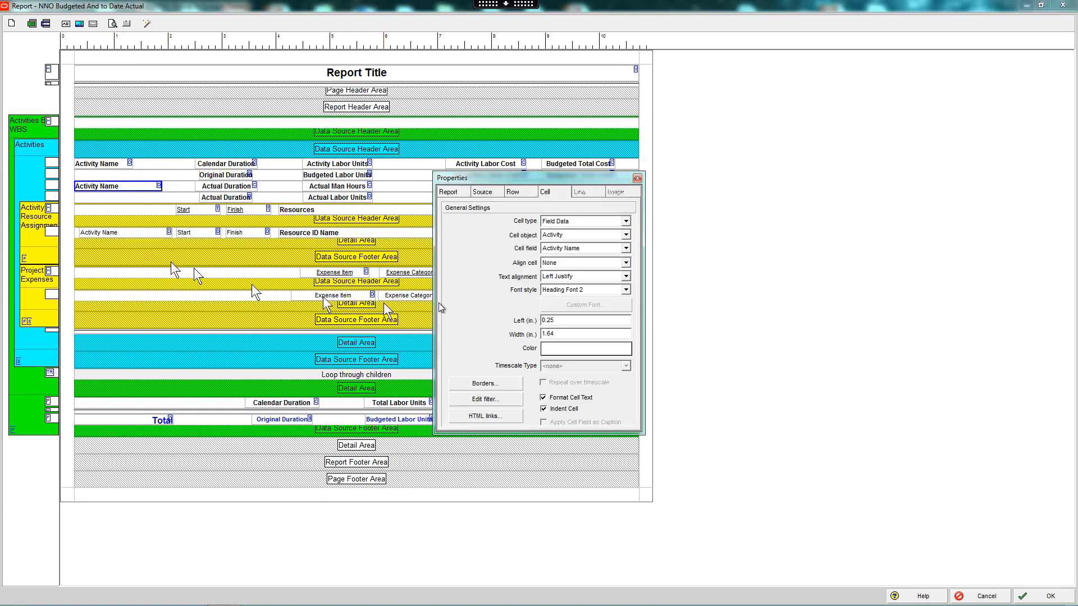
{"action": "double_click", "coordinate": [555, 334]}
{"action": "left_click", "coordinate": [106, 165]}
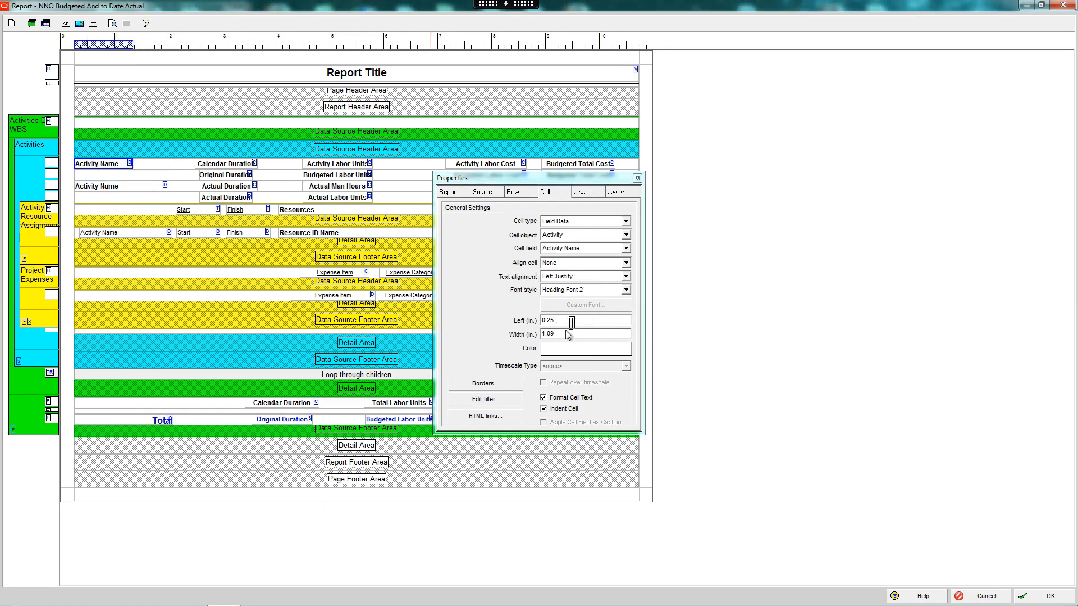
{"action": "left_click_drag", "start_coordinate": [556, 334], "coordinate": [516, 337]}
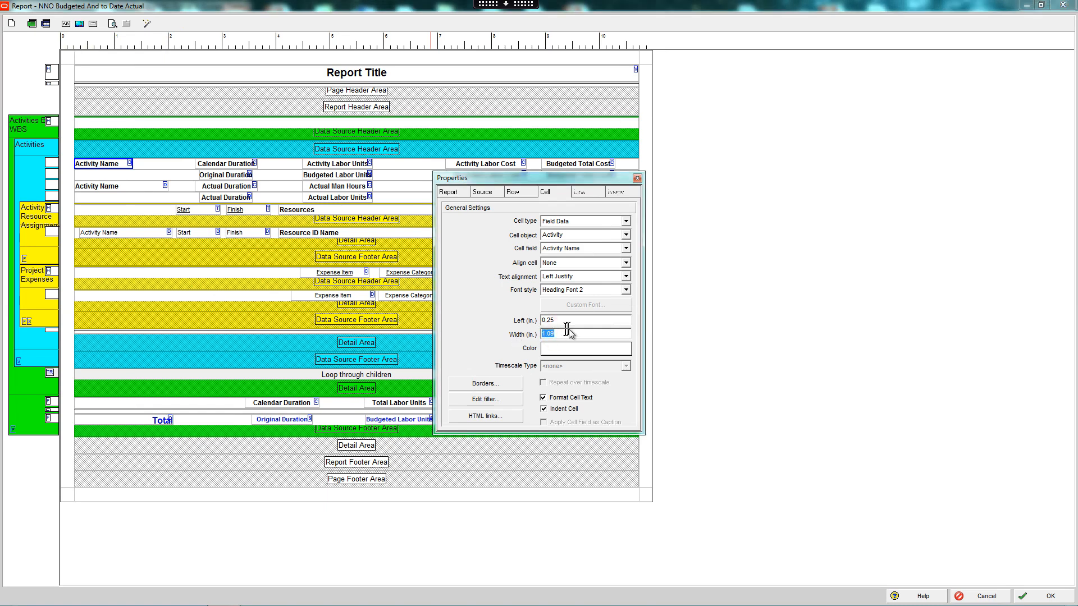
{"action": "type", "text": "1.75"}
{"action": "key", "text": "Return"}
- Copy the Activity Labor Cost heading and the Budgeted Labor Cost field into the Actual Duration heading and field rows
{"action": "left_click", "coordinate": [503, 167]}
{"action": "right_click", "coordinate": [503, 166]}
{"action": "left_click", "coordinate": [526, 185]}
{"action": "right_click", "coordinate": [498, 186]}
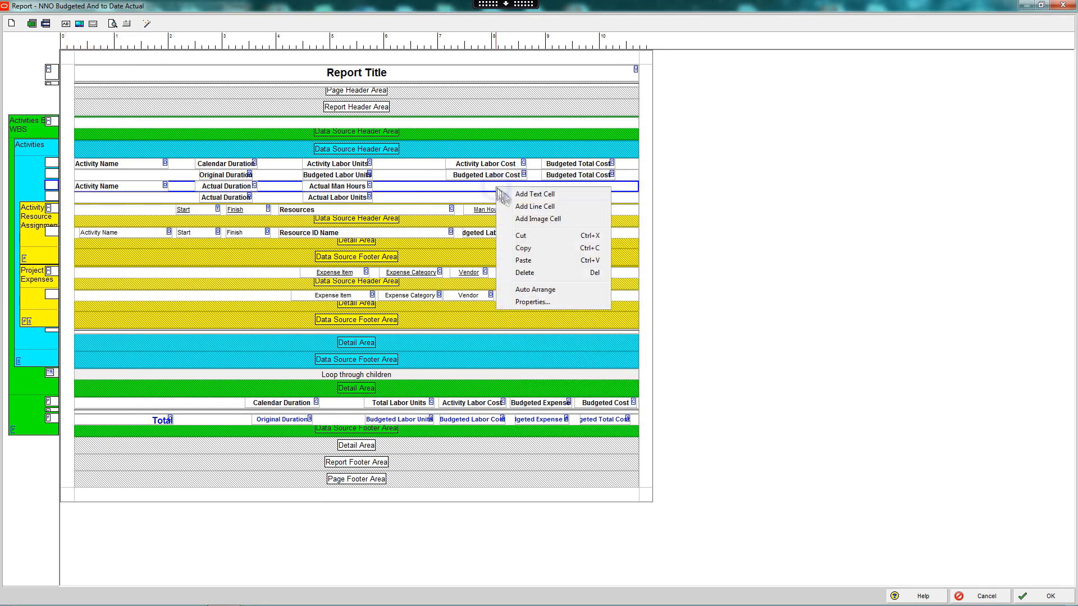
{"action": "left_click", "coordinate": [526, 260]}
{"action": "right_click", "coordinate": [499, 173]}
{"action": "left_click", "coordinate": [532, 190]}
{"action": "right_click", "coordinate": [520, 199]}
{"action": "left_click", "coordinate": [558, 272]}
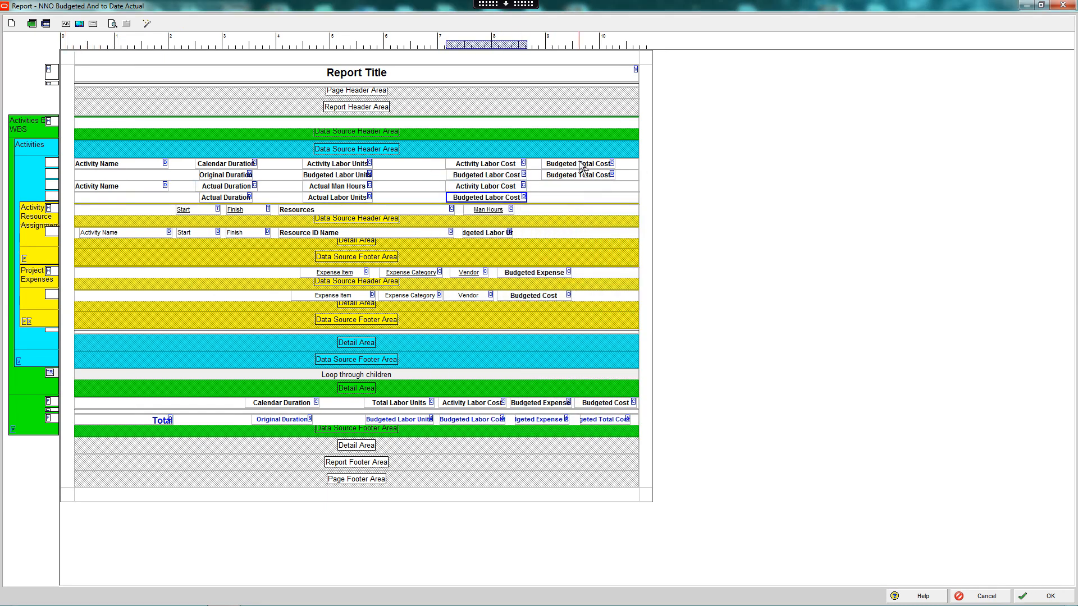
- Copy the Budgeted Total Cost heading and its field into the Actual Duration heading and field rows
{"action": "right_click", "coordinate": [578, 162]}
{"action": "left_click", "coordinate": [603, 181]}
{"action": "right_click", "coordinate": [584, 187]}
{"action": "left_click", "coordinate": [608, 260]}
{"action": "right_click", "coordinate": [582, 173]}
{"action": "left_click", "coordinate": [607, 192]}
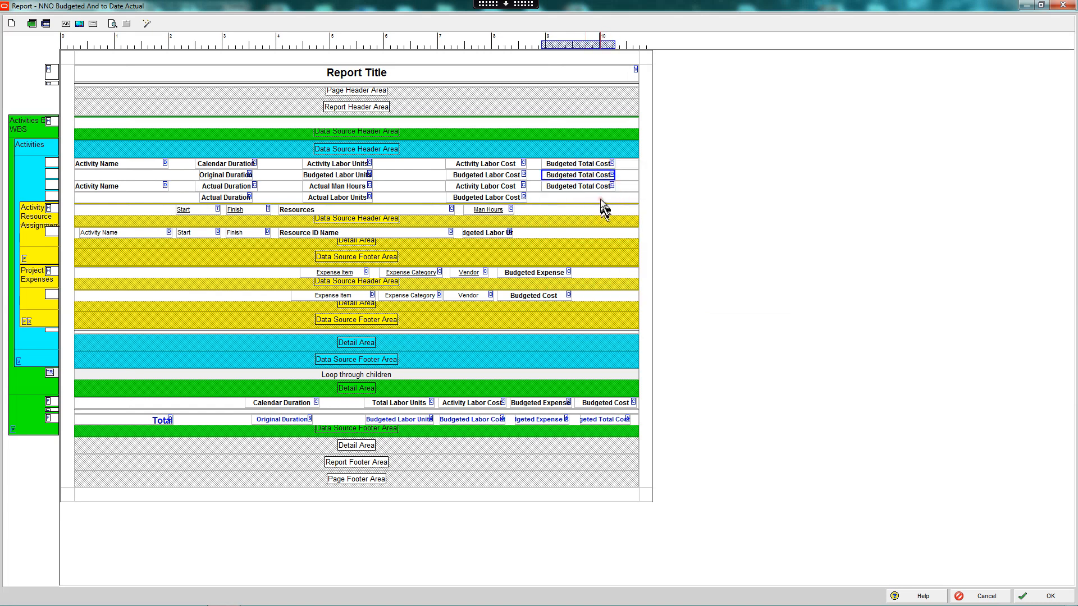
{"action": "right_click", "coordinate": [601, 199]}
{"action": "left_click", "coordinate": [617, 273]}
- Change the custom text of the copied Activity Labor Cost heading to "Actual Labor Cost"
{"action": "left_click", "coordinate": [482, 187]}
{"action": "double_click", "coordinate": [484, 188]}
{"action": "left_click_drag", "start_coordinate": [749, 178], "coordinate": [777, 109]}
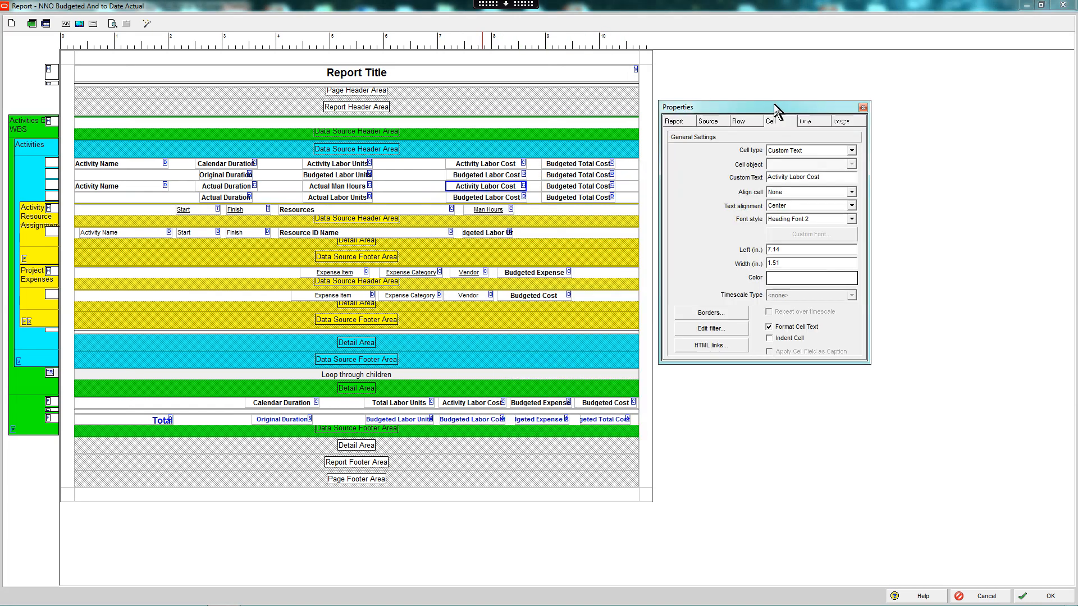
{"action": "left_click_drag", "start_coordinate": [788, 177], "coordinate": [756, 175]}
{"action": "type", "text": "Actual"}
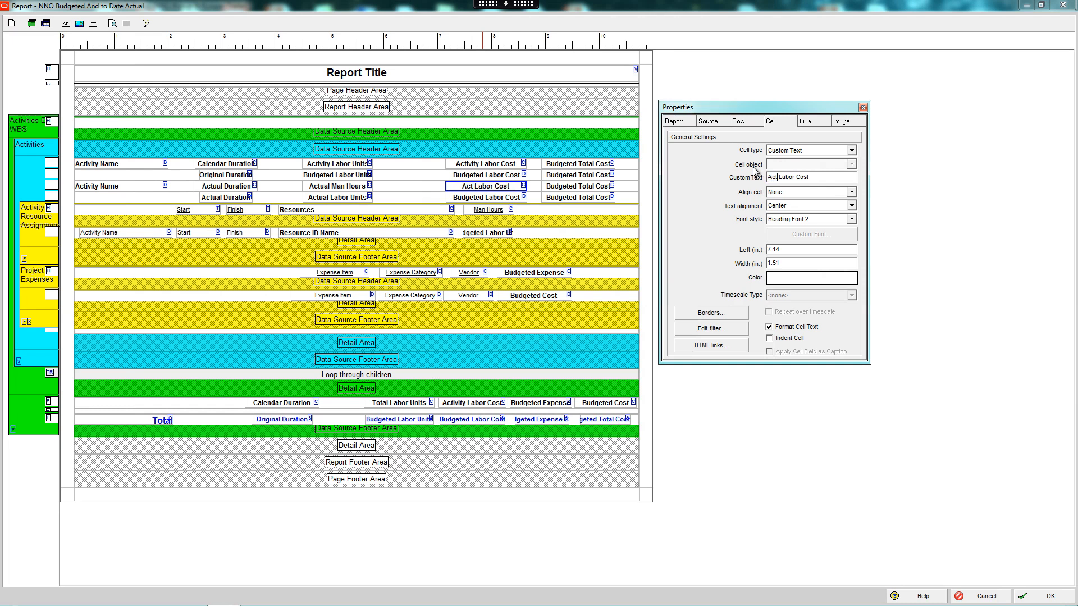
- Change the custom text of the copied Budgeted Total Cost heading to "To Date Cost"
{"action": "left_click", "coordinate": [578, 186]}
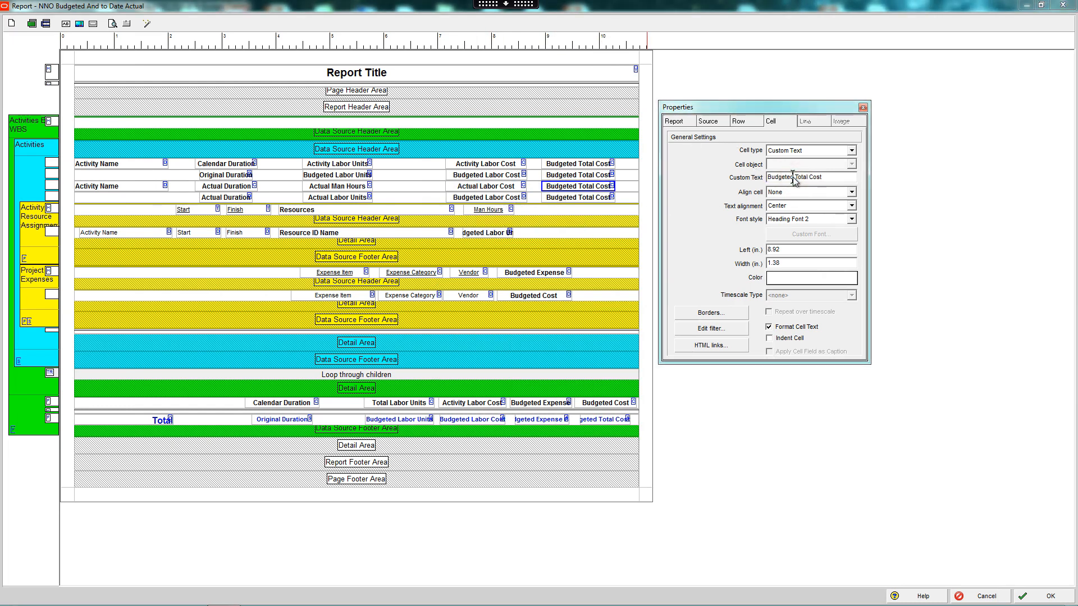
{"action": "left_click_drag", "start_coordinate": [808, 179], "coordinate": [755, 185]}
{"action": "type", "text": "To Date"}
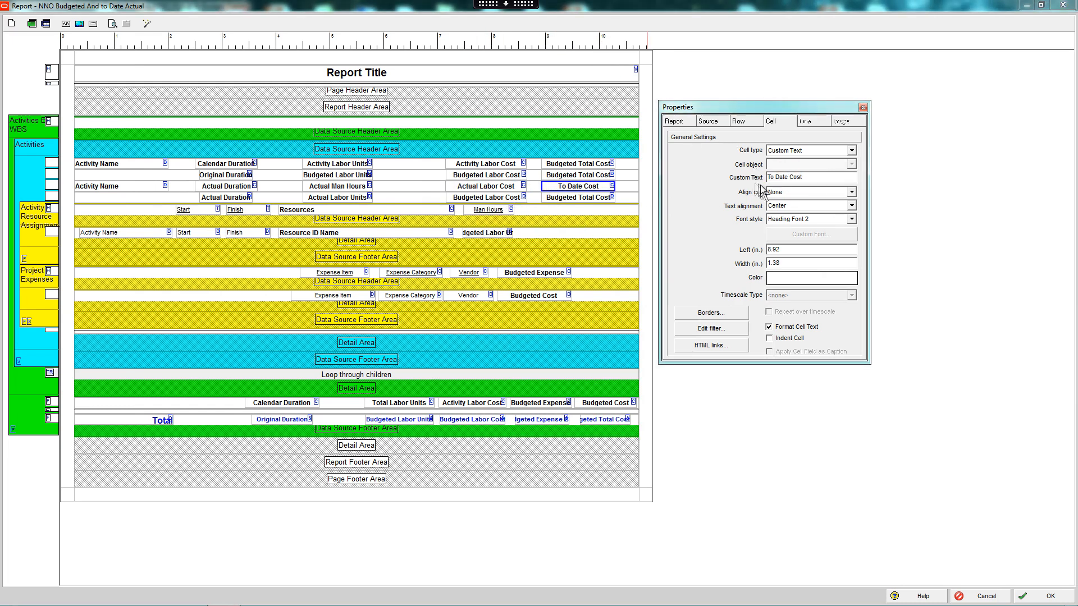
- Set the cell field below the To Date Cost heading to Actual Total Cost
{"action": "left_click", "coordinate": [584, 197]}
{"action": "left_click", "coordinate": [851, 177]}
{"action": "scroll", "coordinate": [836, 214], "scroll_direction": "up", "scroll_amount": 5}
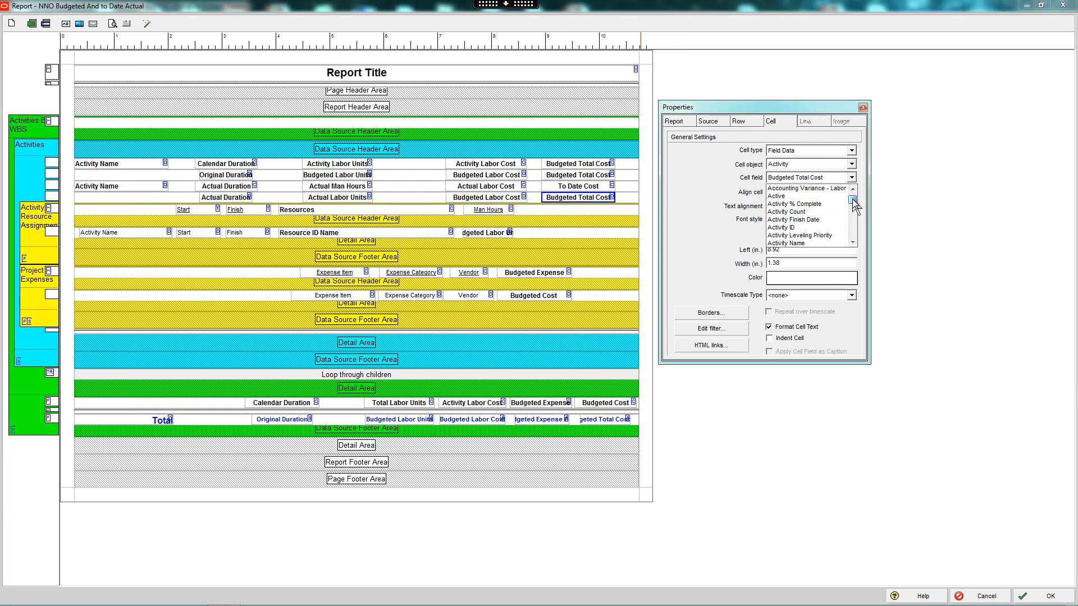
{"action": "scroll", "coordinate": [836, 213], "scroll_direction": "down", "scroll_amount": 6}
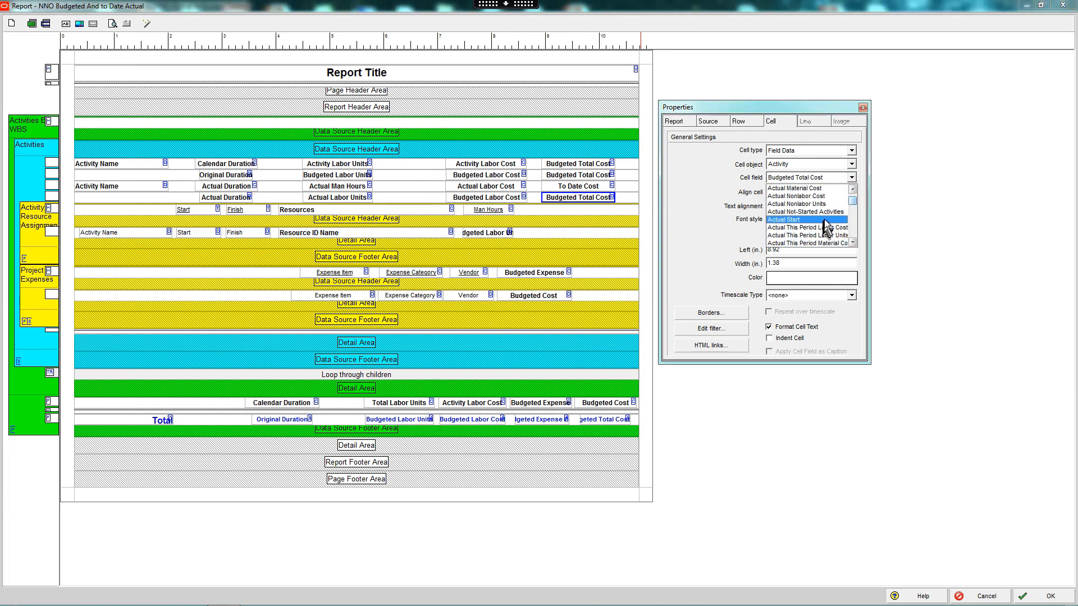
{"action": "left_click", "coordinate": [797, 243]}
- Set the cell field below the Actual Labor Cost heading to Actual Labor Cost and close the cell properties
{"action": "left_click", "coordinate": [486, 197]}
{"action": "left_click", "coordinate": [852, 178]}
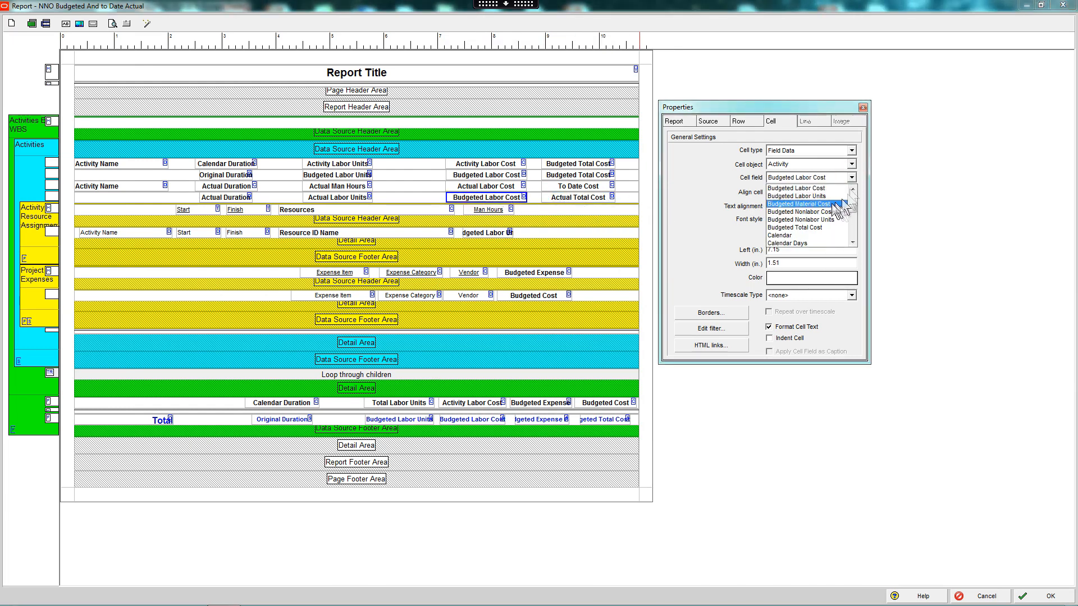
{"action": "scroll", "coordinate": [823, 222], "scroll_direction": "up", "scroll_amount": 3}
{"action": "scroll", "coordinate": [819, 222], "scroll_direction": "down", "scroll_amount": 3}
{"action": "left_click", "coordinate": [822, 204]}
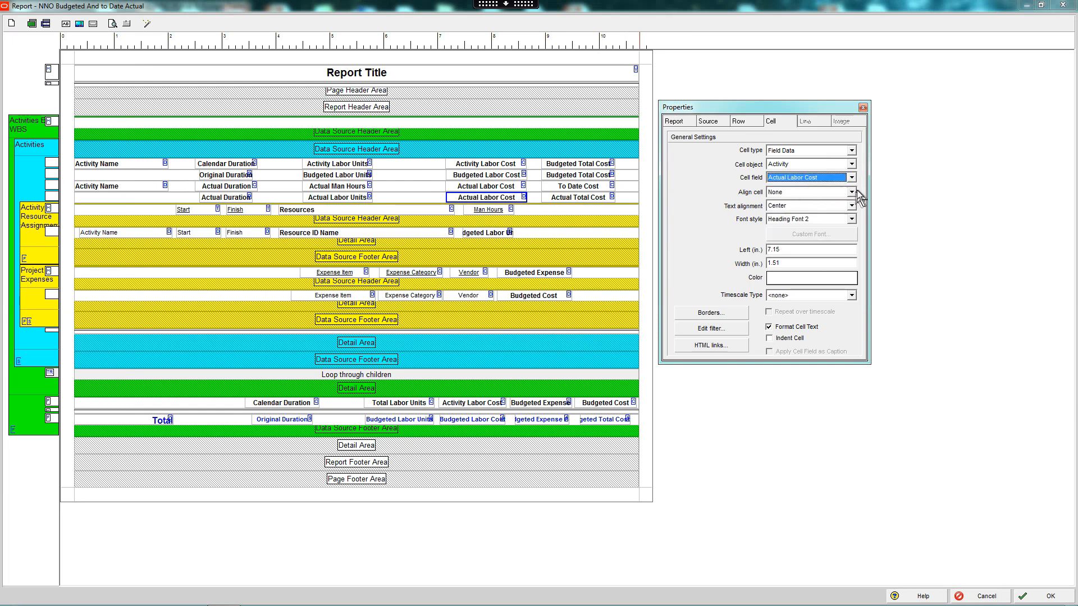
{"action": "left_click", "coordinate": [862, 107]}
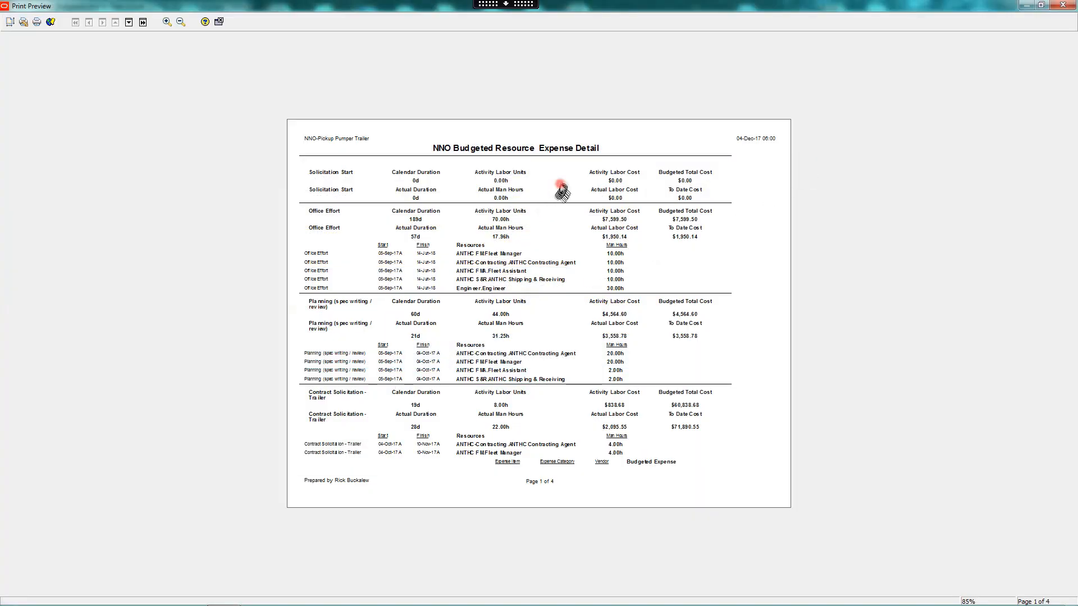
- Enlarge the print preview, compare the budgeted and actual values on the first two pages, and close the preview
{"action": "left_click", "coordinate": [559, 182]}
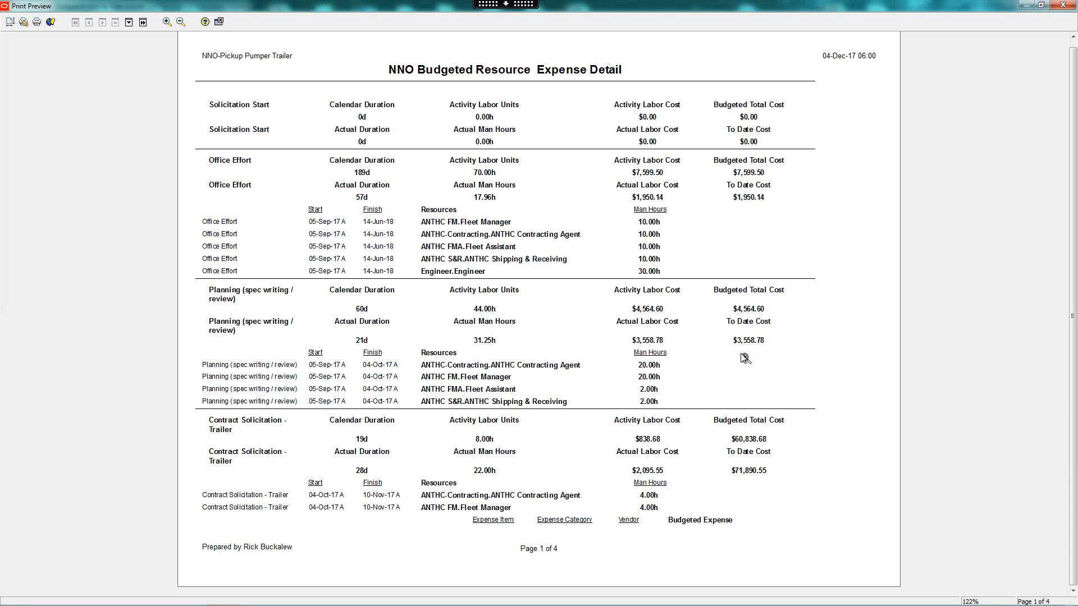
{"action": "key", "text": "Page_Down"}
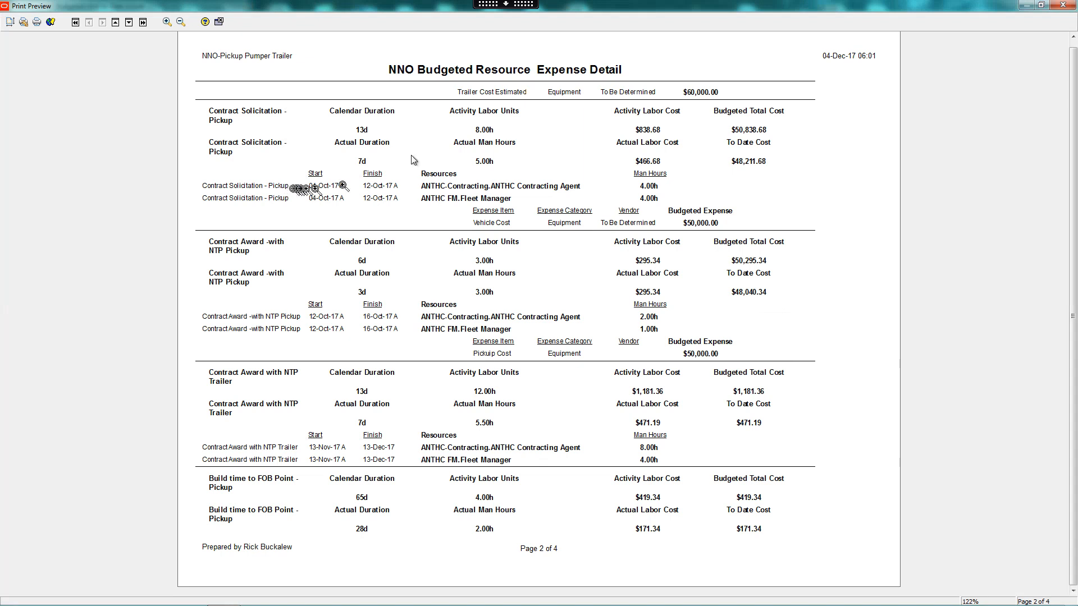
{"action": "left_click", "coordinate": [1063, 6]}
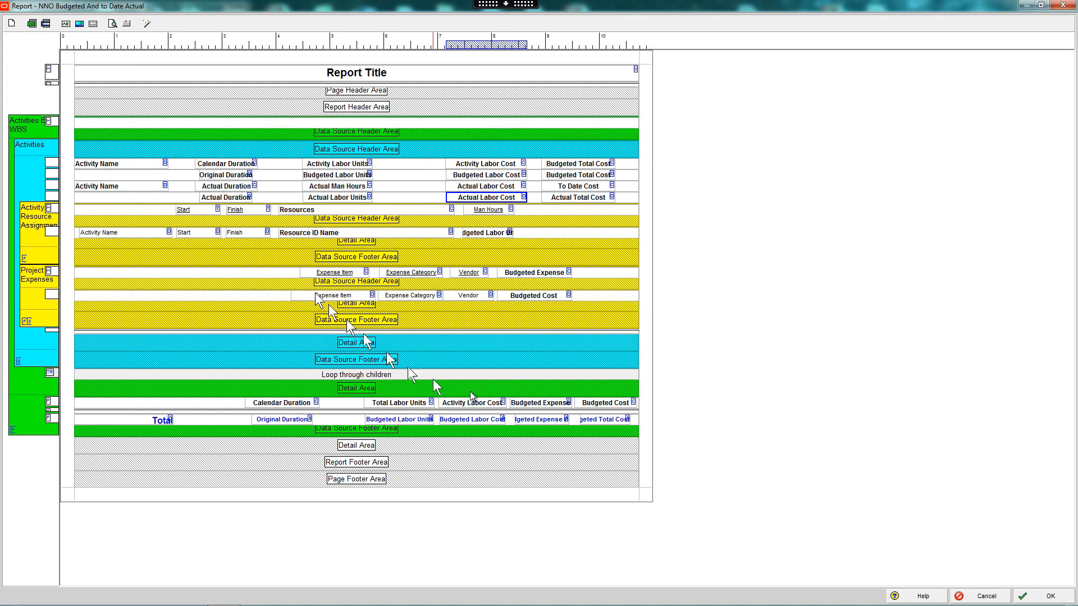
- Save the report layout and reopen the NNO Budgeted And to Date Actual report for modification in a maximized editor
{"action": "left_click", "coordinate": [1054, 597]}
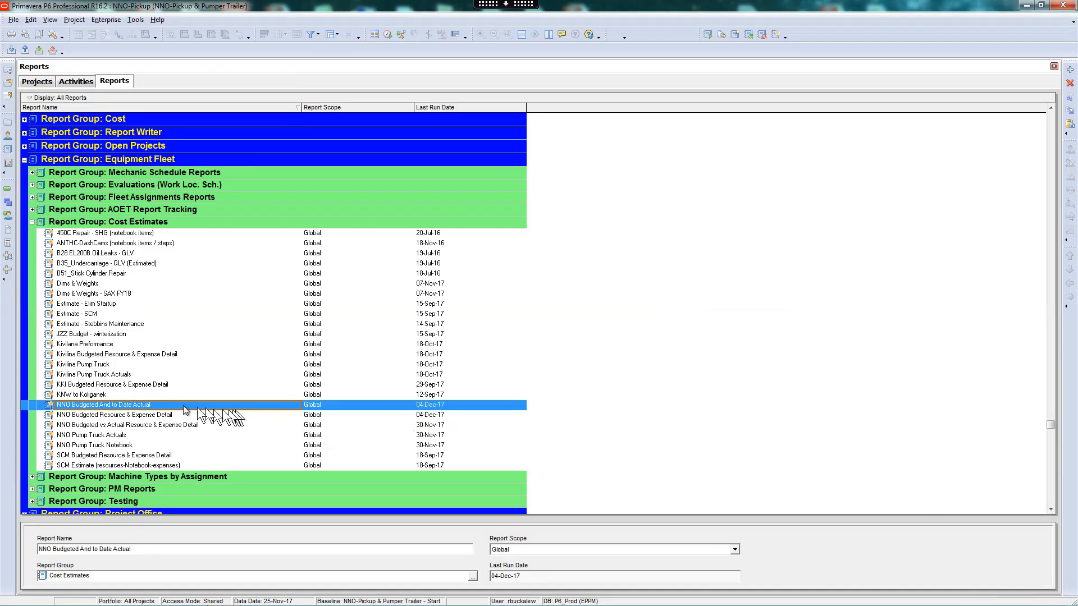
{"action": "right_click", "coordinate": [145, 405]}
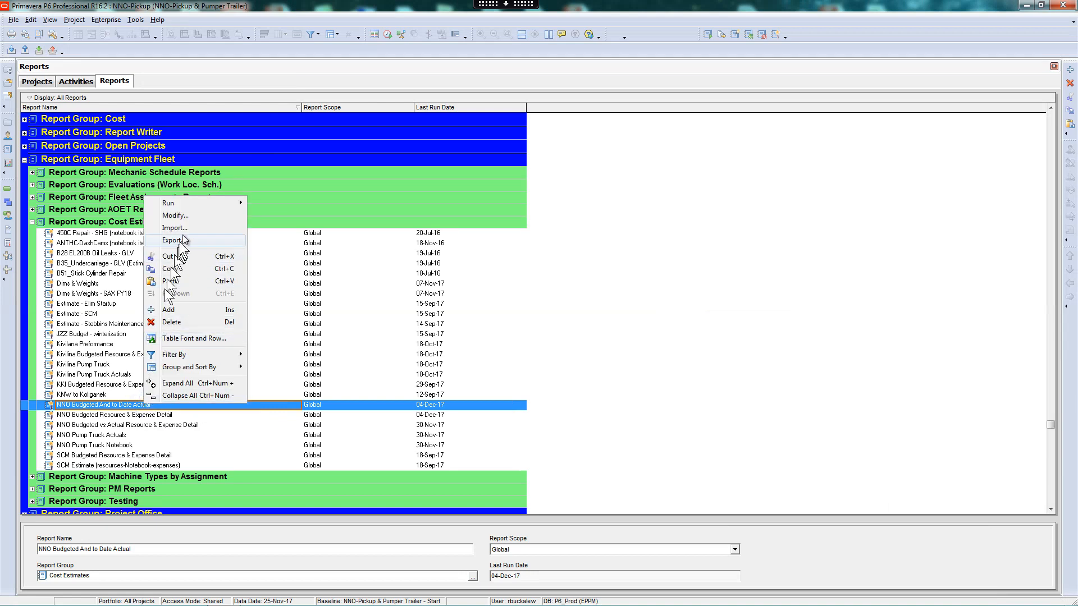
{"action": "left_click", "coordinate": [174, 215]}
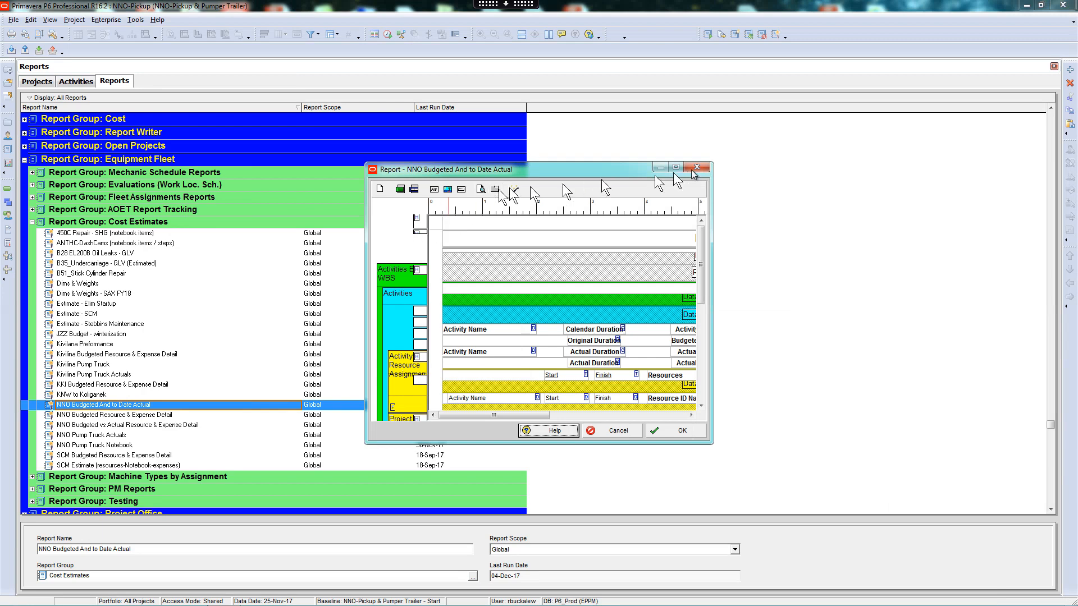
{"action": "left_click", "coordinate": [675, 167]}
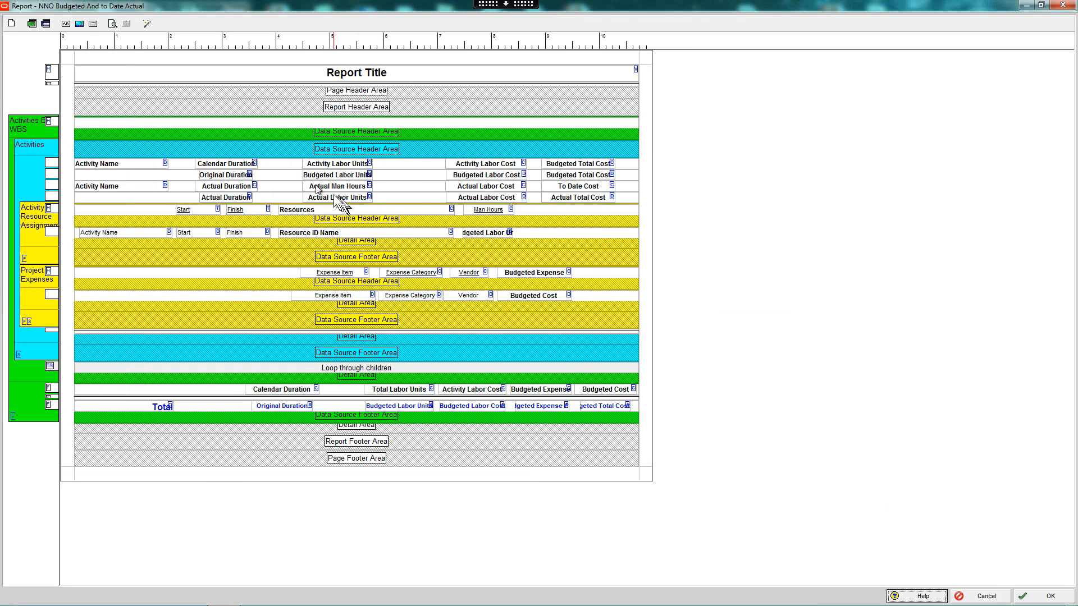
- Replace the report title with "Actual cost to Date" in the report properties
{"action": "left_click", "coordinate": [127, 23]}
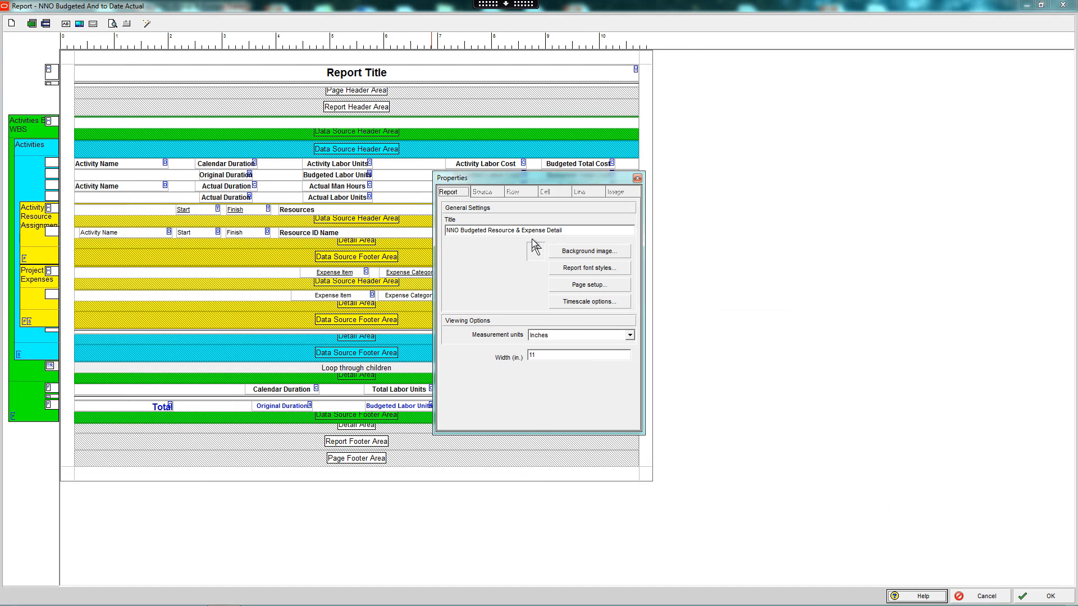
{"action": "left_click_drag", "start_coordinate": [568, 231], "coordinate": [490, 235]}
{"action": "type", "text": "&"}
{"action": "type", "text": "Actua"}
{"action": "type", "text": "l "}
{"action": "type", "text": "cost to "}
{"action": "type", "text": "Date"}
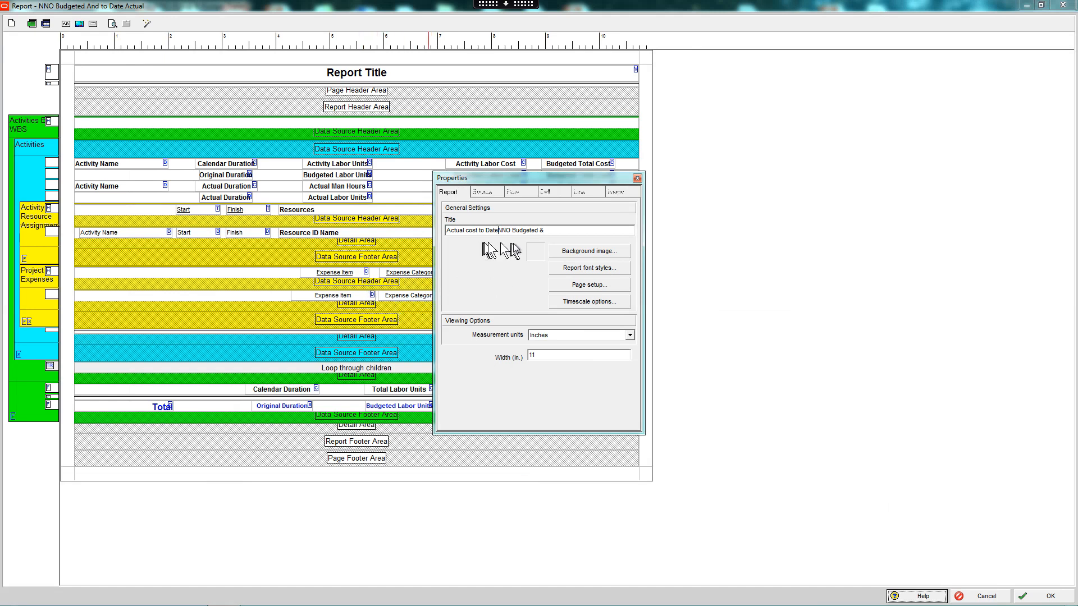
{"action": "left_click_drag", "start_coordinate": [545, 231], "coordinate": [509, 230]}
{"action": "key", "text": "Delete"}
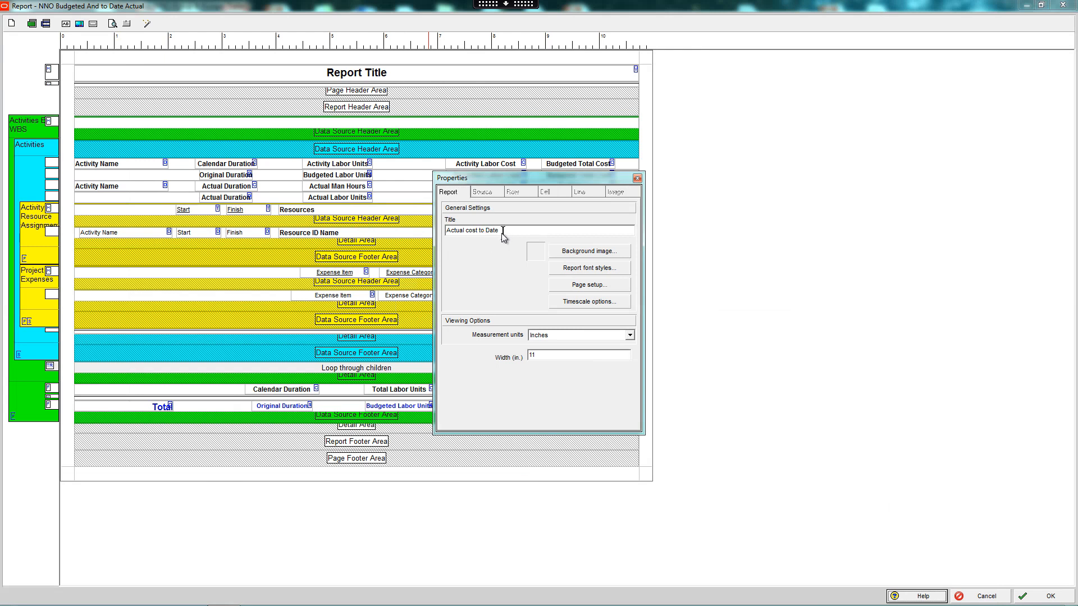
- Complete the report title as "NNO Budgeted & Actual cost to Date" and close the properties
{"action": "left_click", "coordinate": [447, 231]}
{"action": "type", "text": "NNO Budgeted &"}
{"action": "left_click", "coordinate": [561, 231]}
{"action": "left_click", "coordinate": [561, 231]}
{"action": "type", "text": "r"}
{"action": "left_click", "coordinate": [556, 234]}
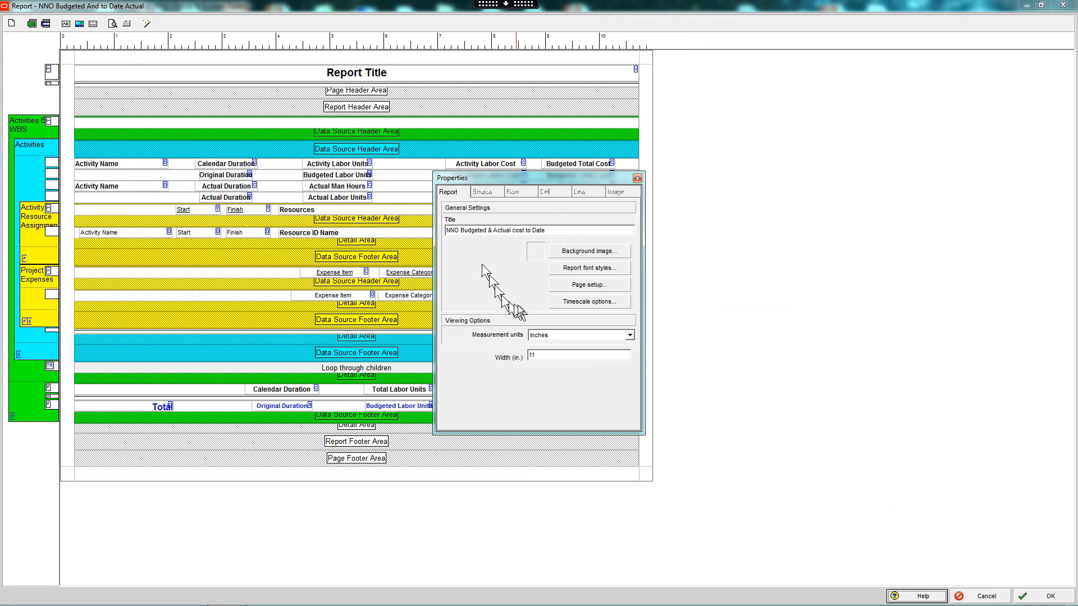
{"action": "left_click", "coordinate": [637, 178]}
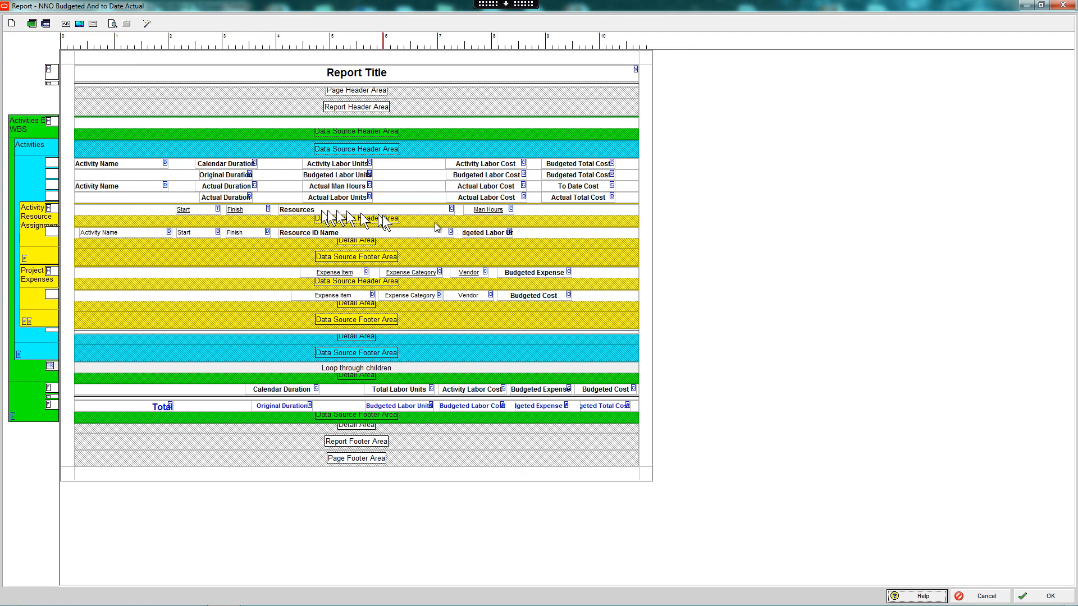
- Change the Man Hours column heading in the resource header row to "Planned Hours" and close its properties
{"action": "left_click", "coordinate": [497, 211]}
{"action": "right_click", "coordinate": [498, 216]}
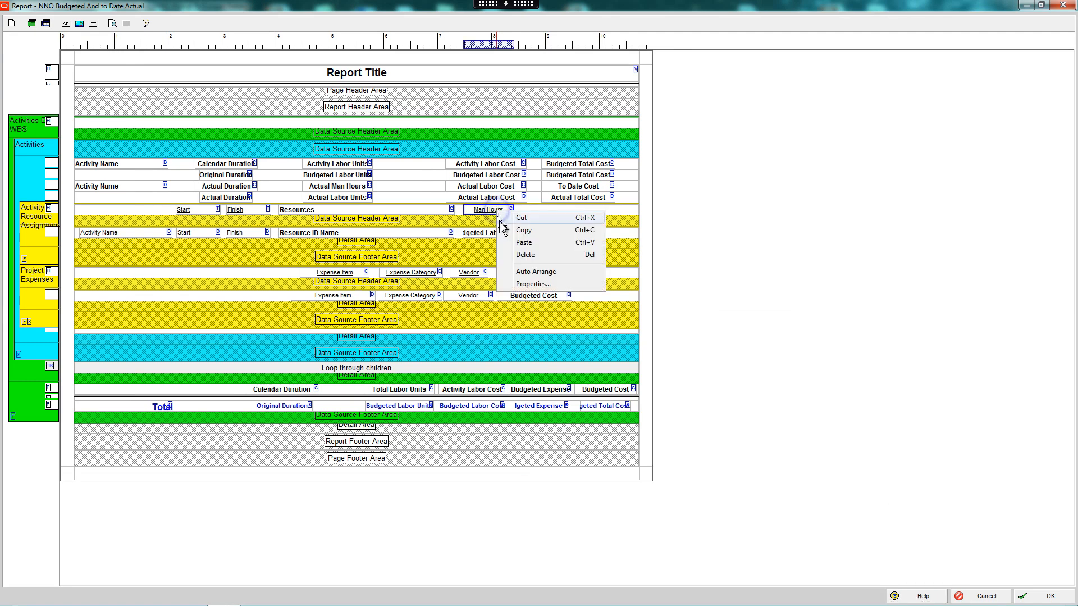
{"action": "left_click", "coordinate": [542, 284]}
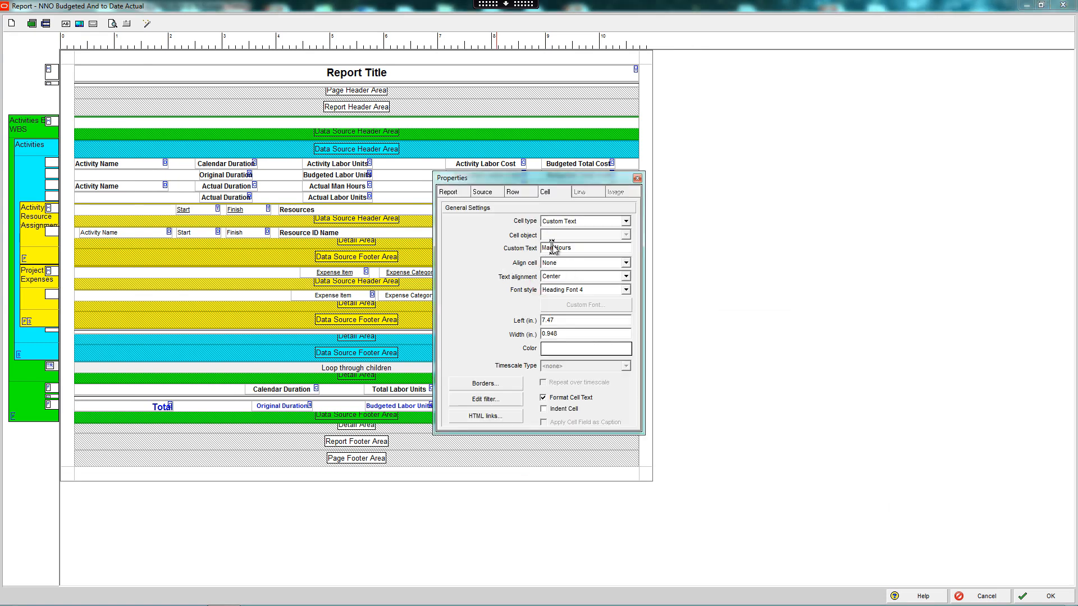
{"action": "left_click_drag", "start_coordinate": [553, 249], "coordinate": [542, 249]}
{"action": "type", "text": "Planned"}
{"action": "left_click", "coordinate": [636, 179]}
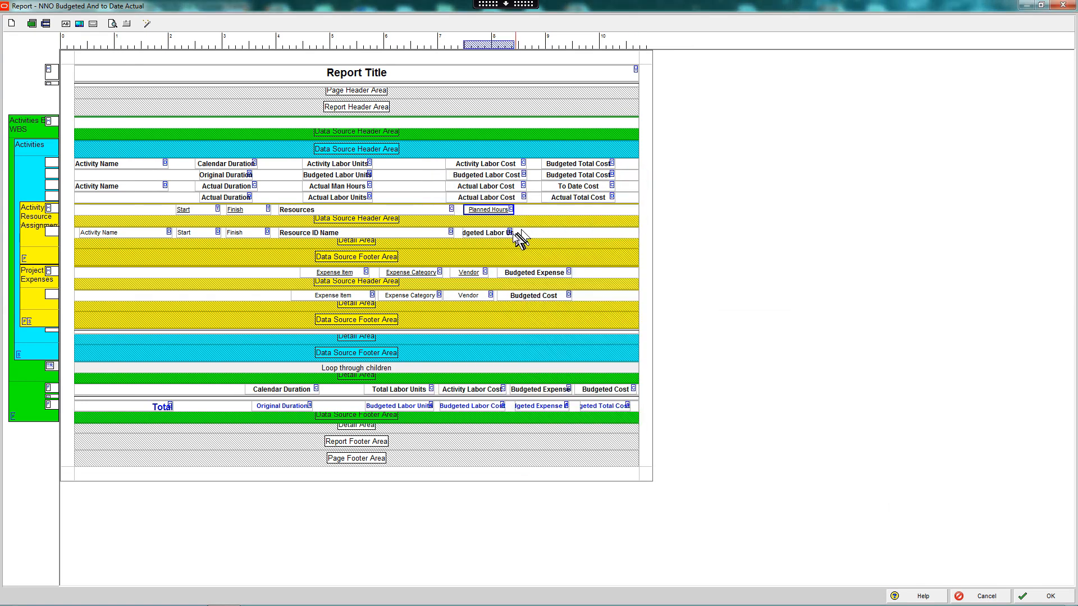
- Duplicate the Planned Hours heading cell and place the copy about 8.82 in along the same resource header row
{"action": "left_click", "coordinate": [542, 211]}
{"action": "left_click", "coordinate": [503, 213]}
{"action": "right_click", "coordinate": [501, 213]}
{"action": "left_click", "coordinate": [528, 231]}
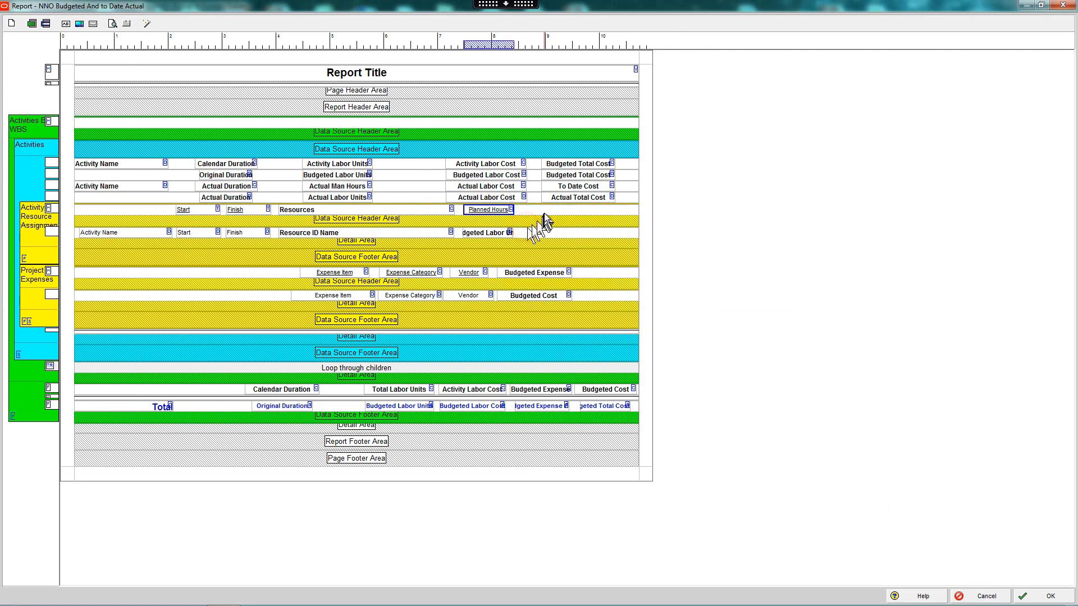
{"action": "left_click", "coordinate": [548, 211]}
{"action": "right_click", "coordinate": [547, 211]}
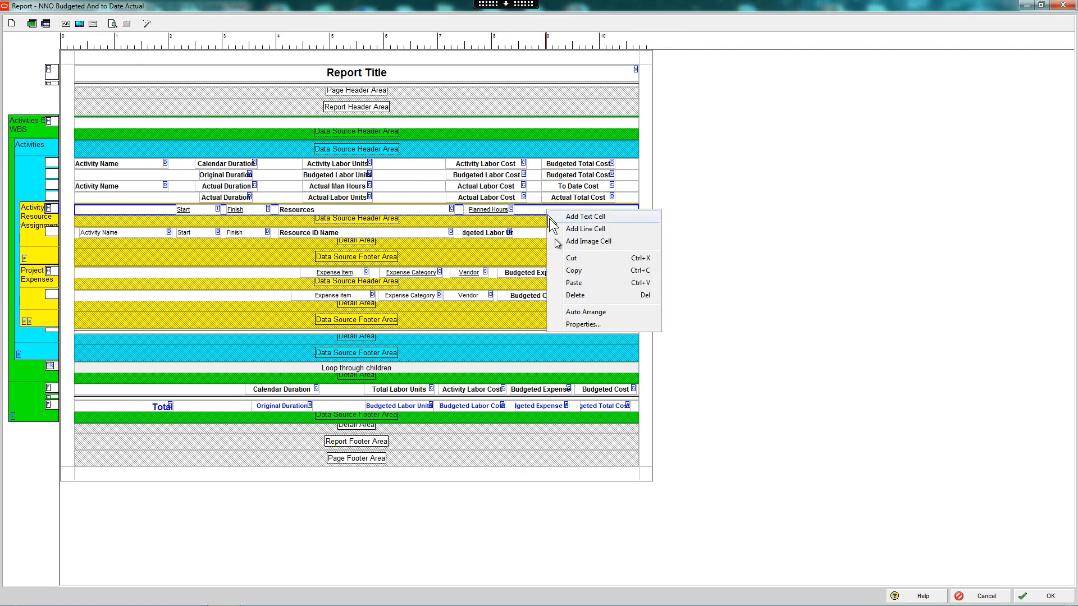
{"action": "left_click", "coordinate": [583, 283]}
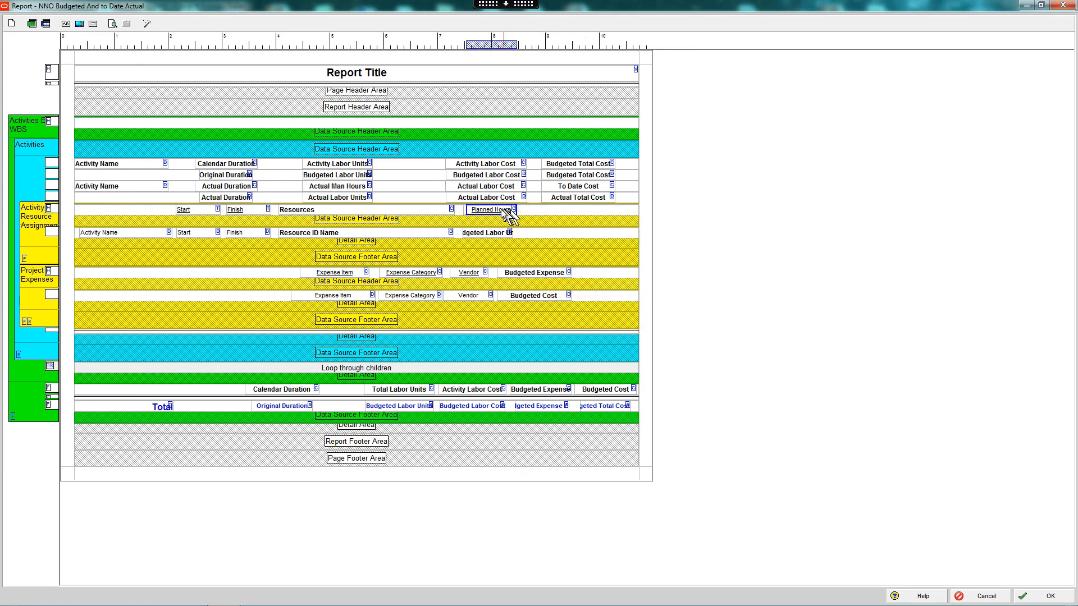
{"action": "left_click_drag", "start_coordinate": [499, 211], "coordinate": [557, 215]}
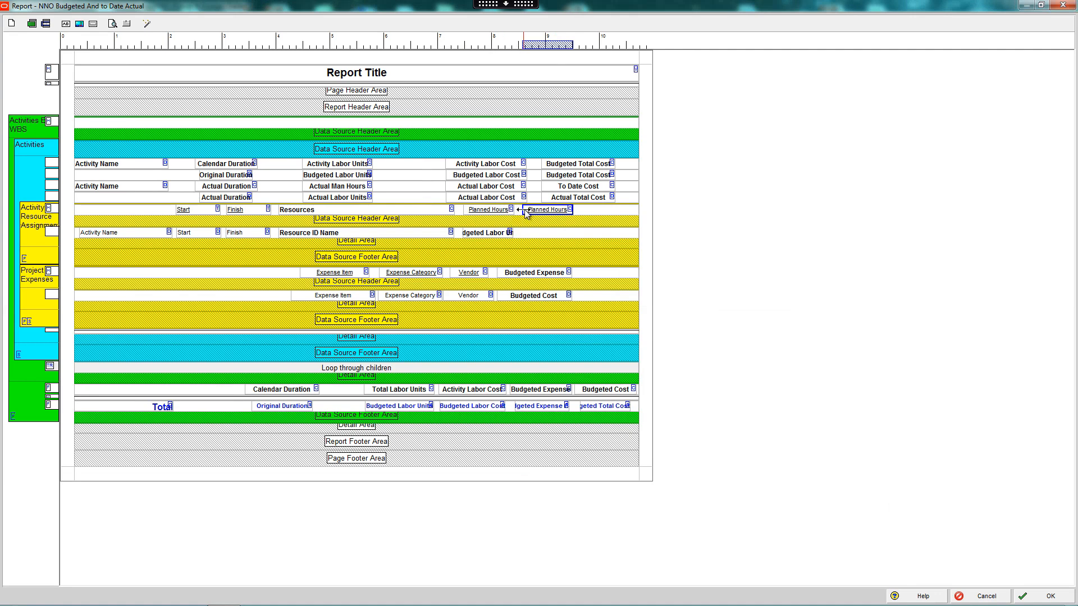
{"action": "left_click_drag", "start_coordinate": [541, 213], "coordinate": [557, 215]}
- Change the custom text of the copied Planned Hours heading to "Actual Hours"
{"action": "right_click", "coordinate": [566, 212]}
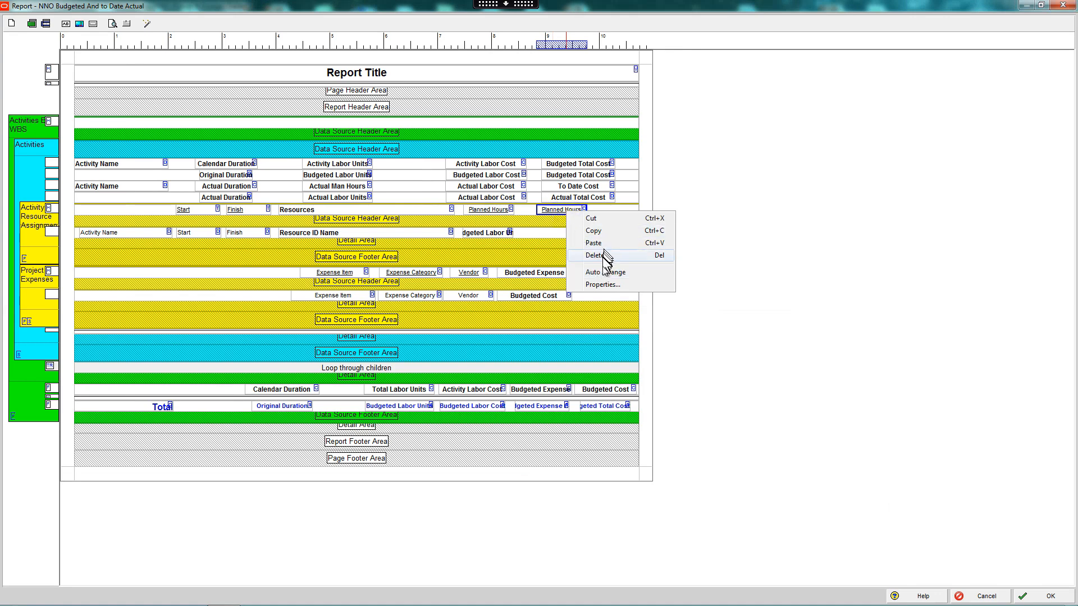
{"action": "left_click", "coordinate": [603, 285]}
{"action": "left_click_drag", "start_coordinate": [531, 177], "coordinate": [832, 179]}
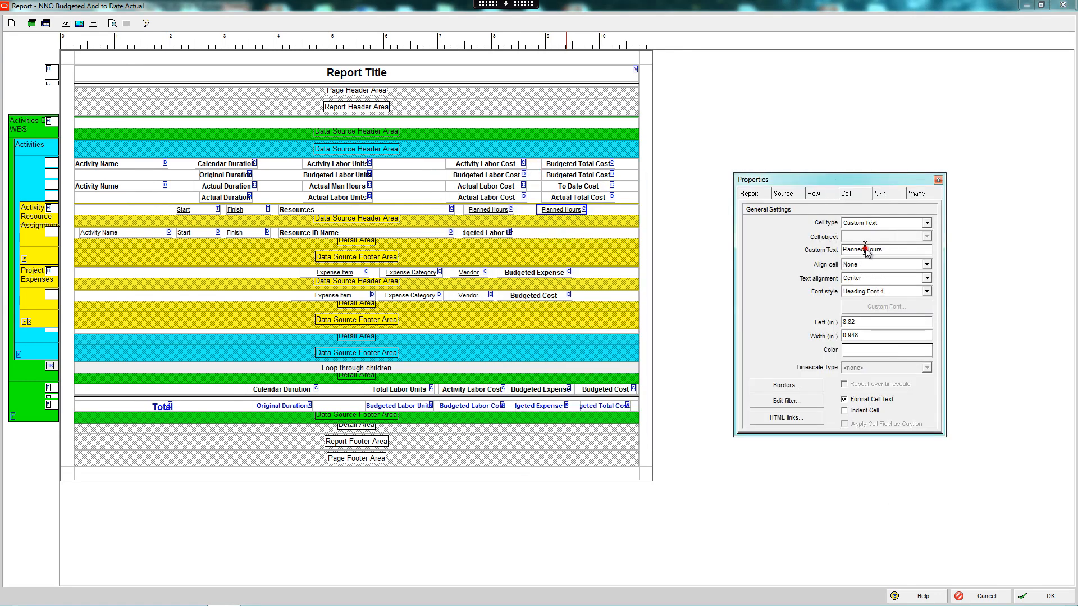
{"action": "left_click_drag", "start_coordinate": [865, 249], "coordinate": [839, 251]}
{"action": "type", "text": "A"}
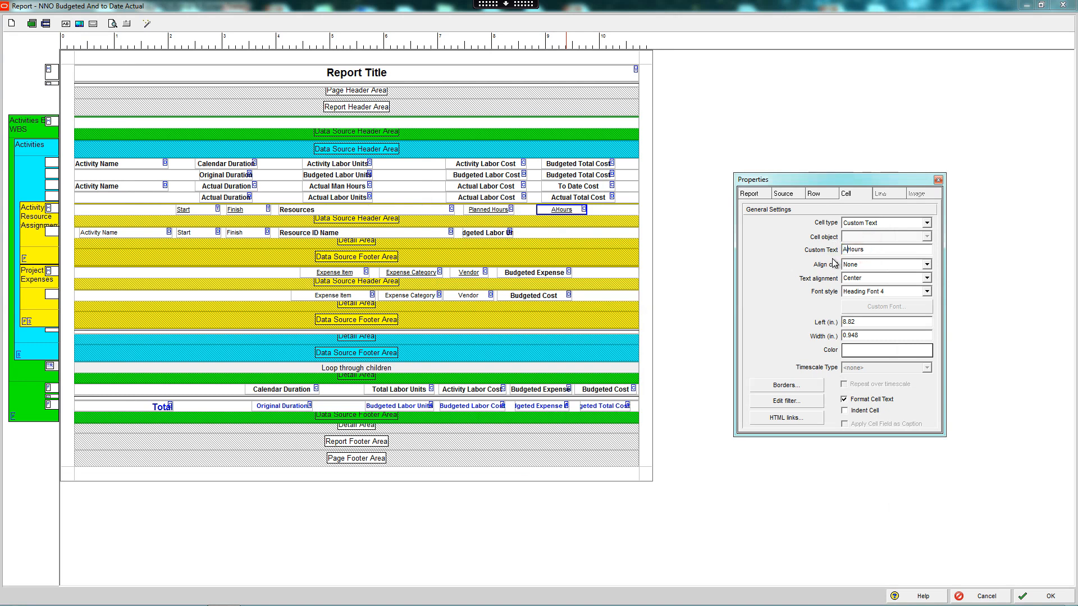
{"action": "type", "text": "ctual"}
- Copy the Budgeted Labor Units cell within the resource detail row and place the copy beneath the Actual Hours heading, about 8.81 in along
{"action": "left_click", "coordinate": [564, 233]}
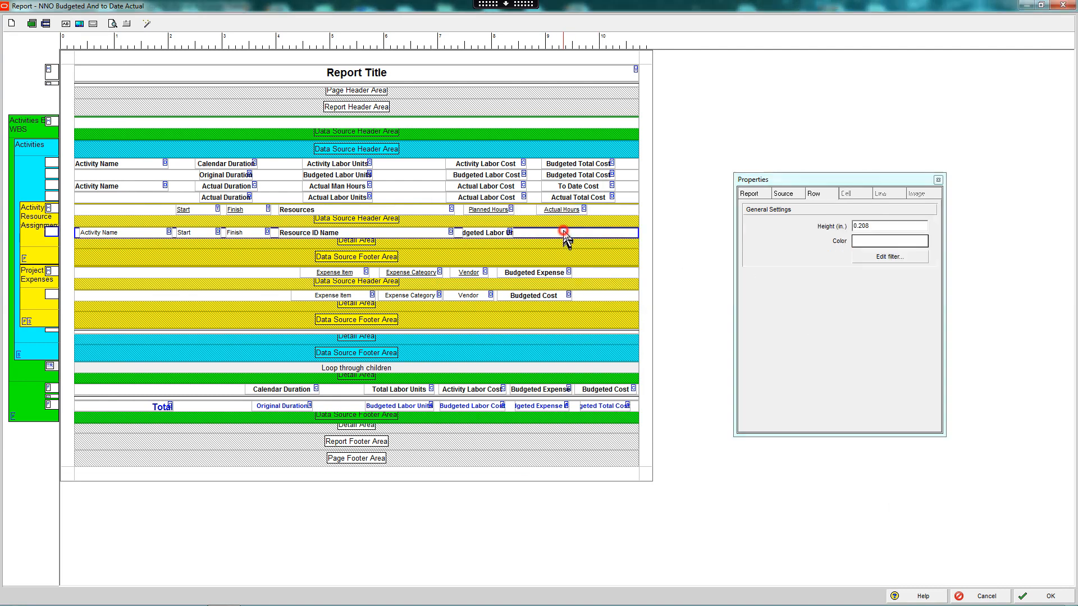
{"action": "left_click", "coordinate": [483, 233]}
{"action": "right_click", "coordinate": [482, 233]}
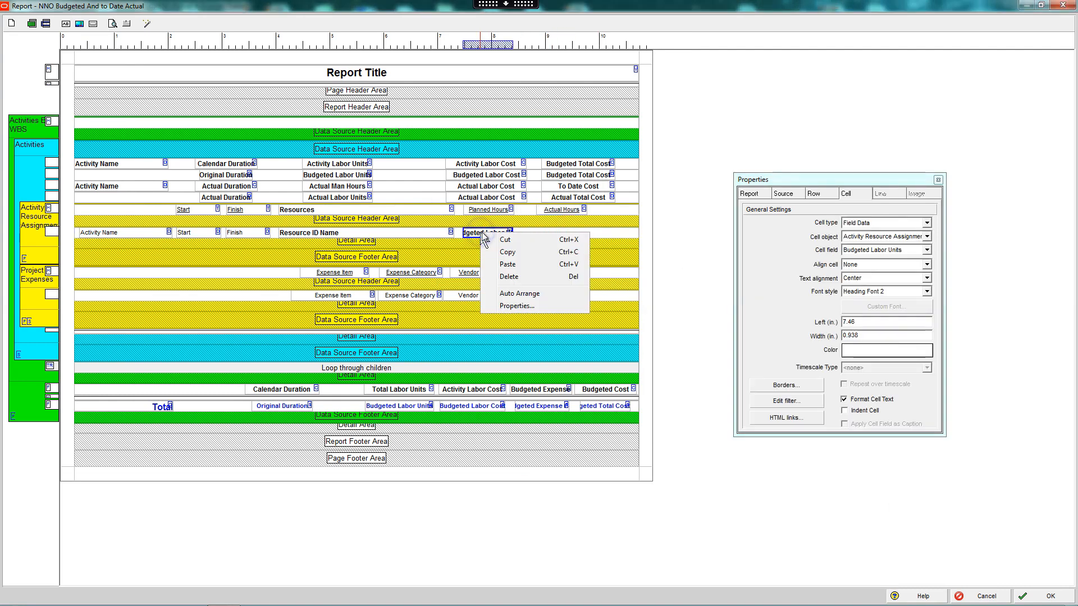
{"action": "left_click", "coordinate": [508, 252]}
{"action": "left_click", "coordinate": [547, 233]}
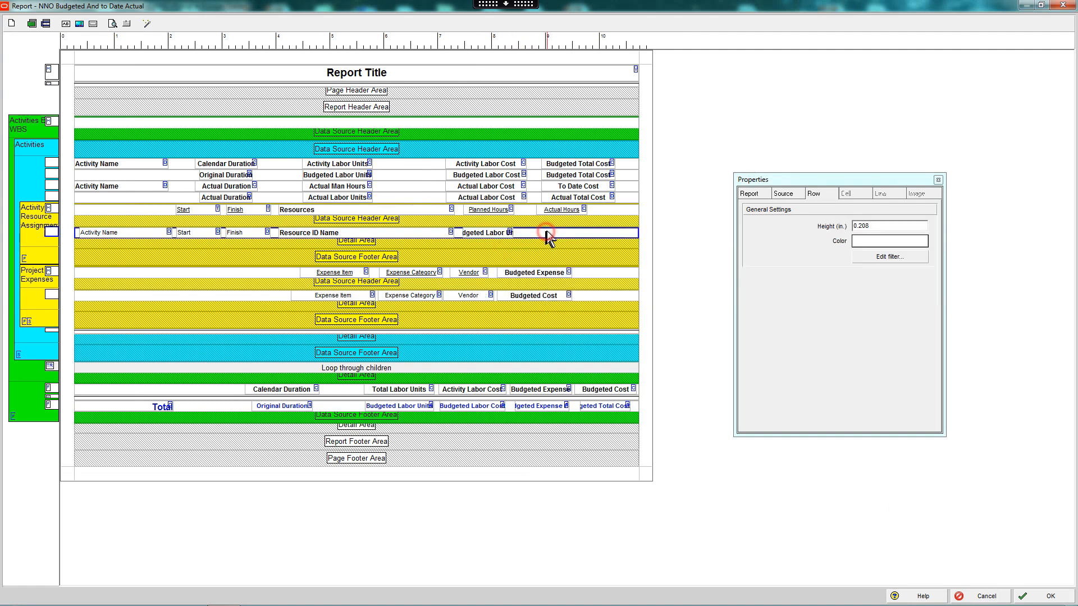
{"action": "right_click", "coordinate": [547, 232]}
{"action": "left_click", "coordinate": [574, 304]}
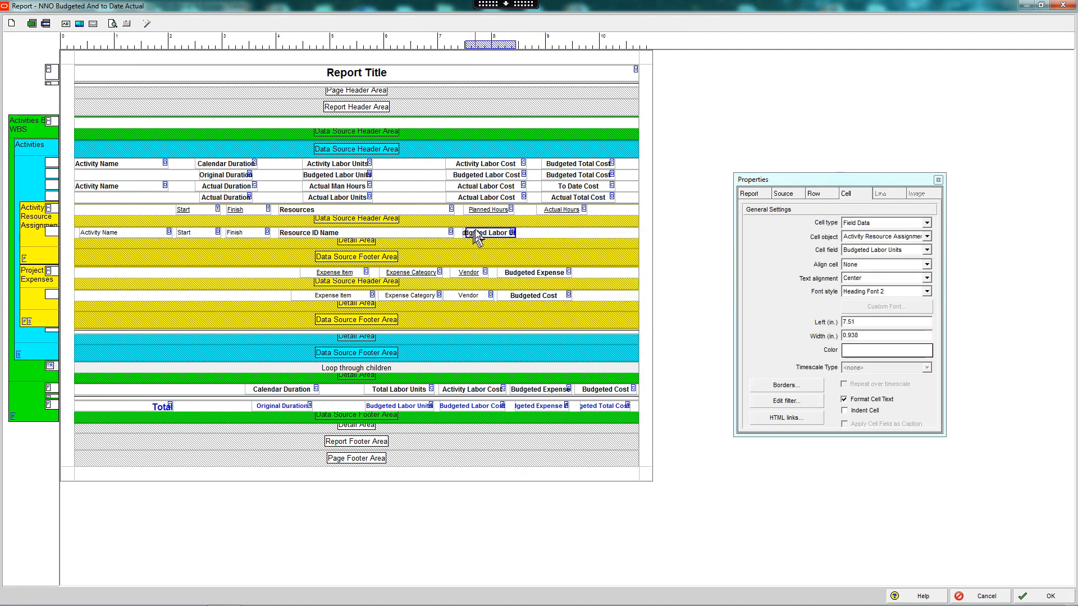
{"action": "left_click_drag", "start_coordinate": [481, 235], "coordinate": [552, 234]}
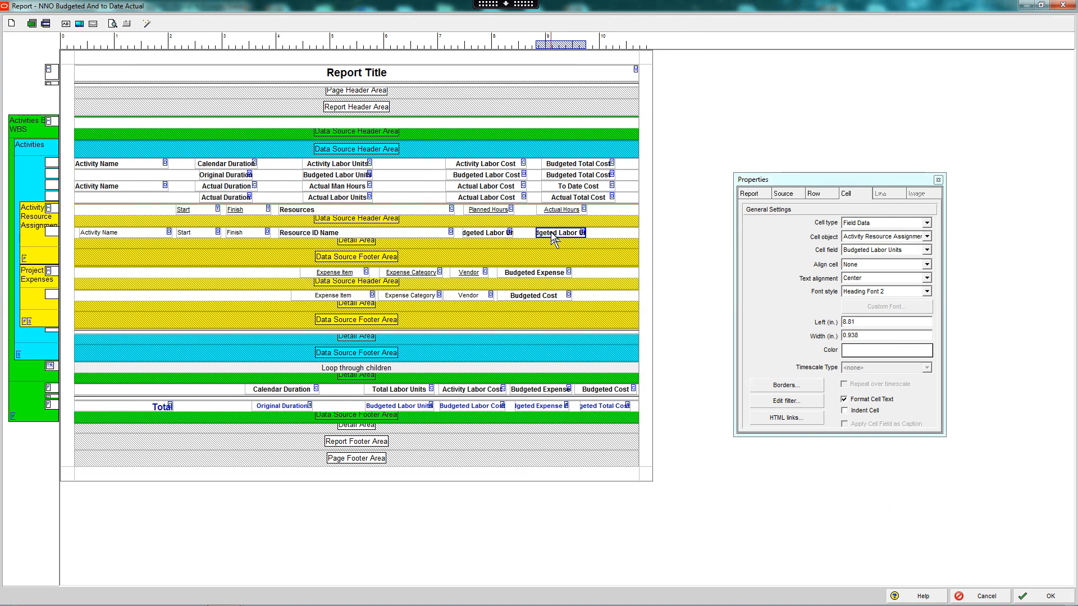
- Align the copied labor units cell and the Actual Hours heading by giving both a left offset of 8.8 in and a width of 1 in
{"action": "double_click", "coordinate": [861, 336]}
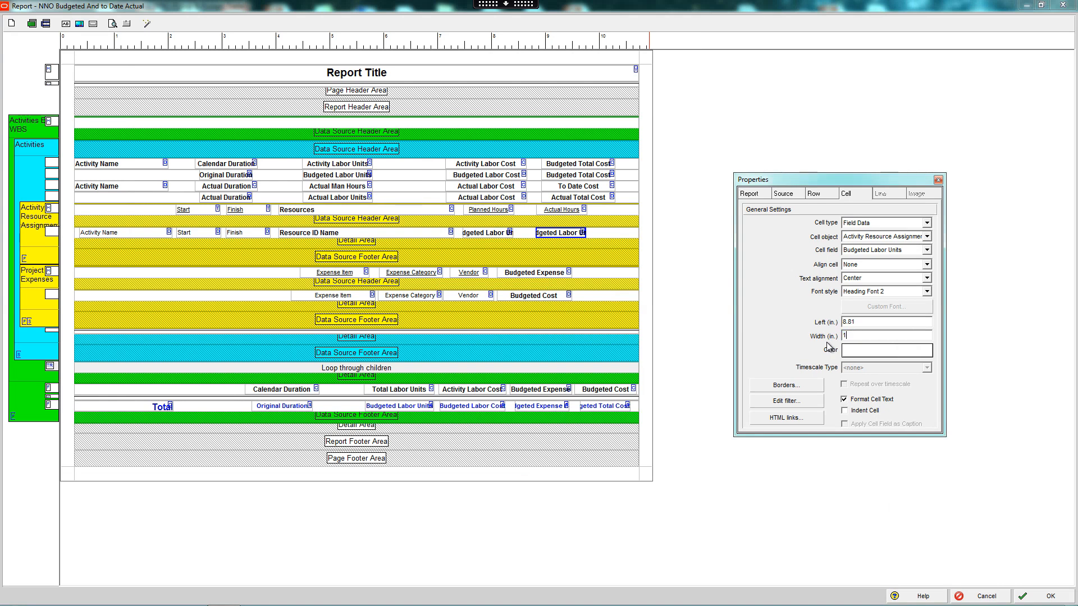
{"action": "left_click", "coordinate": [873, 322]}
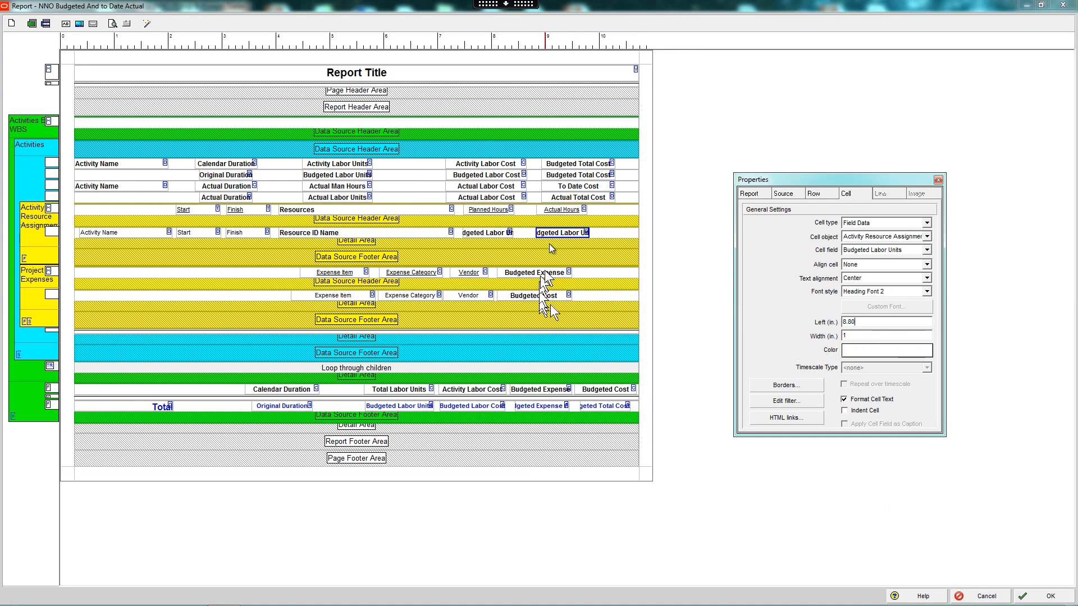
{"action": "left_click", "coordinate": [552, 212]}
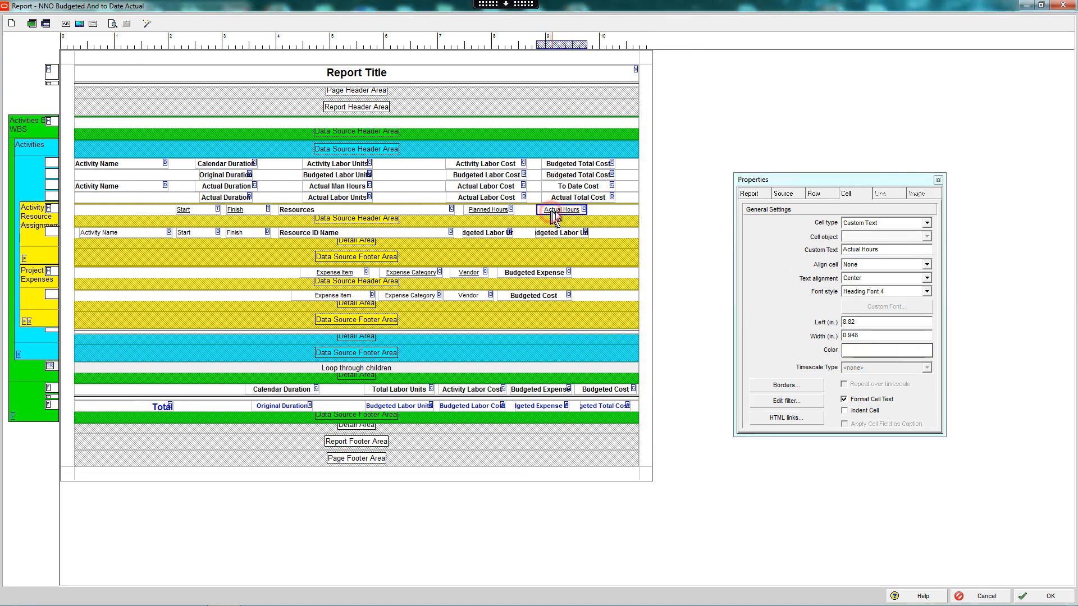
{"action": "left_click", "coordinate": [862, 322]}
{"action": "key", "text": "BackSpace"}
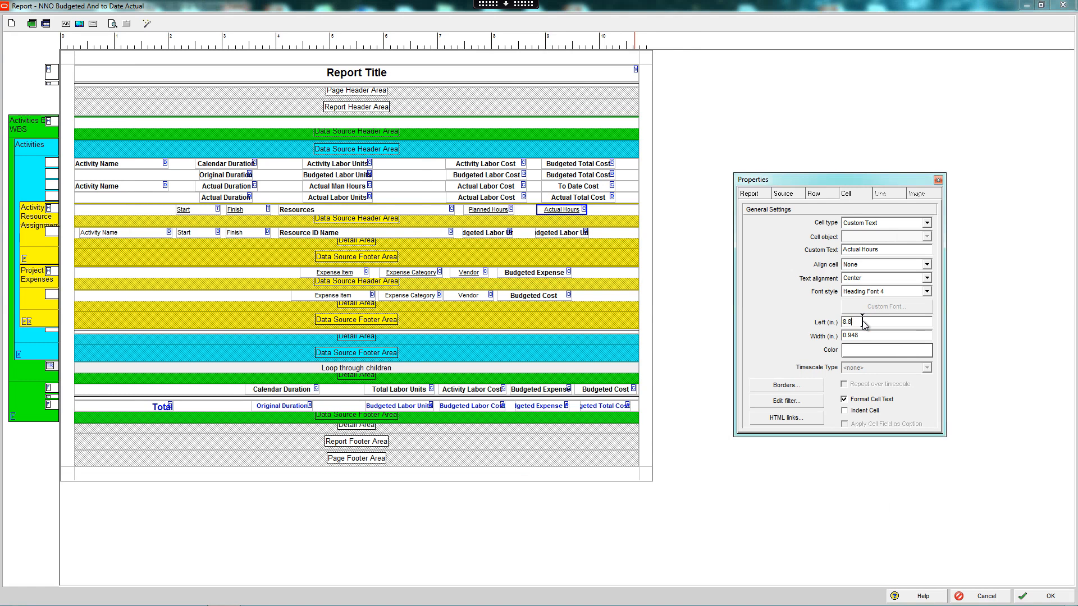
{"action": "key", "text": "Tab"}
{"action": "type", "text": "1"}
{"action": "left_click", "coordinate": [911, 324]}
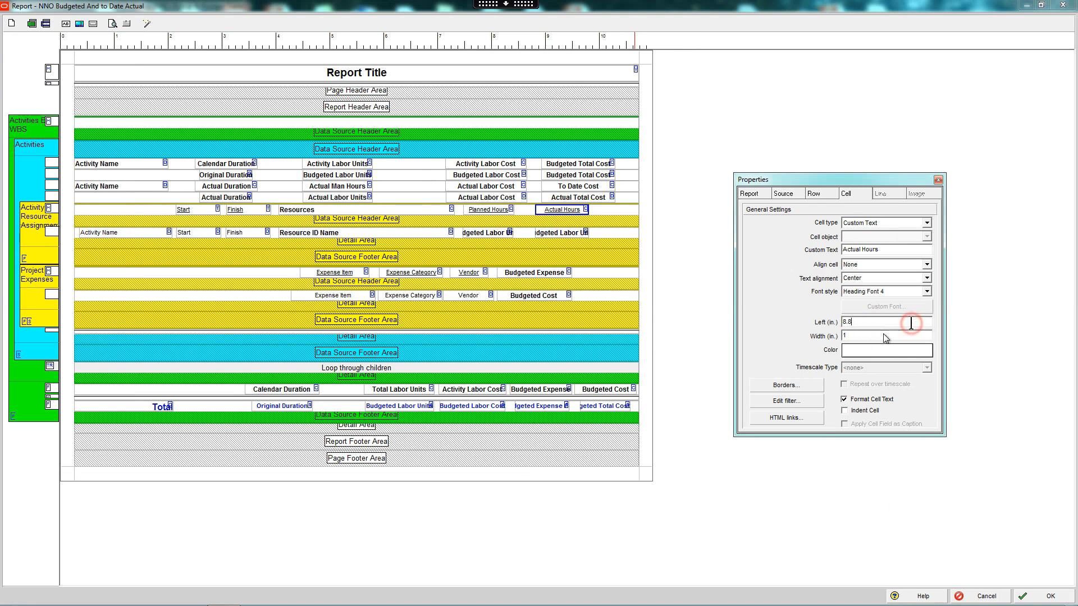
- Set the field of the copied labor units cell beneath Actual Hours to Actual Labor Units and close the properties
{"action": "left_click", "coordinate": [551, 233]}
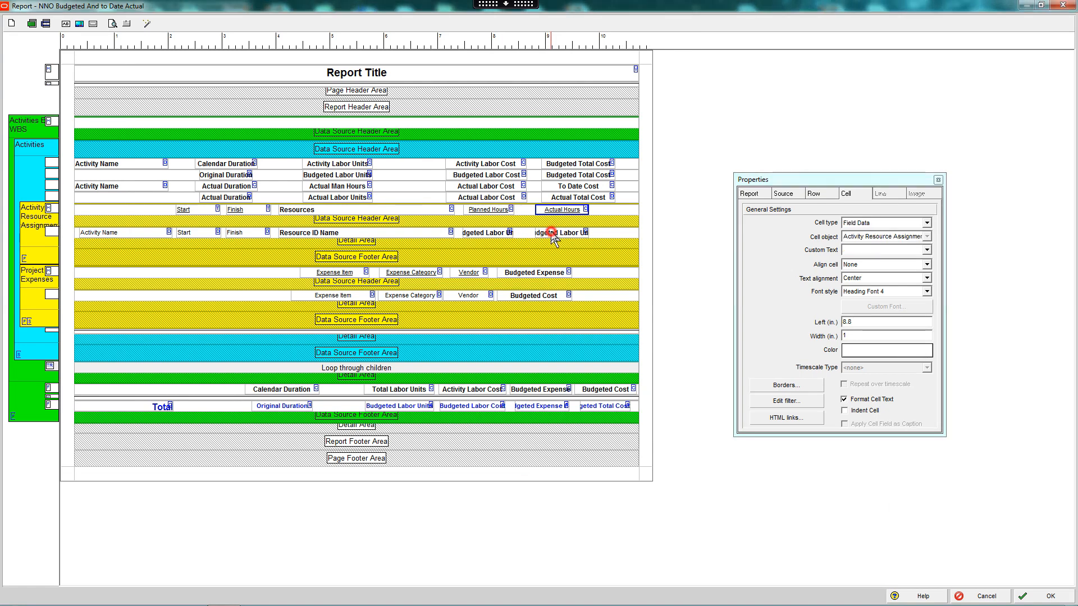
{"action": "right_click", "coordinate": [552, 233]}
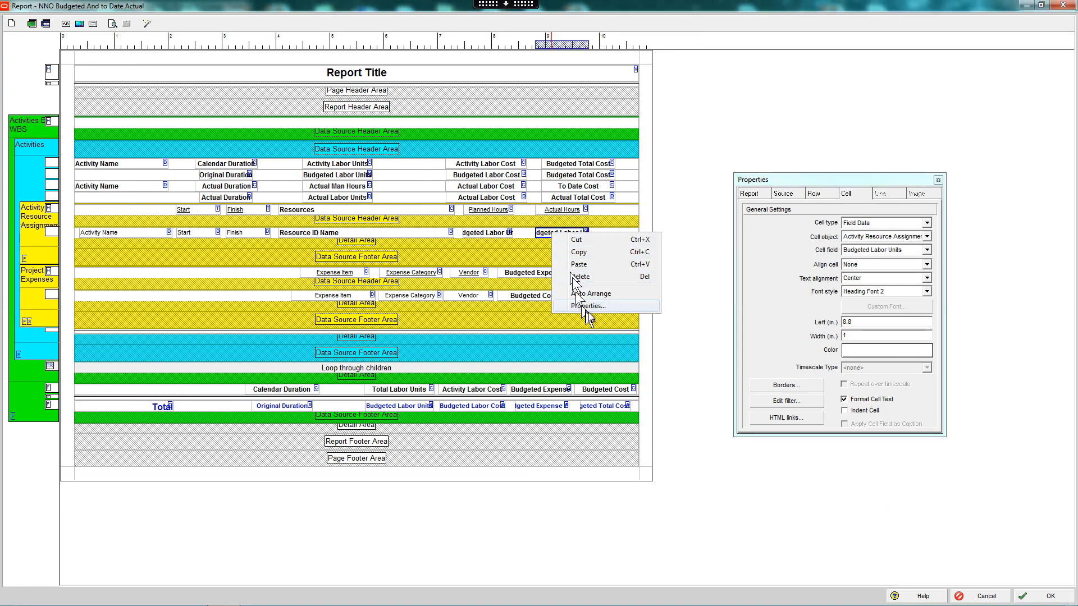
{"action": "left_click", "coordinate": [758, 257]}
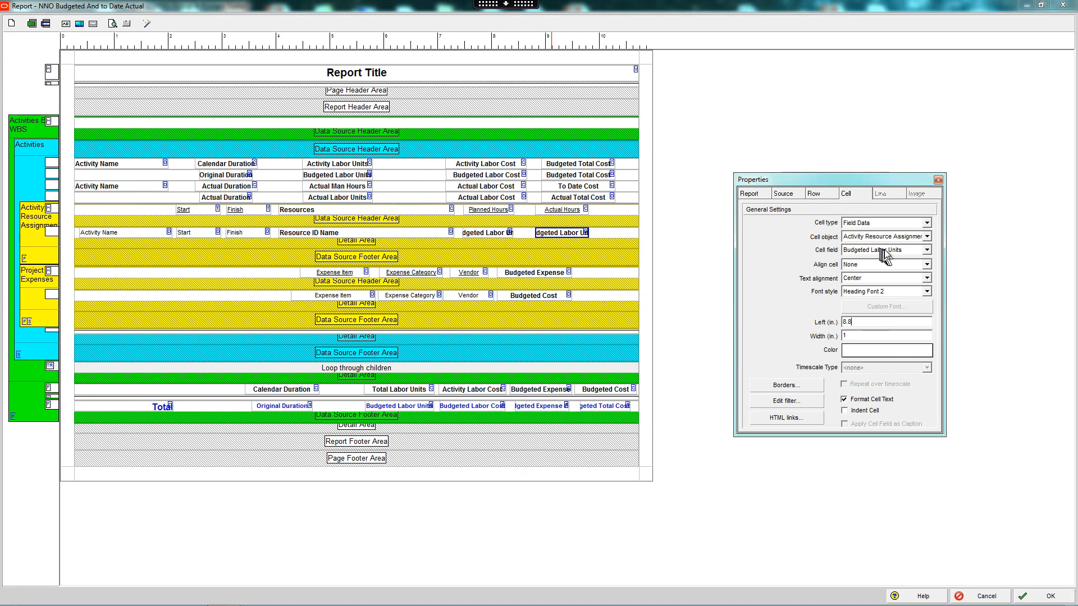
{"action": "left_click", "coordinate": [926, 250]}
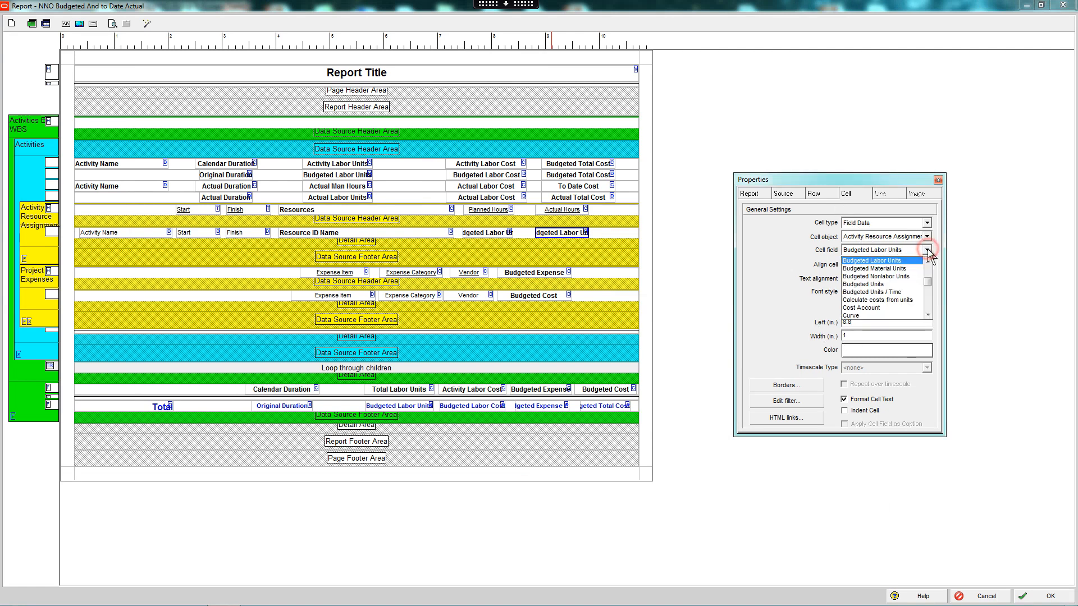
{"action": "left_click", "coordinate": [928, 270]}
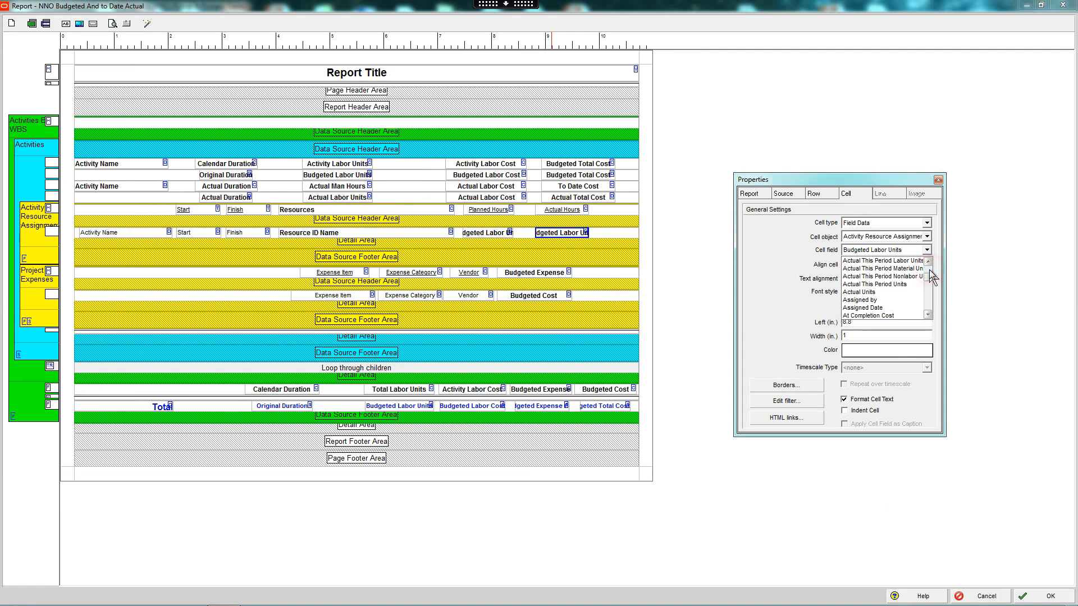
{"action": "left_click", "coordinate": [929, 270]}
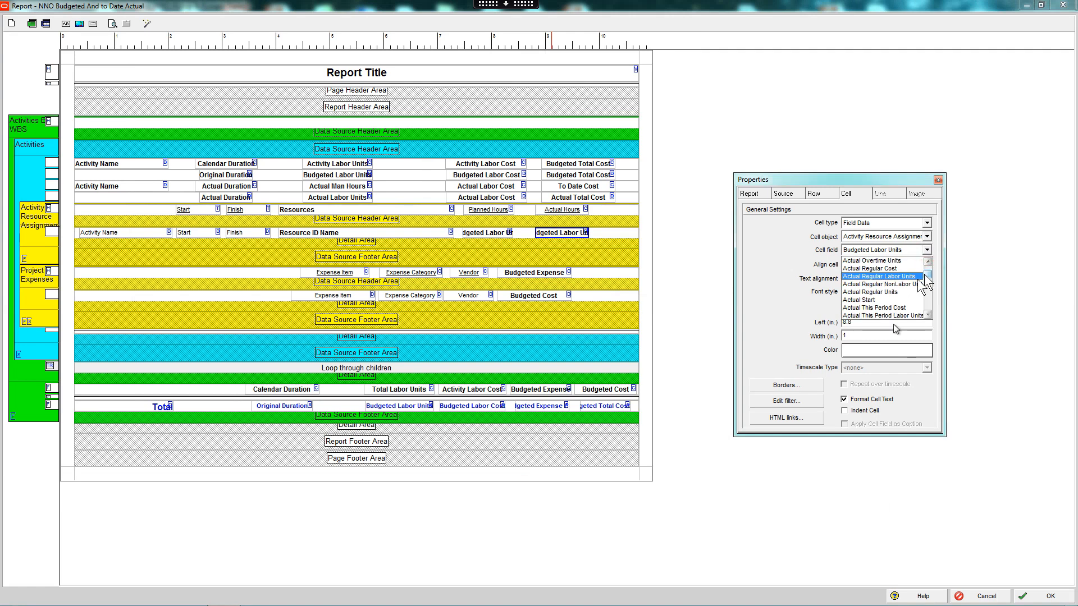
{"action": "left_click", "coordinate": [928, 276]}
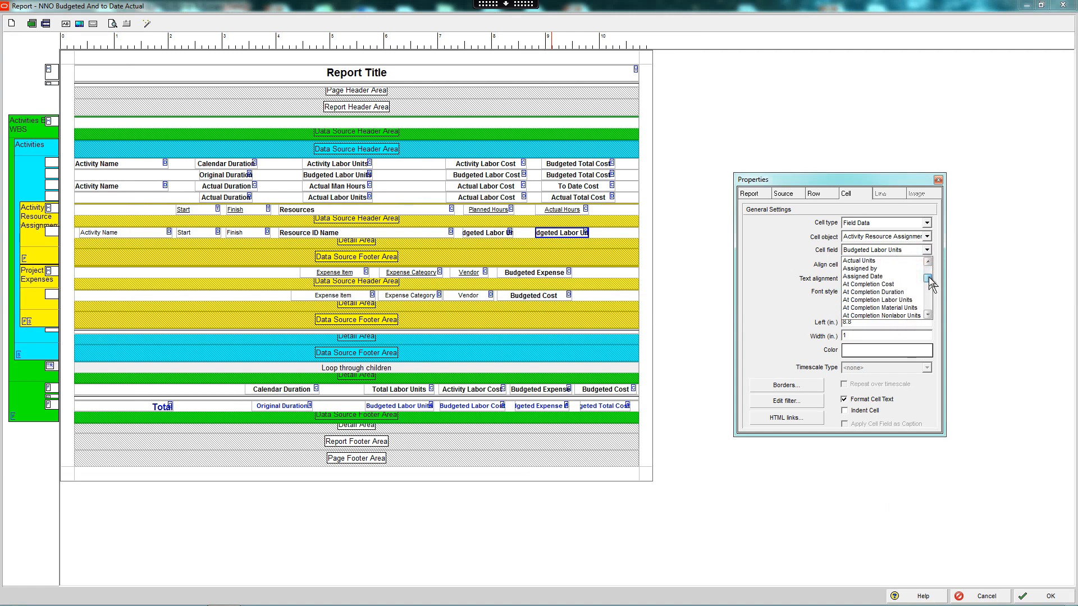
{"action": "left_click", "coordinate": [928, 277]}
{"action": "left_click", "coordinate": [928, 276]}
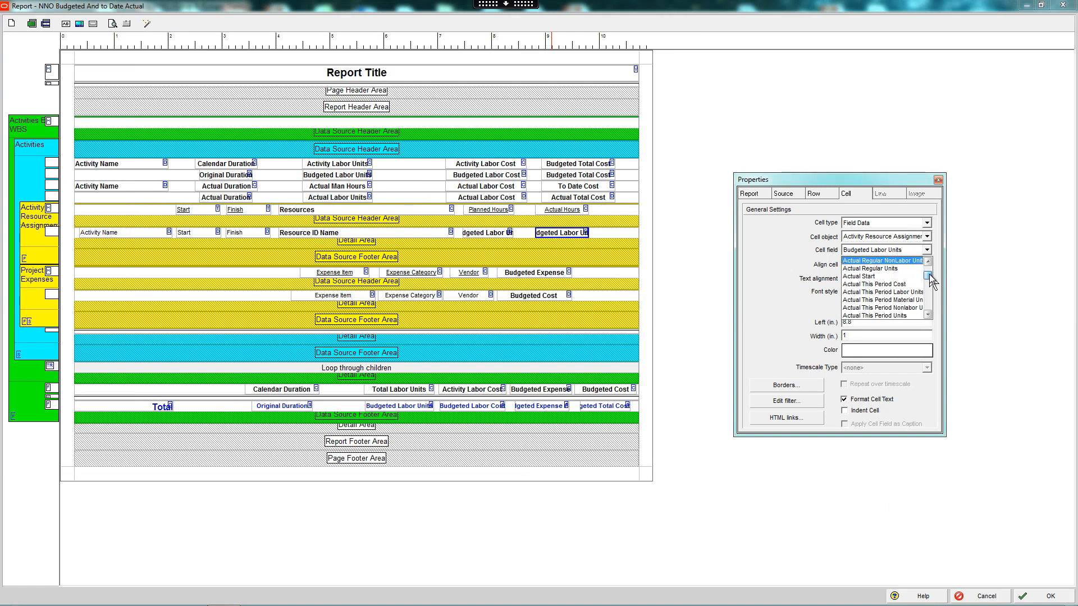
{"action": "scroll", "coordinate": [919, 281], "scroll_direction": "up", "scroll_amount": 3}
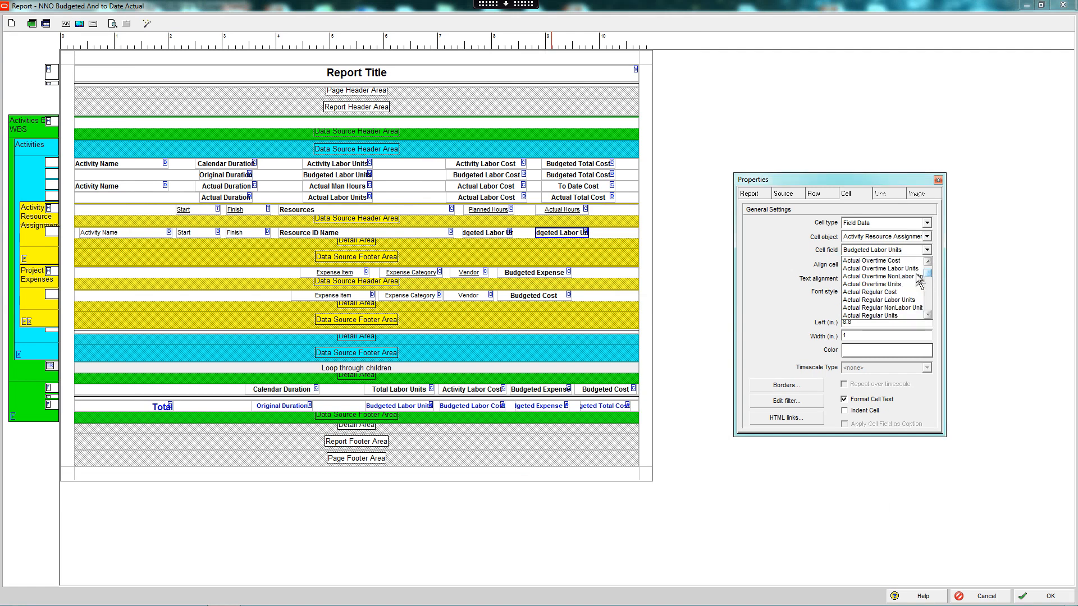
{"action": "scroll", "coordinate": [918, 281], "scroll_direction": "up", "scroll_amount": 1}
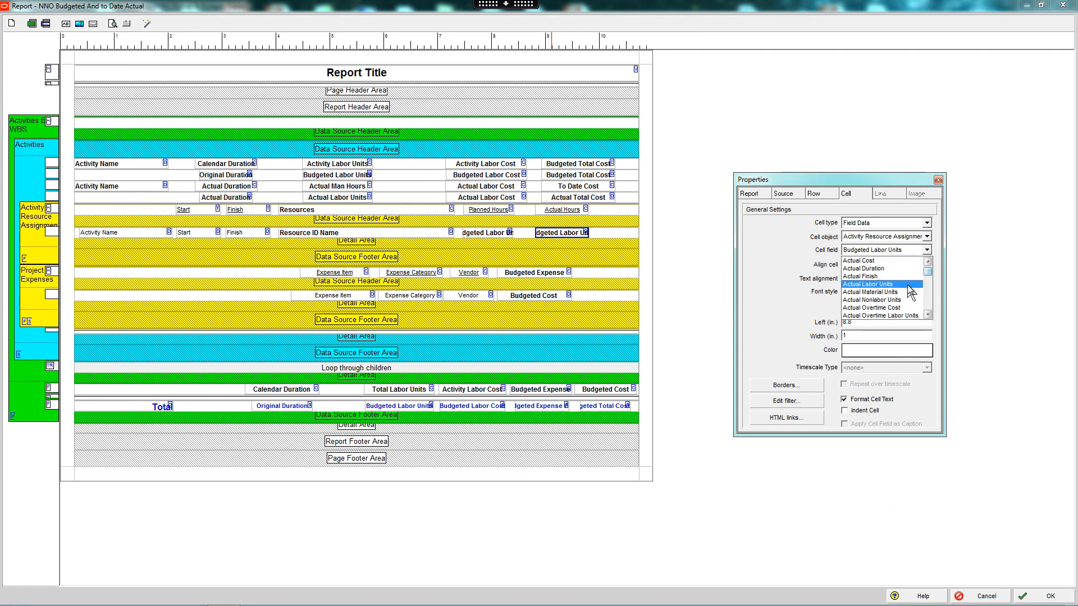
{"action": "left_click", "coordinate": [908, 283]}
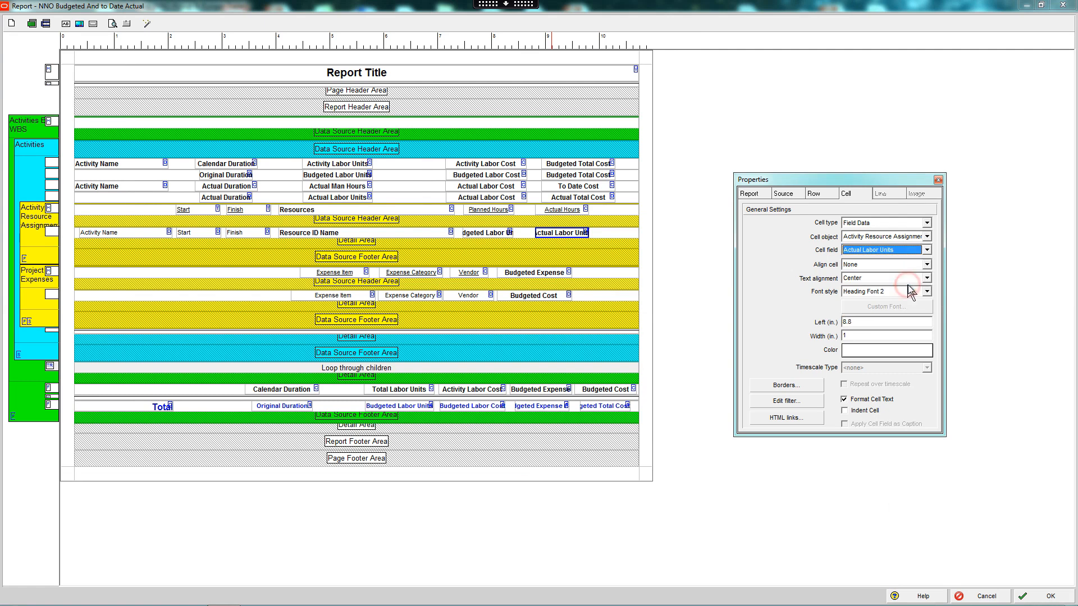
{"action": "left_click", "coordinate": [939, 180]}
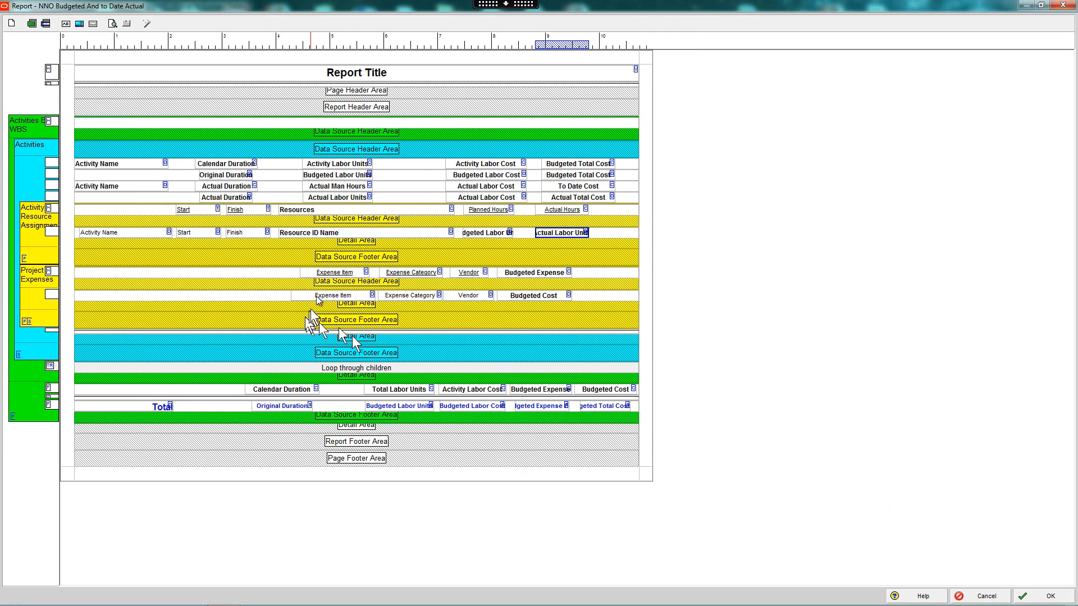
- Open the report's print preview and enlarge it to check the Planned Hours and Actual Hours columns
{"action": "left_click", "coordinate": [113, 24]}
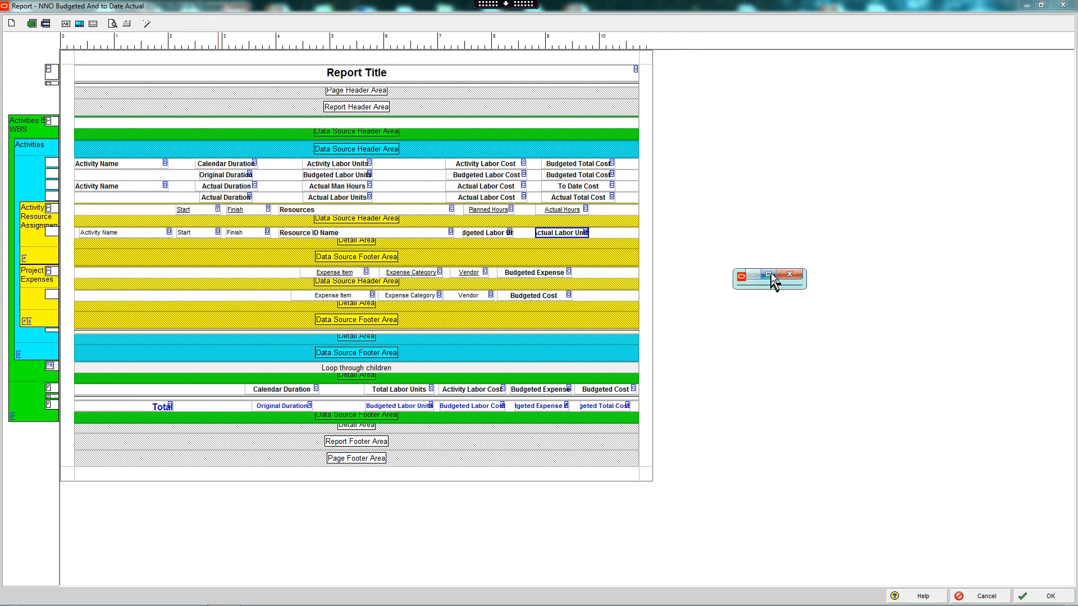
{"action": "left_click", "coordinate": [768, 275]}
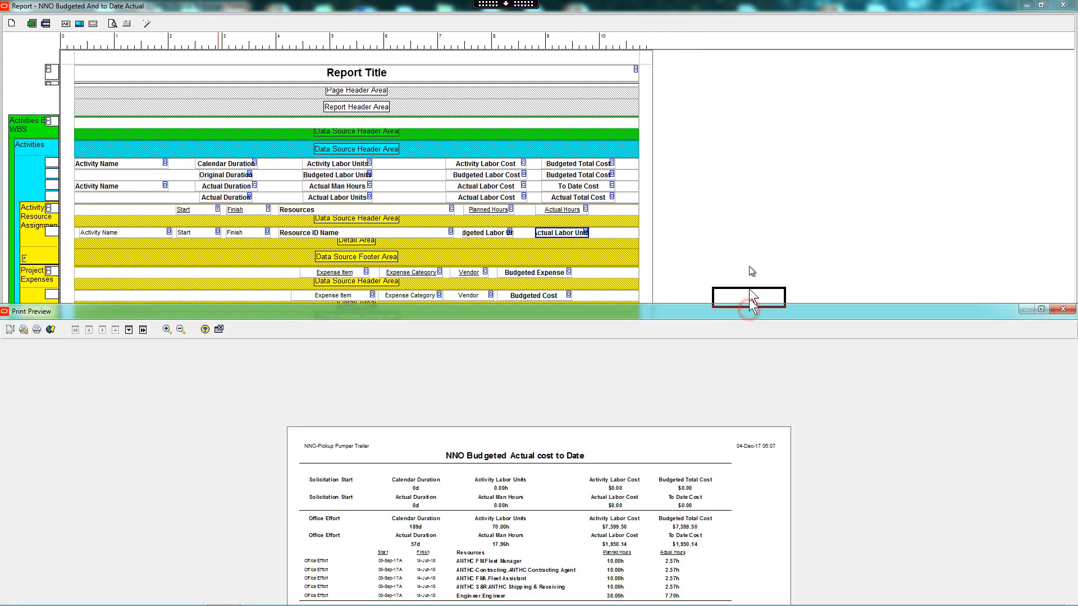
{"action": "left_click_drag", "start_coordinate": [749, 309], "coordinate": [749, 267]}
{"action": "left_click", "coordinate": [750, 266]}
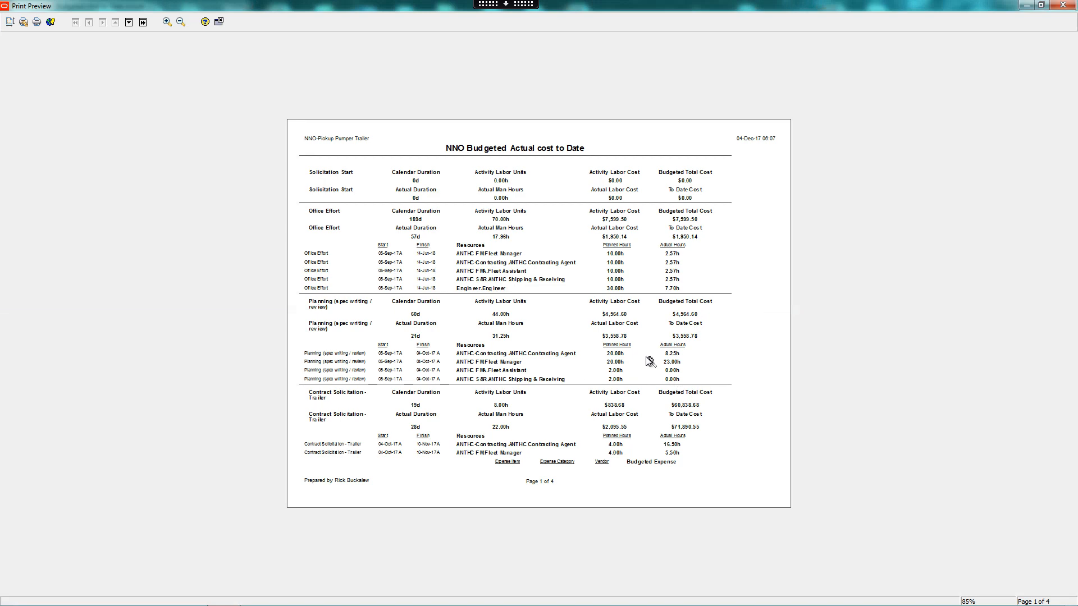
- Examine all pages of the enlarged print preview, including the resource hours, expense rows and totals, and close the preview
{"action": "left_click", "coordinate": [649, 361]}
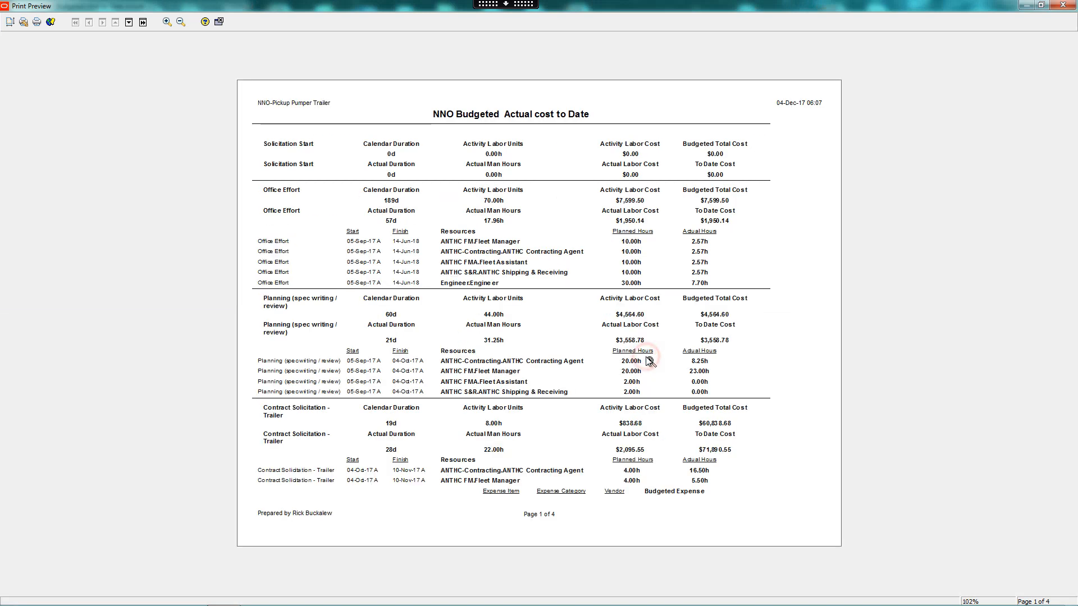
{"action": "left_click", "coordinate": [647, 348]}
{"action": "left_click", "coordinate": [646, 337]}
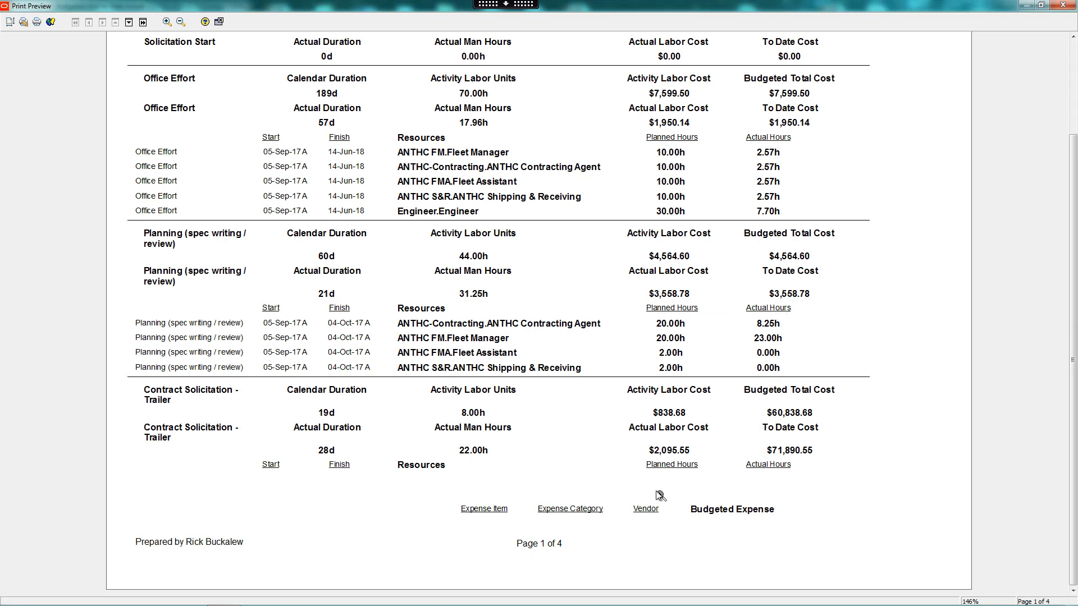
{"action": "scroll", "coordinate": [659, 500], "scroll_direction": "down", "scroll_amount": 2}
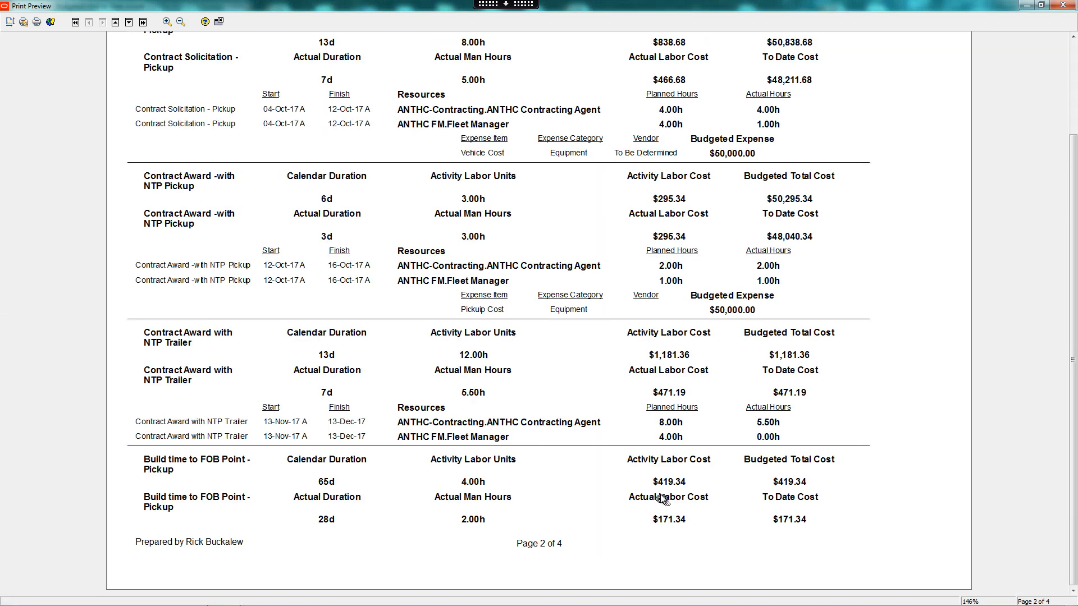
{"action": "scroll", "coordinate": [664, 498], "scroll_direction": "down", "scroll_amount": 2}
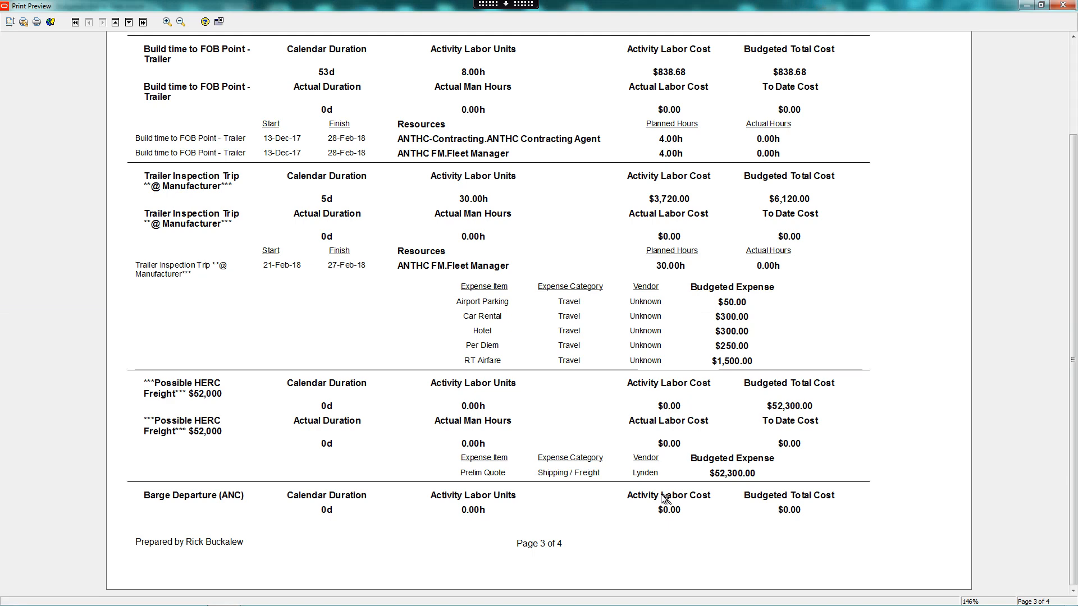
{"action": "scroll", "coordinate": [663, 498], "scroll_direction": "down", "scroll_amount": 2}
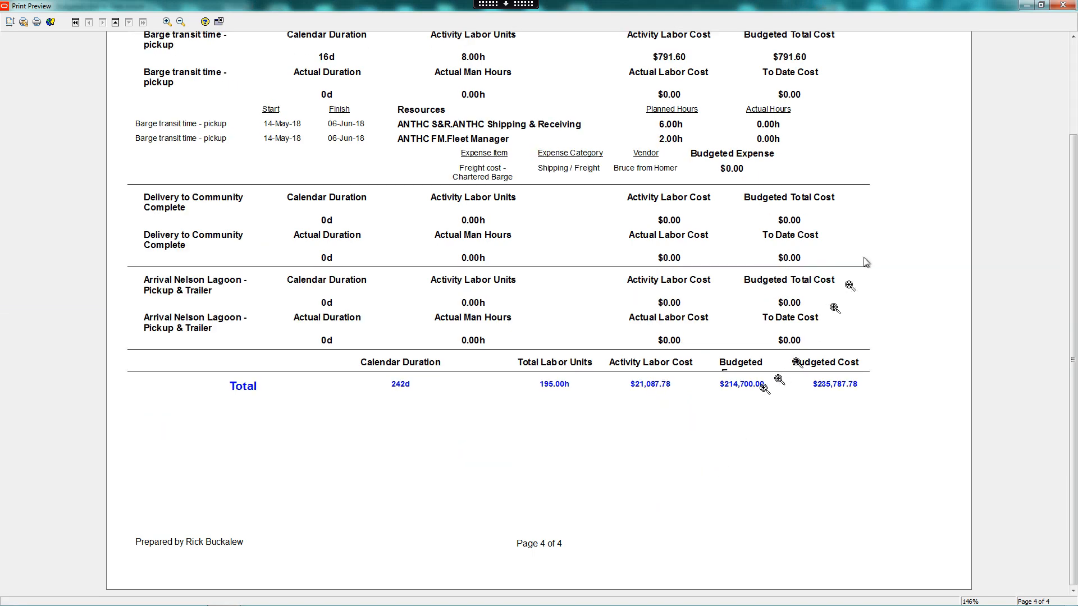
{"action": "left_click", "coordinate": [1063, 5]}
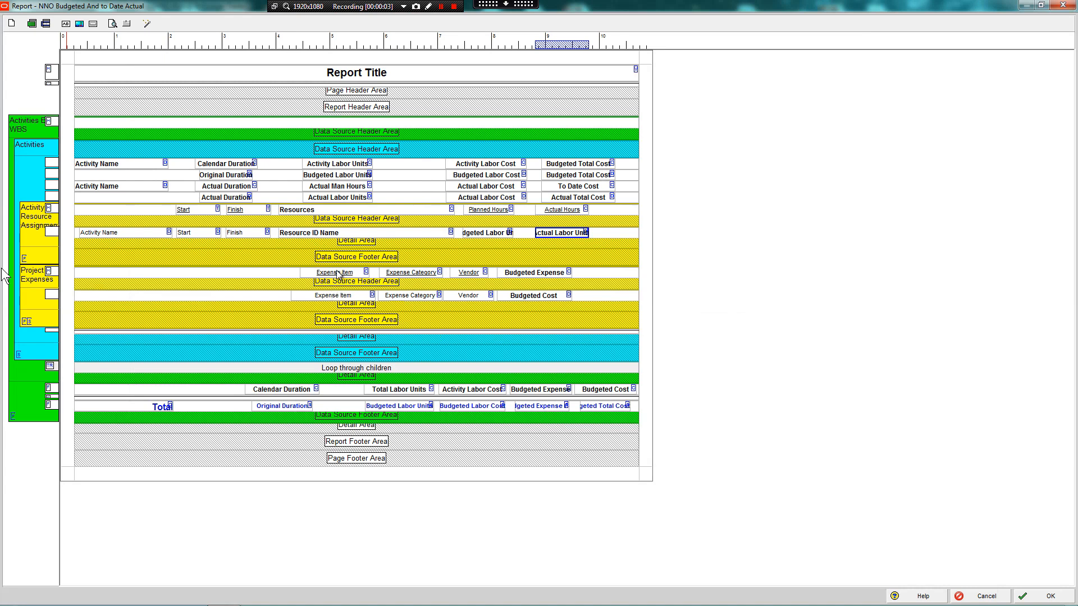
- Move the Expense Item heading toward the start of its row, about 0.85 in along, and set its width to 1.3 in
{"action": "left_click_drag", "start_coordinate": [335, 275], "coordinate": [140, 275]}
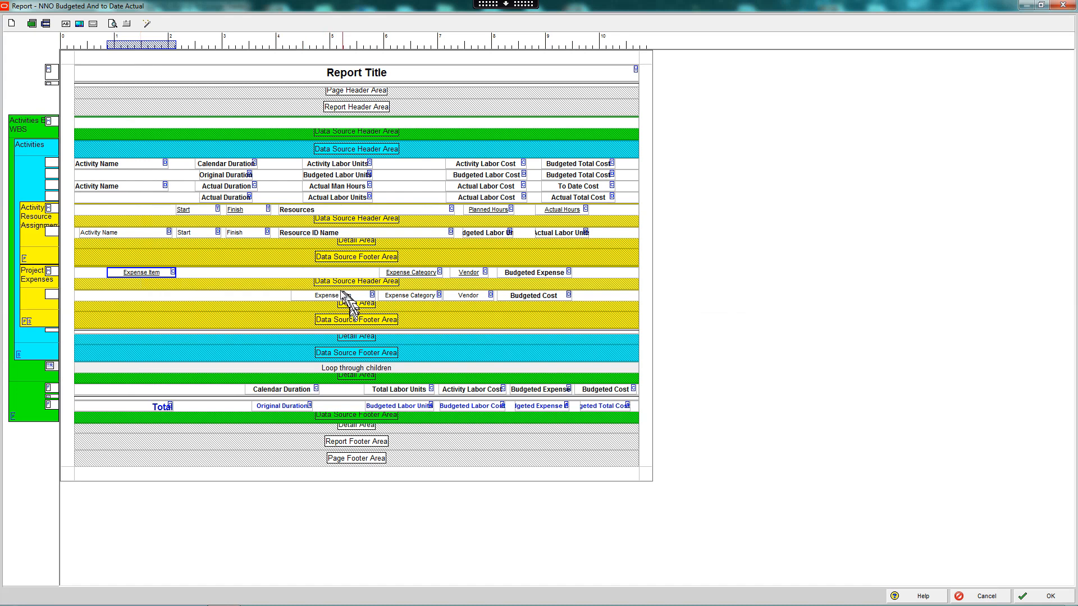
{"action": "right_click", "coordinate": [146, 274]}
{"action": "left_click", "coordinate": [180, 346]}
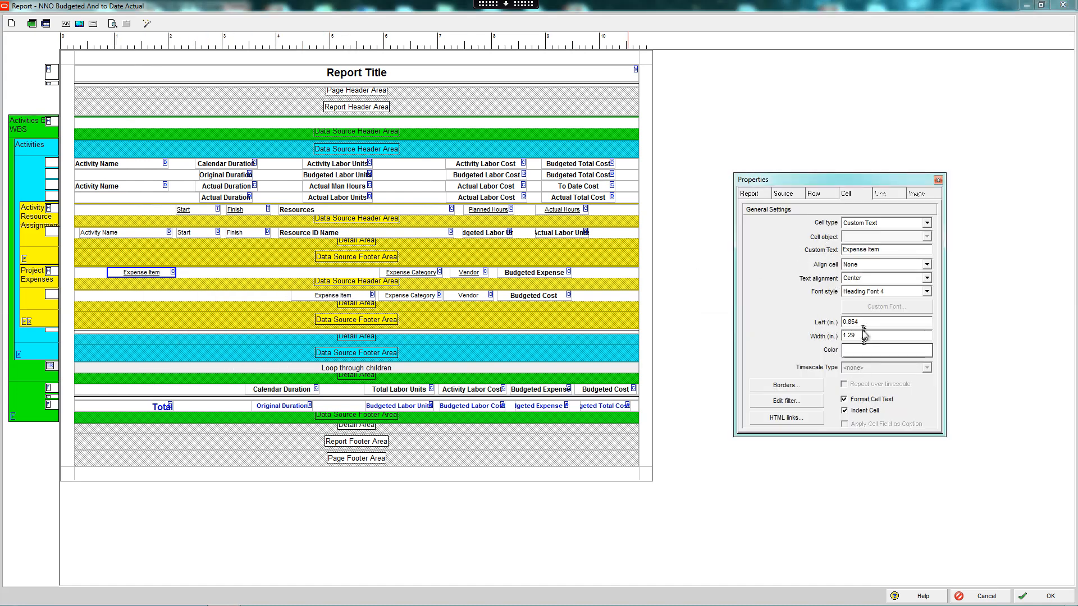
{"action": "left_click_drag", "start_coordinate": [860, 322], "coordinate": [822, 332]}
{"action": "left_click_drag", "start_coordinate": [859, 337], "coordinate": [805, 339]}
{"action": "left_click_drag", "start_coordinate": [857, 320], "coordinate": [864, 320]}
{"action": "left_click", "coordinate": [851, 321]}
- Place the Expense Item field beneath its heading with a left offset of about 0.8 in and a width of 1.3 in
{"action": "left_click", "coordinate": [332, 297]}
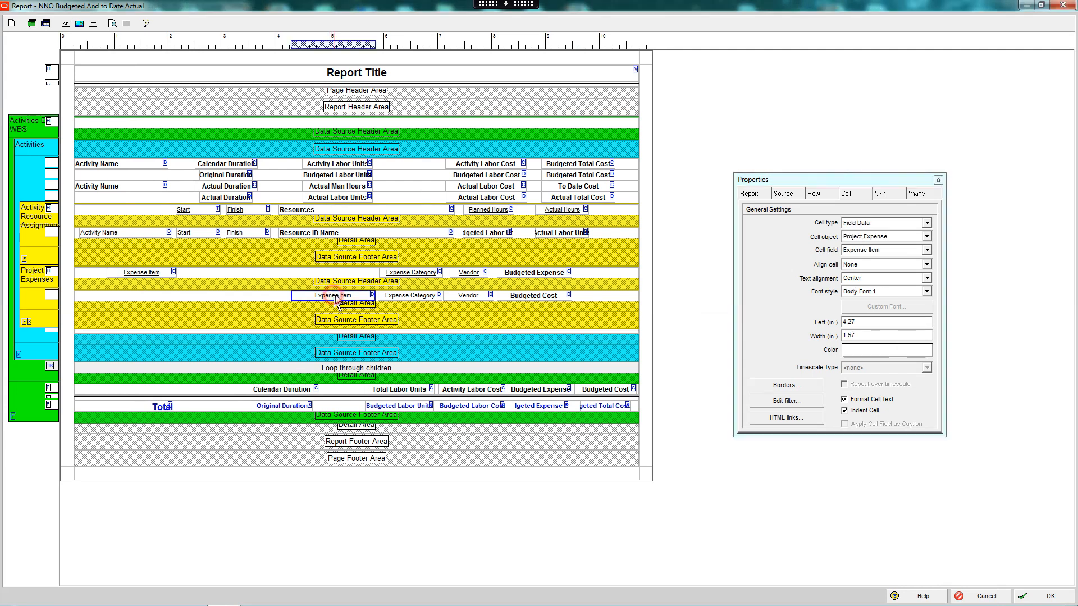
{"action": "double_click", "coordinate": [863, 324]}
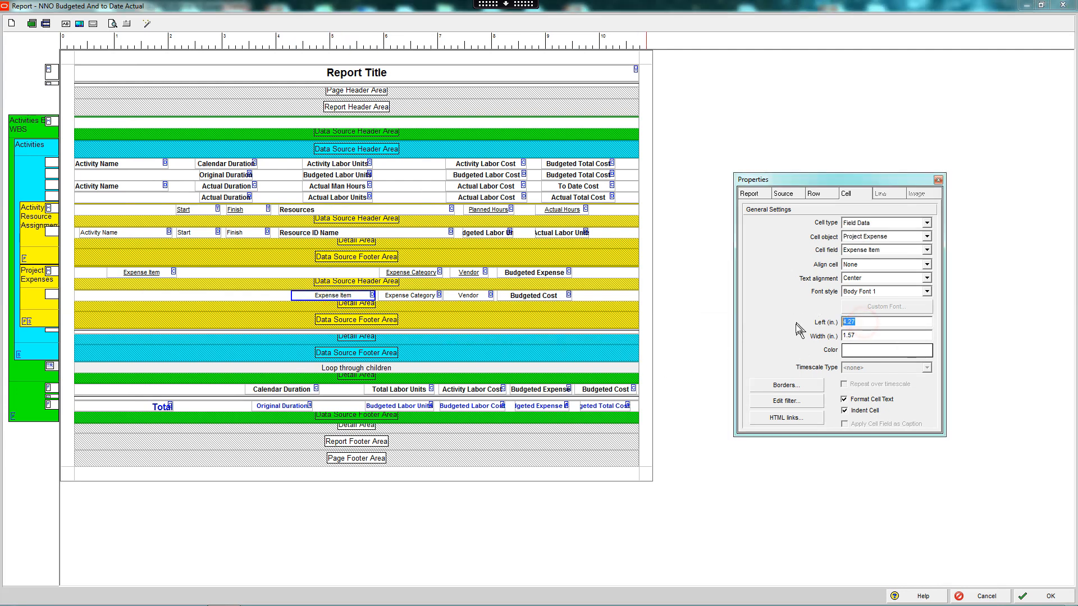
{"action": "type", "text": ".5"}
{"action": "type", "text": "8"}
{"action": "key", "text": "Return"}
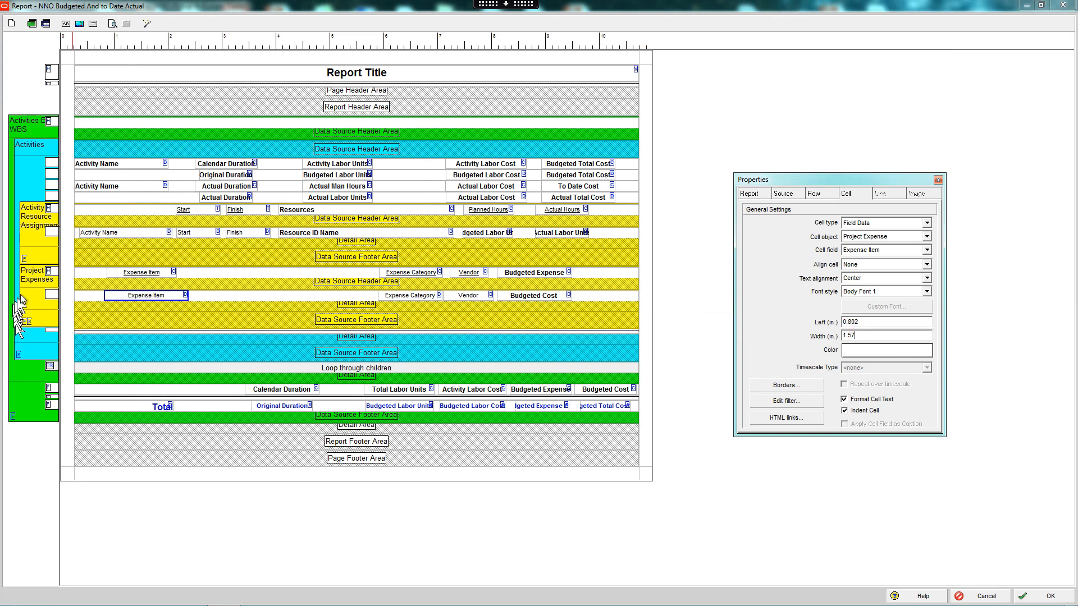
{"action": "left_click", "coordinate": [126, 274]}
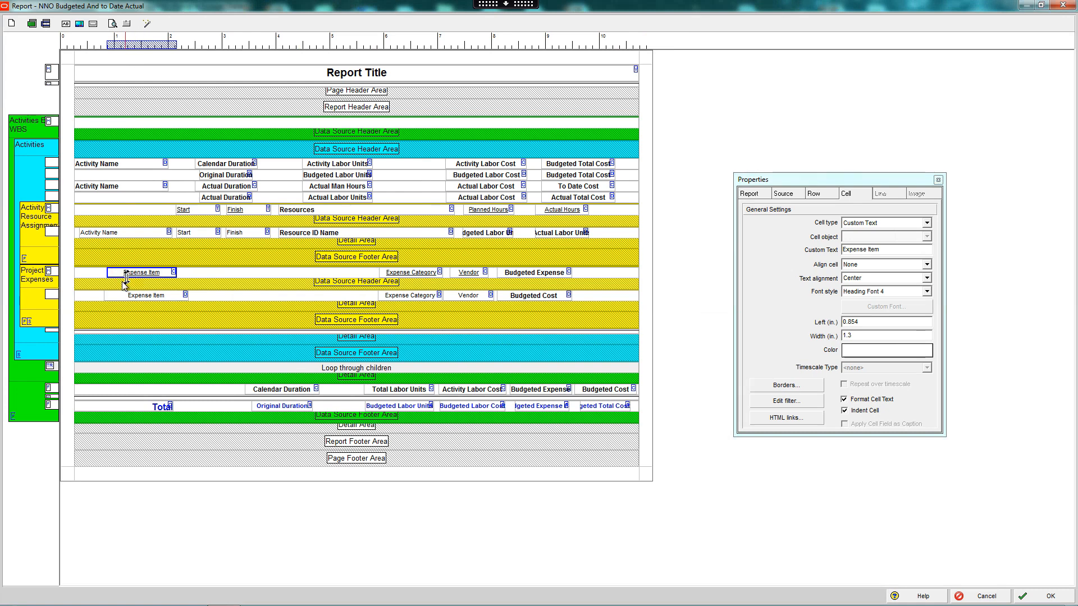
{"action": "left_click", "coordinate": [123, 296]}
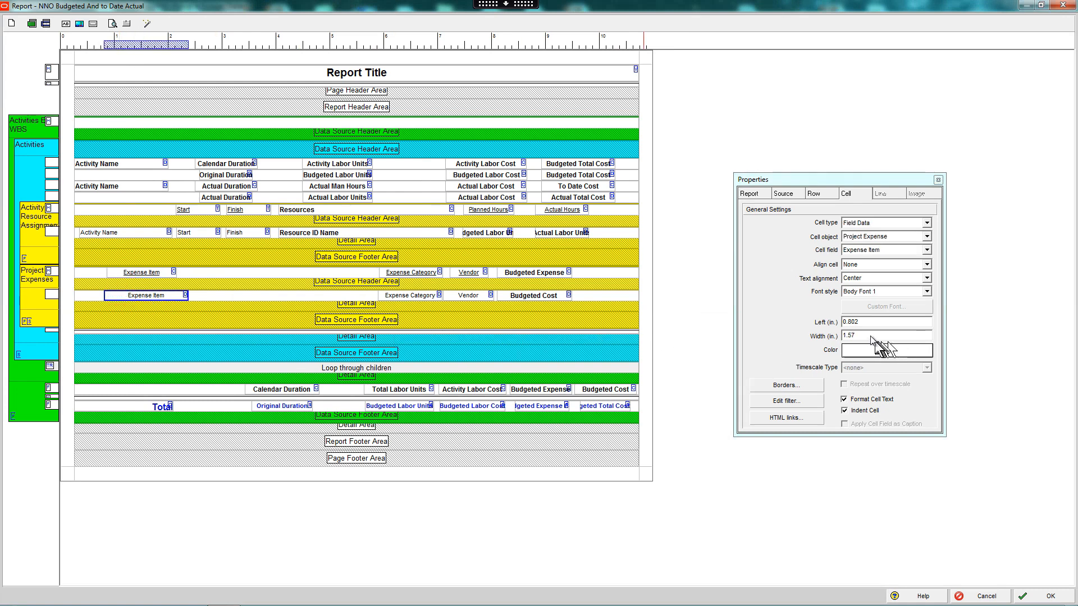
{"action": "left_click_drag", "start_coordinate": [870, 335], "coordinate": [803, 343]}
{"action": "type", "text": "1.3"}
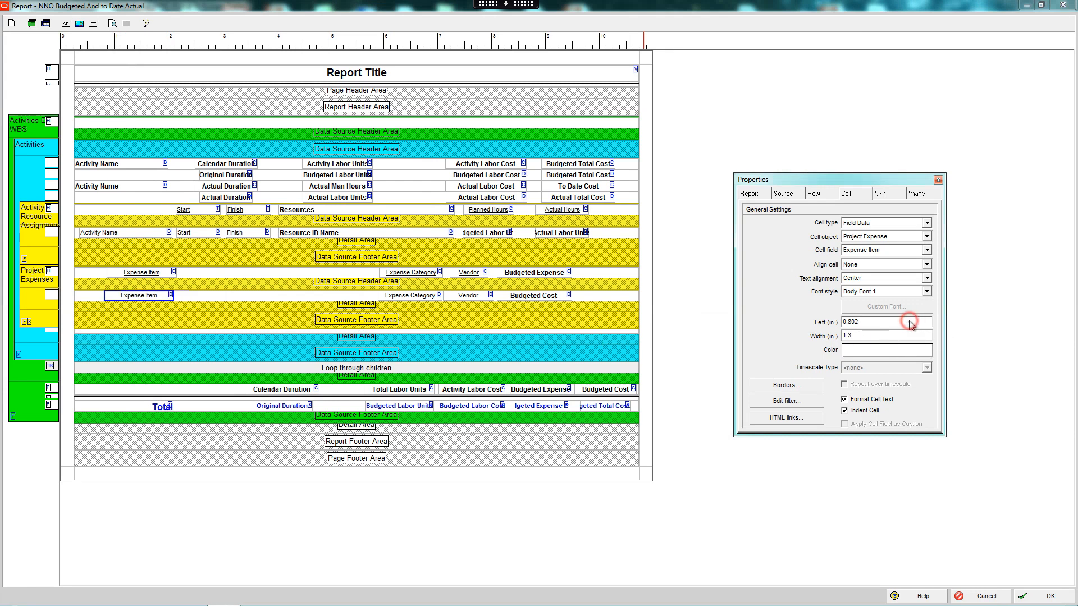
- Align the Expense Category heading and its field by giving both a left offset of 2.5 in and a width of 1.2 in
{"action": "left_click_drag", "start_coordinate": [410, 273], "coordinate": [229, 275]}
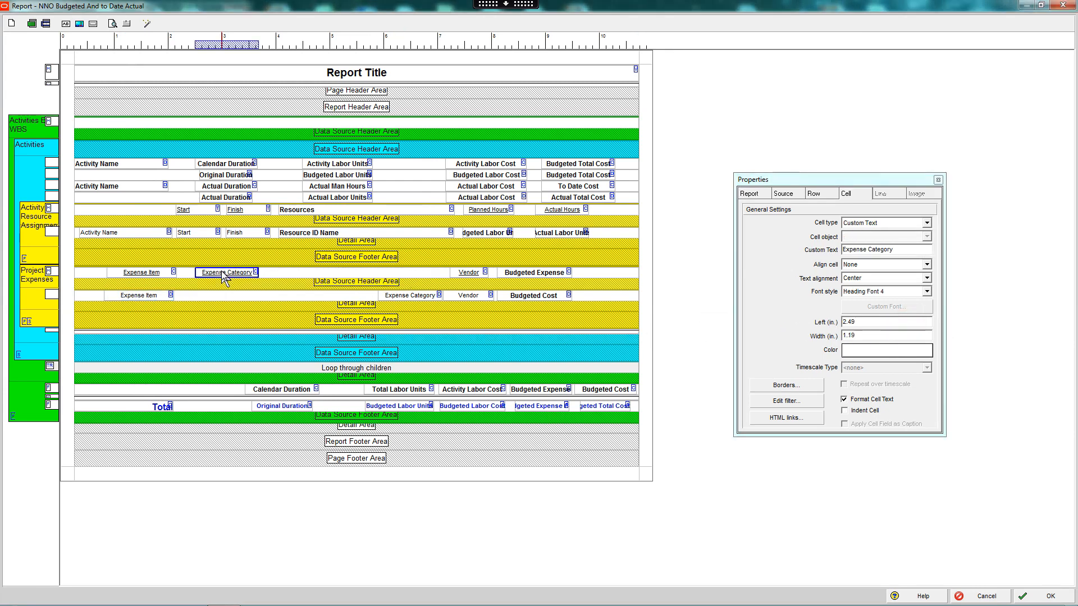
{"action": "left_click", "coordinate": [872, 323]}
{"action": "left_click", "coordinate": [880, 334]}
{"action": "key", "text": "BackSpace"}
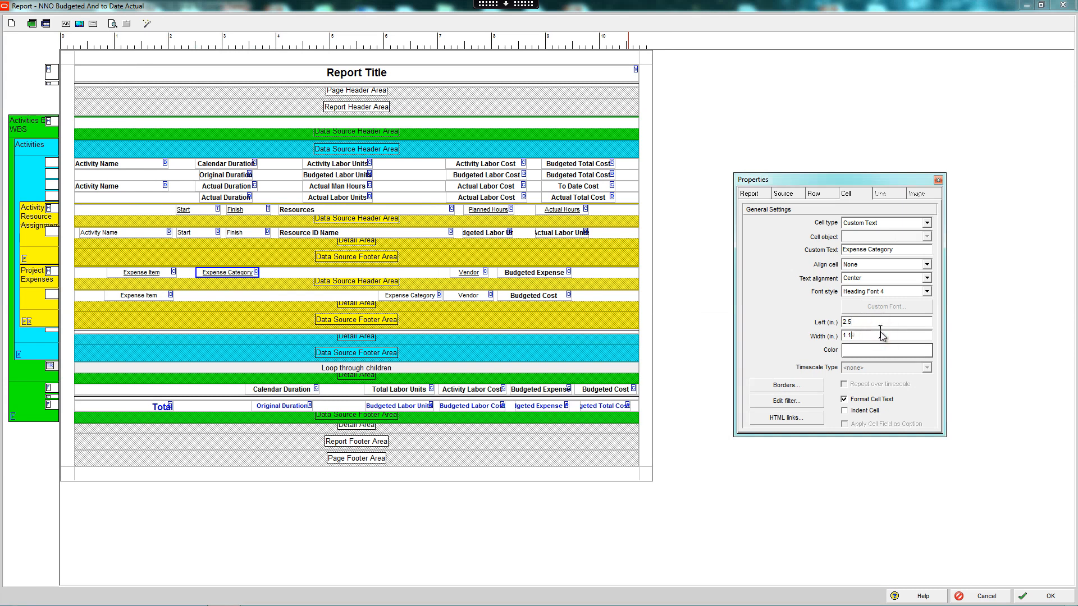
{"action": "left_click", "coordinate": [395, 296]}
{"action": "left_click_drag", "start_coordinate": [869, 321], "coordinate": [793, 322]}
{"action": "type", "text": "2.5"}
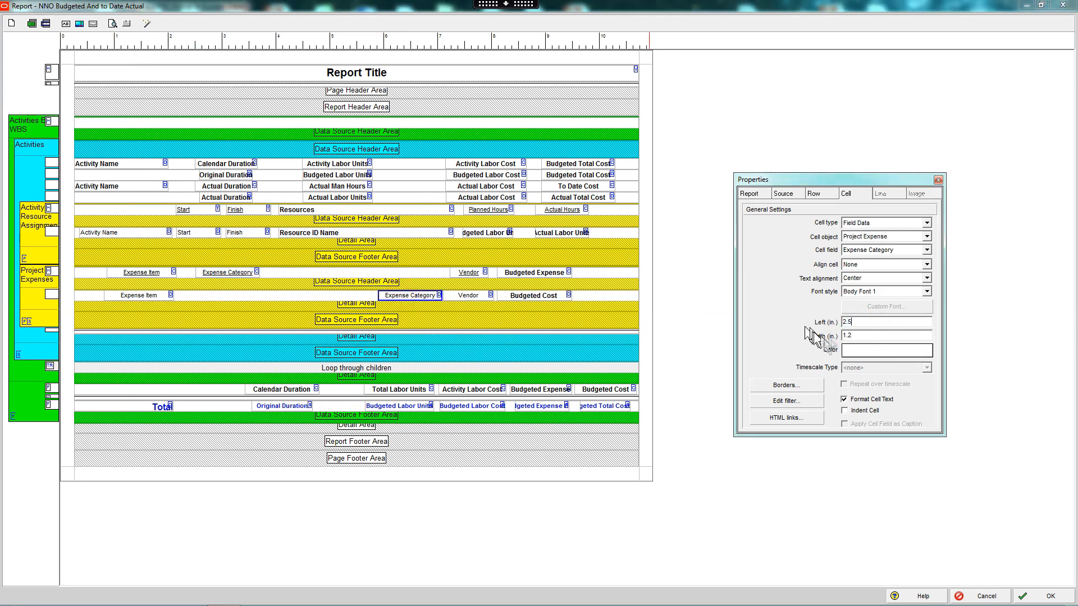
{"action": "left_click", "coordinate": [866, 335]}
- Align the Vendor heading and its field by giving both a left offset of 4 in and a width of 1 in
{"action": "left_click_drag", "start_coordinate": [474, 279], "coordinate": [300, 278]}
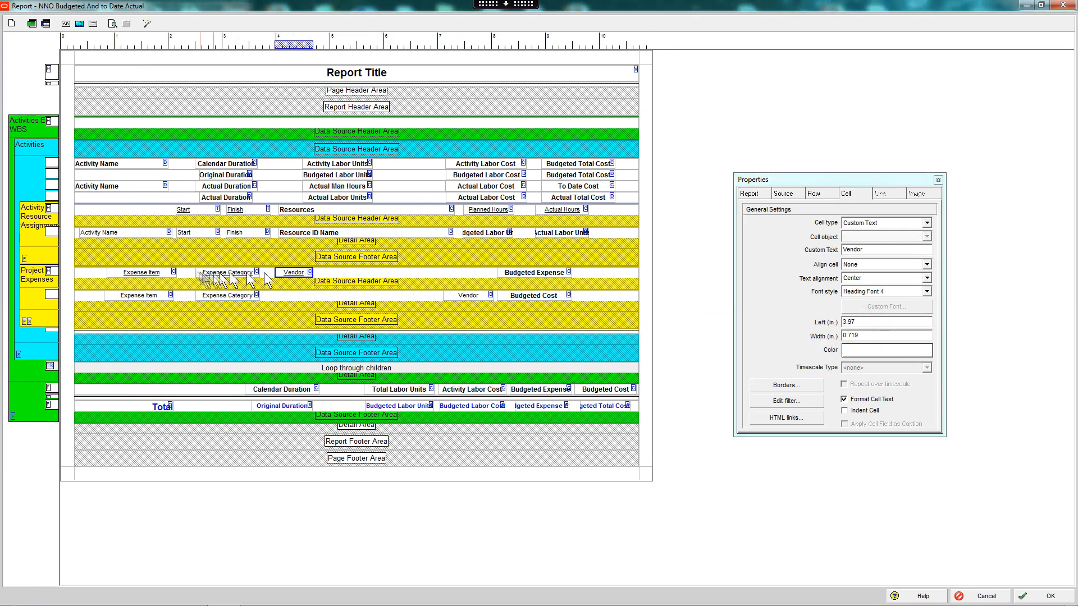
{"action": "type", "text": "4"}
{"action": "left_click_drag", "start_coordinate": [875, 322], "coordinate": [810, 344]}
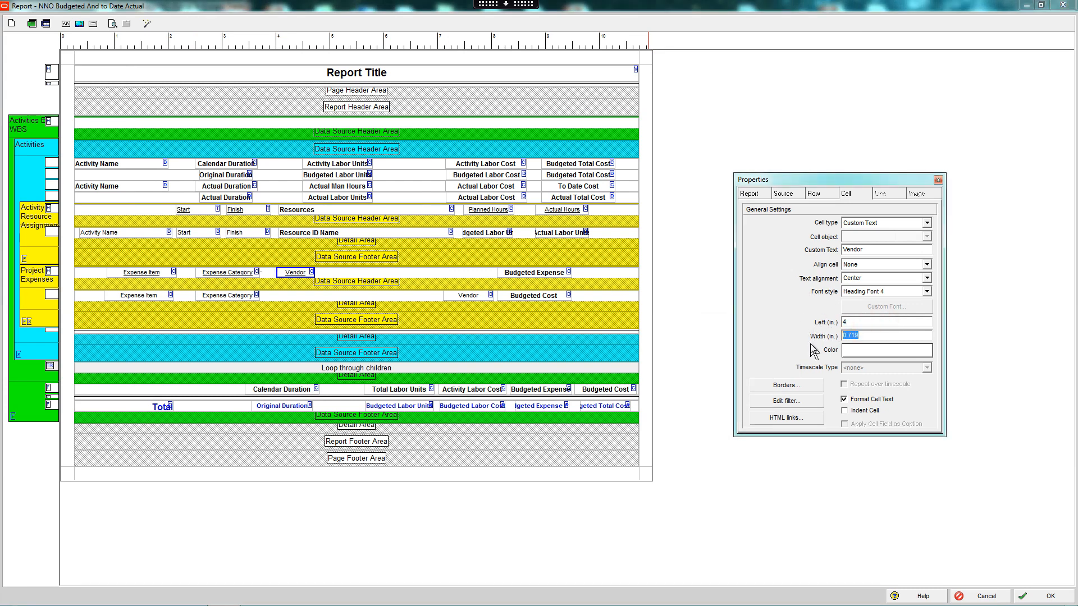
{"action": "type", "text": ".75"}
{"action": "left_click", "coordinate": [468, 296]}
{"action": "left_click_drag", "start_coordinate": [870, 322], "coordinate": [788, 329]}
{"action": "type", "text": "1"}
{"action": "left_click", "coordinate": [300, 274]}
{"action": "left_click_drag", "start_coordinate": [863, 335], "coordinate": [807, 341]}
{"action": "type", "text": "1"}
{"action": "left_click", "coordinate": [867, 322]}
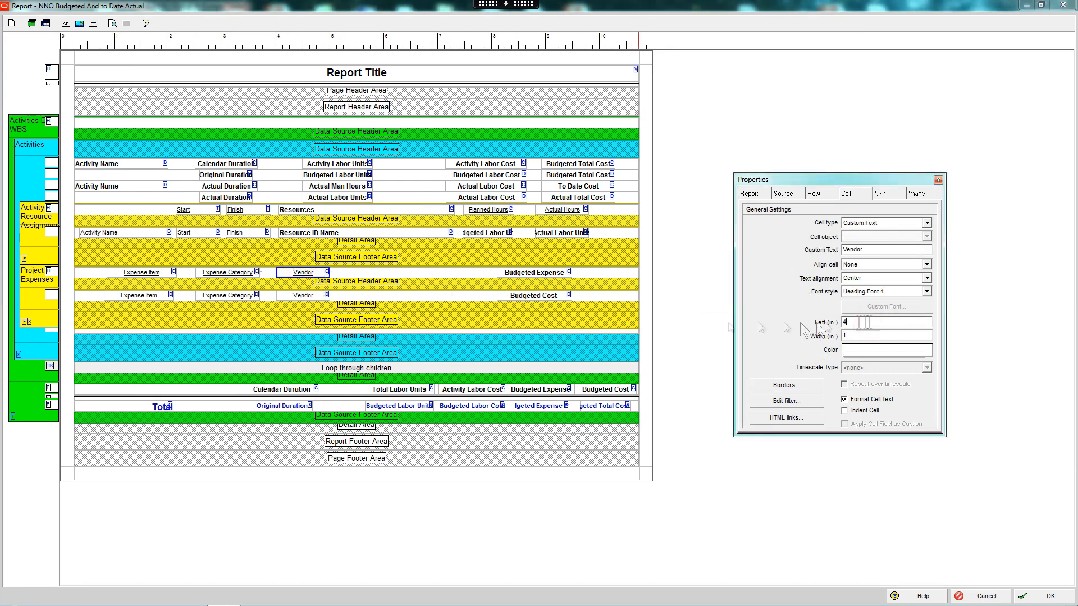
- Align the Budgeted Expense heading and the Budgeted Cost field beneath it at a left offset of 5.25 in with a width of 1.4 in
{"action": "left_click_drag", "start_coordinate": [533, 272], "coordinate": [384, 275]}
{"action": "left_click", "coordinate": [865, 335]}
{"action": "left_click", "coordinate": [518, 297]}
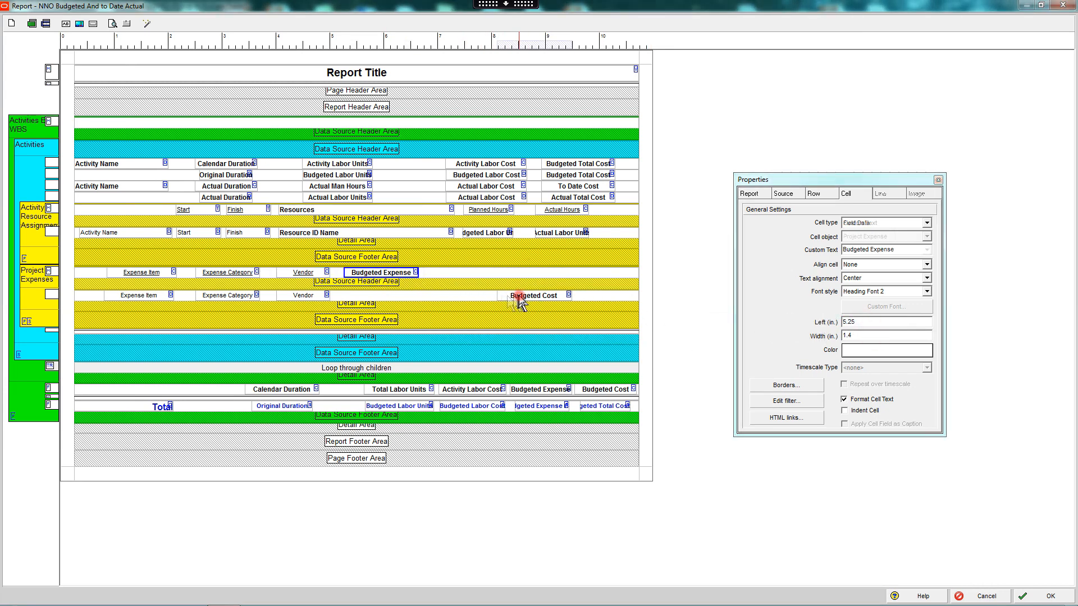
{"action": "left_click_drag", "start_coordinate": [866, 322], "coordinate": [776, 322]}
{"action": "type", "text": "5.25"}
{"action": "left_click", "coordinate": [865, 336]}
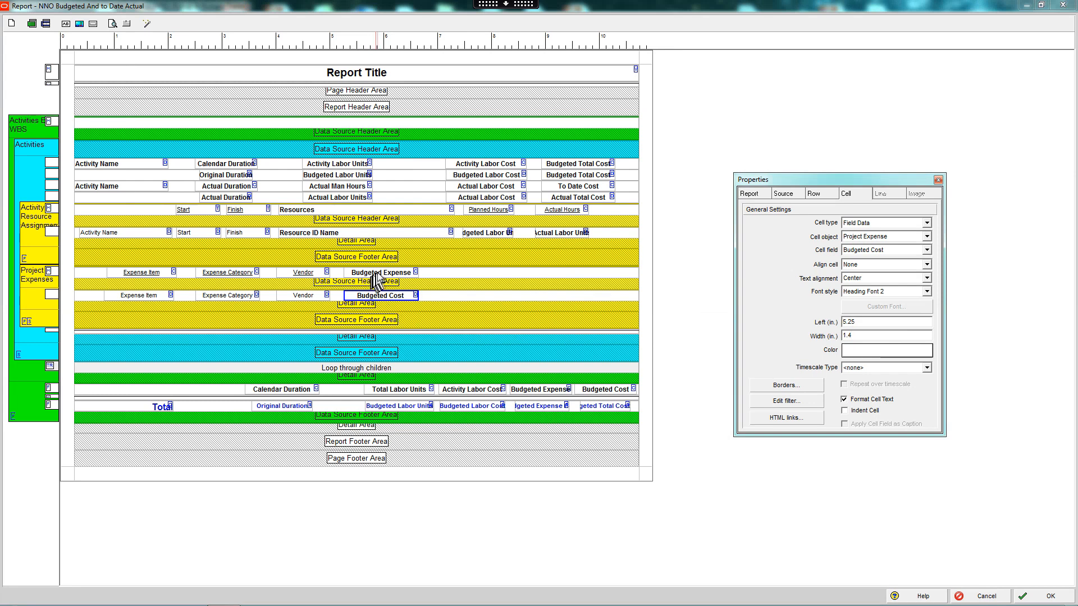
- Copy the Budgeted Expense heading within the expense heading row and place the copy after the original
{"action": "left_click", "coordinate": [373, 274]}
{"action": "right_click", "coordinate": [378, 274]}
{"action": "left_click", "coordinate": [410, 292]}
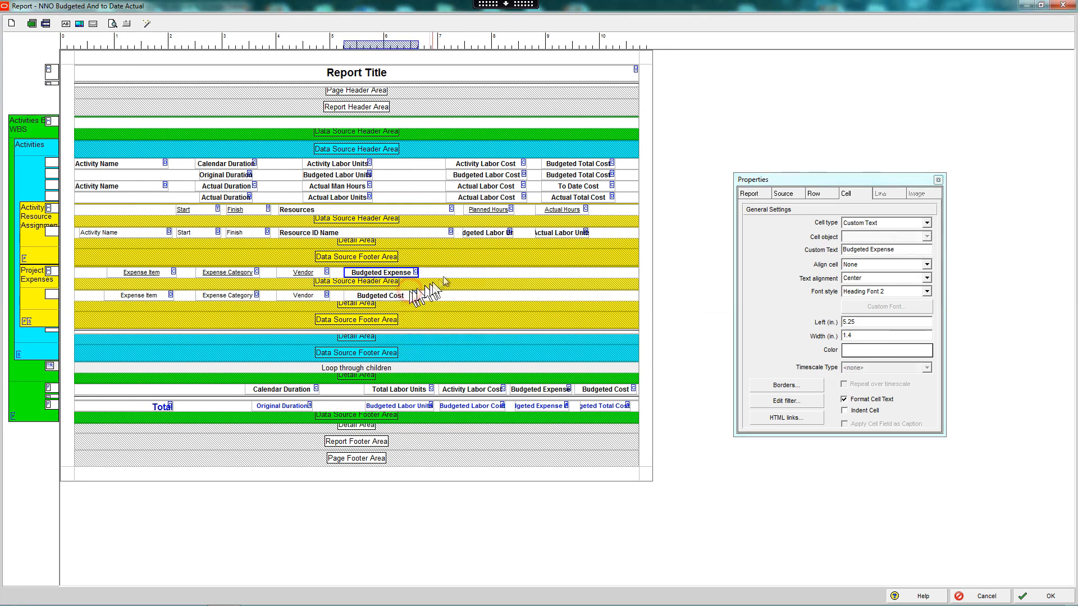
{"action": "left_click", "coordinate": [446, 274]}
{"action": "right_click", "coordinate": [447, 274]}
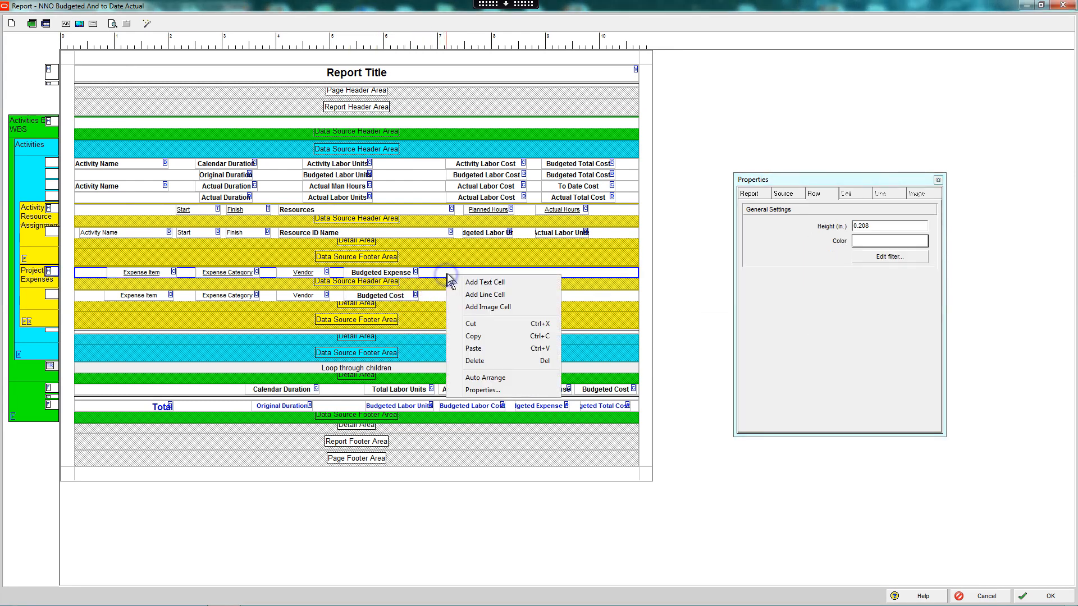
{"action": "left_click", "coordinate": [473, 348]}
{"action": "left_click_drag", "start_coordinate": [396, 276], "coordinate": [497, 278]}
- Copy the Budgeted Cost field within the expense detail row and place the copy beneath the copied Budgeted Expense heading
{"action": "left_click", "coordinate": [396, 297]}
{"action": "right_click", "coordinate": [394, 296]}
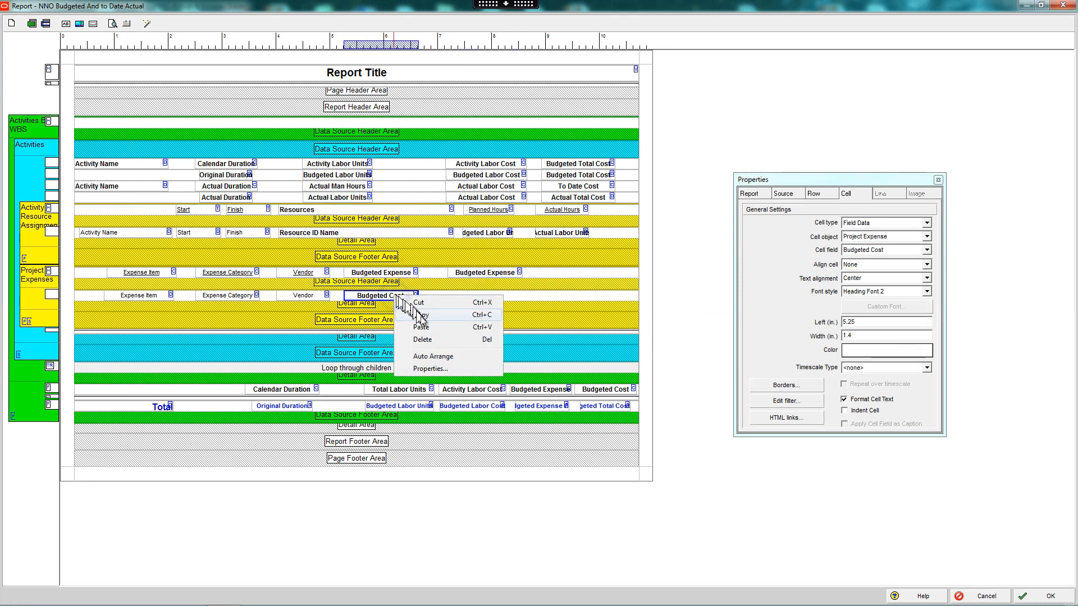
{"action": "left_click", "coordinate": [426, 316]}
{"action": "left_click", "coordinate": [455, 298]}
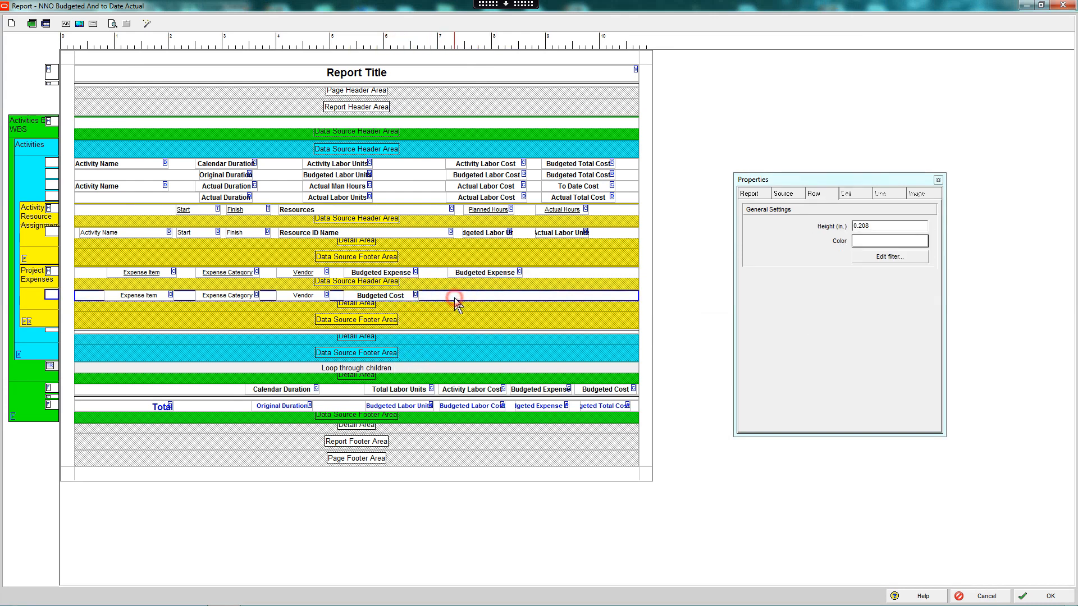
{"action": "right_click", "coordinate": [455, 297]}
{"action": "left_click", "coordinate": [482, 371]}
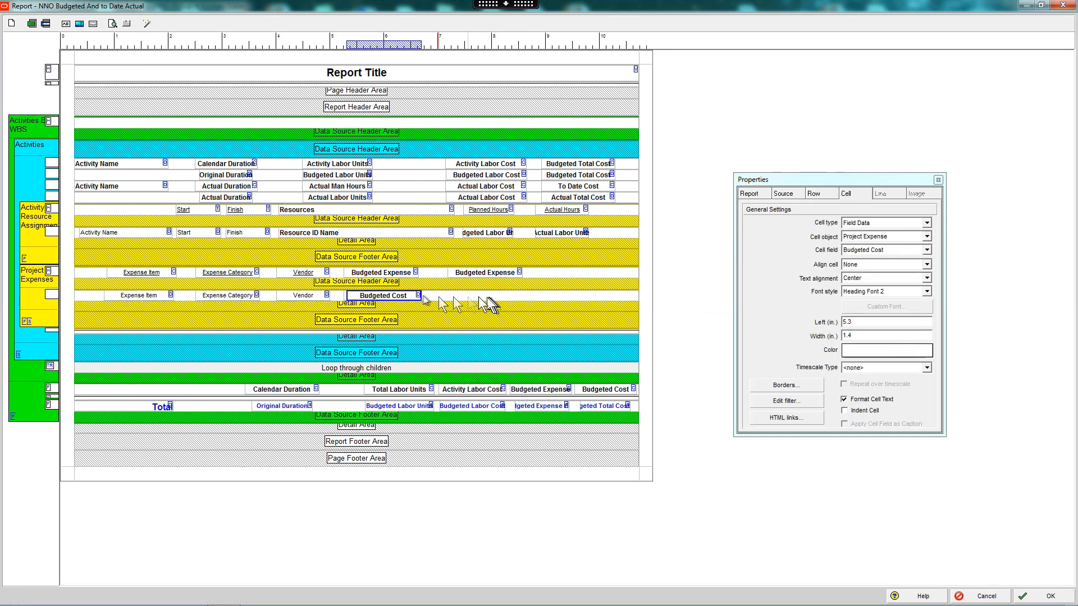
{"action": "left_click_drag", "start_coordinate": [395, 293], "coordinate": [462, 278]}
- Align the copied Budgeted Expense heading and the copied Budgeted Cost field at a left offset of 7 in
{"action": "left_click", "coordinate": [477, 273]}
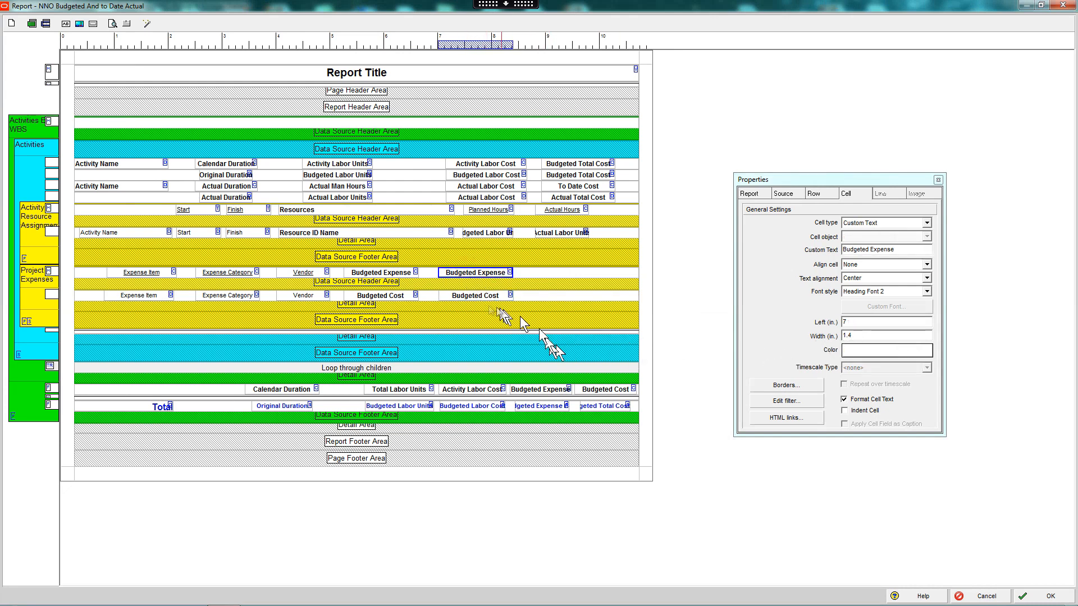
{"action": "left_click", "coordinate": [482, 296]}
{"action": "left_click", "coordinate": [870, 324]}
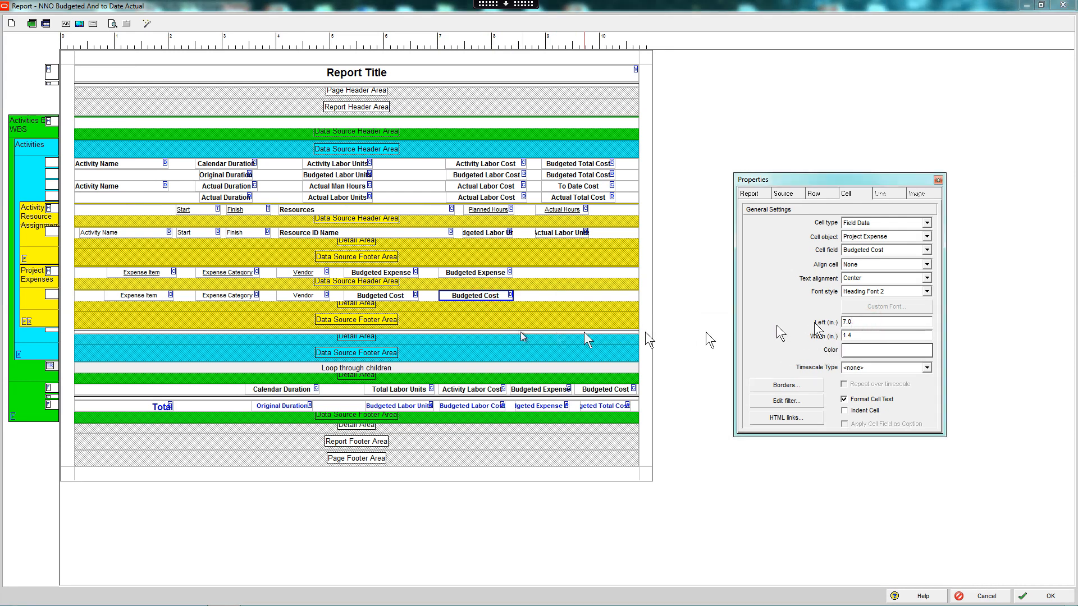
- Set the field of the copied Budgeted Cost cell in the expense detail row to Actual Cost
{"action": "left_click", "coordinate": [483, 294]}
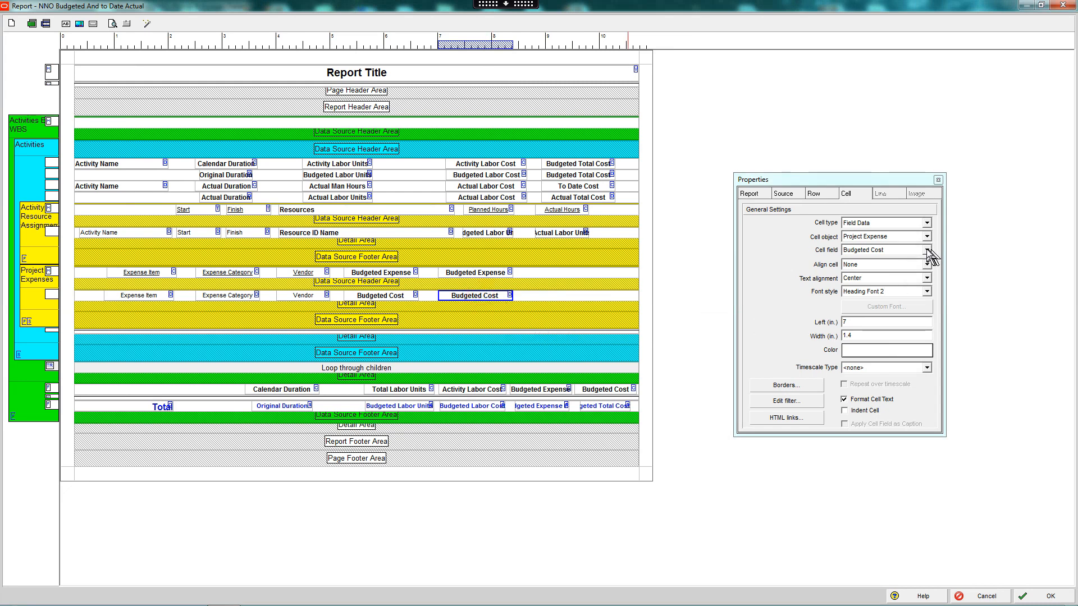
{"action": "left_click", "coordinate": [926, 250]}
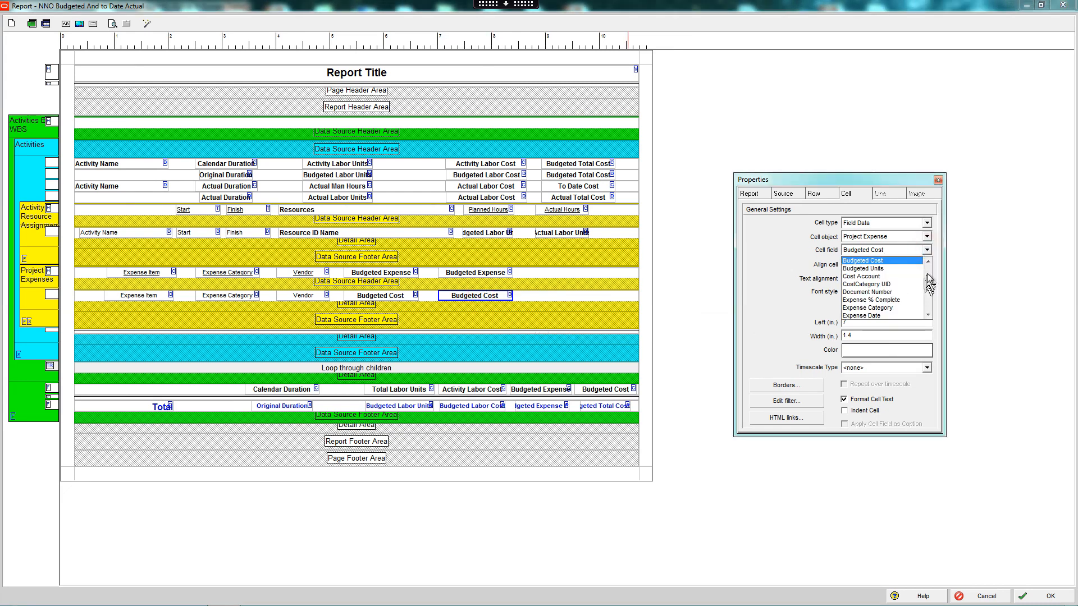
{"action": "left_click_drag", "start_coordinate": [931, 279], "coordinate": [928, 271]}
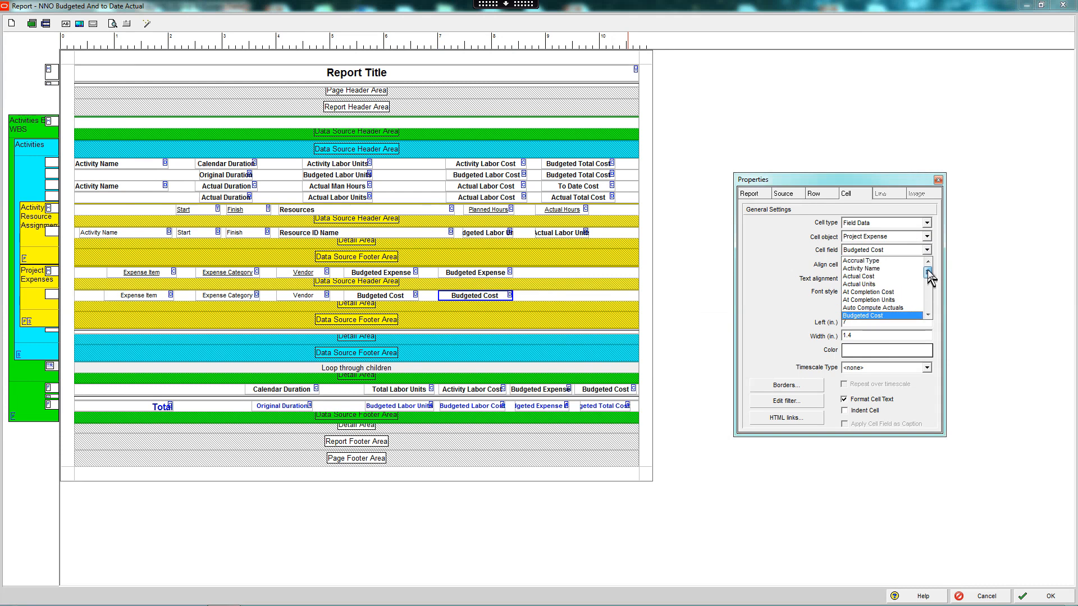
{"action": "left_click", "coordinate": [864, 276]}
- Change the text of the copied Budgeted Expense heading in the expense heading row to Actual Cost and close its properties
{"action": "left_click", "coordinate": [472, 273]}
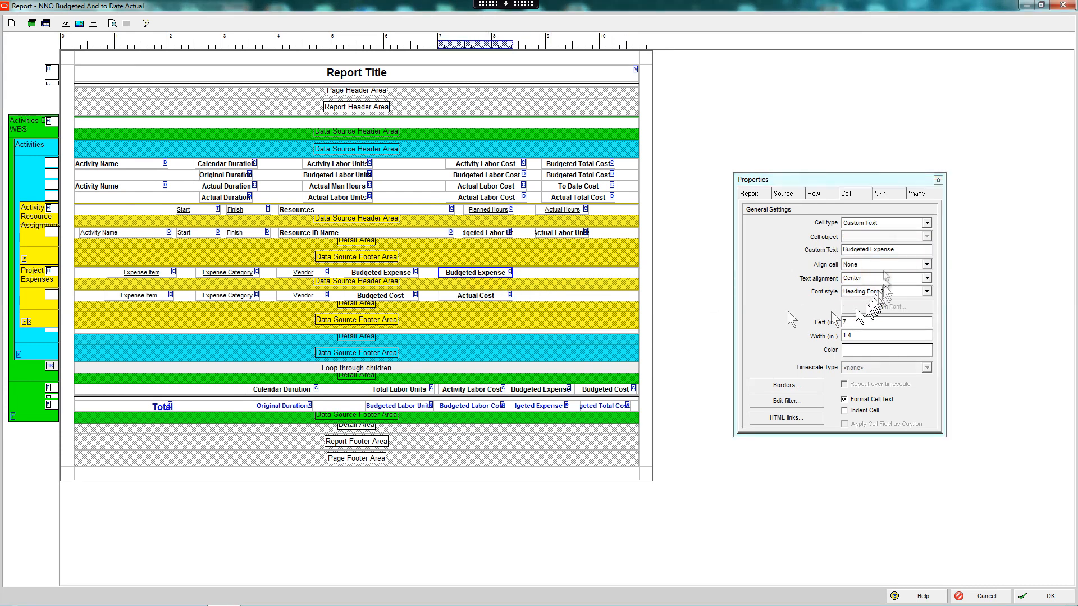
{"action": "triple_click", "coordinate": [897, 250]}
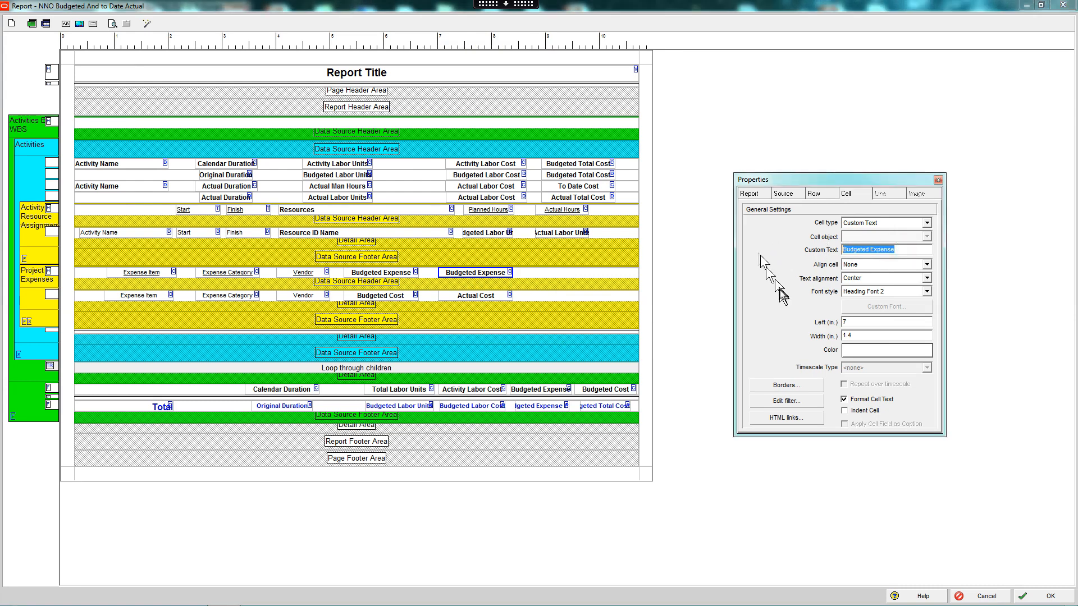
{"action": "type", "text": "Ac"}
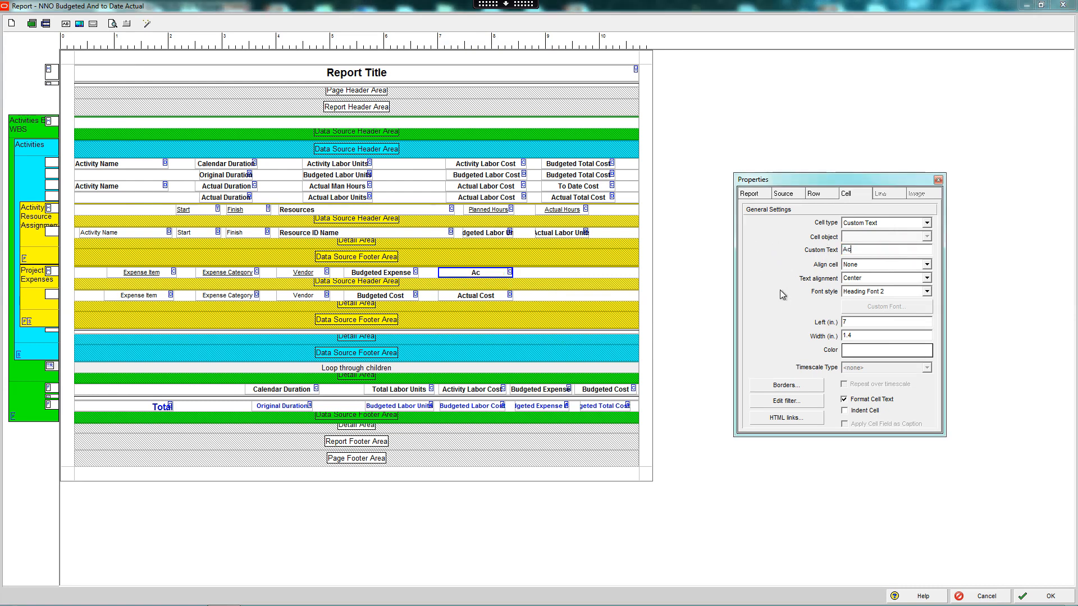
{"action": "type", "text": "tual Cost"}
{"action": "left_click", "coordinate": [580, 273]}
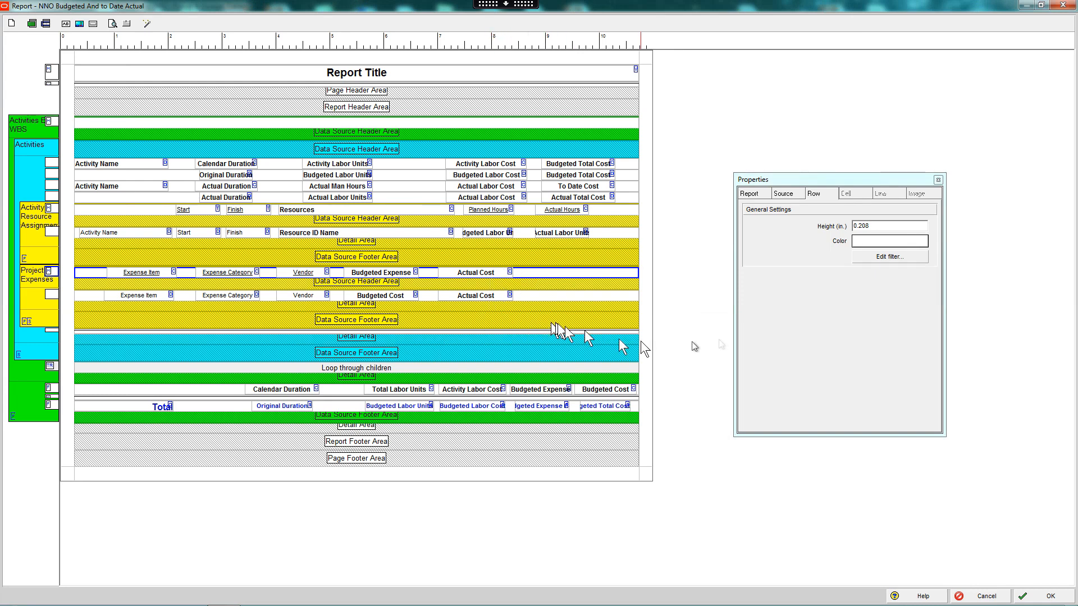
{"action": "left_click", "coordinate": [938, 179]}
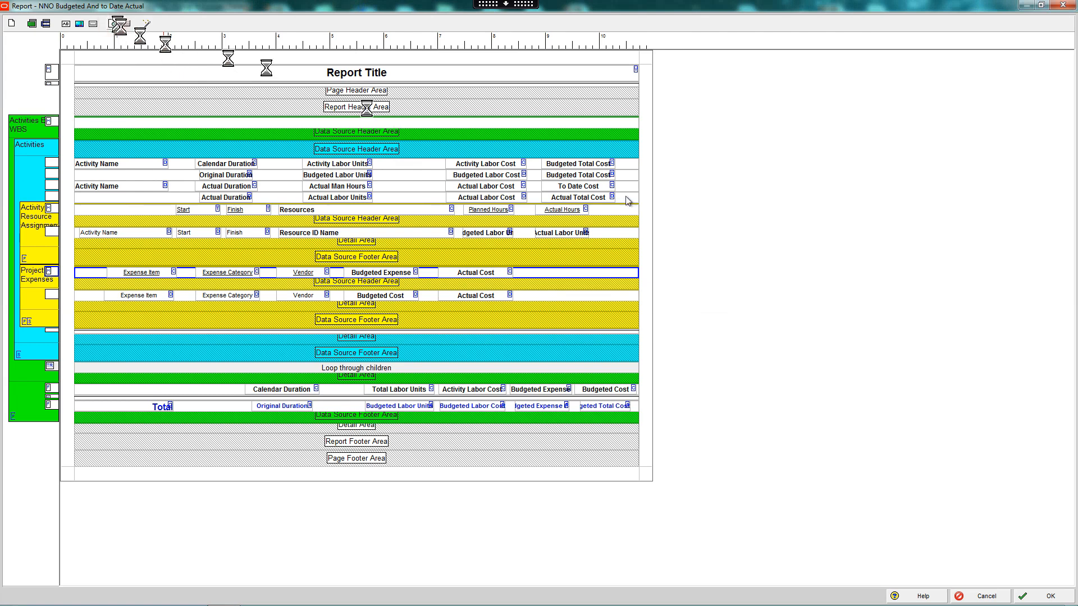
- Preview the report at a larger scale, check the expense cost columns and the totals on every page, and close the preview
{"action": "left_click_drag", "start_coordinate": [1077, 352], "coordinate": [785, 211]}
{"action": "double_click", "coordinate": [788, 303]}
{"action": "double_click", "coordinate": [789, 207]}
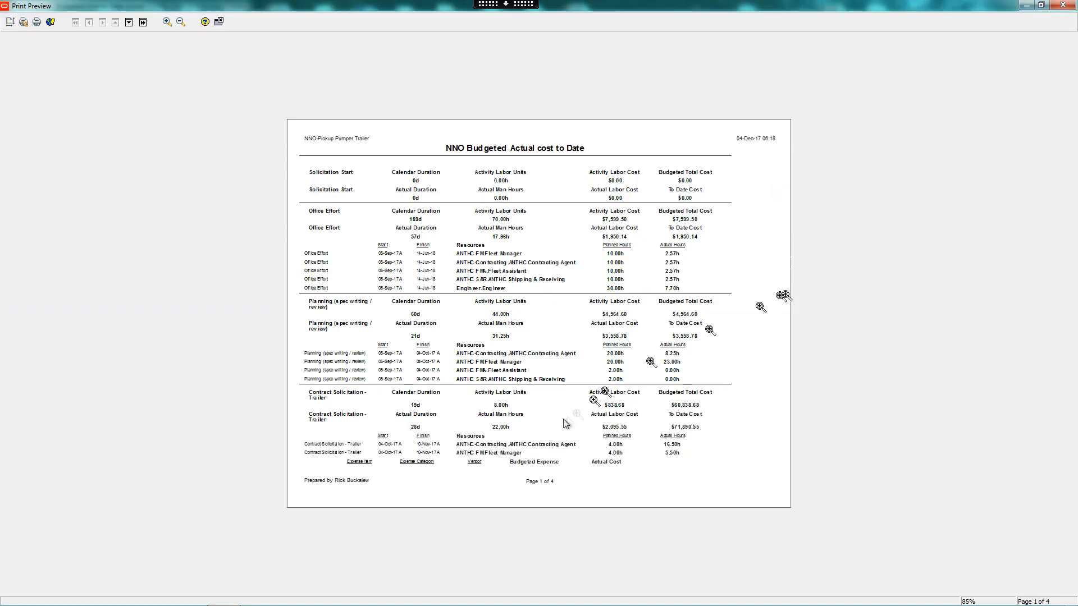
{"action": "left_click", "coordinate": [578, 368]}
{"action": "left_click", "coordinate": [579, 366]}
{"action": "left_click", "coordinate": [608, 370]}
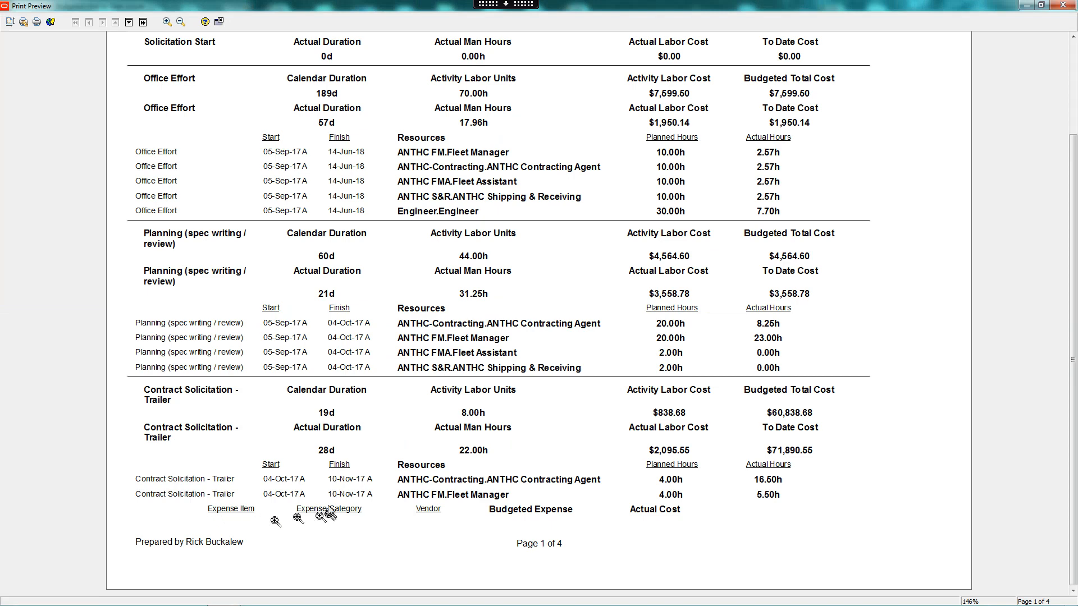
{"action": "scroll", "coordinate": [370, 474], "scroll_direction": "down", "scroll_amount": 3}
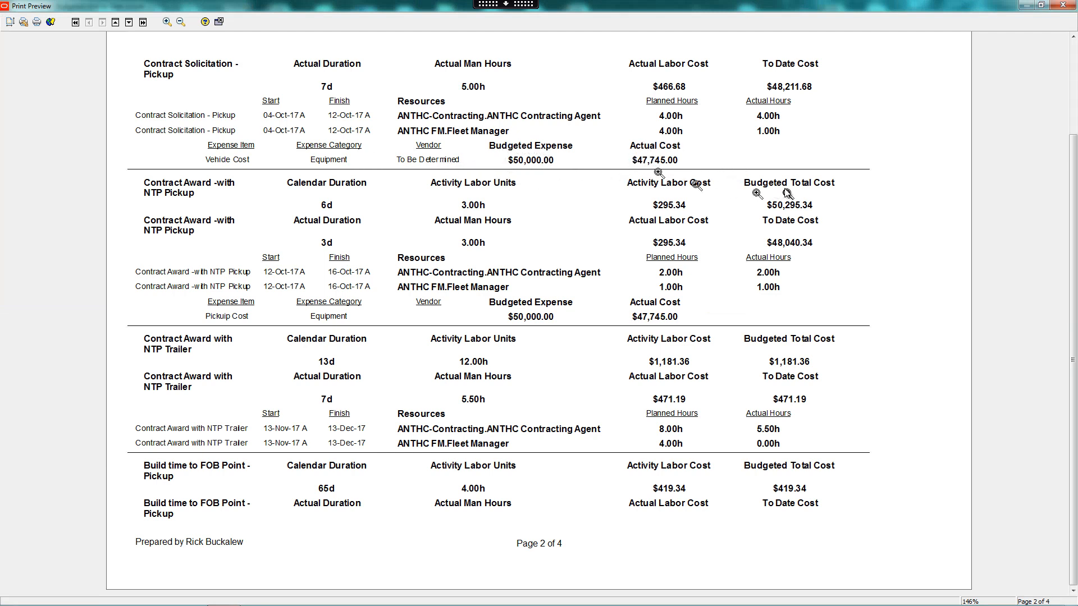
{"action": "scroll", "coordinate": [787, 192], "scroll_direction": "down", "scroll_amount": 2}
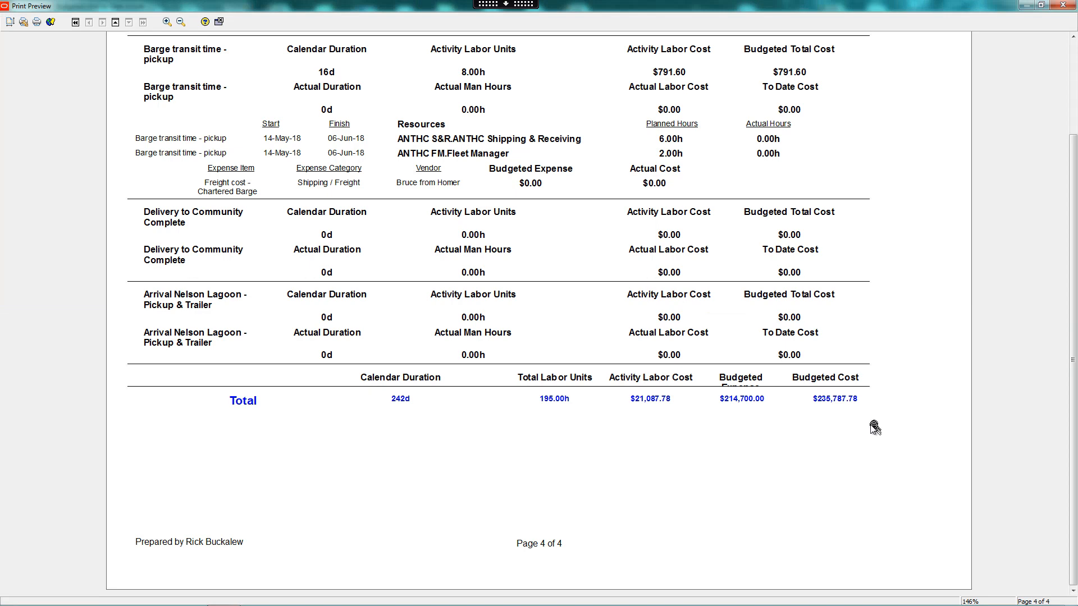
{"action": "scroll", "coordinate": [802, 173], "scroll_direction": "up", "scroll_amount": 3}
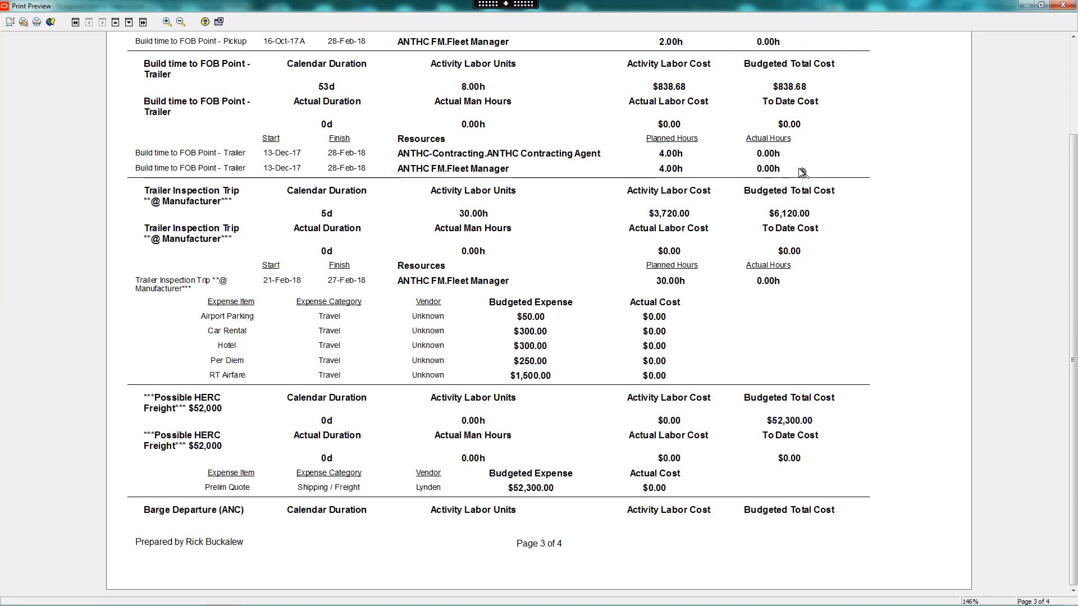
{"action": "scroll", "coordinate": [803, 173], "scroll_direction": "up", "scroll_amount": 5}
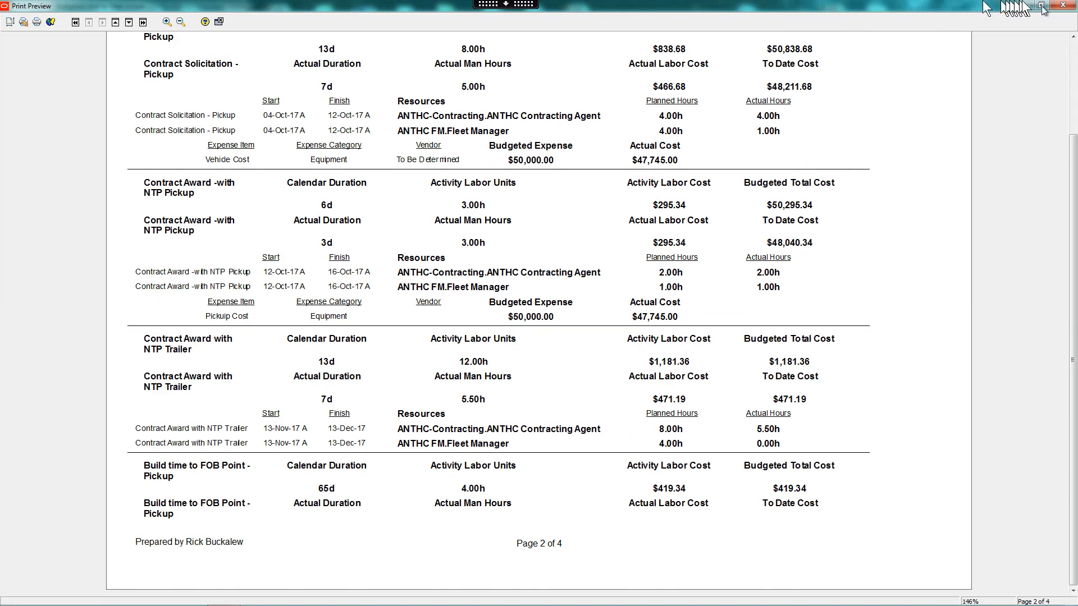
{"action": "left_click", "coordinate": [1062, 5]}
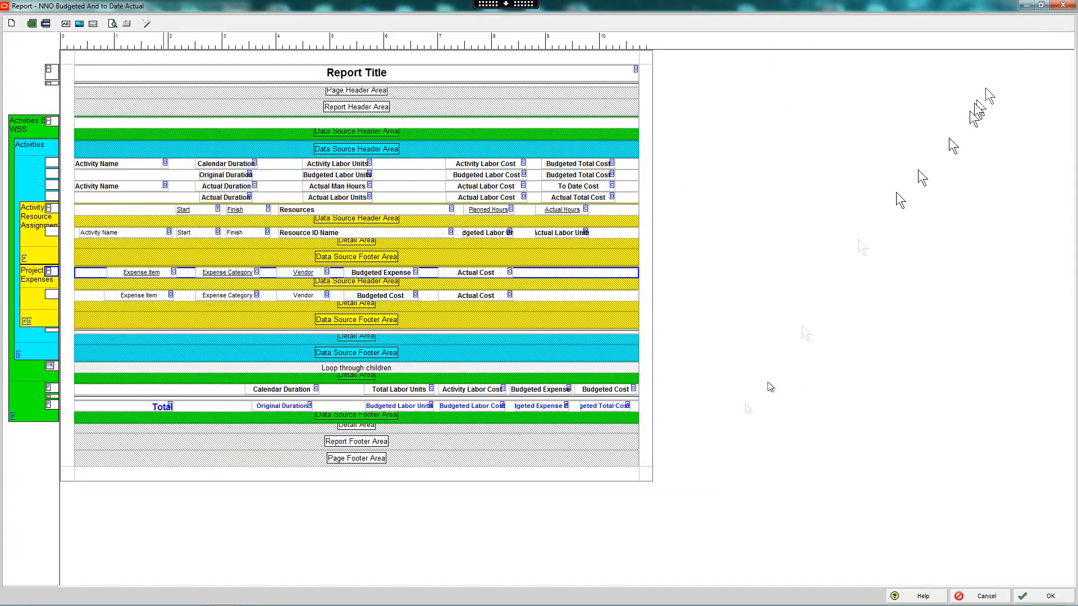
- Save the report layout and reopen the NNO Budgeted And to Date Actual report for modification in a maximized editor
{"action": "left_click", "coordinate": [1048, 597]}
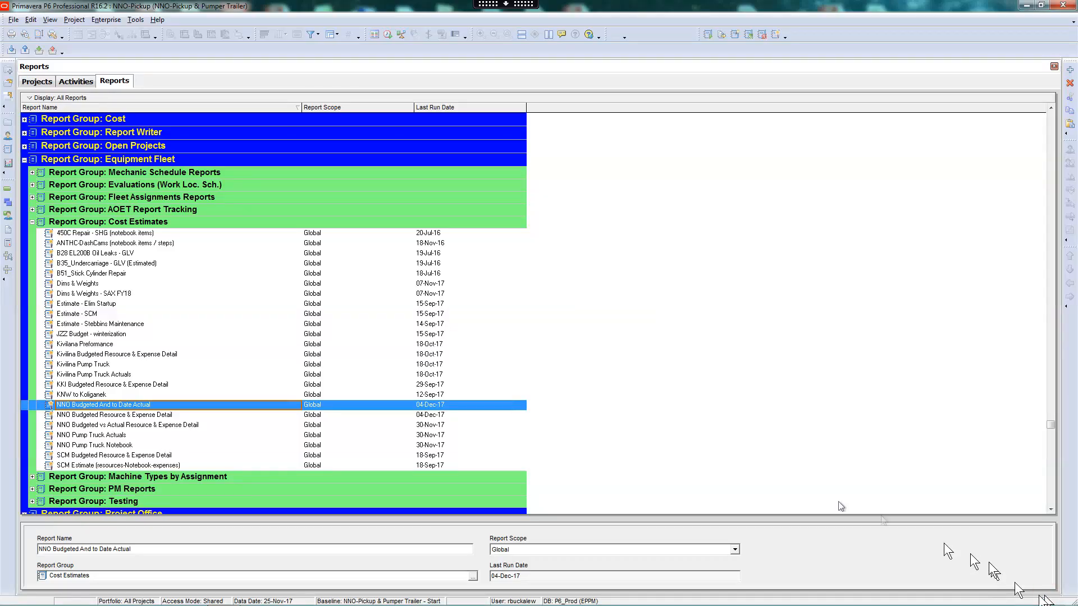
{"action": "right_click", "coordinate": [113, 405]}
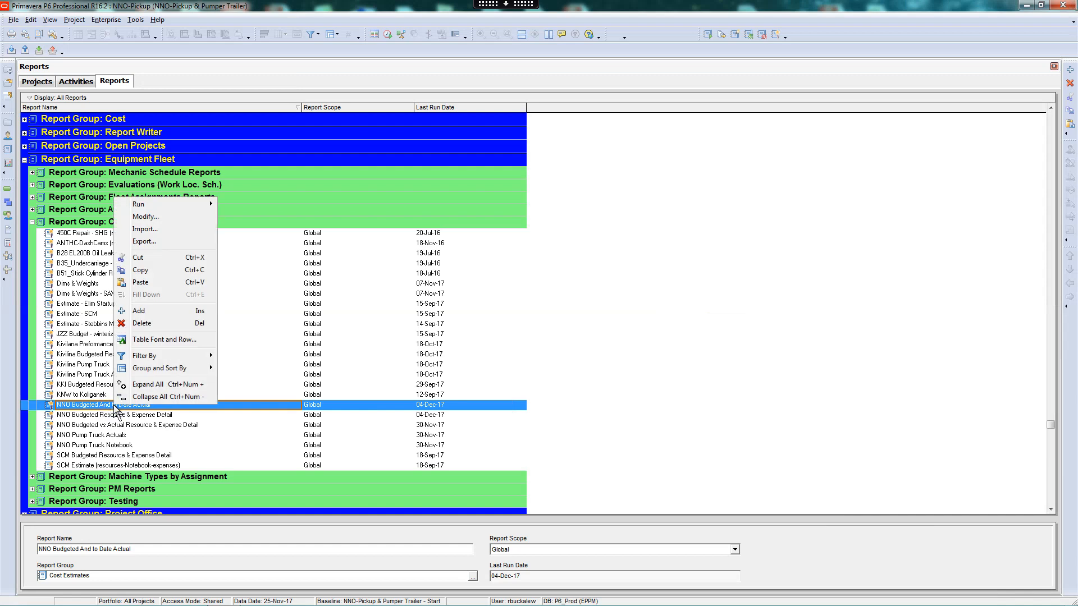
{"action": "left_click", "coordinate": [163, 219]}
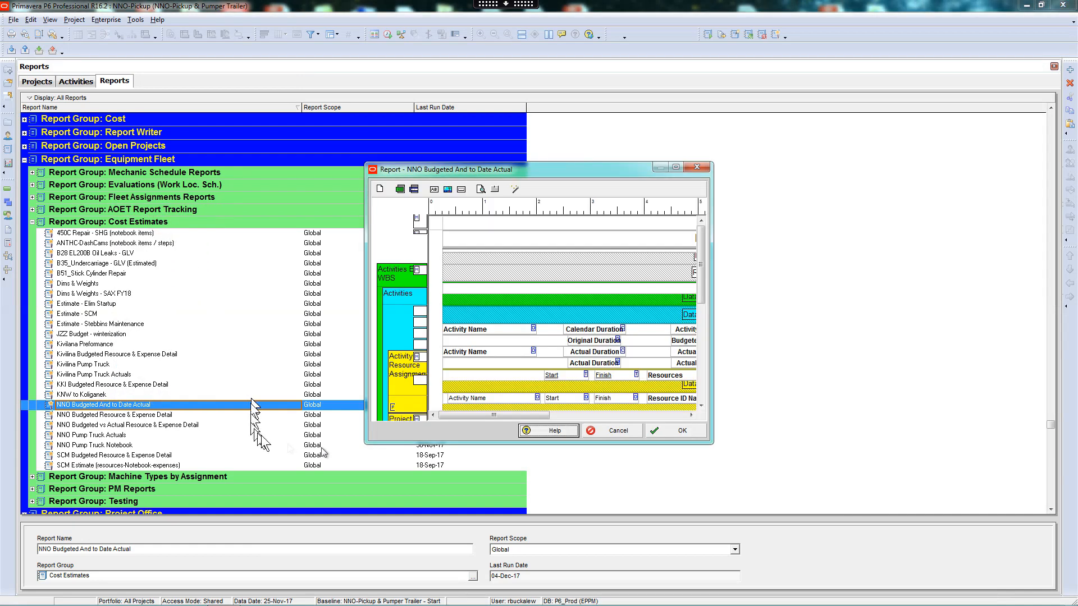
{"action": "left_click", "coordinate": [675, 167]}
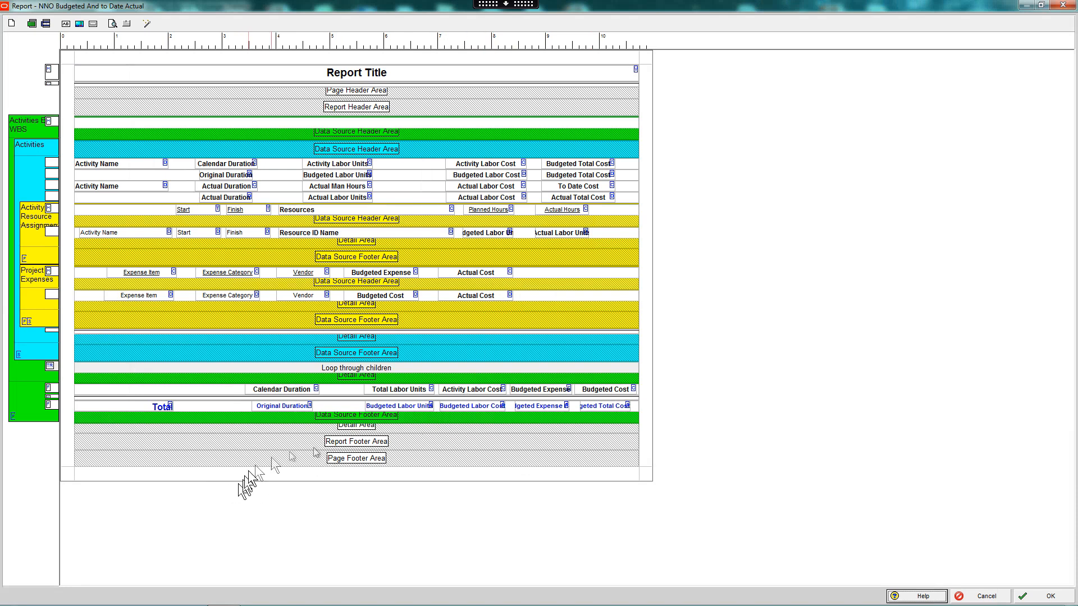
- Inspect the cell properties of the Budgeted Labor Units field in the total row
{"action": "left_click", "coordinate": [219, 412]}
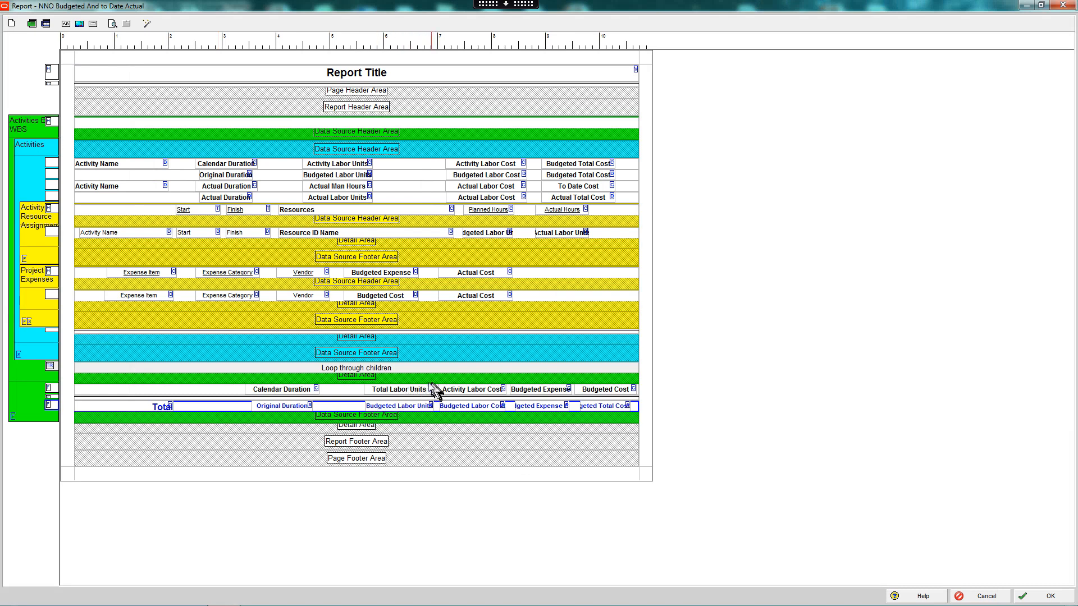
{"action": "left_click", "coordinate": [408, 410]}
{"action": "right_click", "coordinate": [408, 409]}
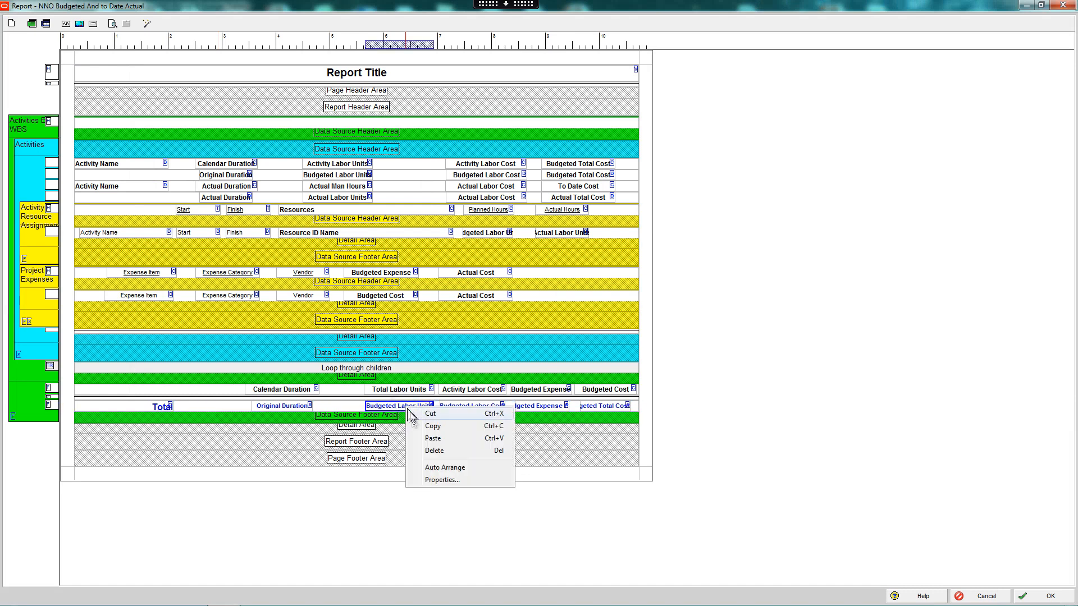
{"action": "left_click", "coordinate": [438, 480]}
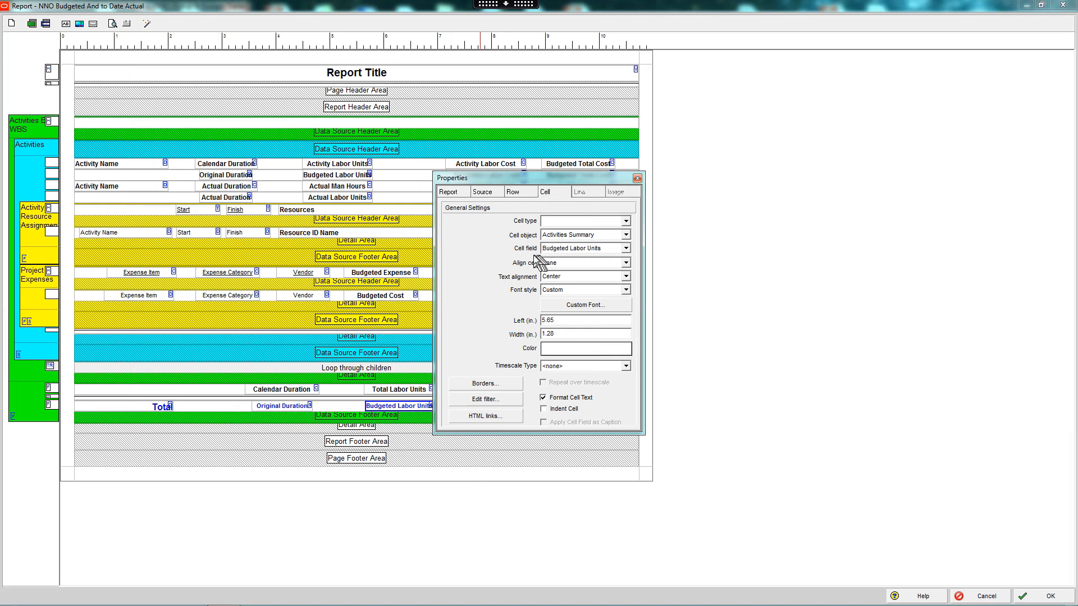
{"action": "left_click", "coordinate": [637, 178]}
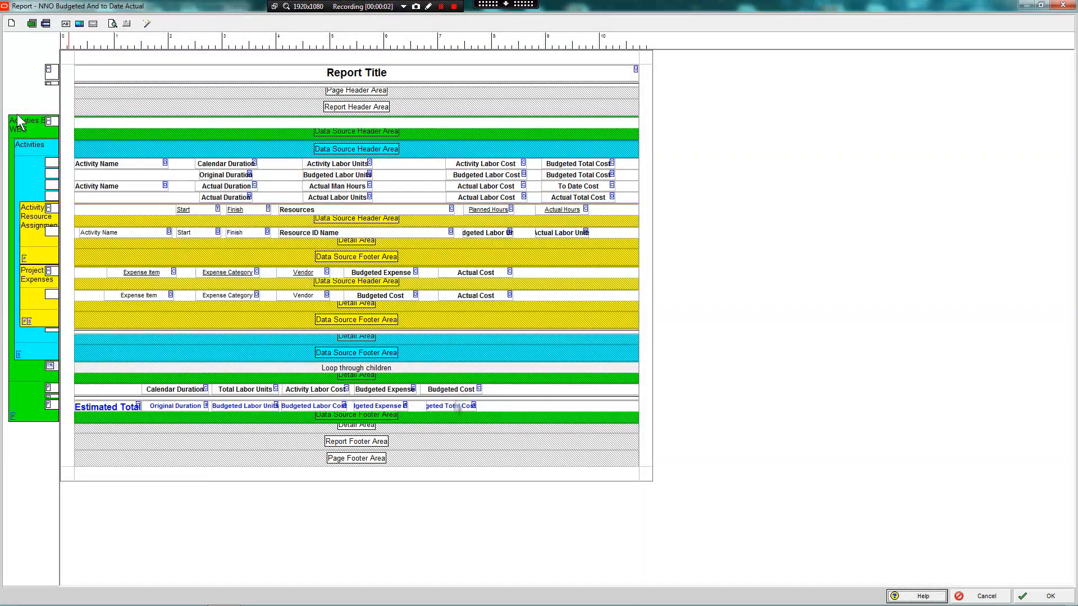
- Move the Budgeted Expense and Budgeted Cost headings and their total fields further right to free space after Activity Labor Cost
{"action": "left_click_drag", "start_coordinate": [452, 407], "coordinate": [533, 390]}
{"action": "left_click", "coordinate": [401, 393]}
{"action": "left_click_drag", "start_coordinate": [400, 393], "coordinate": [464, 406]}
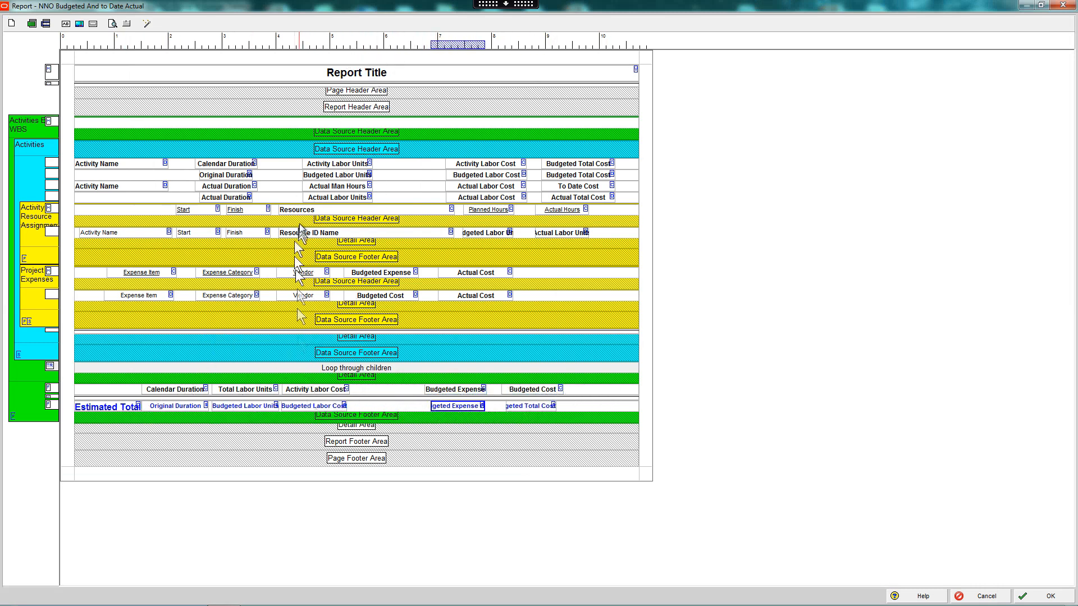
- Widen the Estimated Total label cell in the total row
{"action": "double_click", "coordinate": [97, 408]}
{"action": "left_click_drag", "start_coordinate": [501, 179], "coordinate": [742, 155]}
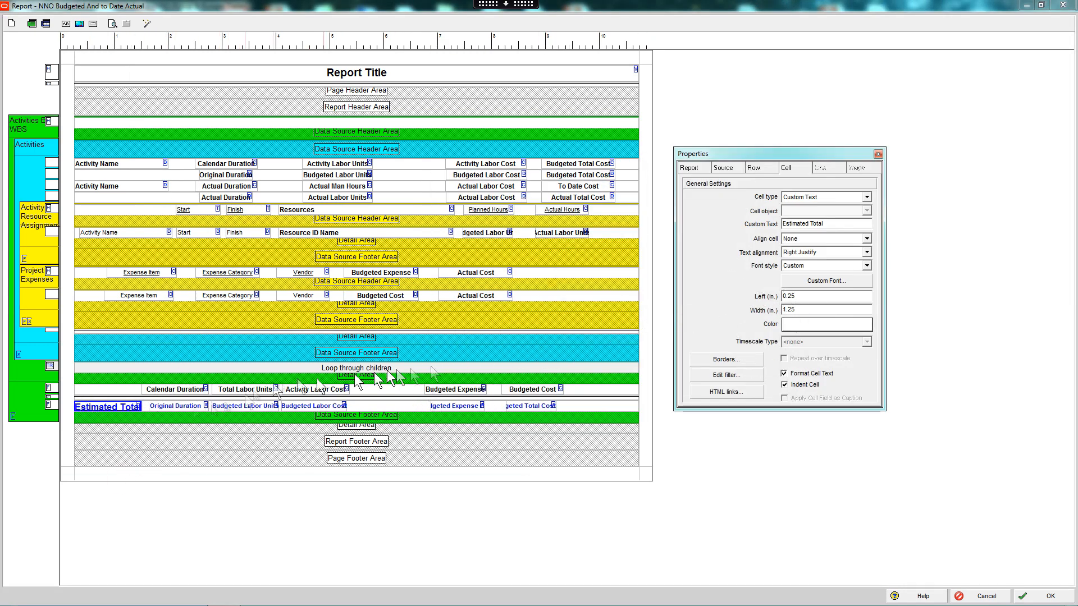
{"action": "double_click", "coordinate": [796, 309]}
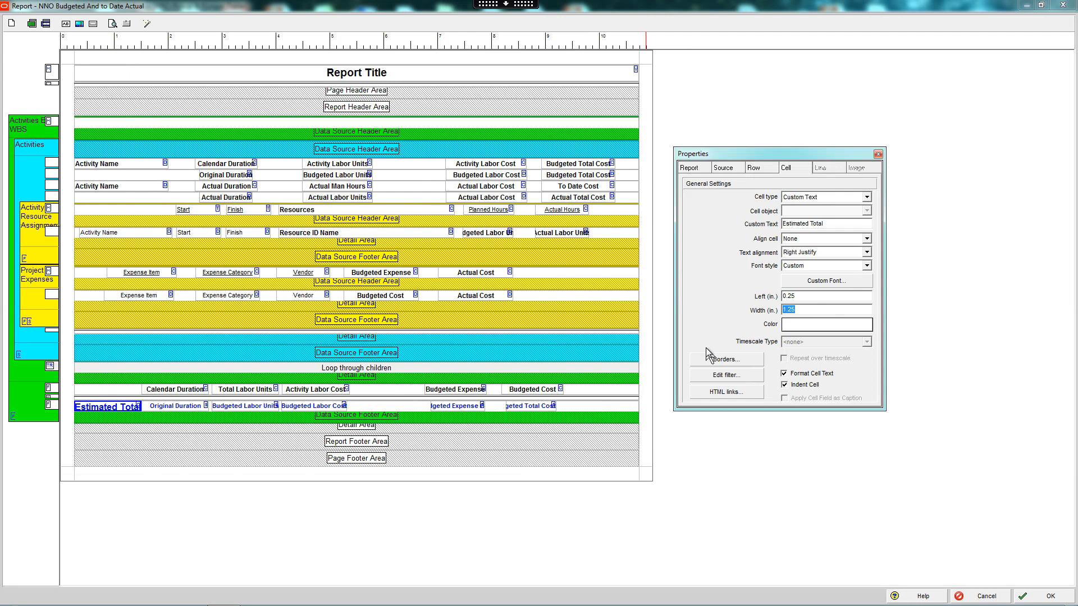
- Rename the Calendar Duration heading above the totals as Estimated Duration, set its left offset to 1.7 in, and narrow the cell
{"action": "left_click", "coordinate": [174, 390]}
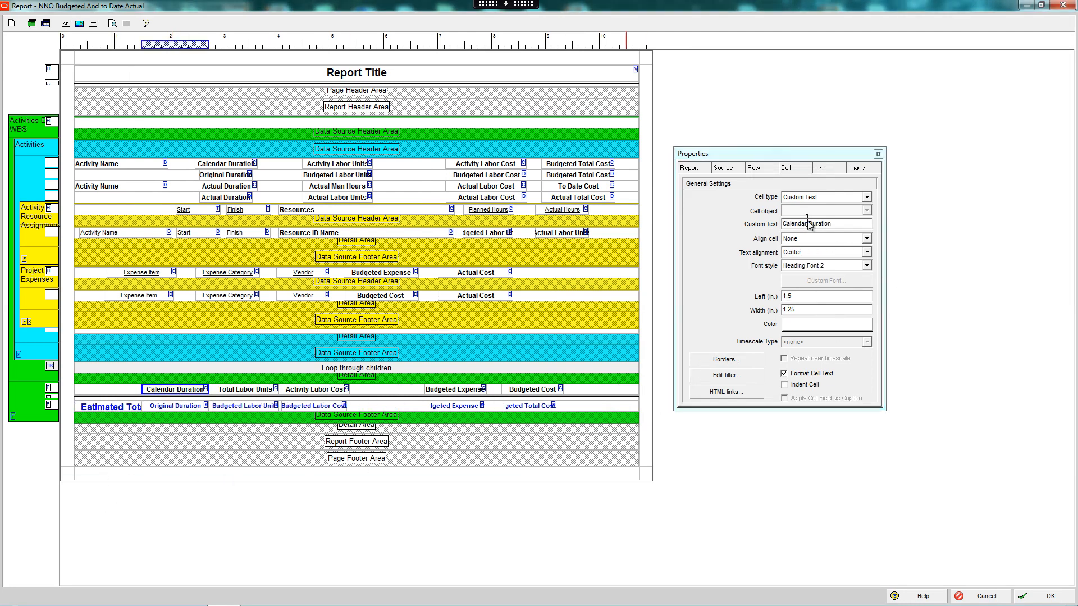
{"action": "left_click_drag", "start_coordinate": [807, 223], "coordinate": [782, 226]}
{"action": "type", "text": "Estimat"}
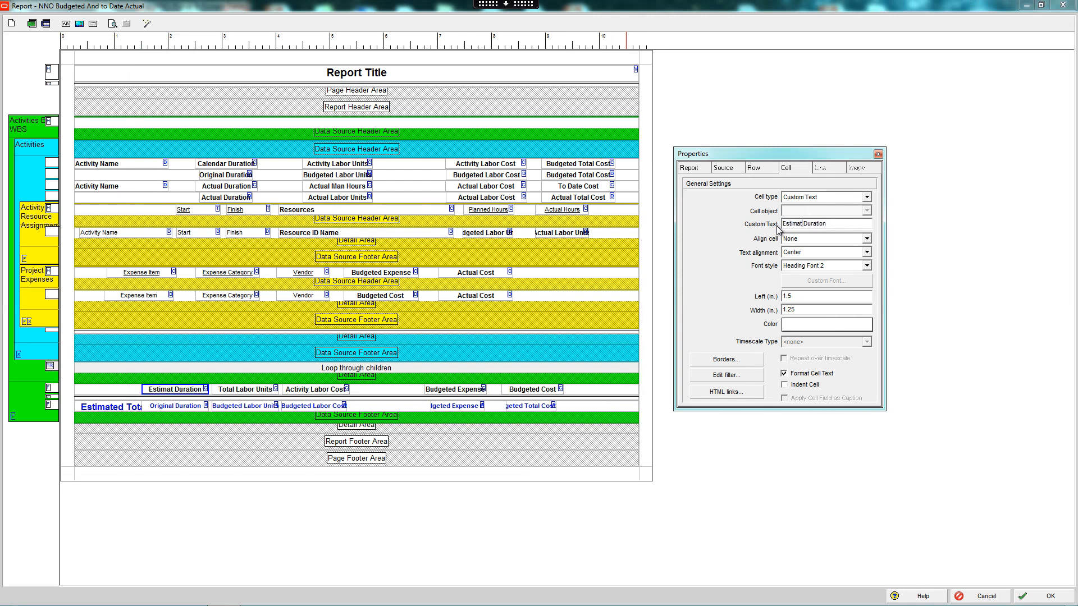
{"action": "type", "text": "ed"}
{"action": "key", "text": "Tab"}
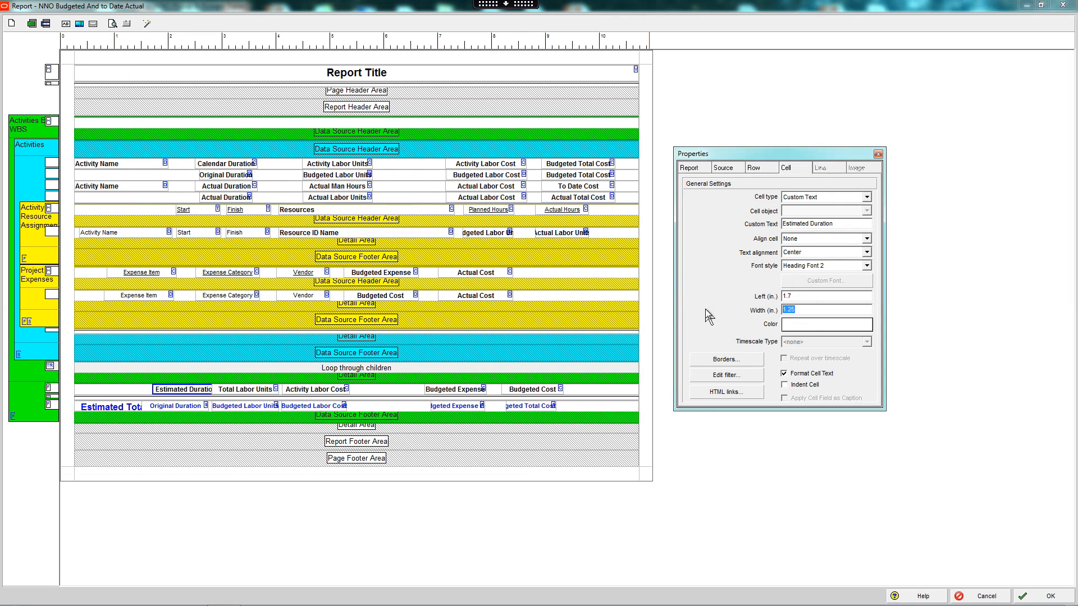
{"action": "left_click", "coordinate": [243, 390]}
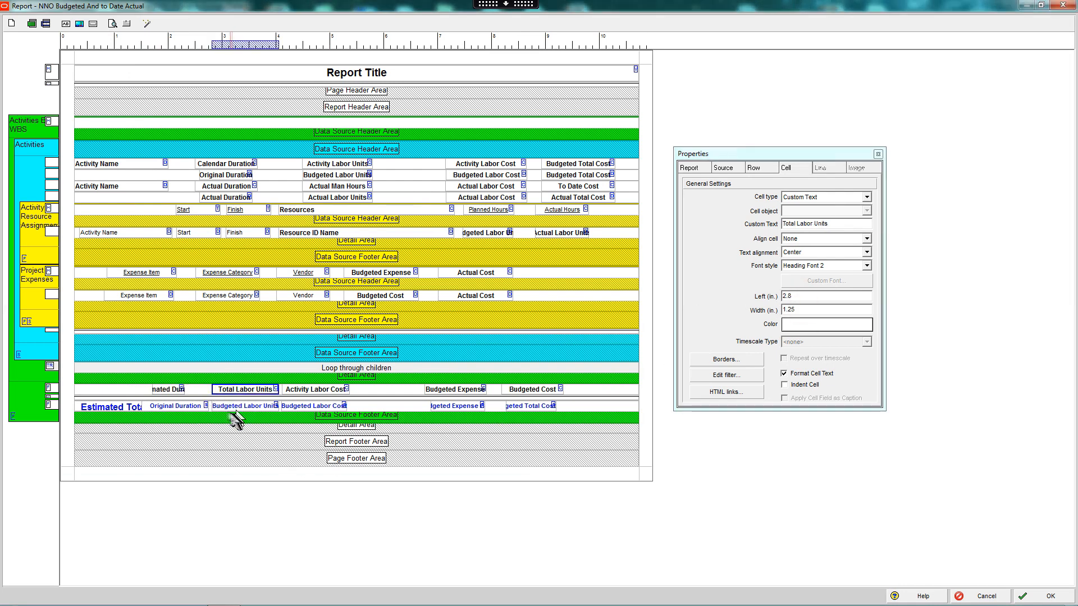
- Set the Original Duration field in the total row to a left offset of 1.7 in and a width of .604 in
{"action": "left_click", "coordinate": [189, 405]}
{"action": "left_click", "coordinate": [793, 296]}
{"action": "key", "text": "BackSpace"}
{"action": "type", "text": "7"}
{"action": "left_click_drag", "start_coordinate": [809, 307], "coordinate": [687, 322]}
{"action": "type", "text": ".604"}
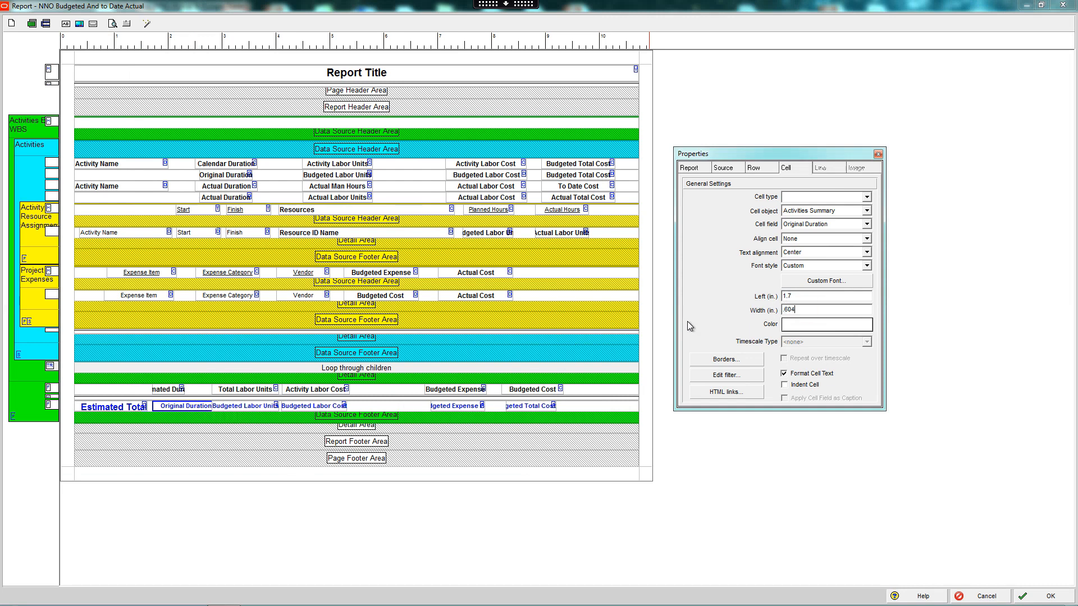
- Rename the Total Labor Units heading as Estimated Labor Hours, with a left offset of 2.5 in and a width of .604 in
{"action": "left_click", "coordinate": [245, 389]}
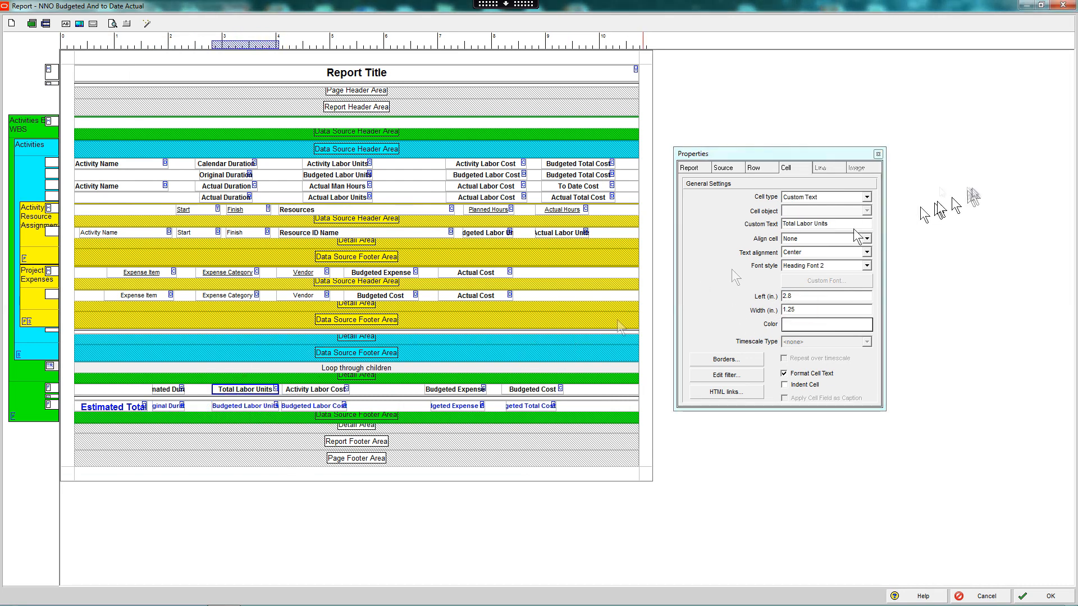
{"action": "left_click_drag", "start_coordinate": [830, 224], "coordinate": [723, 230]}
{"action": "type", "text": "Estimated "}
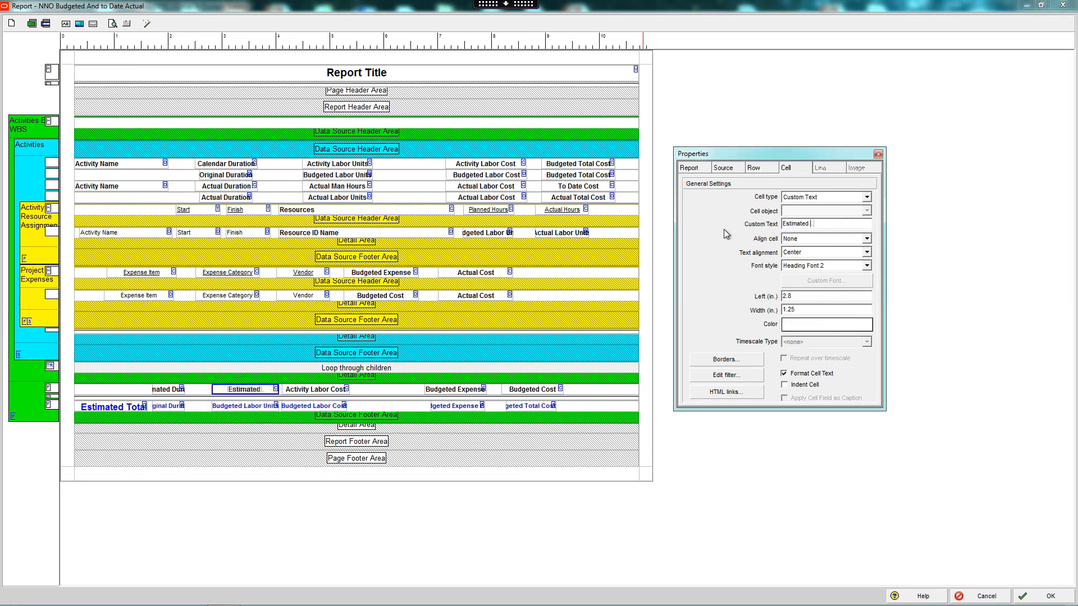
{"action": "type", "text": "Labor Hours"}
{"action": "left_click_drag", "start_coordinate": [797, 296], "coordinate": [753, 298]}
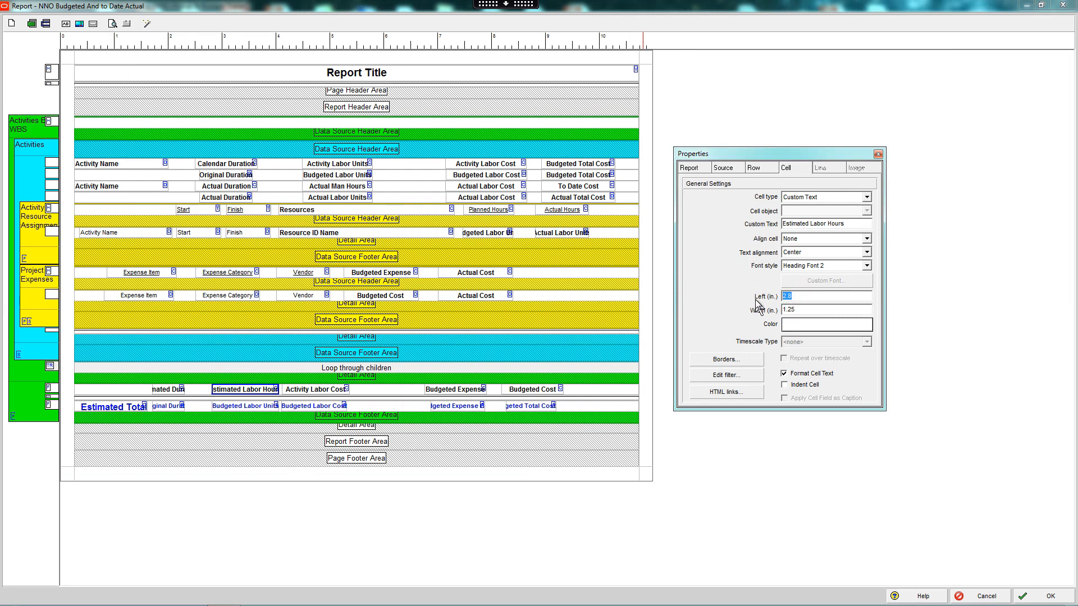
{"action": "type", "text": "2.5"}
{"action": "key", "text": "Tab"}
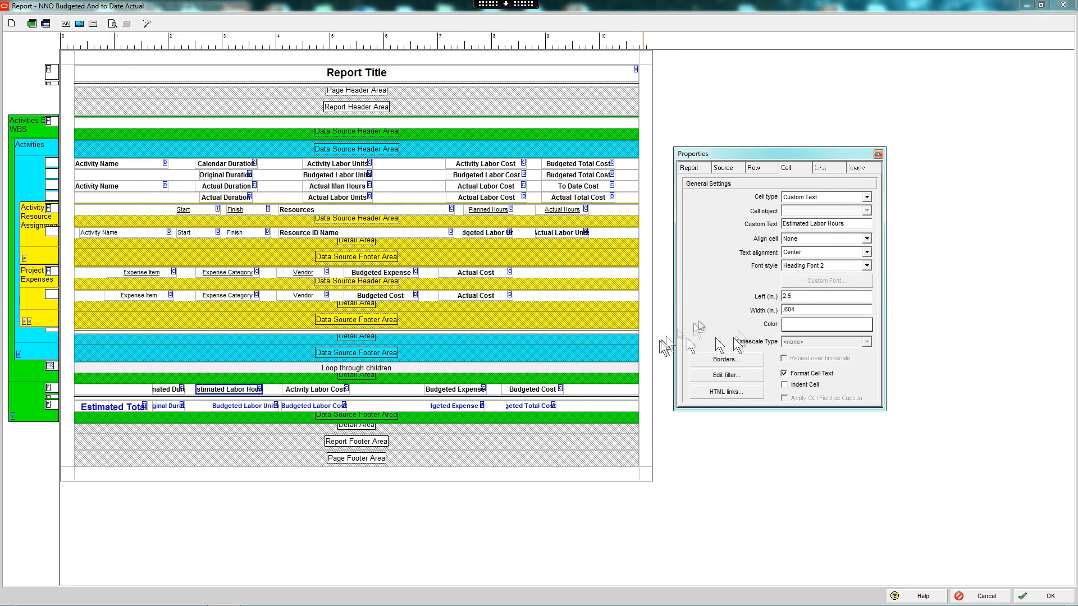
{"action": "left_click", "coordinate": [301, 393]}
- Set the Budgeted Labor Units field in the total row to a left offset of 2.4 in and a width of .604 in
{"action": "left_click", "coordinate": [217, 409]}
{"action": "left_click_drag", "start_coordinate": [798, 296], "coordinate": [722, 314]}
{"action": "type", "text": "2.4"}
{"action": "left_click", "coordinate": [805, 309]}
{"action": "type", "text": ".604"}
{"action": "left_click", "coordinate": [287, 391]}
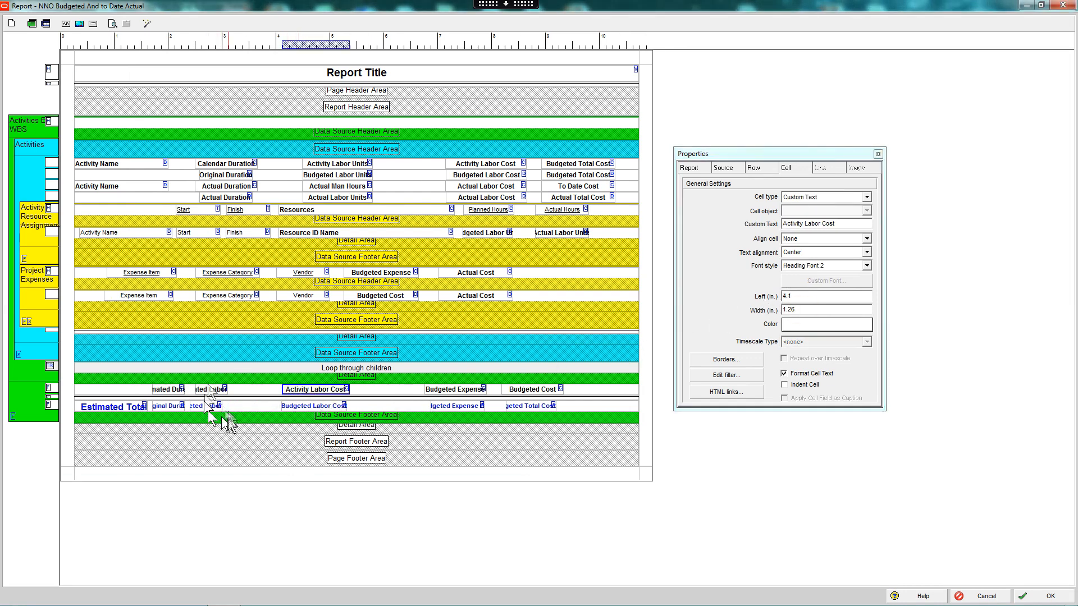
- Set the left offset of the Estimated Labor Hours heading to 2.4 in
{"action": "left_click", "coordinate": [200, 391]}
{"action": "left_click", "coordinate": [804, 296]}
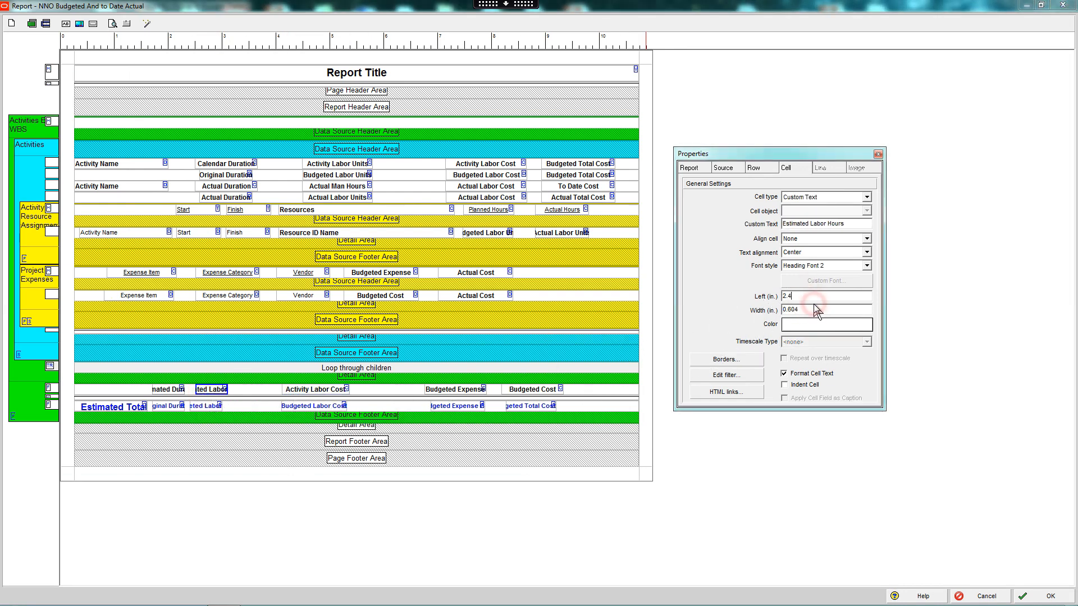
{"action": "key", "text": "Return"}
{"action": "left_click", "coordinate": [300, 390]}
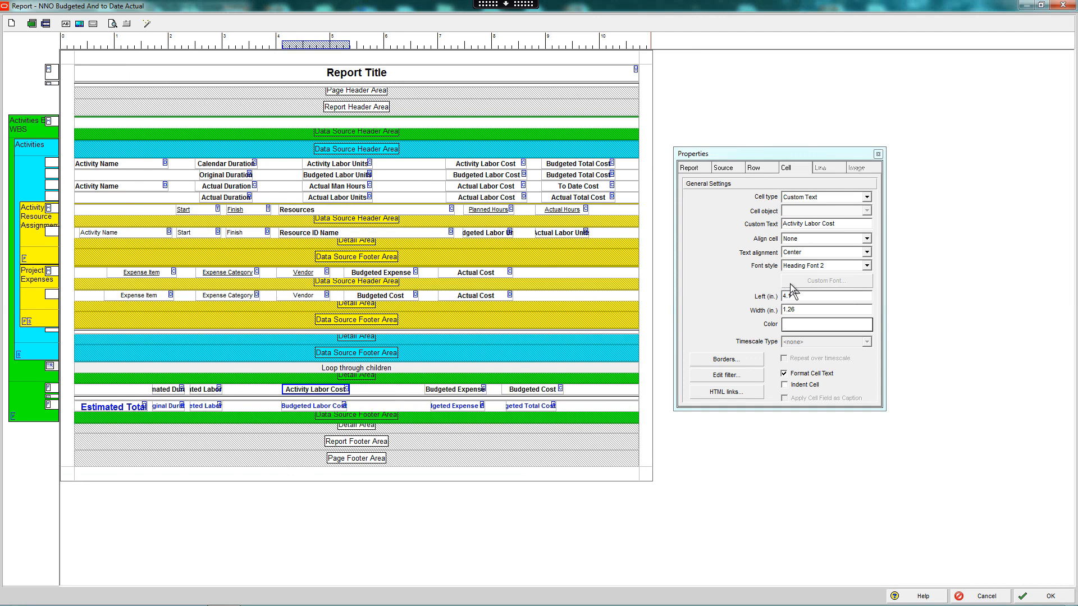
- Rename the Activity Labor Cost heading as Estamated Labor Cost, set its left offset to 3.1 in and narrow it to match the neighbouring headings
{"action": "left_click_drag", "start_coordinate": [805, 224], "coordinate": [766, 230]}
{"action": "type", "text": "Estam"}
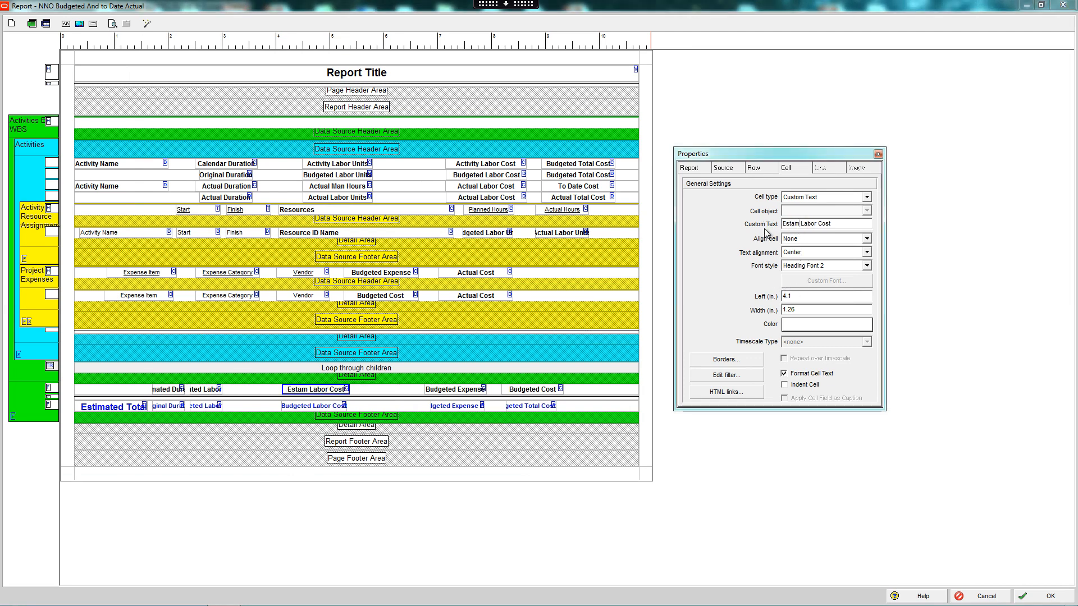
{"action": "type", "text": "ated"}
{"action": "key", "text": "BackSpace"}
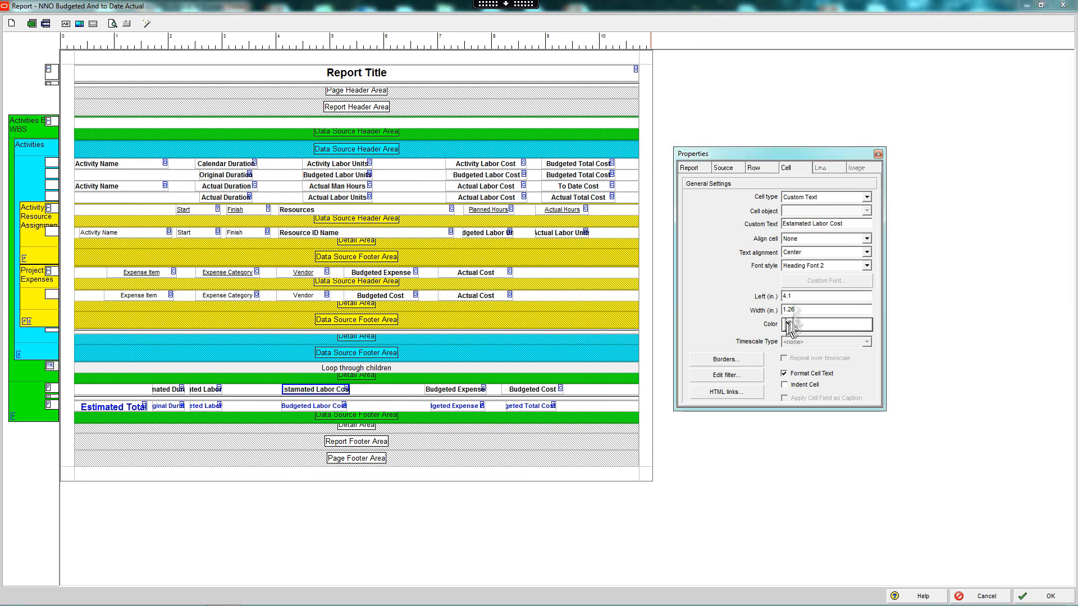
{"action": "left_click_drag", "start_coordinate": [793, 296], "coordinate": [755, 301]}
{"action": "key", "text": "Return"}
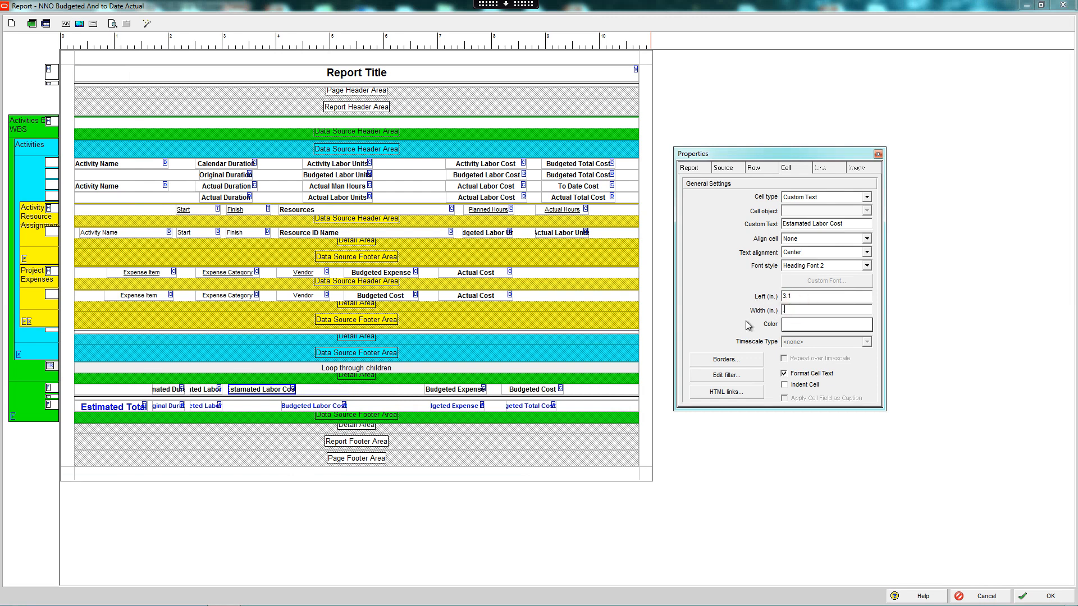
- Set the Budgeted Labor Cost field in the total row to a left offset of 3.1 in and a width of .604 in
{"action": "left_click", "coordinate": [308, 406]}
{"action": "type", "text": "3.1"}
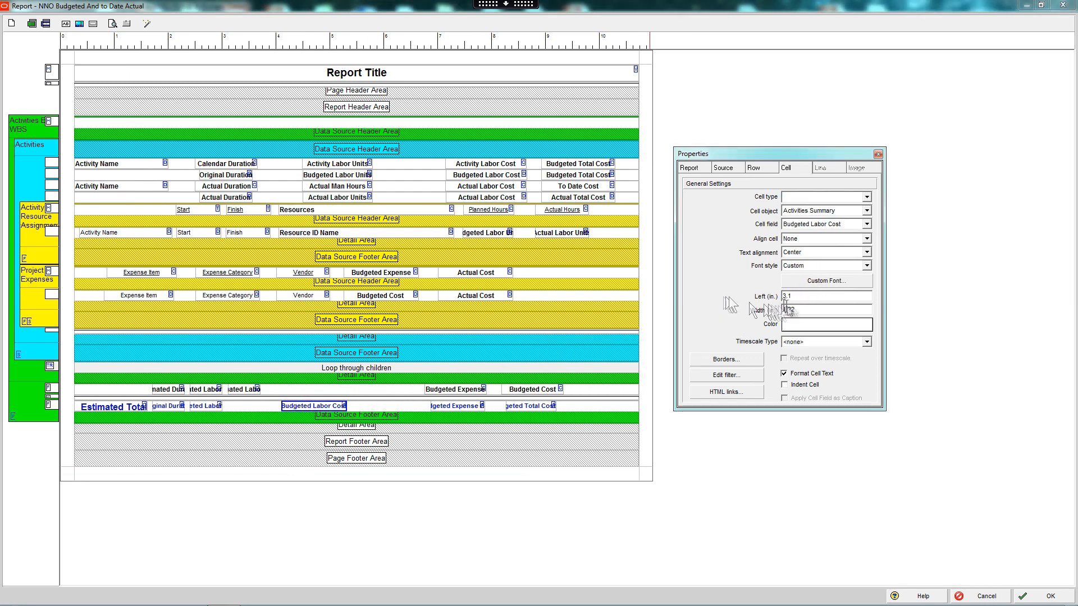
{"action": "left_click_drag", "start_coordinate": [793, 309], "coordinate": [725, 309]}
{"action": "type", "text": ".604"}
{"action": "left_click", "coordinate": [243, 389]}
- Rename the Budgeted Expense heading above the total row as Estamated Expense, with a left offset of 3.8 in and a width of .604 in
{"action": "left_click", "coordinate": [455, 389]}
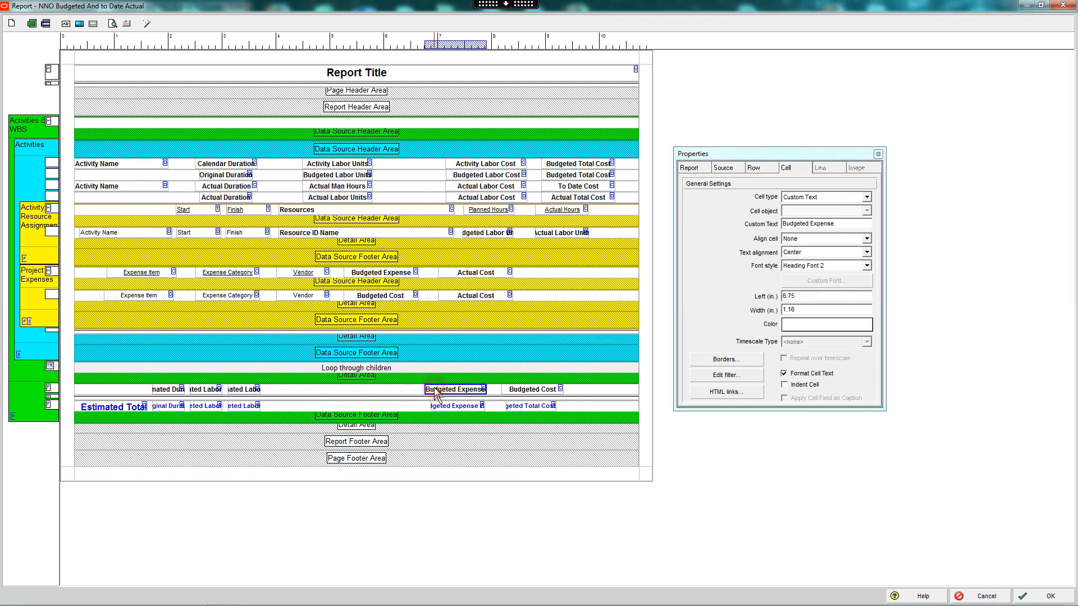
{"action": "double_click", "coordinate": [797, 224]}
{"action": "type", "text": "Estamated"}
{"action": "left_click_drag", "start_coordinate": [797, 296], "coordinate": [721, 315]}
{"action": "type", "text": "3.8"}
{"action": "type", "text": ".604"}
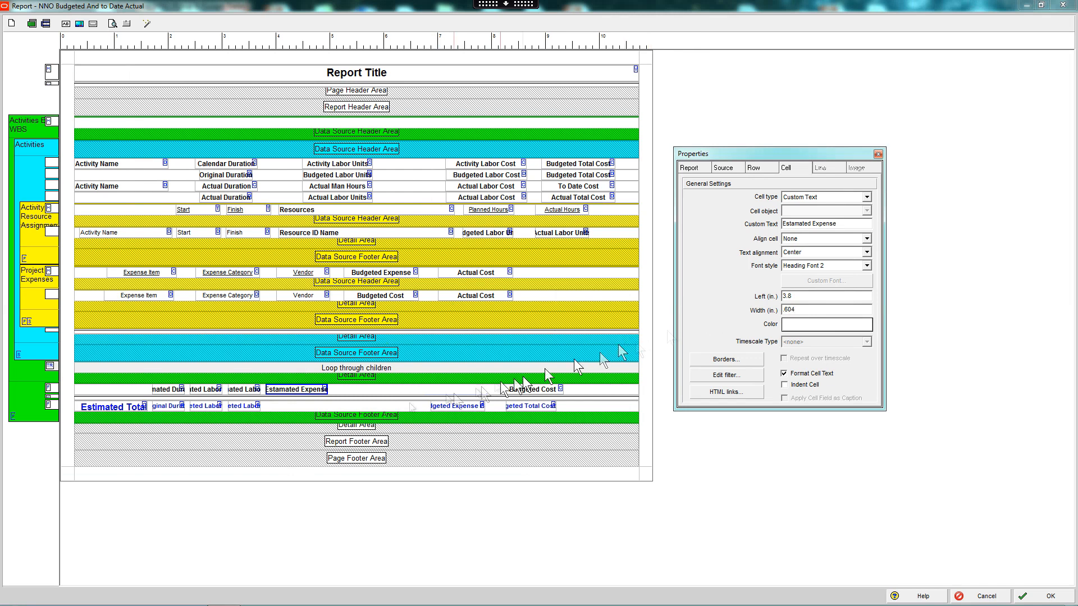
- Set the Budgeted Expense Cost field in the total row to a left offset of 3.8 in and a width of .604 in
{"action": "left_click", "coordinate": [456, 405]}
{"action": "left_click_drag", "start_coordinate": [853, 296], "coordinate": [721, 314]}
{"action": "type", "text": ".604"}
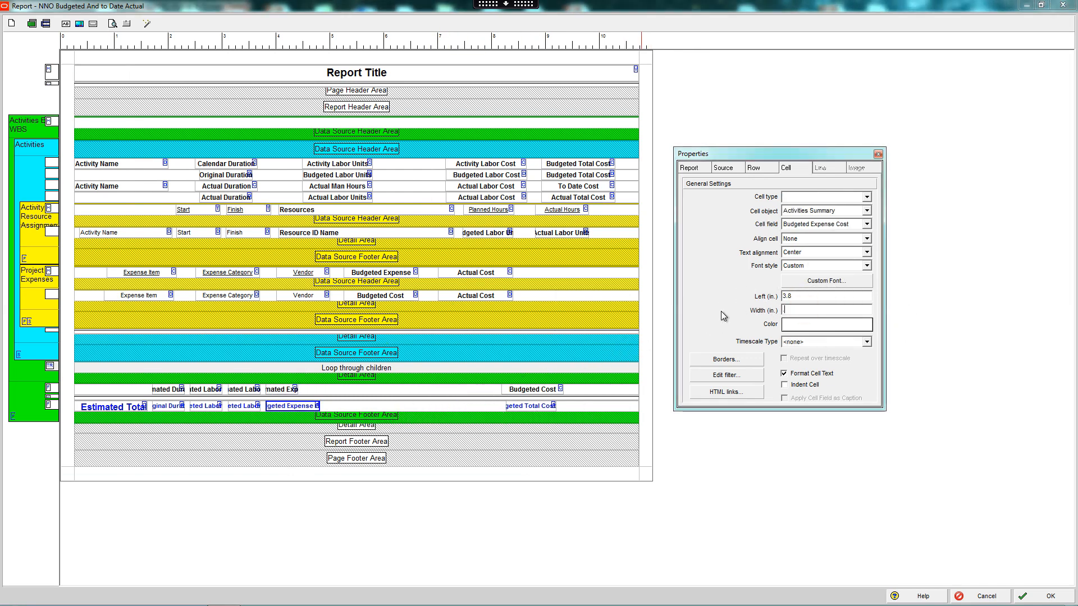
- Rename the Budgeted Cost heading above the total row as Estamated Cost, with a left offset of 4.5 in and a width of .646 in
{"action": "left_click", "coordinate": [536, 391]}
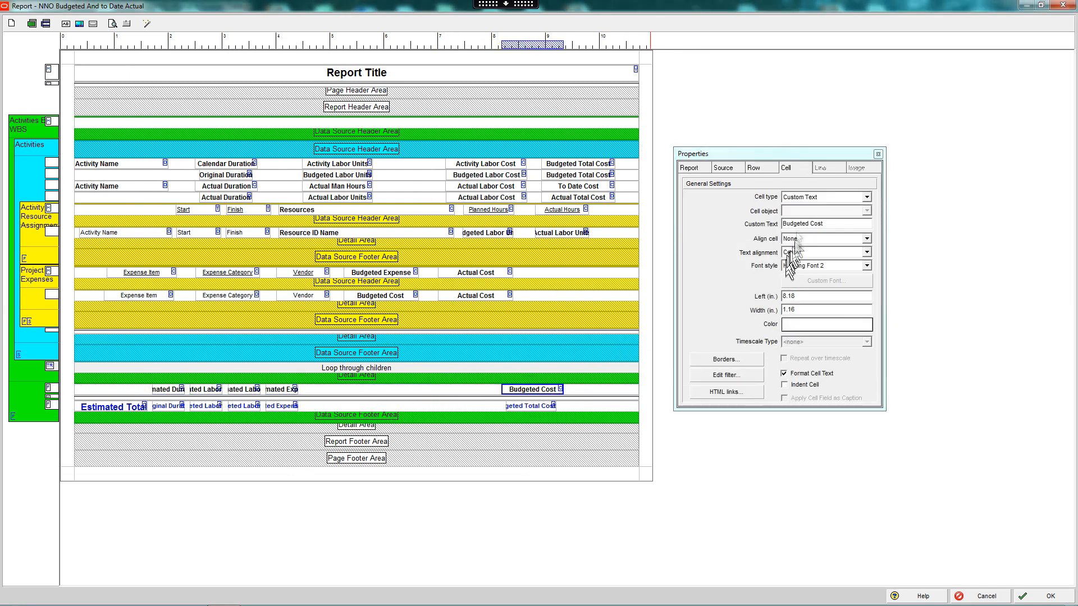
{"action": "left_click_drag", "start_coordinate": [803, 224], "coordinate": [779, 225]}
{"action": "type", "text": "Estamat"}
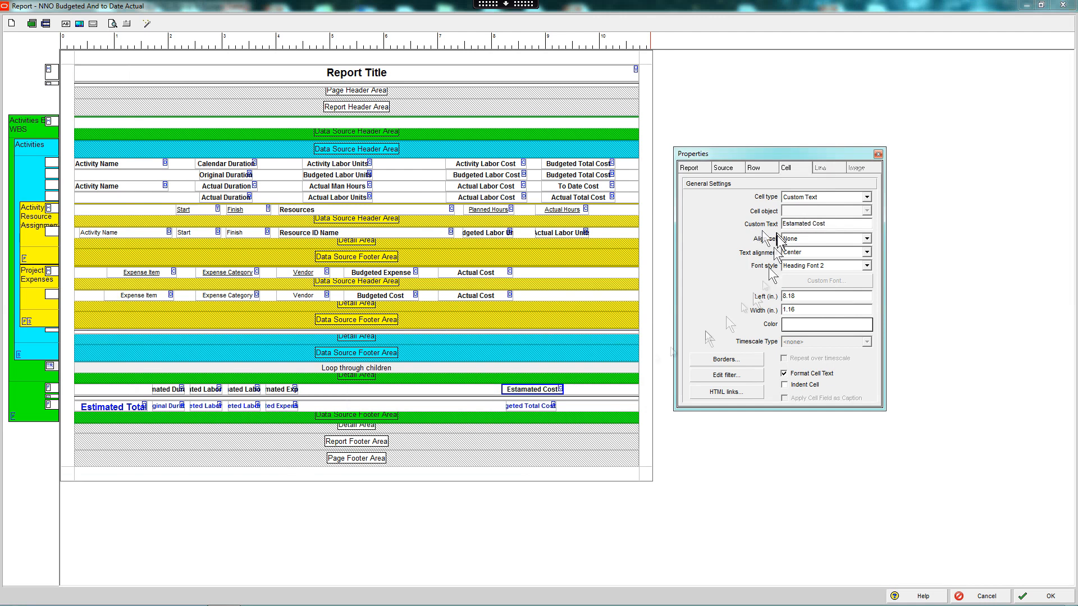
{"action": "left_click_drag", "start_coordinate": [808, 296], "coordinate": [717, 298]}
{"action": "type", "text": "4.5"}
{"action": "left_click_drag", "start_coordinate": [803, 311], "coordinate": [710, 307]}
{"action": "type", "text": ".644"}
- Set the Budgeted Total Cost field in the total row to a left offset of 4.5 in and a width of .646 in
{"action": "left_click", "coordinate": [458, 390]}
{"action": "left_click", "coordinate": [530, 406]}
{"action": "type", "text": "4.5"}
{"action": "left_click_drag", "start_coordinate": [806, 310], "coordinate": [715, 310]}
{"action": "type", "text": ".644"}
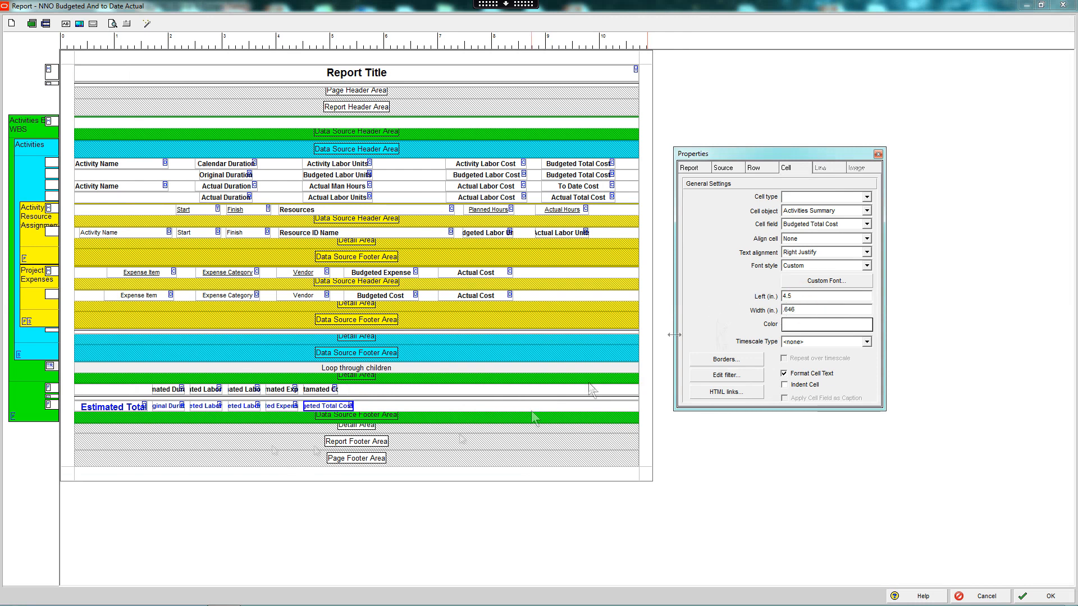
{"action": "left_click", "coordinate": [589, 387]}
- Preview the report and examine the spacing of the estimated headings and totals on its last page
{"action": "left_click", "coordinate": [878, 154]}
{"action": "left_click", "coordinate": [112, 24]}
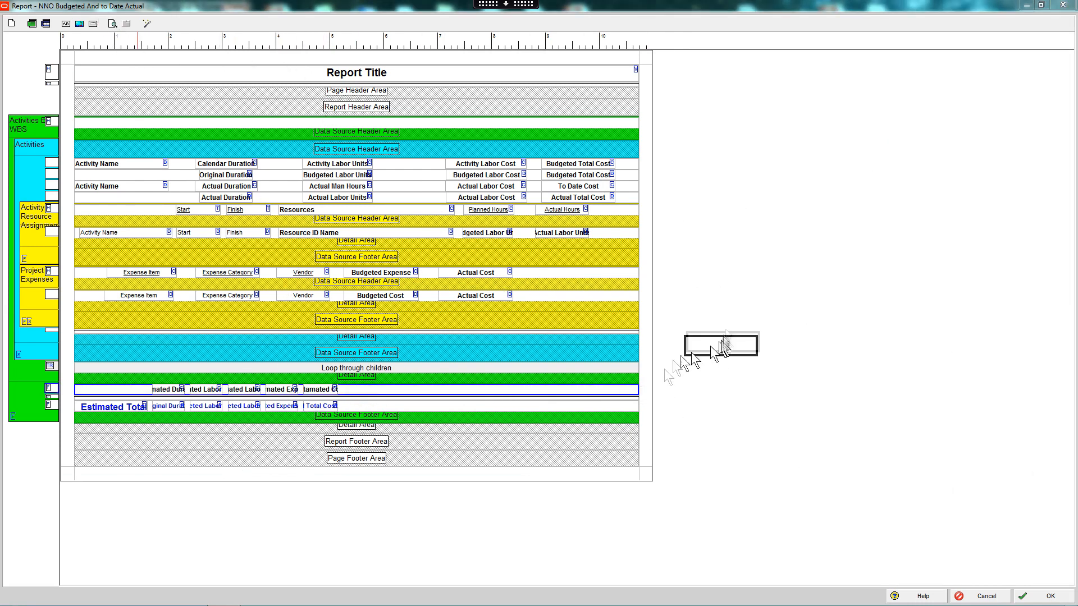
{"action": "scroll", "coordinate": [730, 235], "scroll_direction": "down", "scroll_amount": 2}
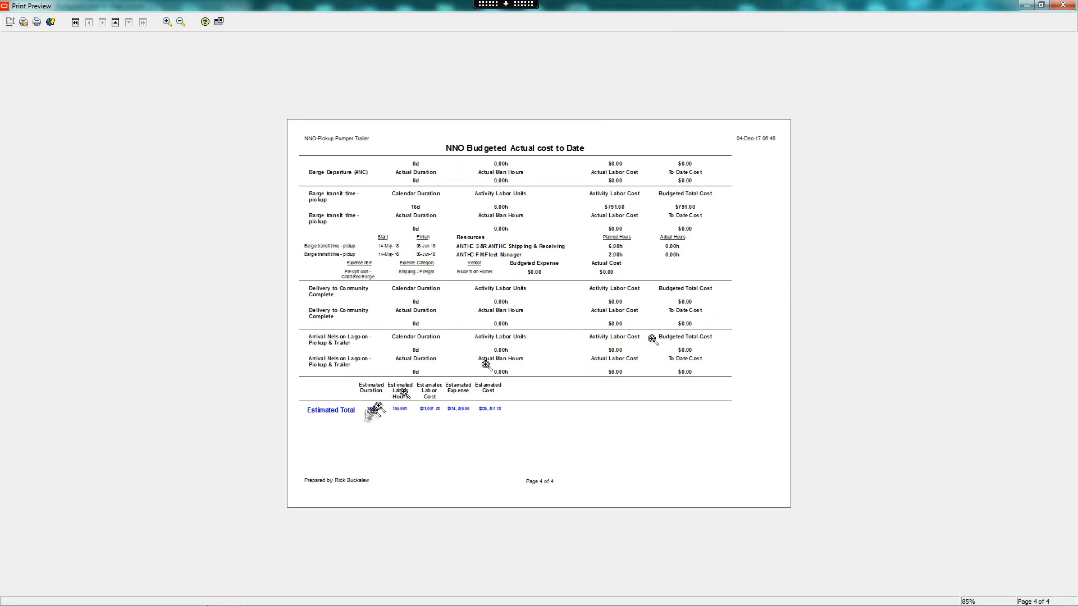
{"action": "left_click", "coordinate": [383, 431]}
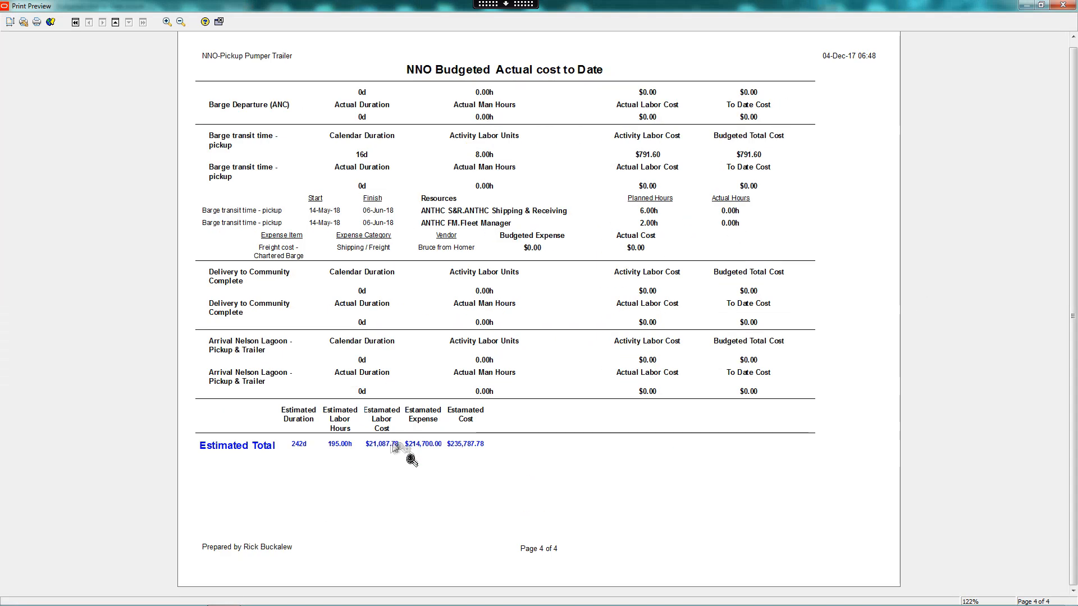
{"action": "left_click", "coordinate": [409, 461]}
{"action": "left_click", "coordinate": [385, 380]}
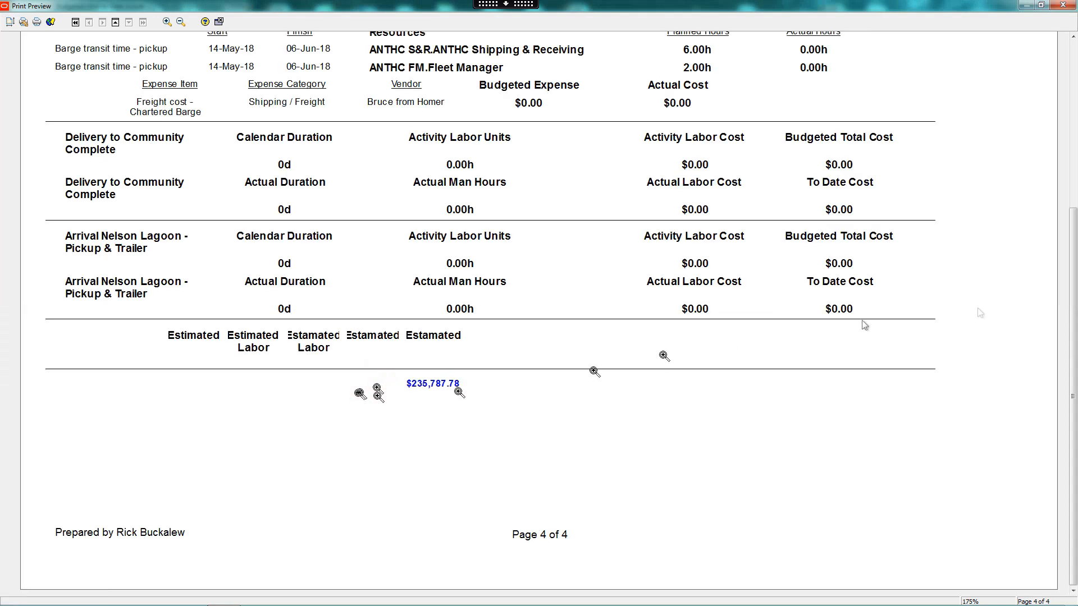
{"action": "left_click", "coordinate": [1072, 252]}
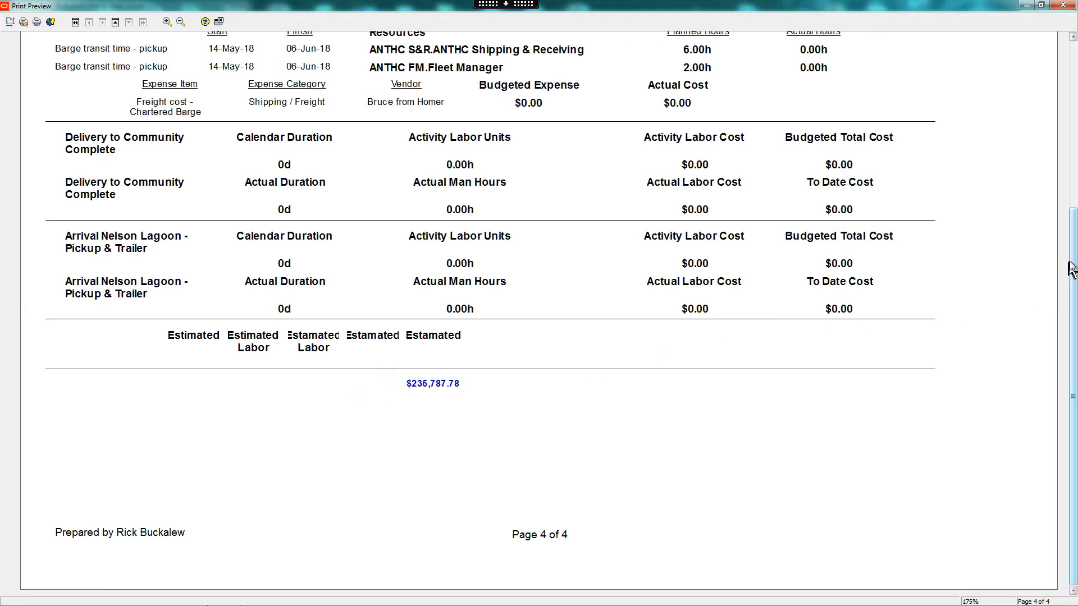
{"action": "left_click_drag", "start_coordinate": [1072, 259], "coordinate": [1073, 236]}
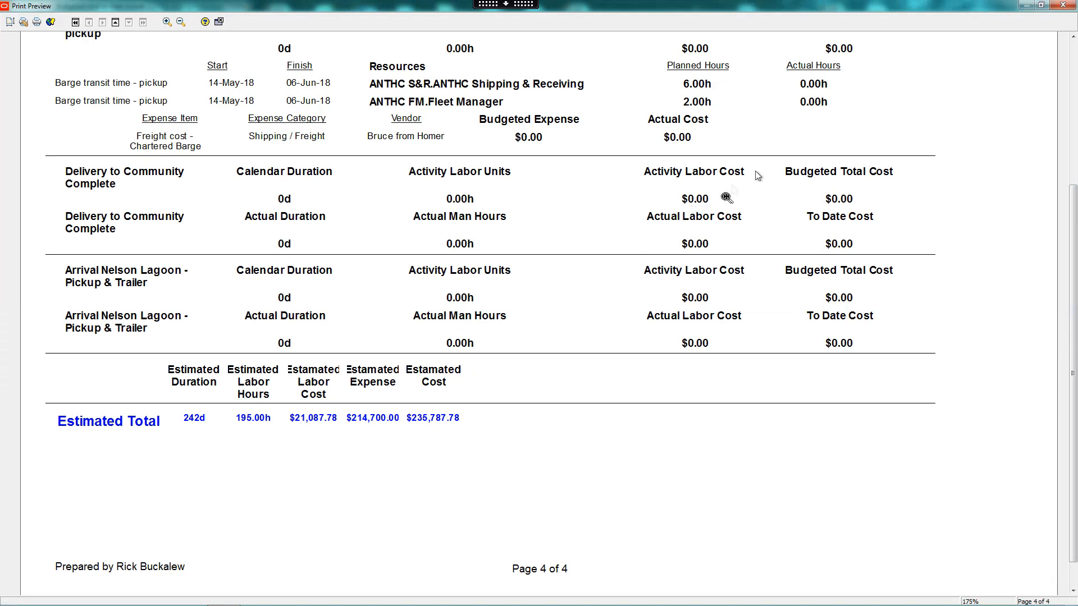
{"action": "left_click", "coordinate": [1063, 5]}
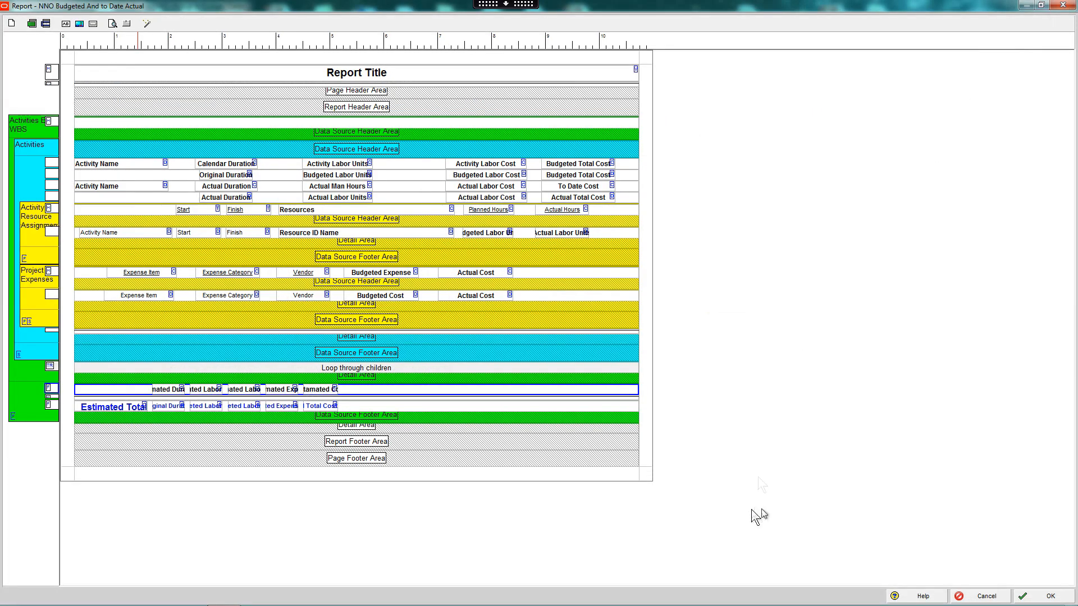
- Save the report layout changes
{"action": "left_click", "coordinate": [1040, 595]}
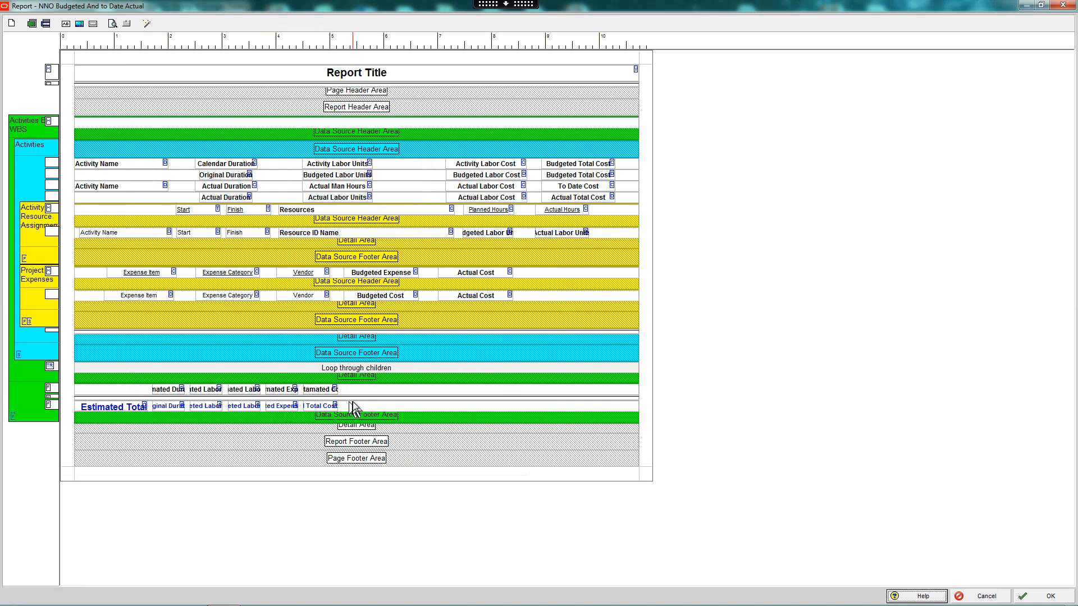
- Copy the Estimated Total label within the total row and place the copy after the Budgeted Total Cost field, about 5.28 in from the left
{"action": "left_click", "coordinate": [112, 408]}
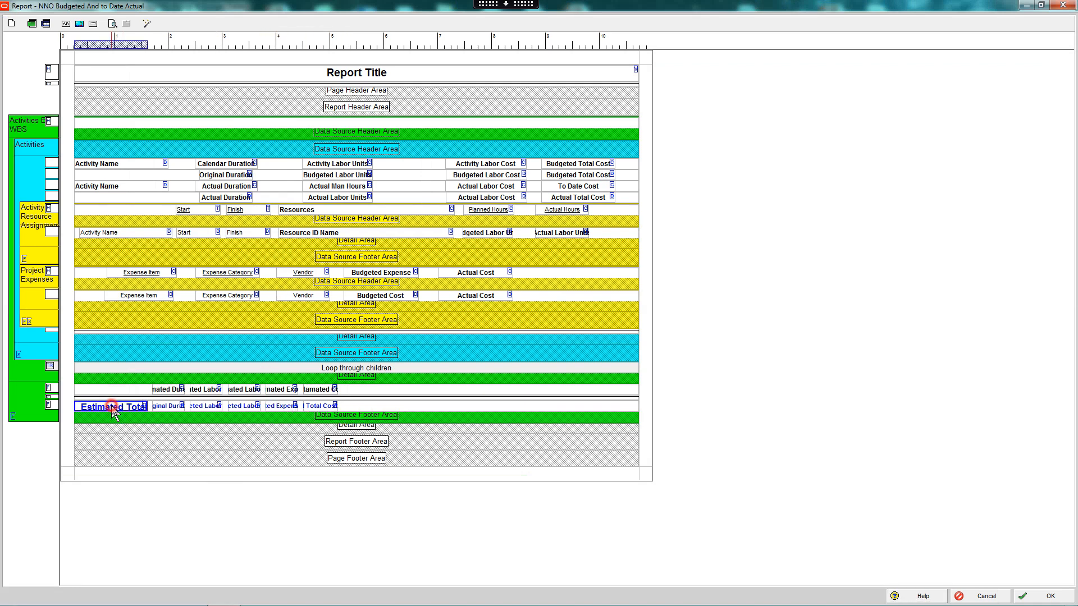
{"action": "right_click", "coordinate": [112, 408]}
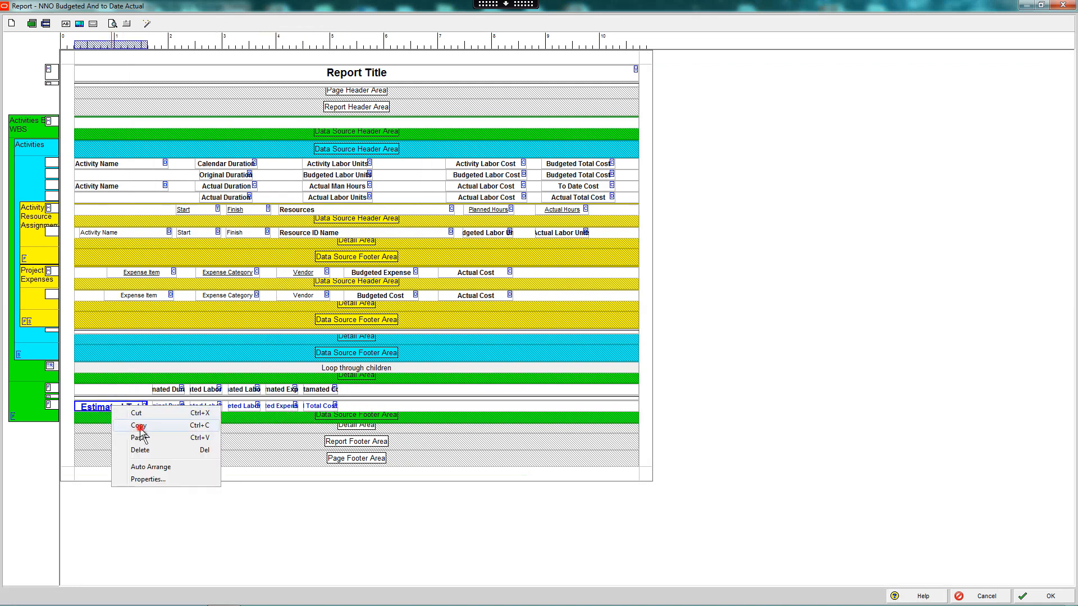
{"action": "left_click", "coordinate": [140, 426]}
{"action": "left_click", "coordinate": [397, 408]}
{"action": "right_click", "coordinate": [397, 409]}
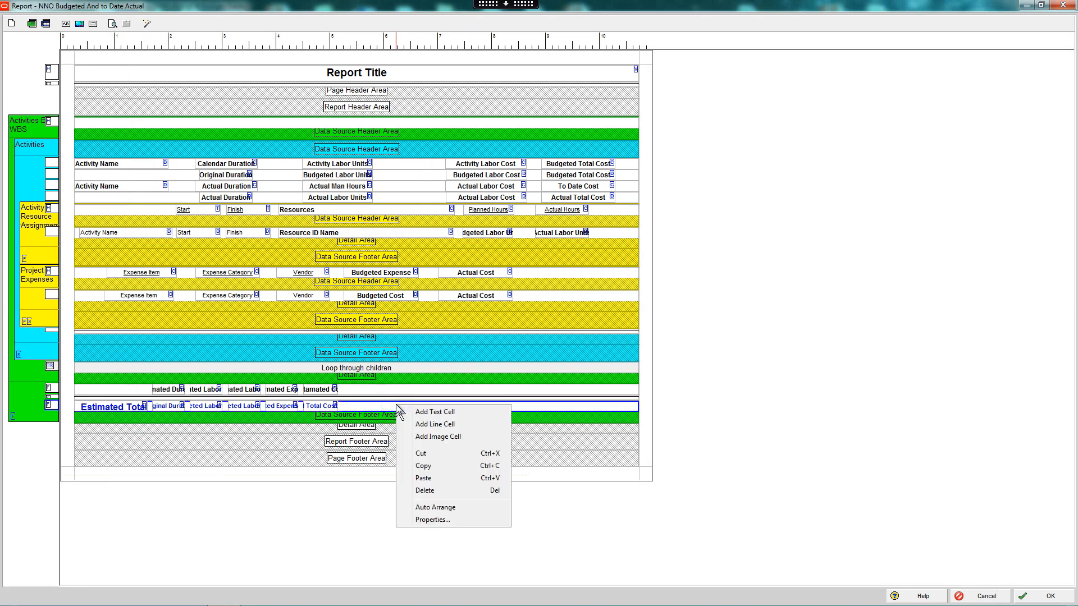
{"action": "left_click", "coordinate": [423, 477]}
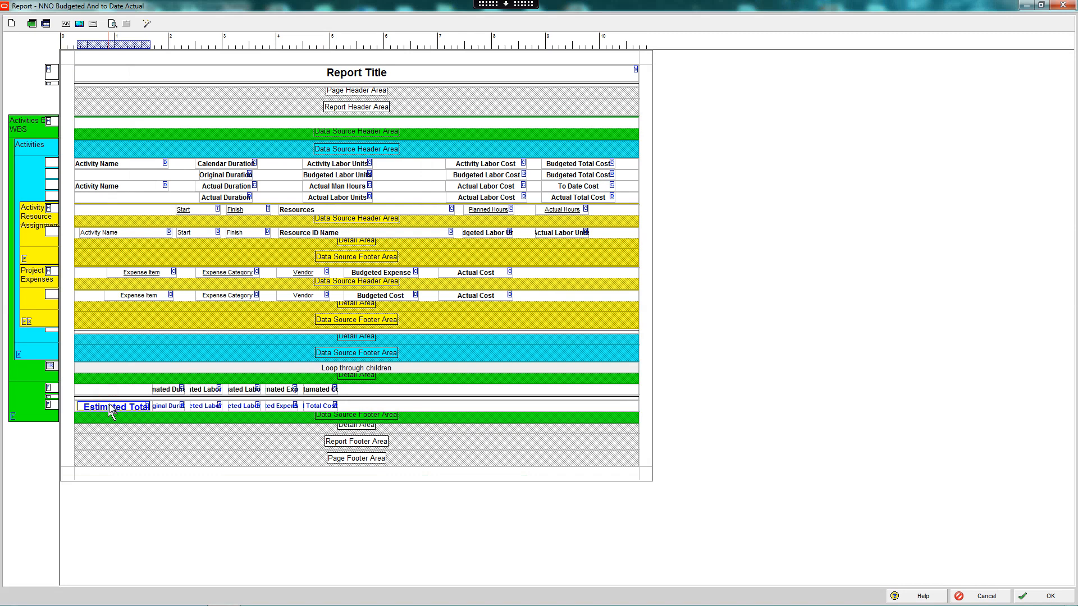
{"action": "left_click_drag", "start_coordinate": [111, 411], "coordinate": [377, 407]}
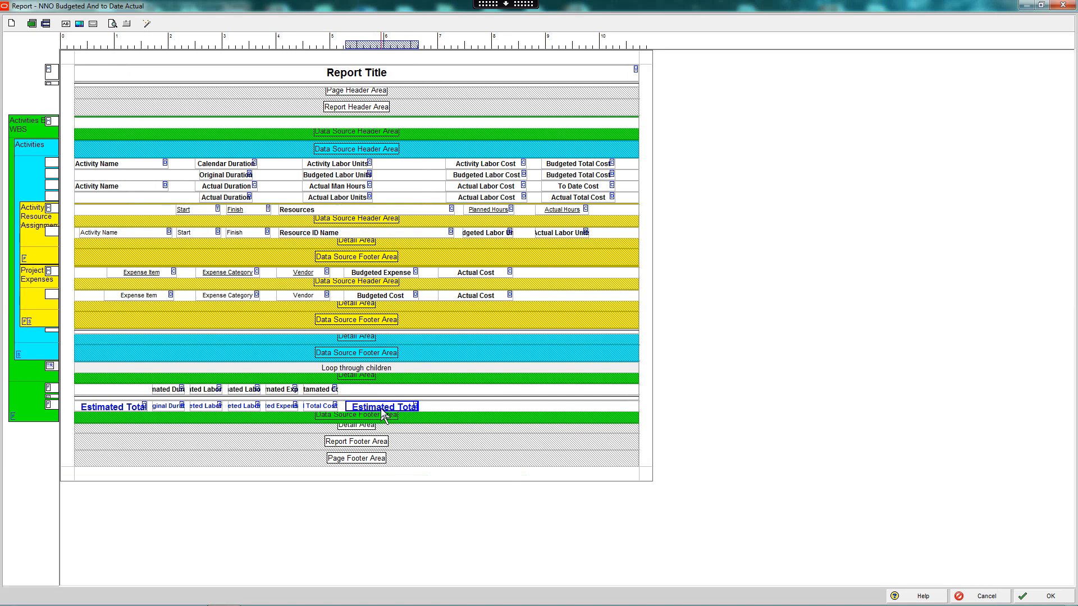
- Rename the copied Estimated Total label as Actual Total, with a left offset of 6.28 in and a width of .865 in
{"action": "right_click", "coordinate": [383, 414]}
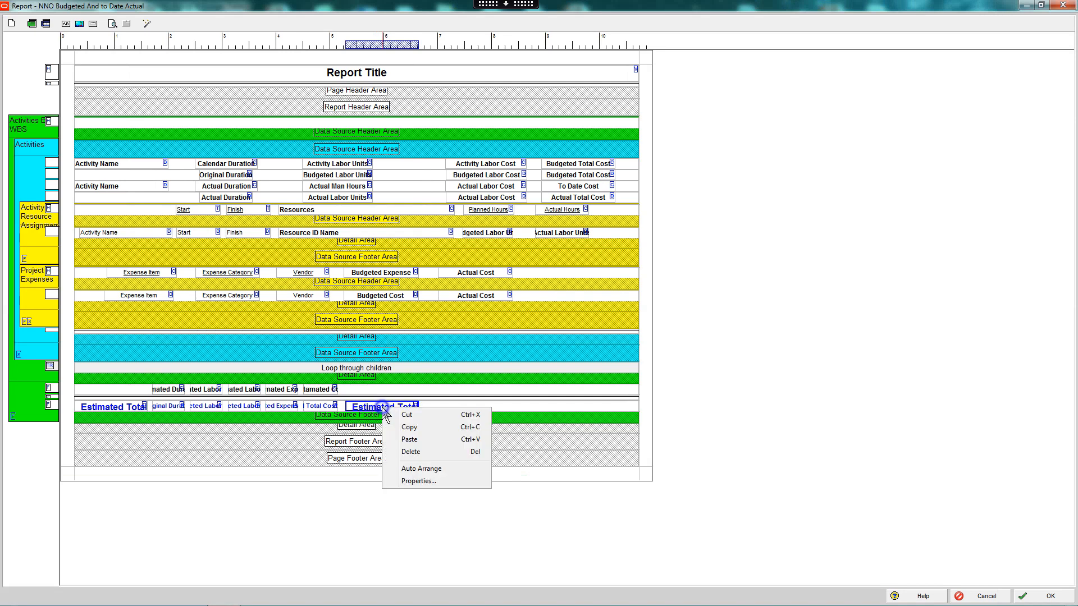
{"action": "left_click", "coordinate": [405, 481]}
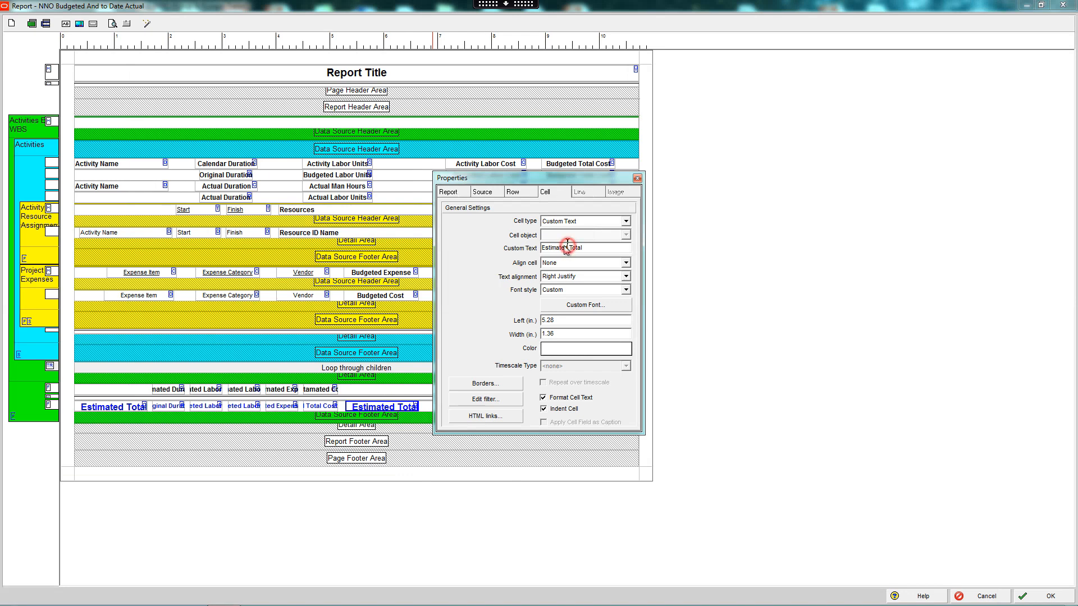
{"action": "left_click_drag", "start_coordinate": [565, 247], "coordinate": [531, 248]}
{"action": "type", "text": "Actual"}
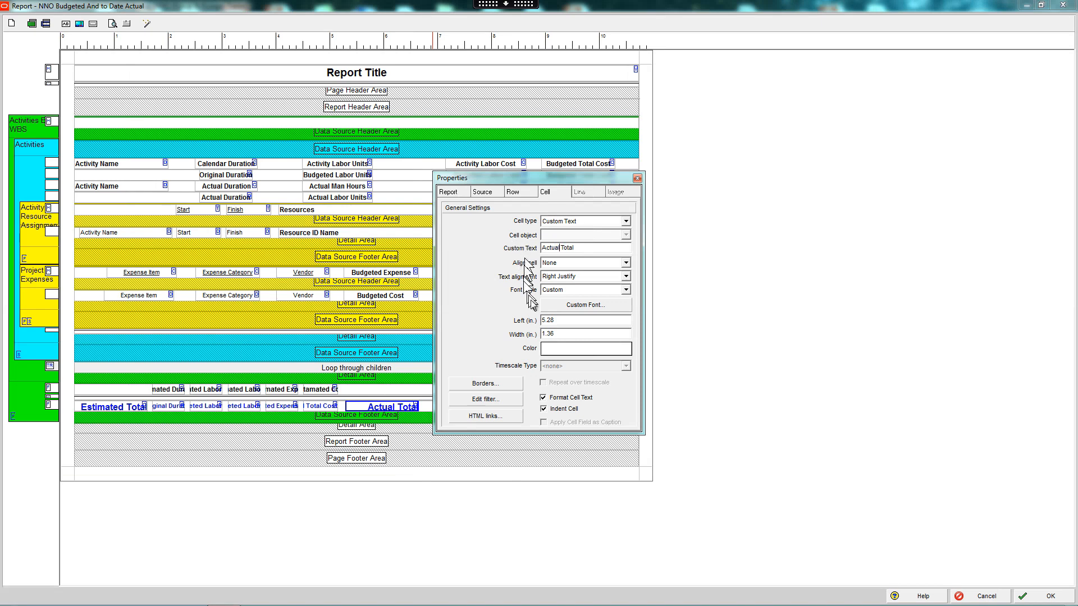
{"action": "left_click_drag", "start_coordinate": [564, 321], "coordinate": [536, 325]}
{"action": "left_click_drag", "start_coordinate": [554, 334], "coordinate": [528, 344]}
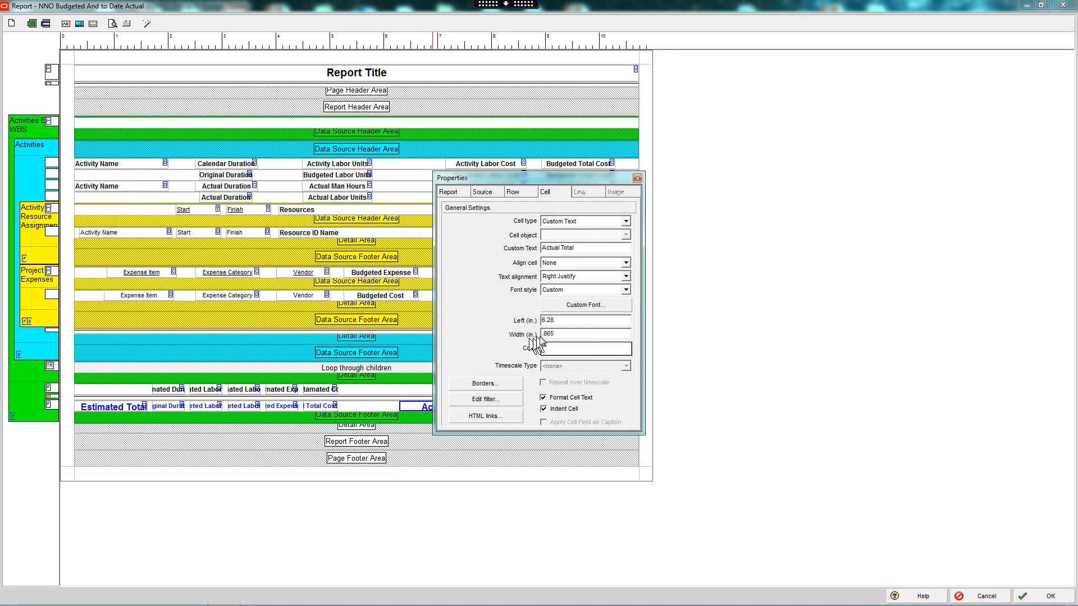
{"action": "left_click_drag", "start_coordinate": [578, 178], "coordinate": [831, 159]}
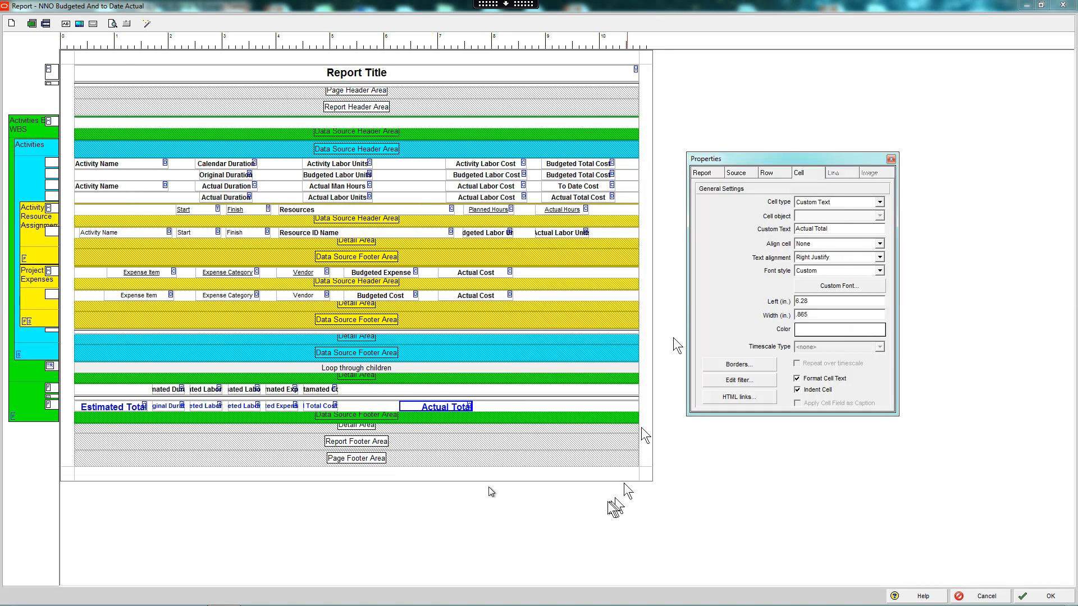
{"action": "left_click", "coordinate": [891, 159]}
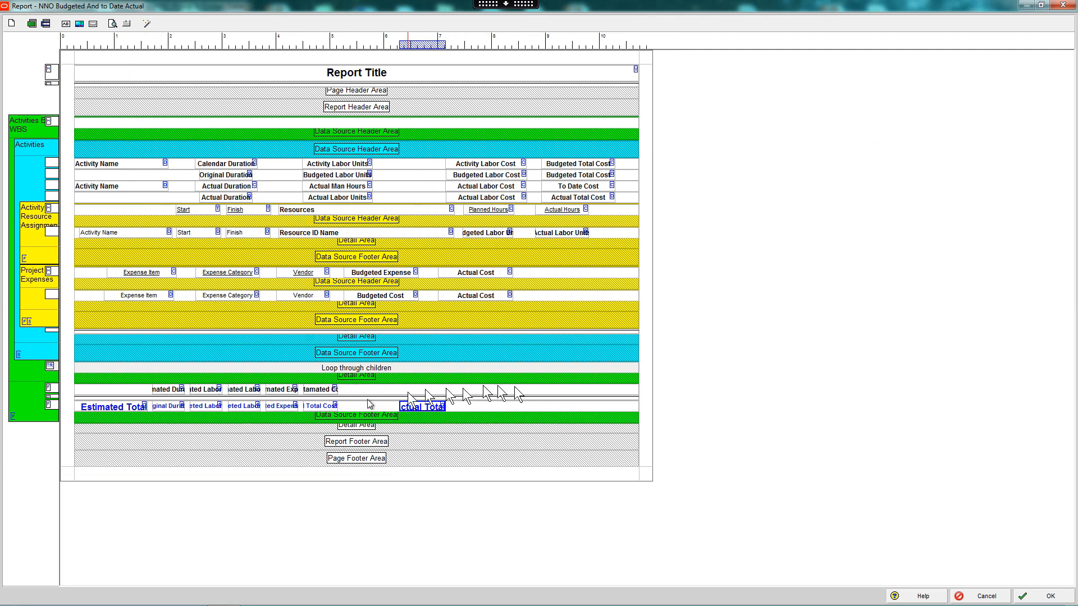
- Copy the Estimated Duration heading within its row and place the copy just past the Actual Total label
{"action": "left_click", "coordinate": [161, 388]}
{"action": "right_click", "coordinate": [162, 394]}
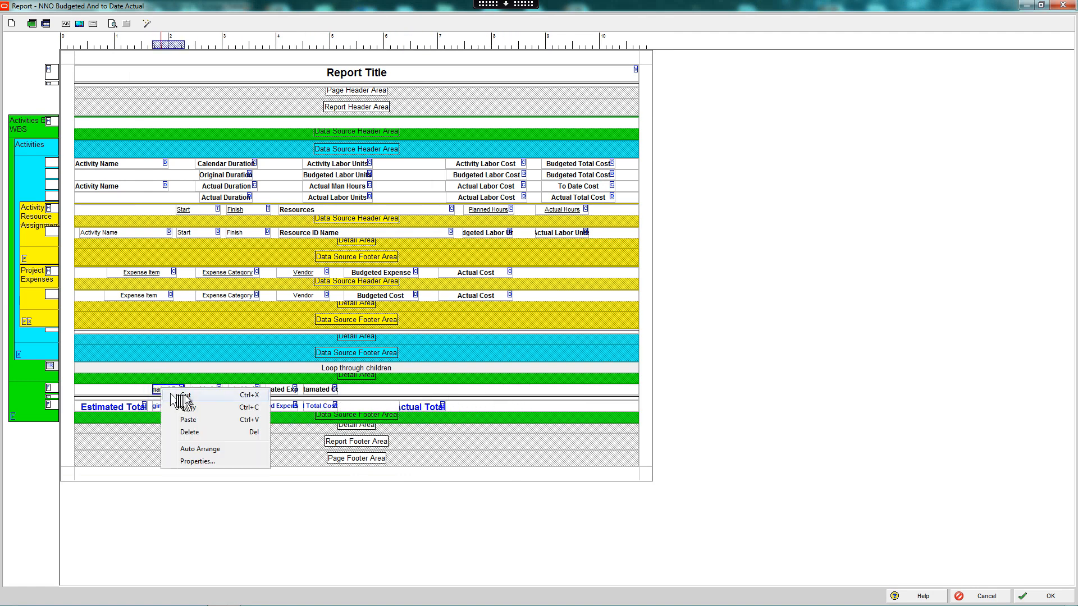
{"action": "left_click", "coordinate": [193, 406]}
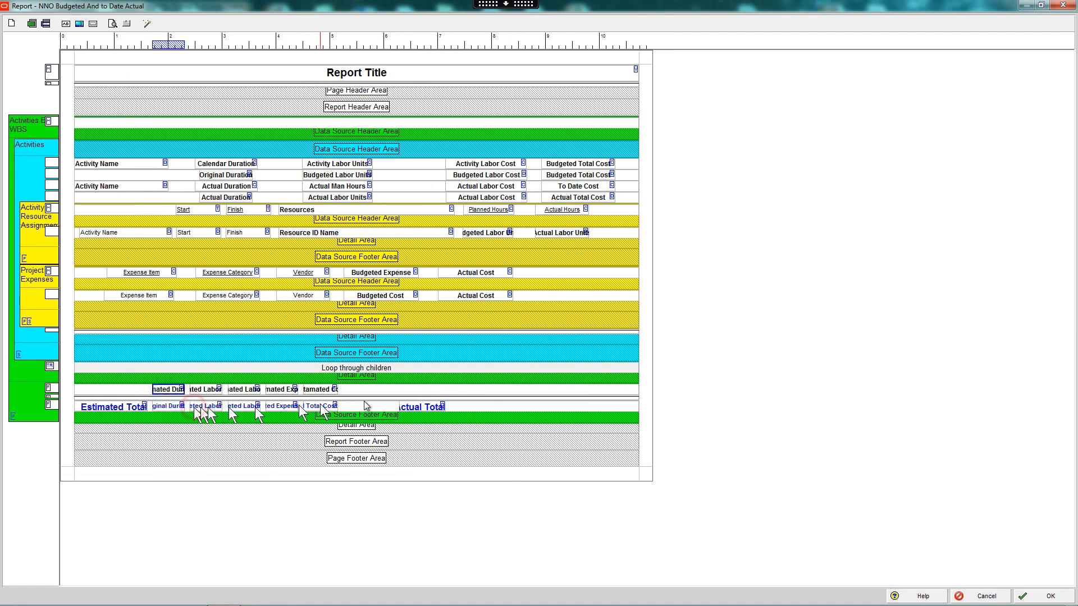
{"action": "right_click", "coordinate": [461, 392]}
{"action": "left_click", "coordinate": [487, 466]}
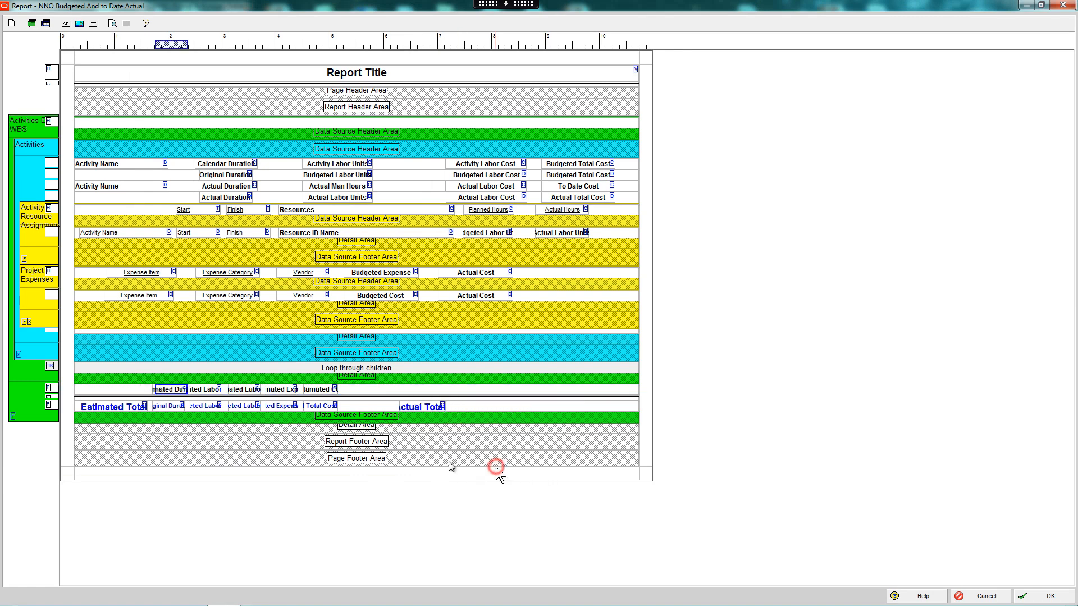
{"action": "left_click_drag", "start_coordinate": [171, 394], "coordinate": [465, 389]}
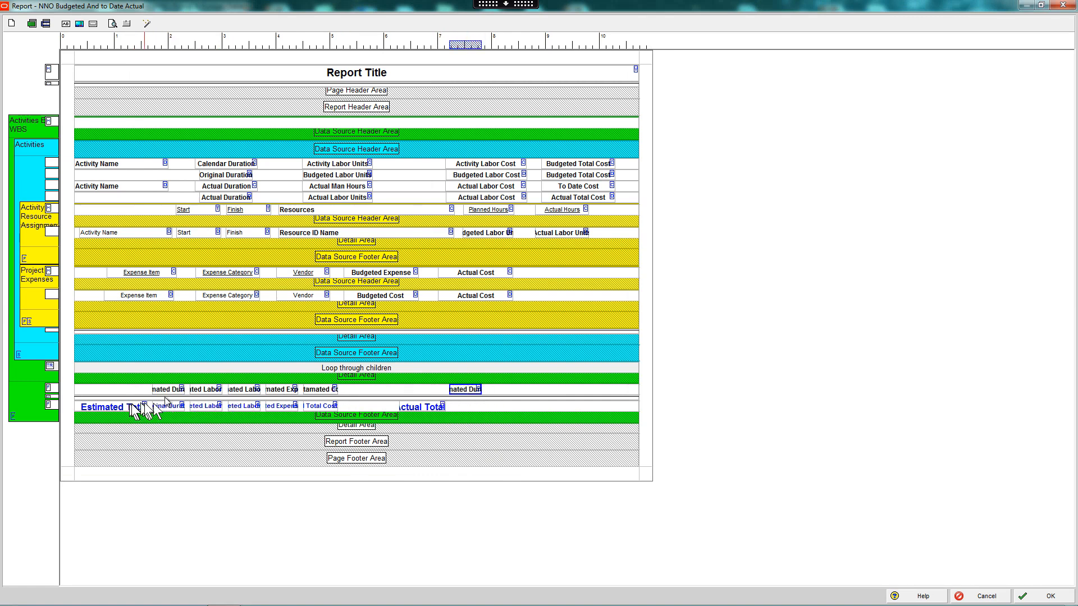
- Copy the Estimated Labor Hours heading within its row and place the copy directly after the copied Estimated Duration heading, about 7.86 in from the left
{"action": "left_click", "coordinate": [206, 389]}
{"action": "right_click", "coordinate": [206, 390]}
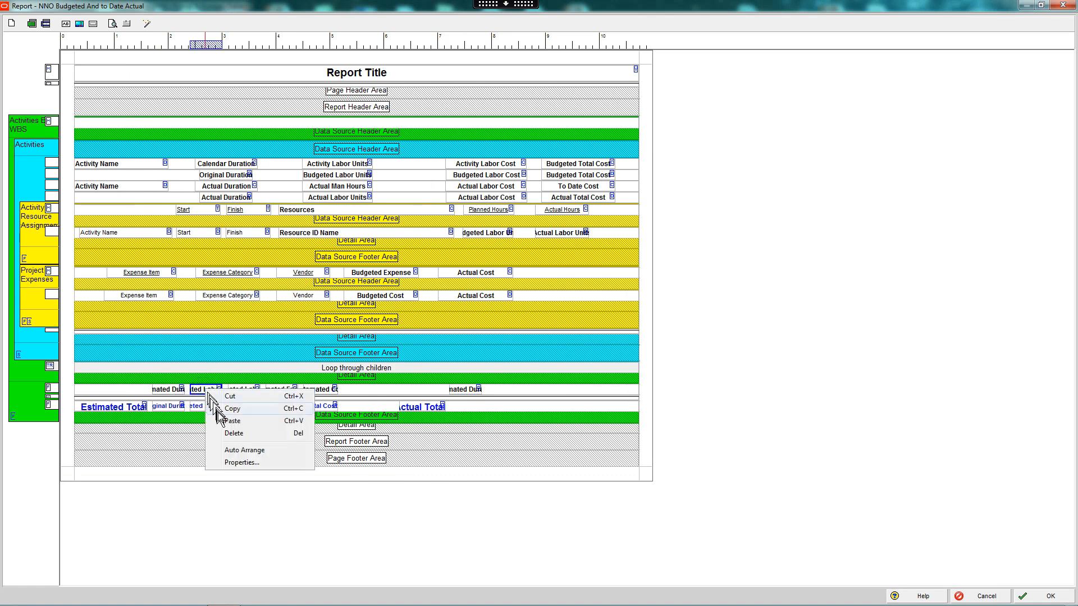
{"action": "left_click", "coordinate": [228, 409]}
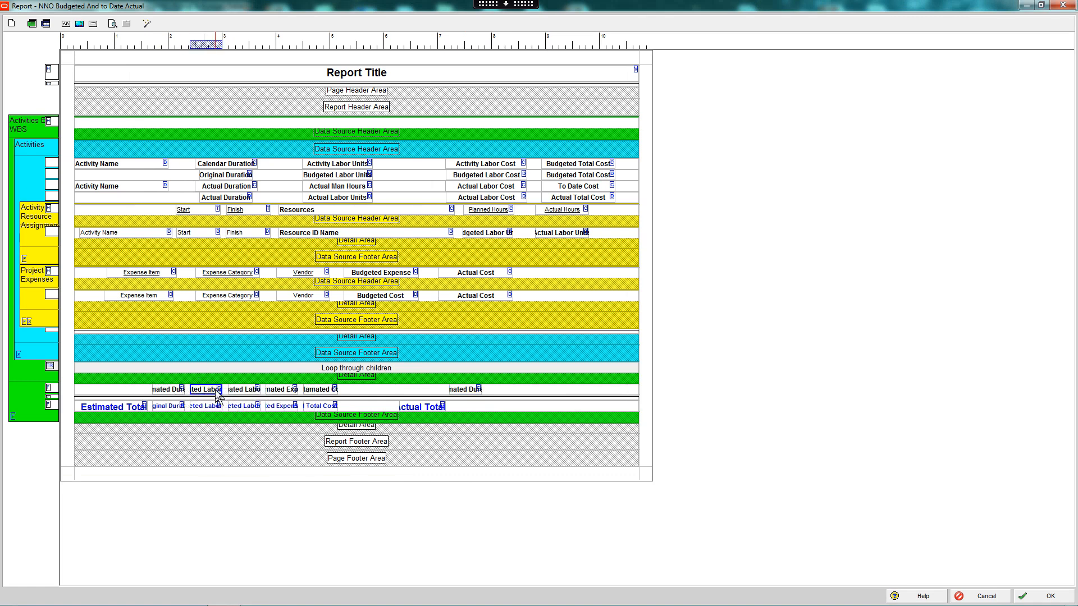
{"action": "right_click", "coordinate": [215, 392]}
{"action": "left_click", "coordinate": [232, 421]}
{"action": "left_click_drag", "start_coordinate": [208, 397], "coordinate": [502, 398]}
- Copy the Estamated Labor Cost heading within its row and place the copy after the copied Labor Hours heading, about 8.53 in from the left
{"action": "left_click", "coordinate": [243, 391]}
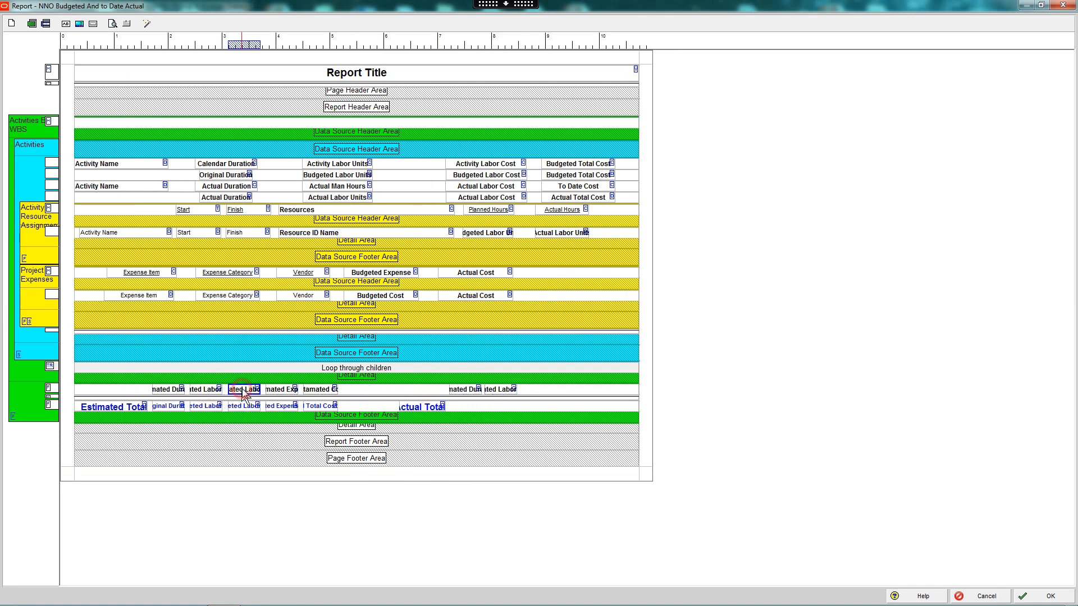
{"action": "right_click", "coordinate": [248, 396]}
{"action": "left_click", "coordinate": [270, 410]}
{"action": "left_click", "coordinate": [321, 391]}
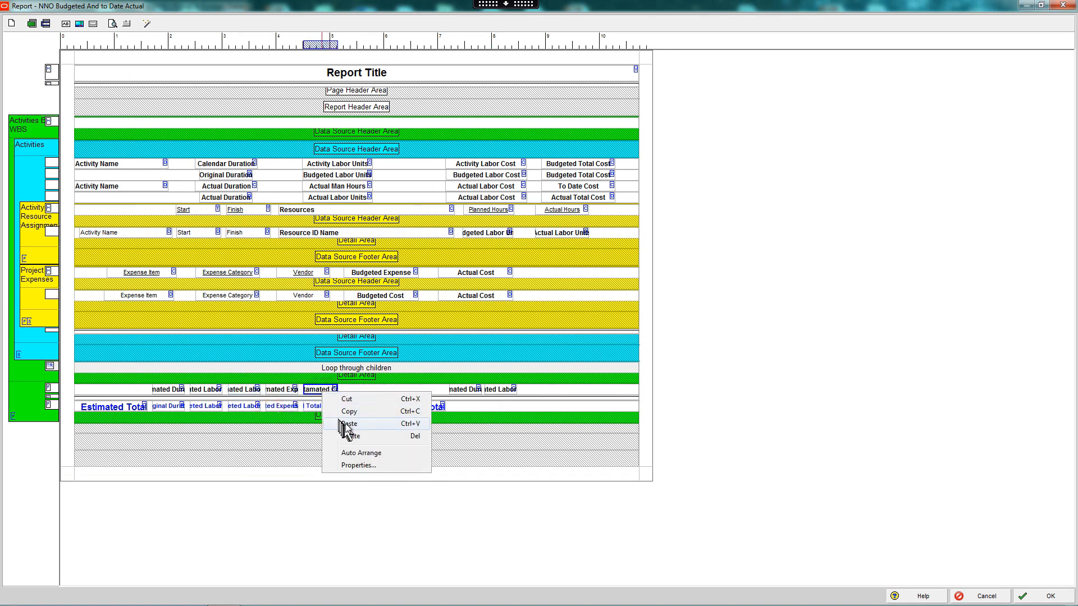
{"action": "left_click", "coordinate": [344, 425]}
{"action": "left_click_drag", "start_coordinate": [259, 395], "coordinate": [542, 395]}
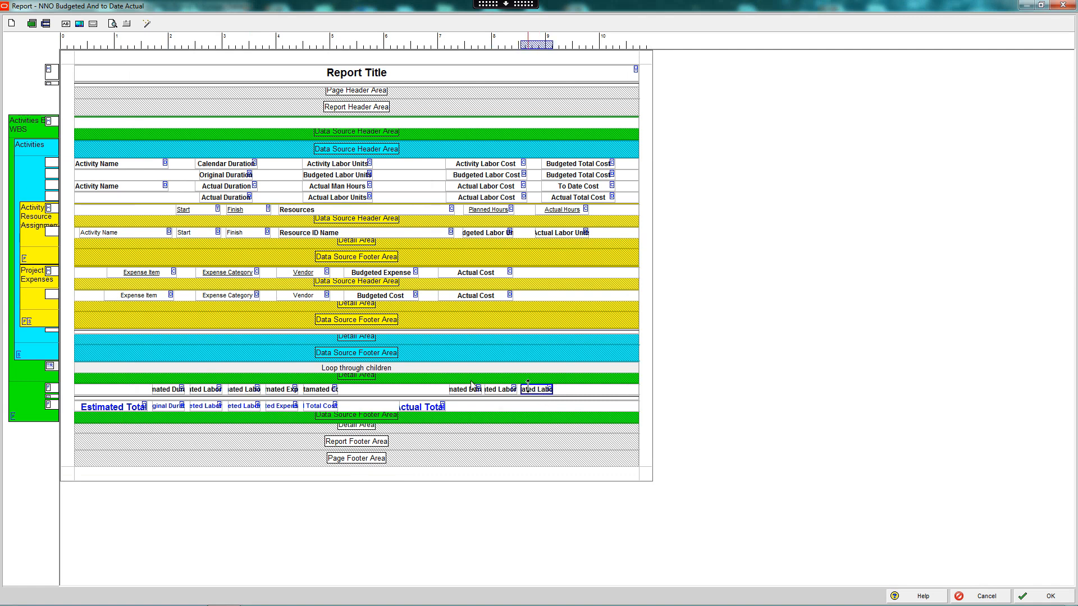
- Copy the Estamated Expense heading within its row and place the copy directly after the copied Labor Cost heading
{"action": "left_click", "coordinate": [276, 388]}
{"action": "right_click", "coordinate": [276, 387]}
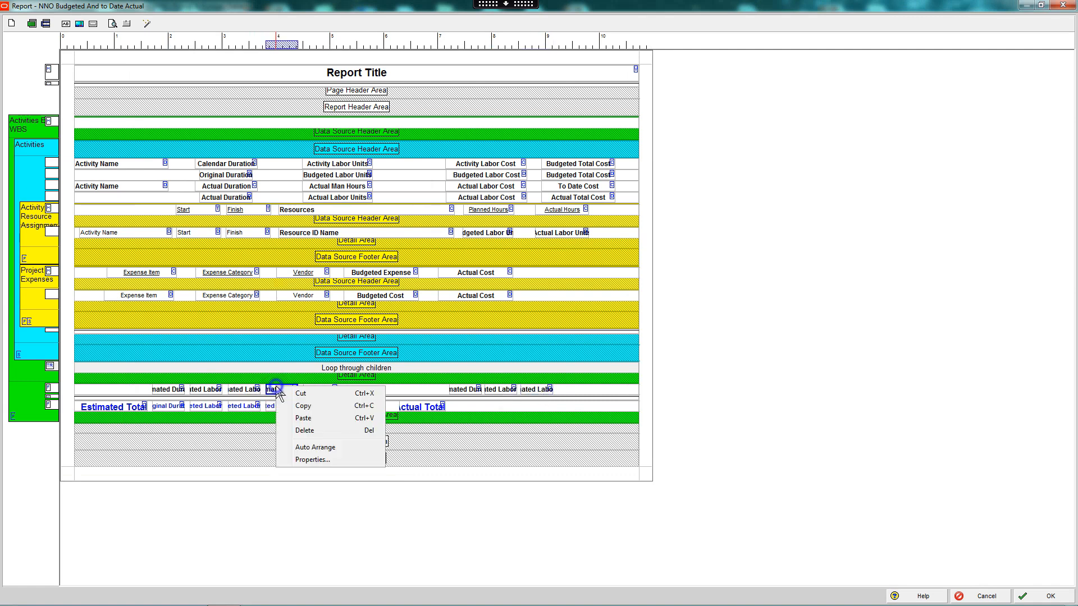
{"action": "left_click", "coordinate": [303, 406]}
{"action": "left_click", "coordinate": [312, 392]}
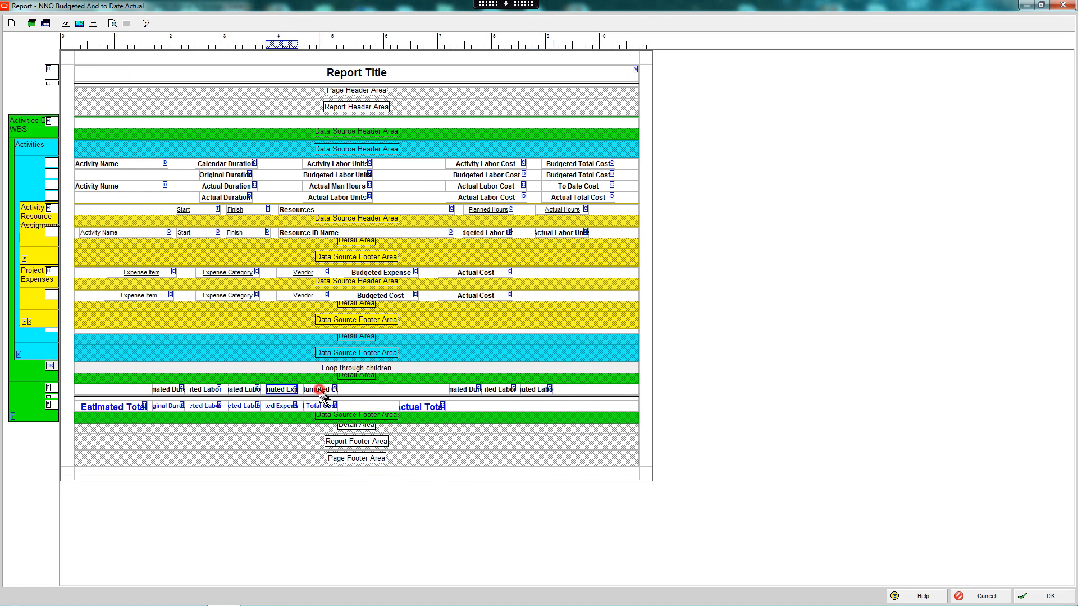
{"action": "right_click", "coordinate": [320, 390]}
{"action": "left_click", "coordinate": [339, 421]}
{"action": "left_click_drag", "start_coordinate": [292, 395], "coordinate": [564, 390]}
{"action": "left_click_drag", "start_coordinate": [577, 391], "coordinate": [576, 392]}
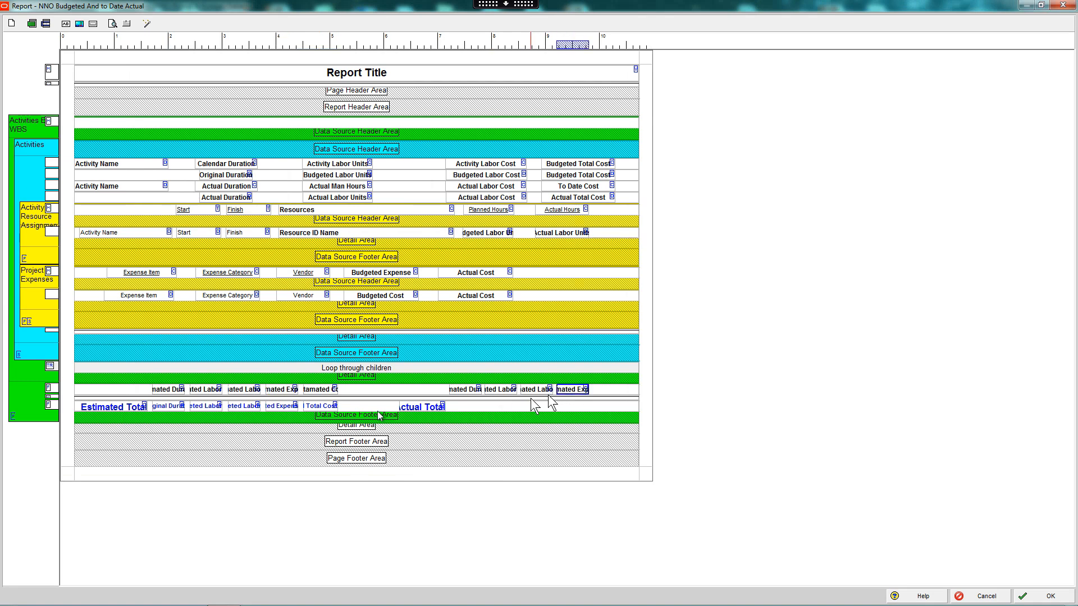
- Copy the estimated total cost heading within its row and place the copy at the row's end, after the copied Expense heading
{"action": "left_click", "coordinate": [312, 392]}
{"action": "right_click", "coordinate": [311, 390]}
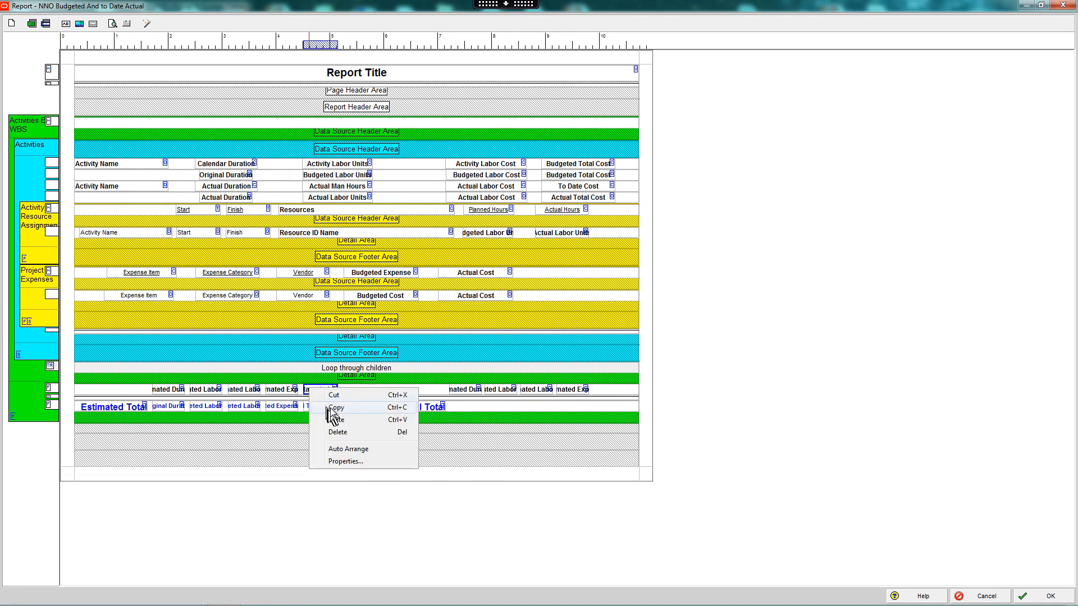
{"action": "left_click", "coordinate": [330, 410]}
{"action": "right_click", "coordinate": [605, 390]}
{"action": "left_click", "coordinate": [633, 462]}
{"action": "left_click_drag", "start_coordinate": [312, 390], "coordinate": [600, 391]}
- Copy the Original Duration field in the total row and place the copy just past the Actual Total label
{"action": "right_click", "coordinate": [171, 405]}
{"action": "left_click", "coordinate": [190, 424]}
{"action": "right_click", "coordinate": [172, 405]}
{"action": "left_click", "coordinate": [200, 436]}
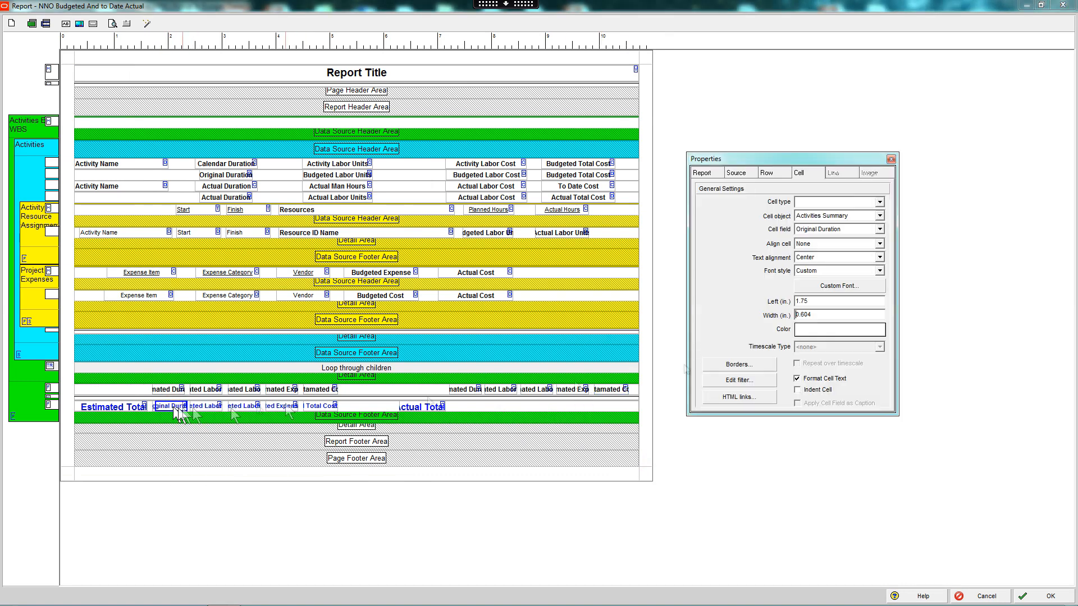
- Copy the Budgeted Labor Units field in the total row and place the copy under the copied Labor Hours heading
{"action": "right_click", "coordinate": [207, 405]}
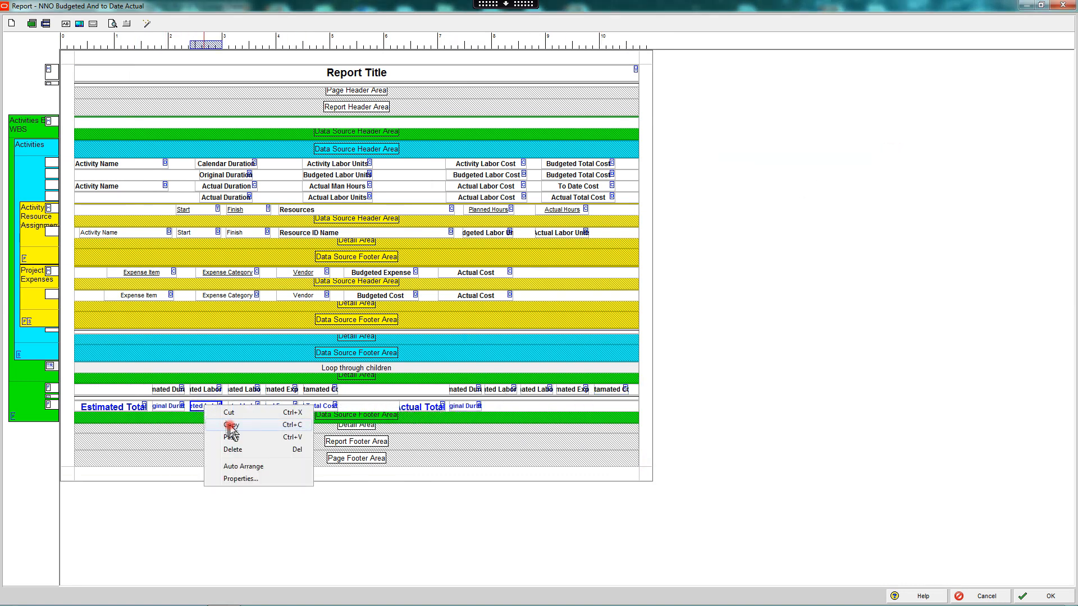
{"action": "left_click", "coordinate": [225, 425]}
{"action": "right_click", "coordinate": [208, 405]}
{"action": "left_click", "coordinate": [233, 437]}
- Copy the Budgeted Labor Cost field in the total row and place the copy under the copied Labor Cost heading
{"action": "right_click", "coordinate": [242, 405]}
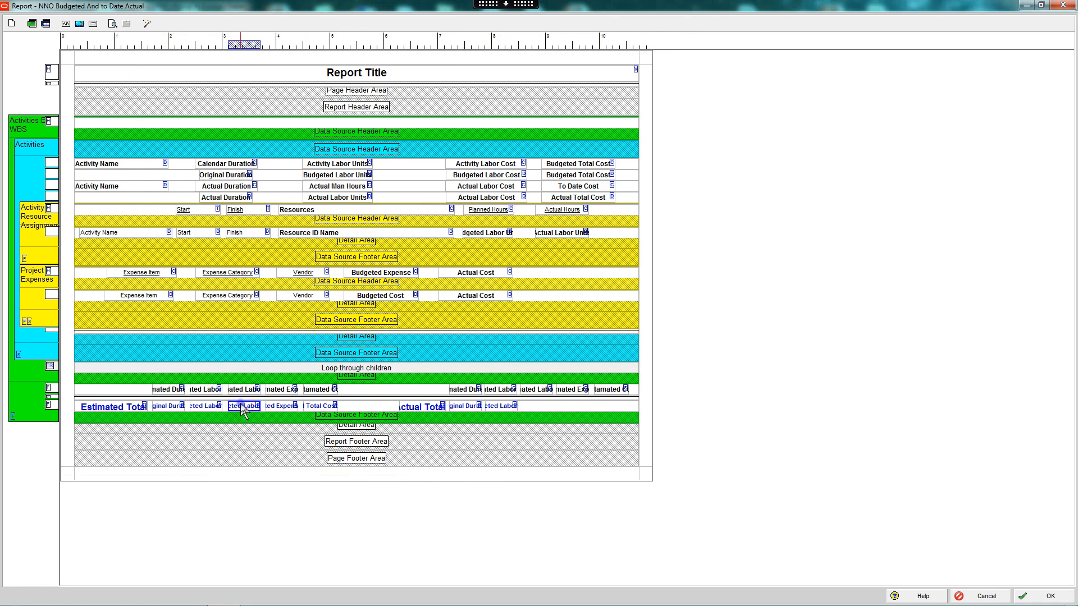
{"action": "left_click", "coordinate": [258, 425]}
{"action": "right_click", "coordinate": [249, 406]}
{"action": "left_click", "coordinate": [267, 436]}
{"action": "left_click_drag", "start_coordinate": [249, 406], "coordinate": [538, 406]}
- Copy the budgeted expense field in the total row and place the copy under the copied Expense heading
{"action": "right_click", "coordinate": [273, 406]}
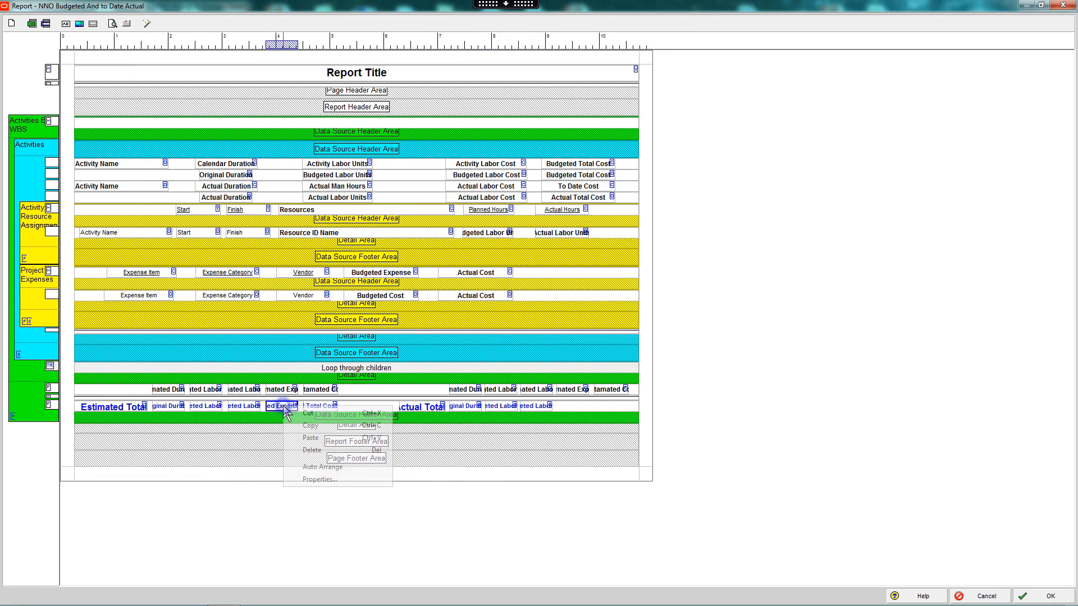
{"action": "left_click", "coordinate": [290, 425]}
{"action": "right_click", "coordinate": [280, 405]}
{"action": "left_click", "coordinate": [298, 437]}
{"action": "left_click_drag", "start_coordinate": [280, 406], "coordinate": [566, 409]}
- Copy the Budgeted Total Cost field in the total row and place the copy at the row's end, under the copied total cost heading
{"action": "right_click", "coordinate": [312, 405]}
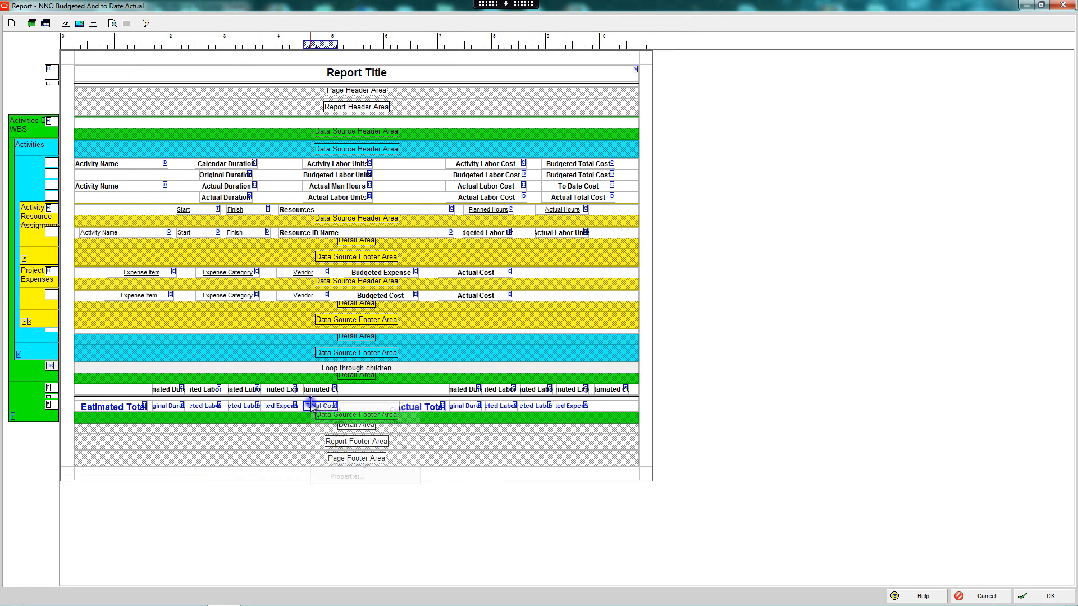
{"action": "left_click", "coordinate": [329, 425]}
{"action": "right_click", "coordinate": [325, 405]}
{"action": "left_click", "coordinate": [342, 438]}
{"action": "left_click_drag", "start_coordinate": [320, 405], "coordinate": [609, 405]}
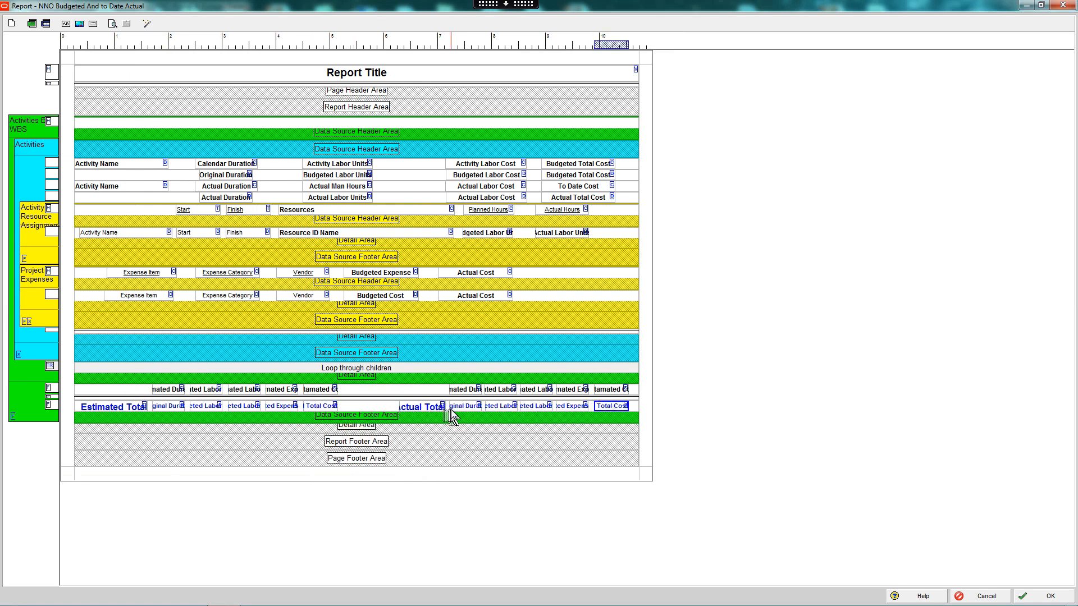
- Set the left offset of the copied Estimated Duration heading to 7.25 in
{"action": "double_click", "coordinate": [464, 389]}
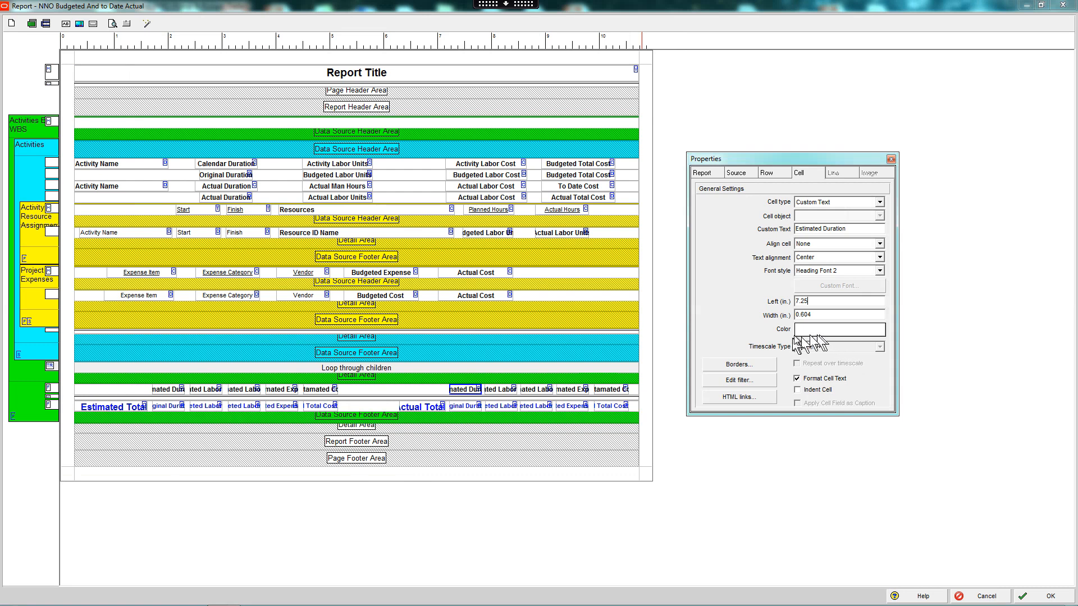
{"action": "left_click", "coordinate": [822, 230]}
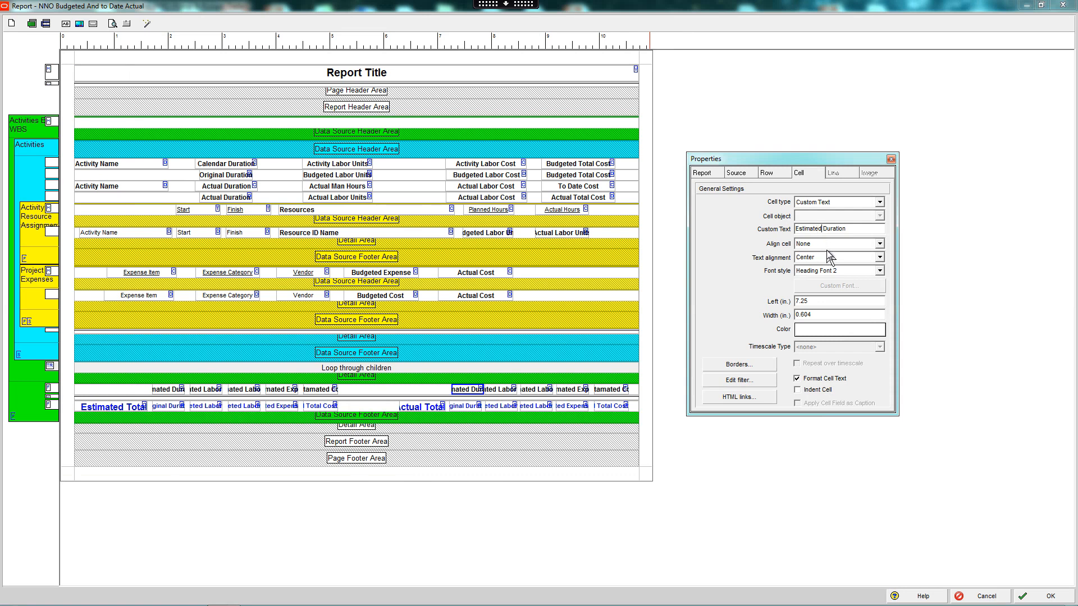
{"action": "left_click", "coordinate": [890, 159]}
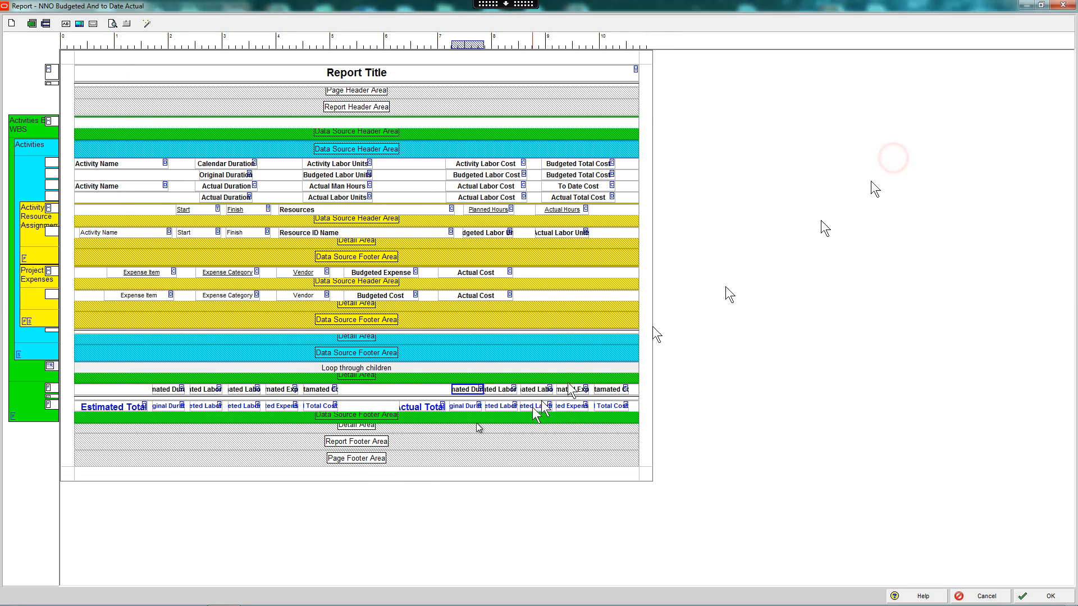
- Delete the copied Estimated Duration heading above the actual totals
{"action": "right_click", "coordinate": [463, 393]}
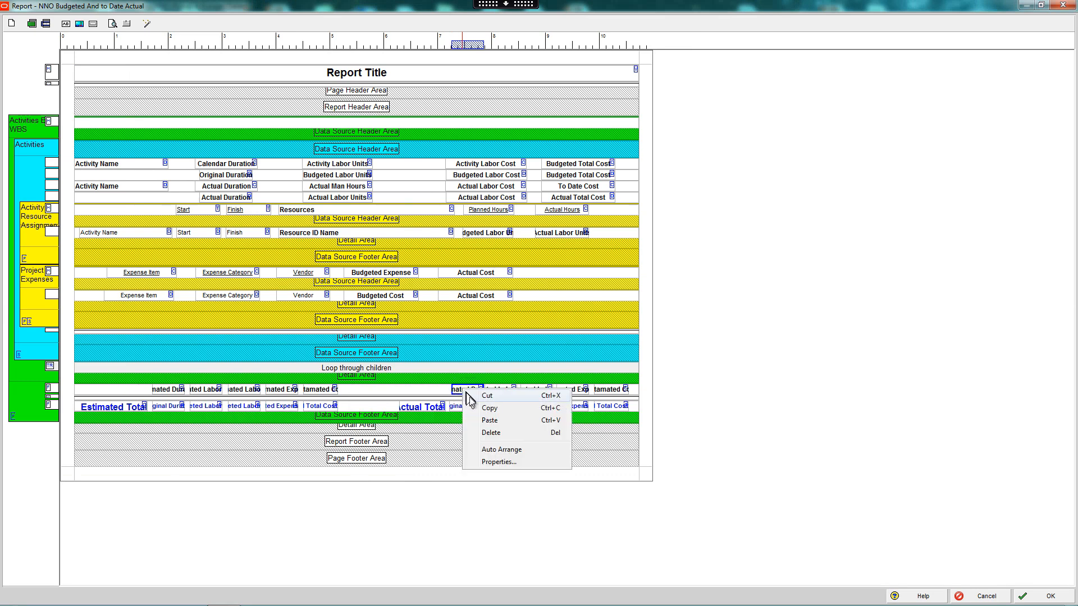
{"action": "left_click", "coordinate": [492, 433]}
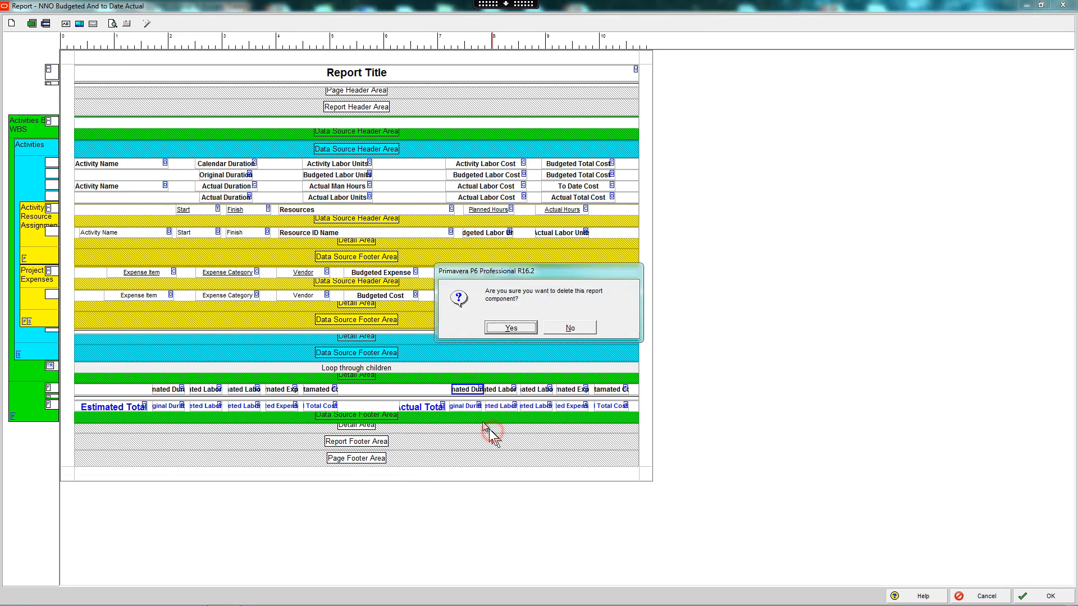
{"action": "left_click", "coordinate": [517, 329]}
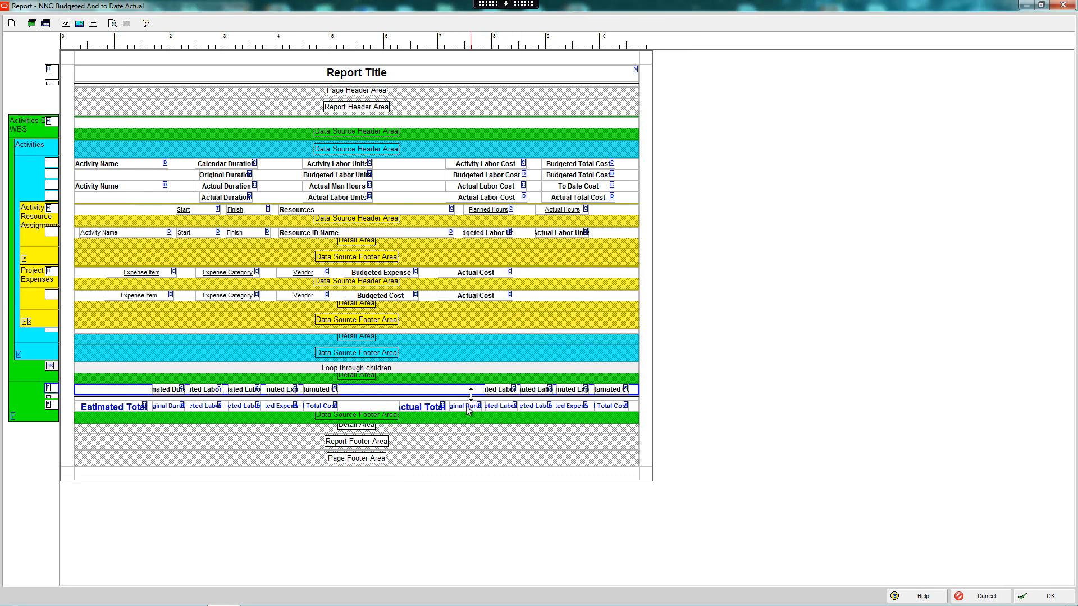
- Delete the copied Original Duration field beside the Actual Total label
{"action": "left_click", "coordinate": [468, 414]}
{"action": "right_click", "coordinate": [469, 414]}
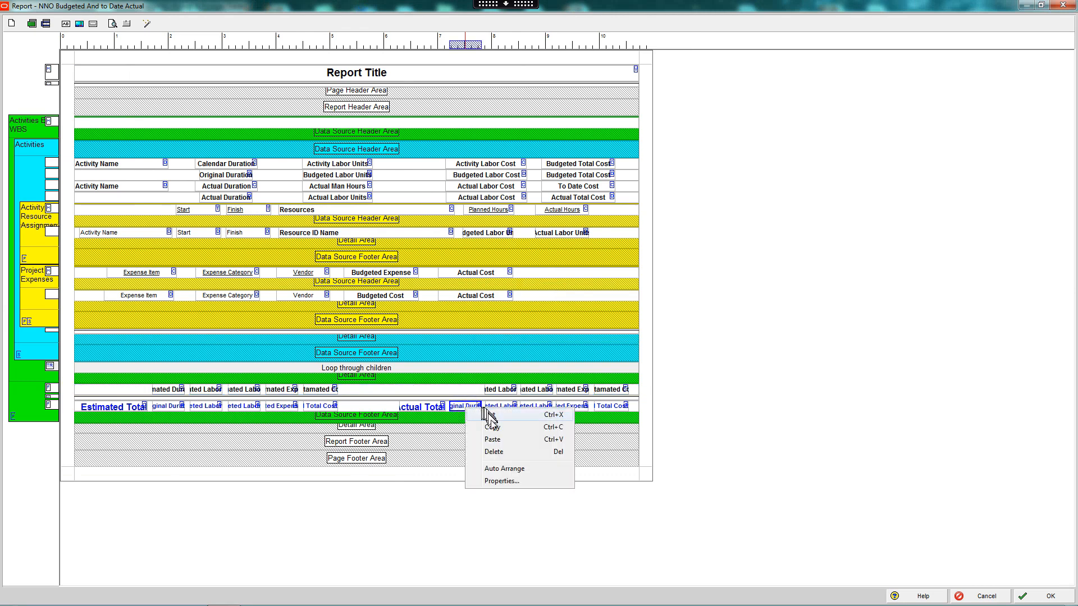
{"action": "left_click", "coordinate": [496, 453]}
{"action": "left_click", "coordinate": [511, 329]}
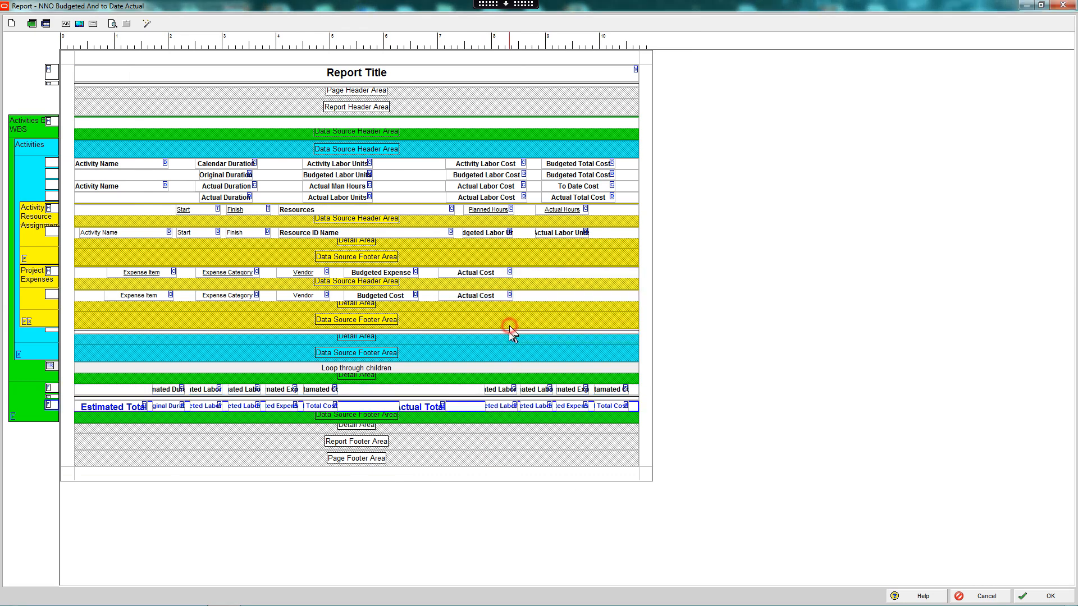
- Set the left offset of the copied Estimated Labor Hours heading and the Budgeted Labor Units field below it to 7.25 in
{"action": "left_click", "coordinate": [494, 389]}
{"action": "right_click", "coordinate": [494, 389]}
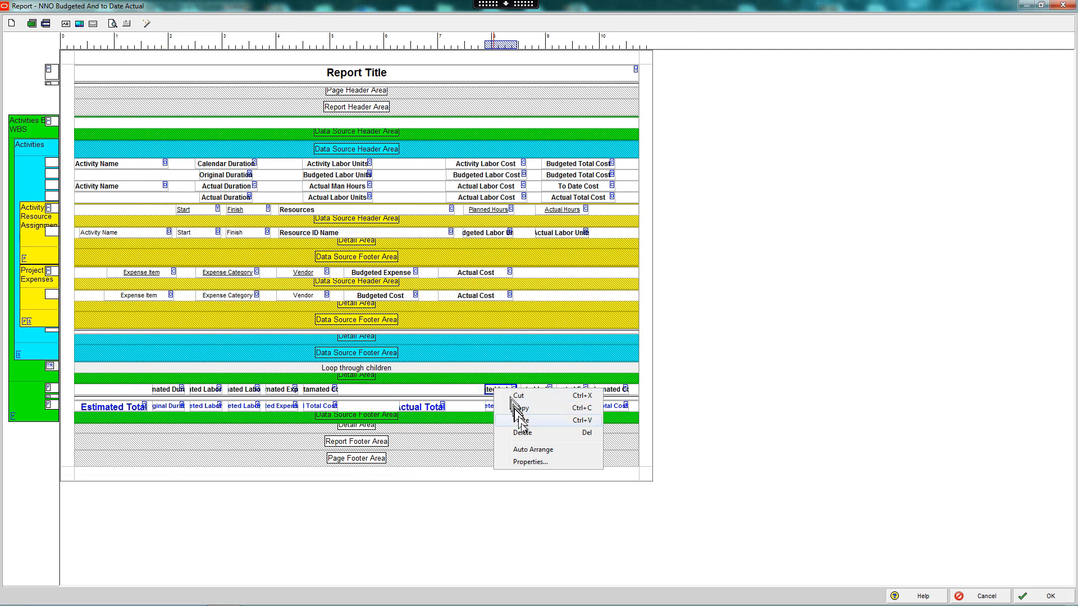
{"action": "left_click", "coordinate": [529, 462]}
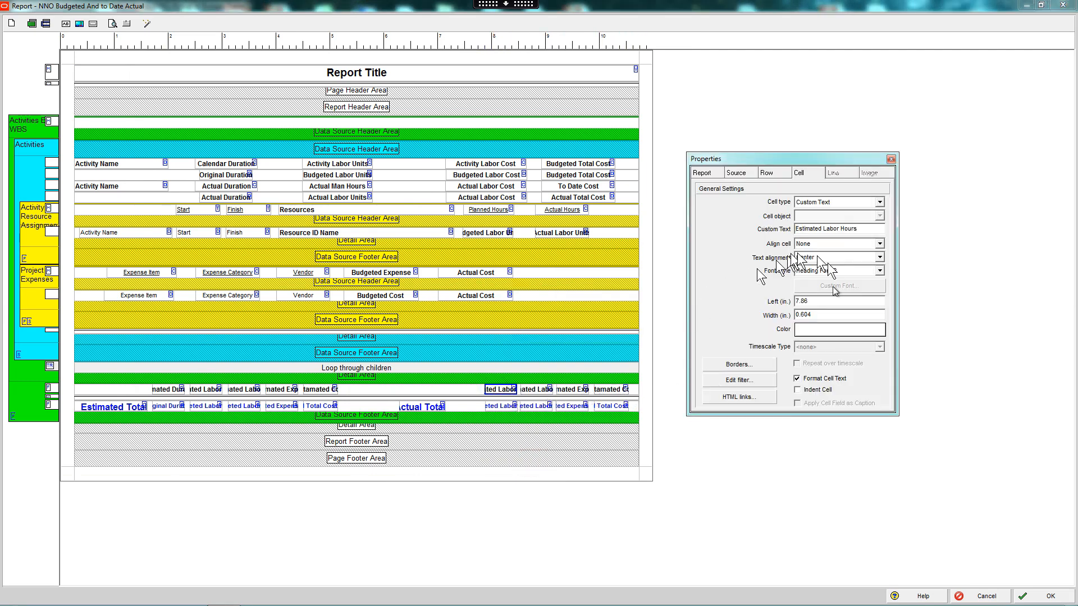
{"action": "left_click_drag", "start_coordinate": [822, 301], "coordinate": [761, 306]}
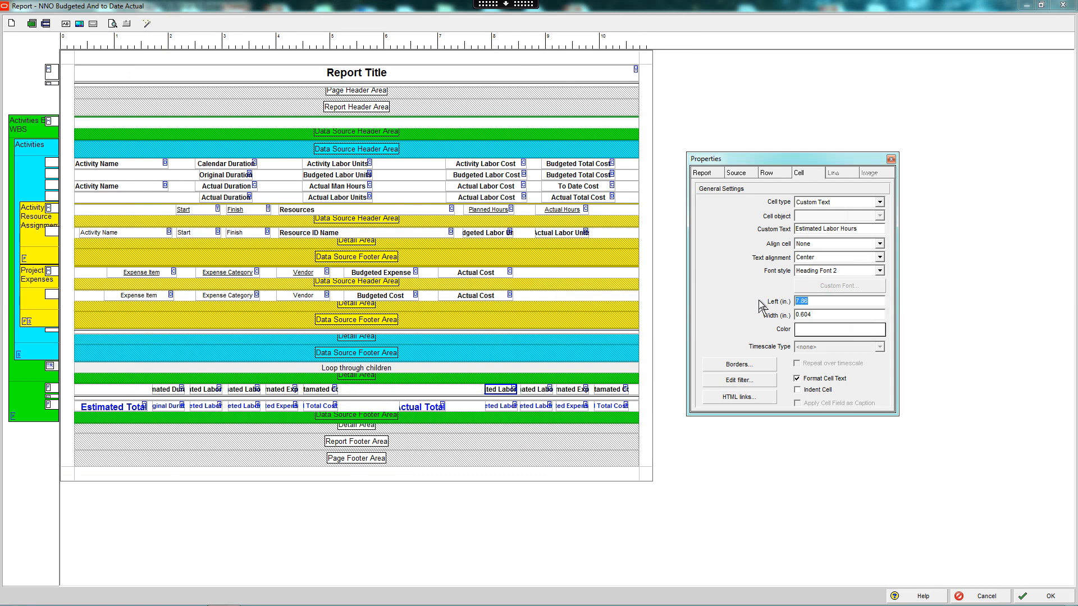
{"action": "type", "text": "7.25"}
{"action": "left_click", "coordinate": [821, 313]}
{"action": "left_click", "coordinate": [497, 408]}
{"action": "left_click", "coordinate": [753, 321]}
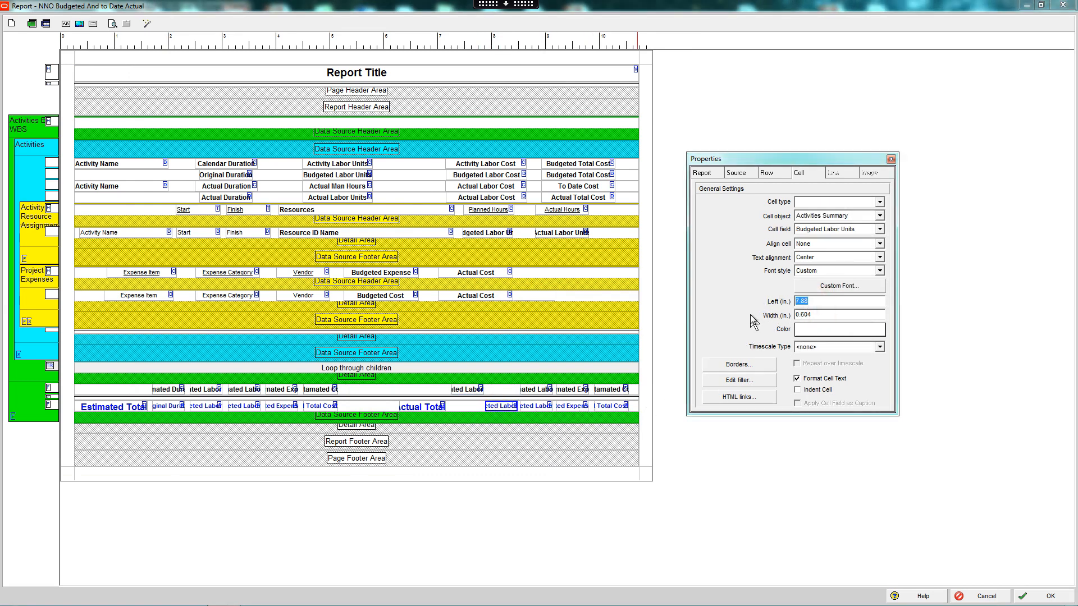
- Rename the copied Estimated Labor Hours heading as Actual Labor Hours
{"action": "left_click", "coordinate": [467, 389]}
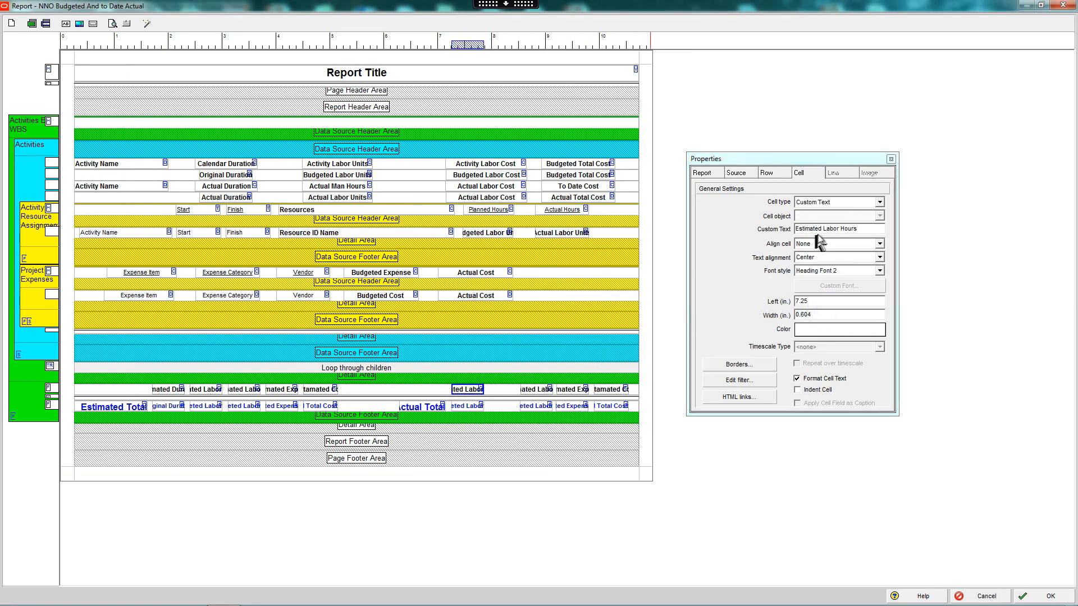
{"action": "double_click", "coordinate": [821, 231]}
{"action": "type", "text": "Actual"}
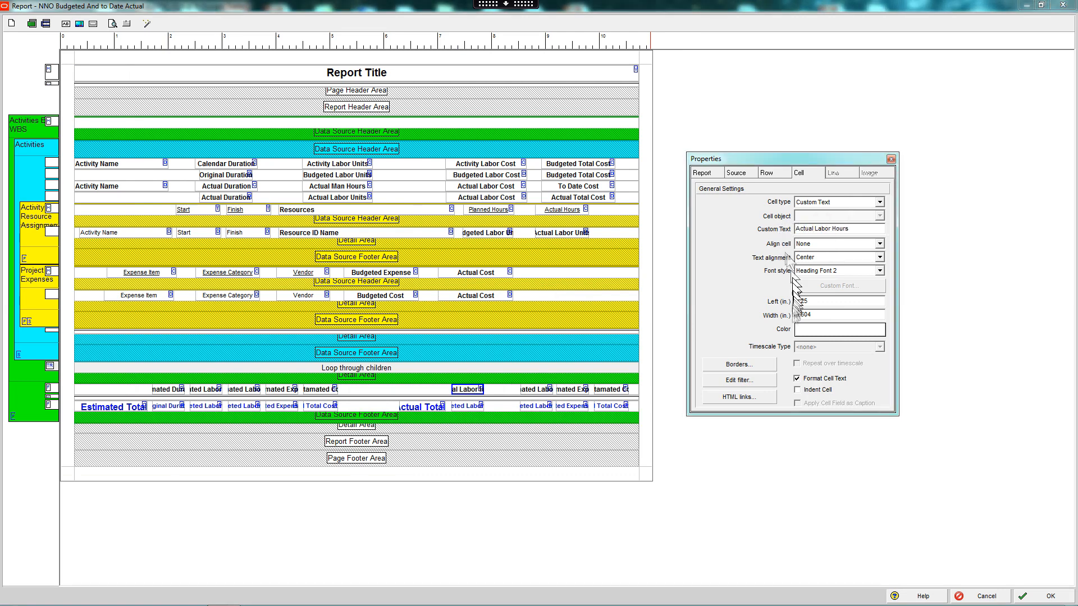
- Set the copied Estamated Labor Cost heading's left offset to 8 in and rename it Actual Labor Cost
{"action": "left_click", "coordinate": [536, 389]}
{"action": "left_click", "coordinate": [809, 316]}
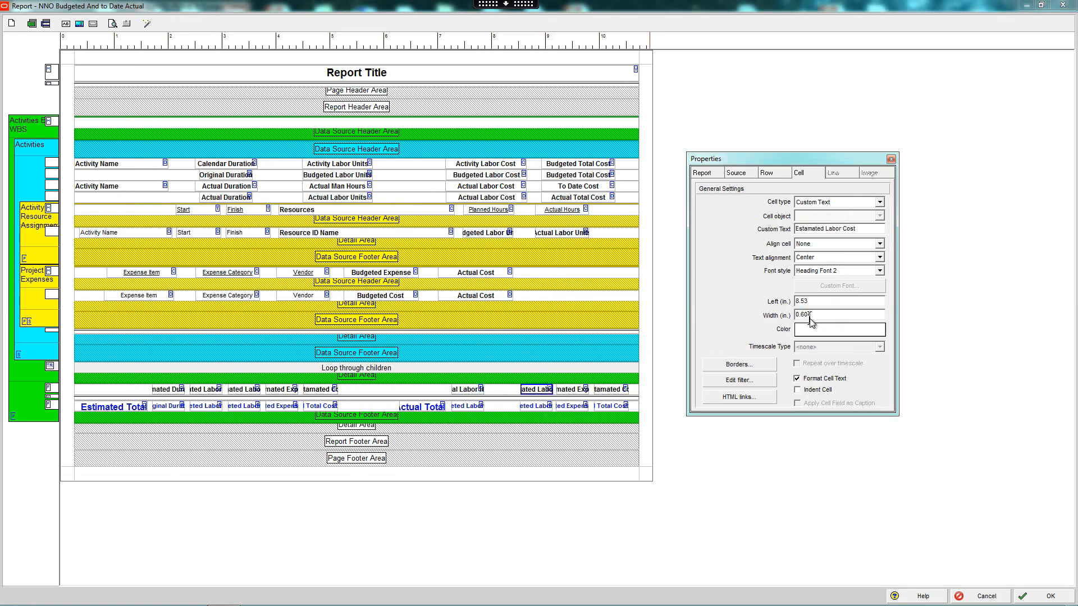
{"action": "left_click", "coordinate": [822, 230]}
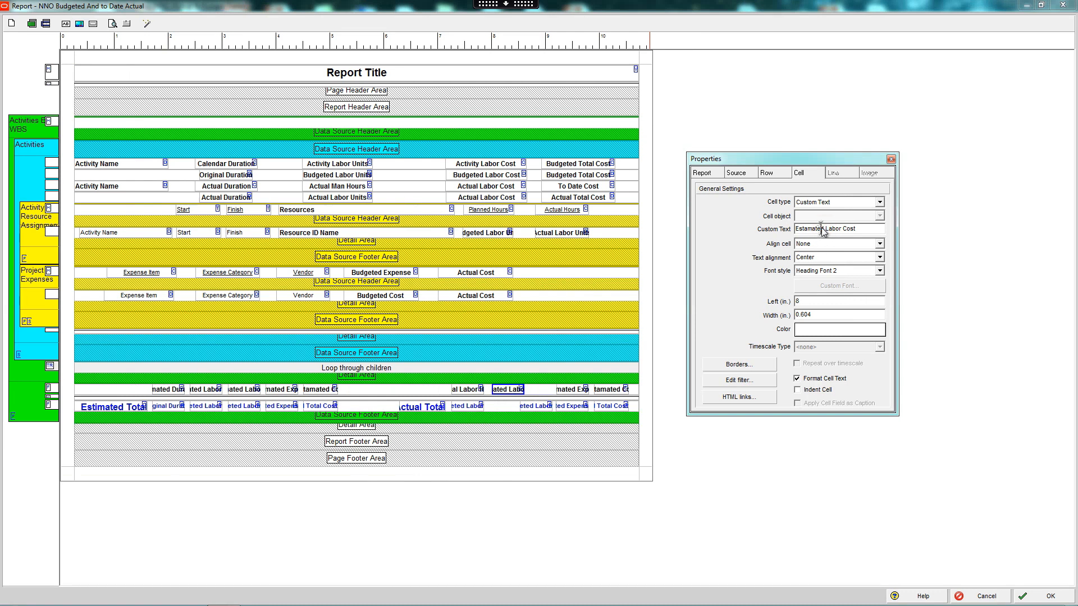
{"action": "type", "text": "Actual"}
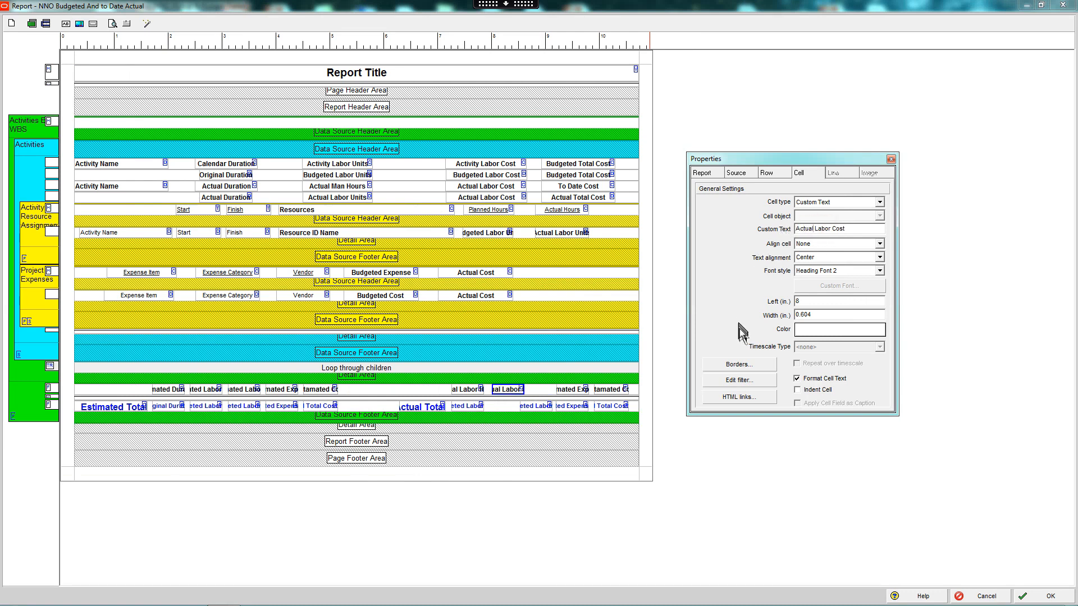
- Set the left offset of the copied Budgeted Labor Cost field in the total row to 8 in
{"action": "left_click", "coordinate": [535, 405]}
{"action": "left_click", "coordinate": [823, 301]}
{"action": "type", "text": "8"}
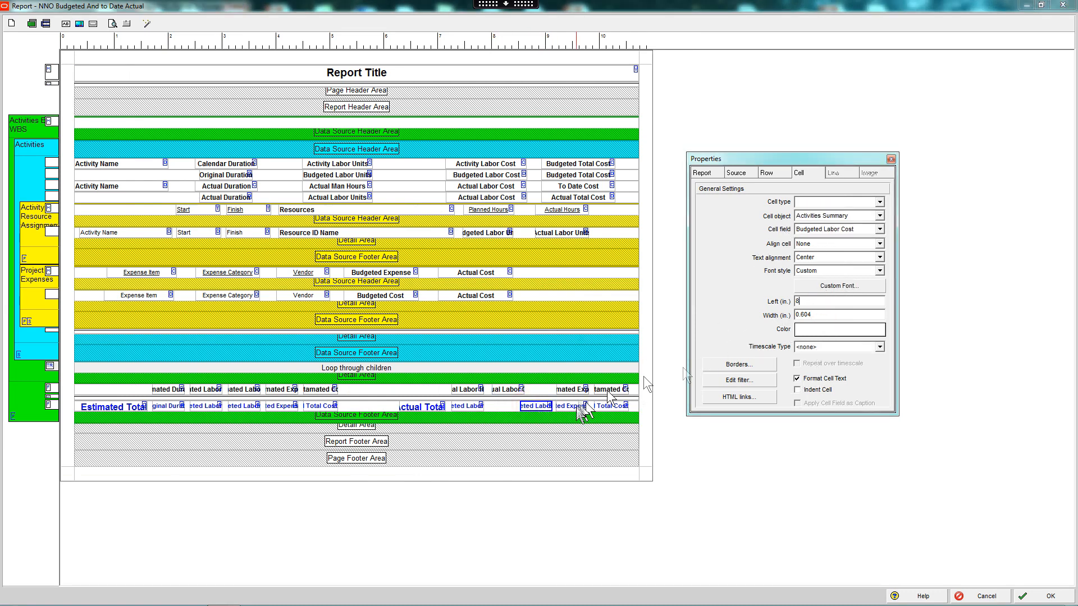
- Set the copied Estamated Expense heading's left offset to 8.75 in and rename it Actual Expense to Date
{"action": "left_click", "coordinate": [572, 389]}
{"action": "left_click", "coordinate": [768, 305]}
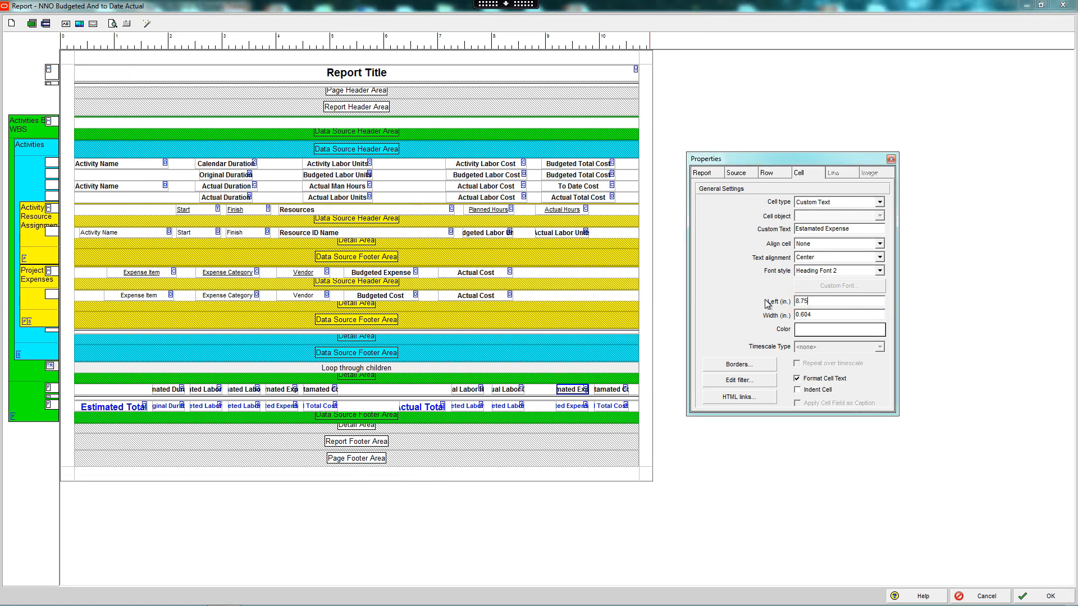
{"action": "double_click", "coordinate": [823, 227]}
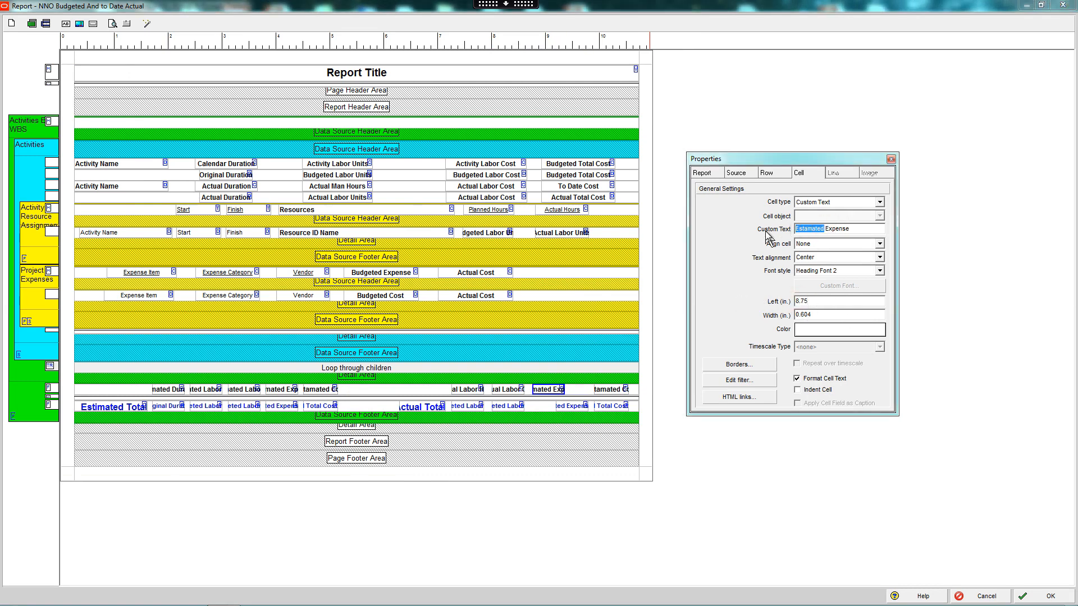
{"action": "type", "text": "Actual"}
{"action": "left_click", "coordinate": [845, 231]}
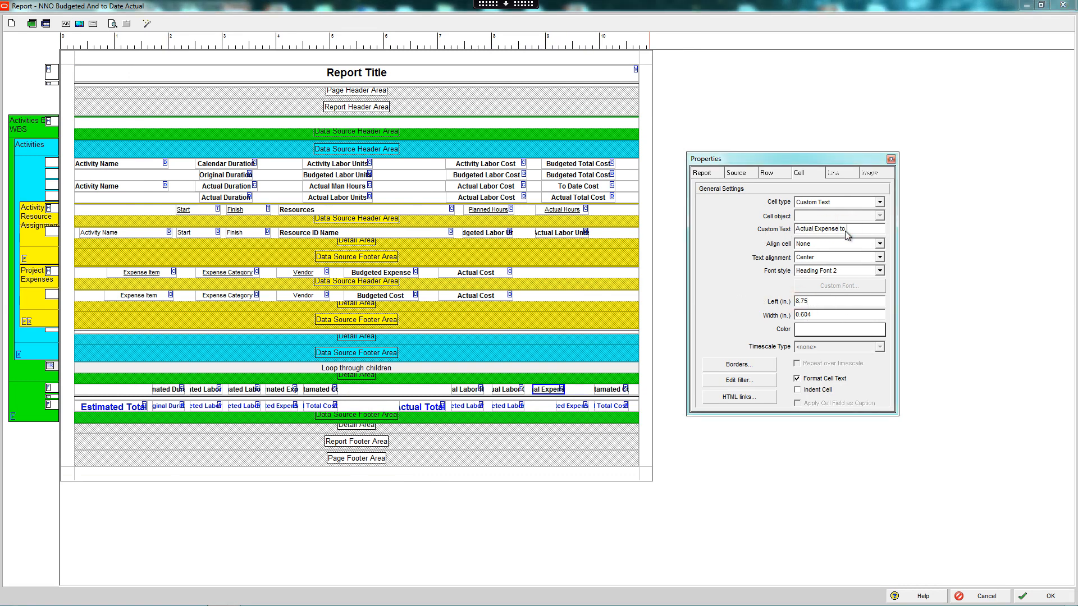
- Set the left offset of the copied Budgeted Expense Cost field in the total row to 8.75 in
{"action": "left_click", "coordinate": [570, 406]}
{"action": "left_click_drag", "start_coordinate": [812, 301], "coordinate": [707, 299]}
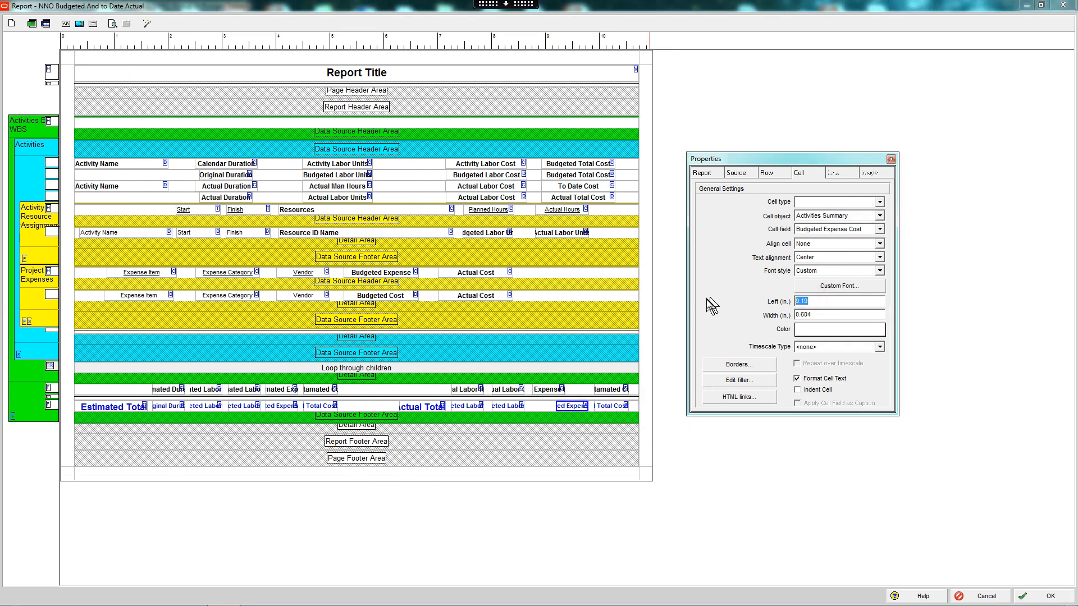
{"action": "type", "text": "8.75"}
- Rename the copied Estamated Cost heading as Actual Cost to Date and set its left offset to 9.5 in
{"action": "left_click", "coordinate": [609, 390]}
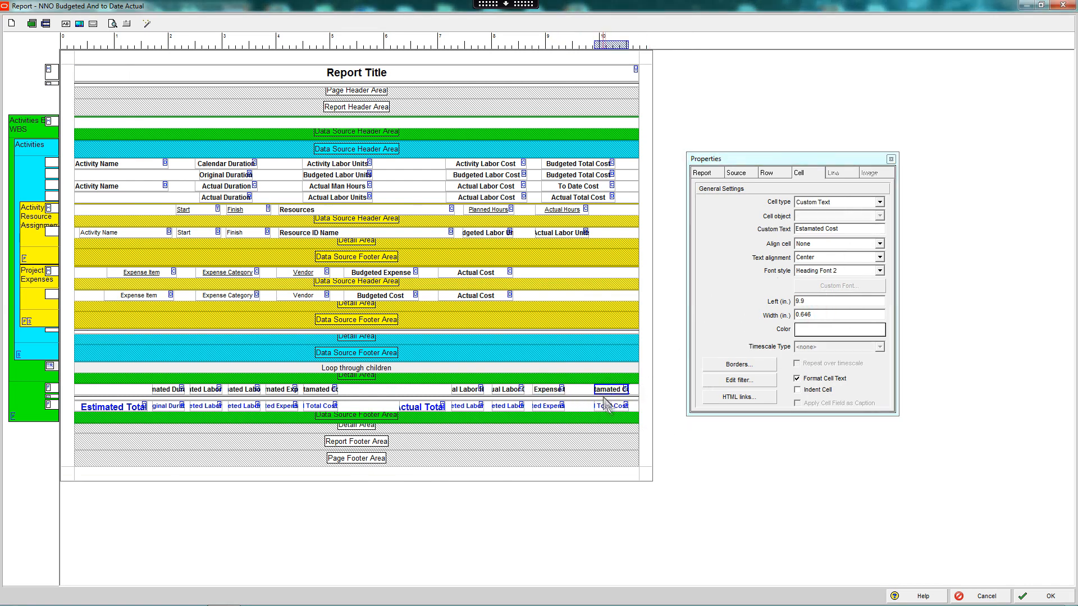
{"action": "double_click", "coordinate": [818, 228]}
{"action": "type", "text": "Actual"}
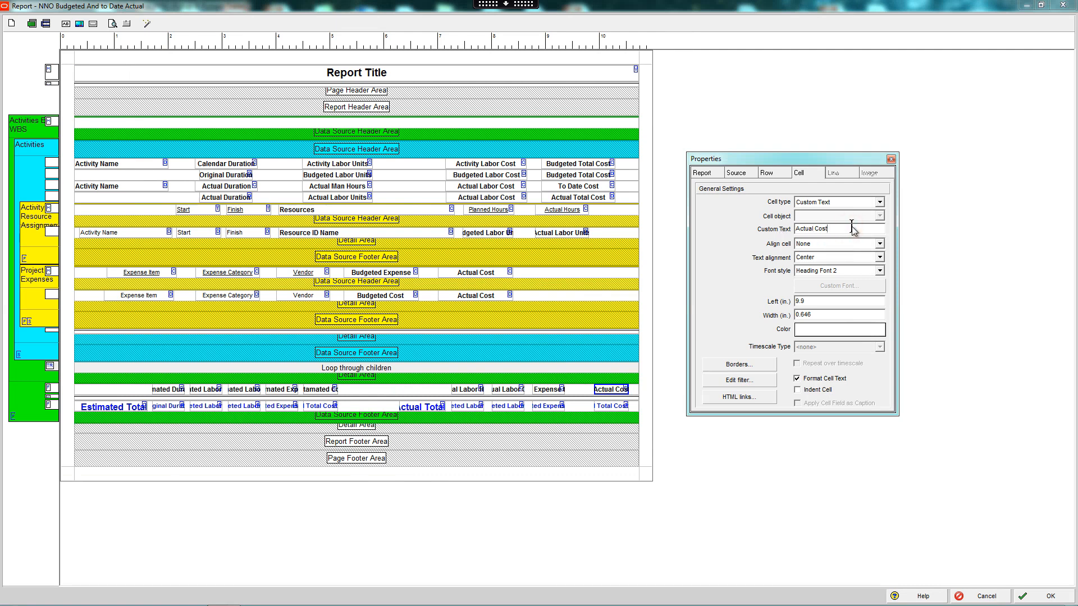
{"action": "type", "text": " Cost to Date"}
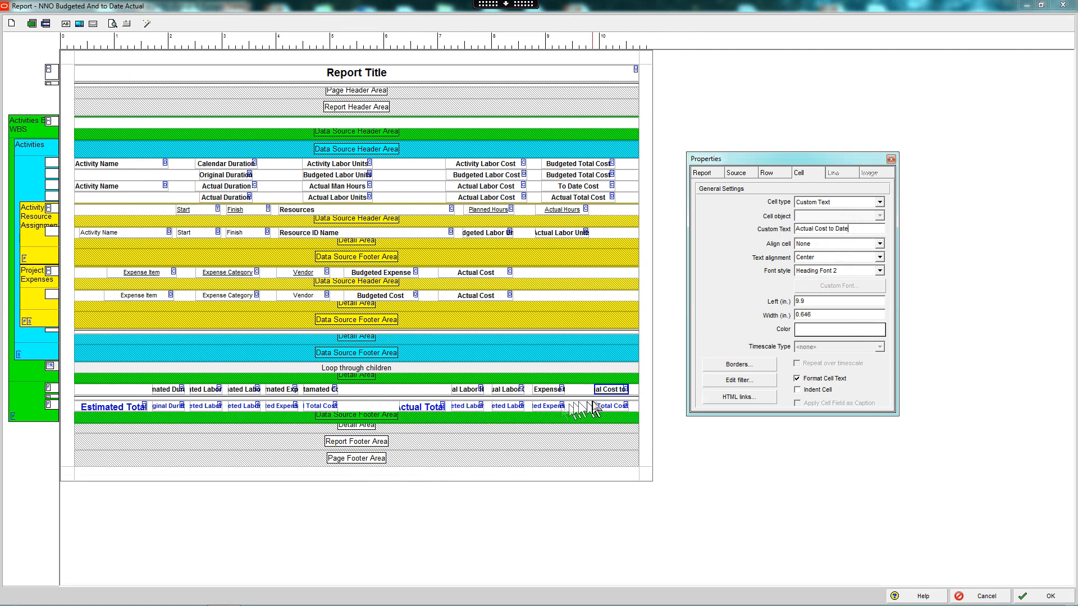
{"action": "left_click_drag", "start_coordinate": [808, 301], "coordinate": [793, 303]}
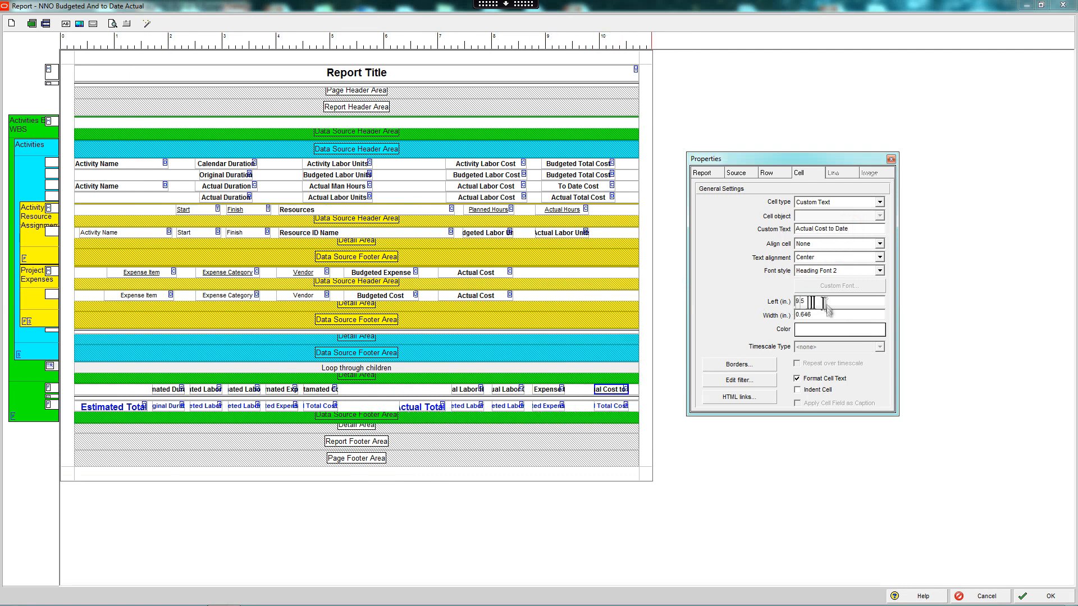
{"action": "key", "text": "Return"}
- Set the left offset of the copied Budgeted Total Cost field in the total row to 9.5 in
{"action": "left_click", "coordinate": [604, 406]}
{"action": "left_click_drag", "start_coordinate": [811, 301], "coordinate": [732, 304]}
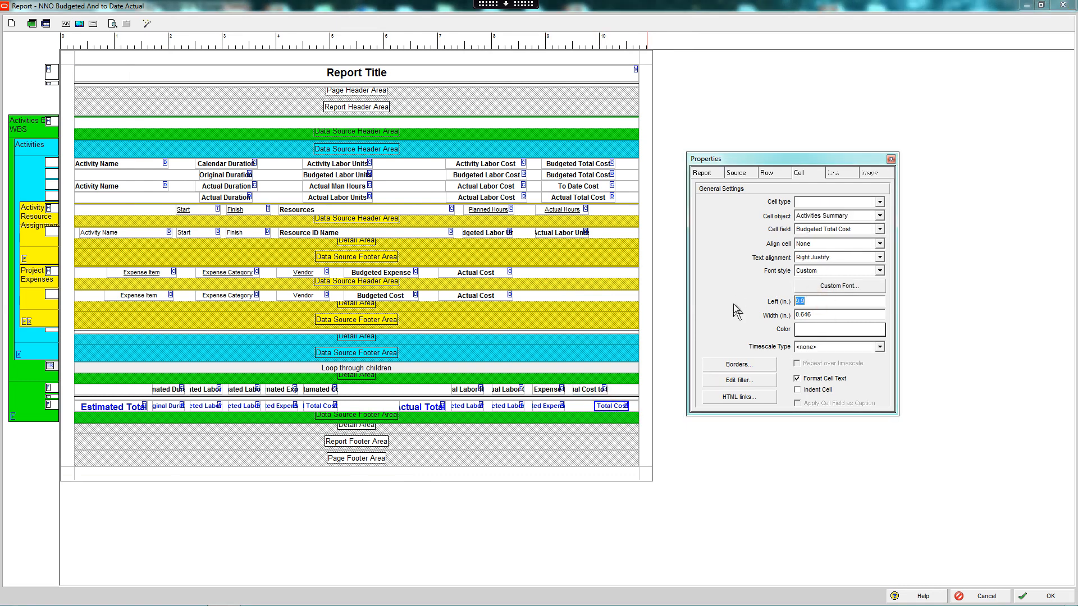
{"action": "type", "text": "9.5"}
{"action": "key", "text": "Return"}
{"action": "left_click", "coordinate": [890, 159]}
- Preview the report and examine the alignment of the actual headings and totals on the last page
{"action": "left_click", "coordinate": [112, 23]}
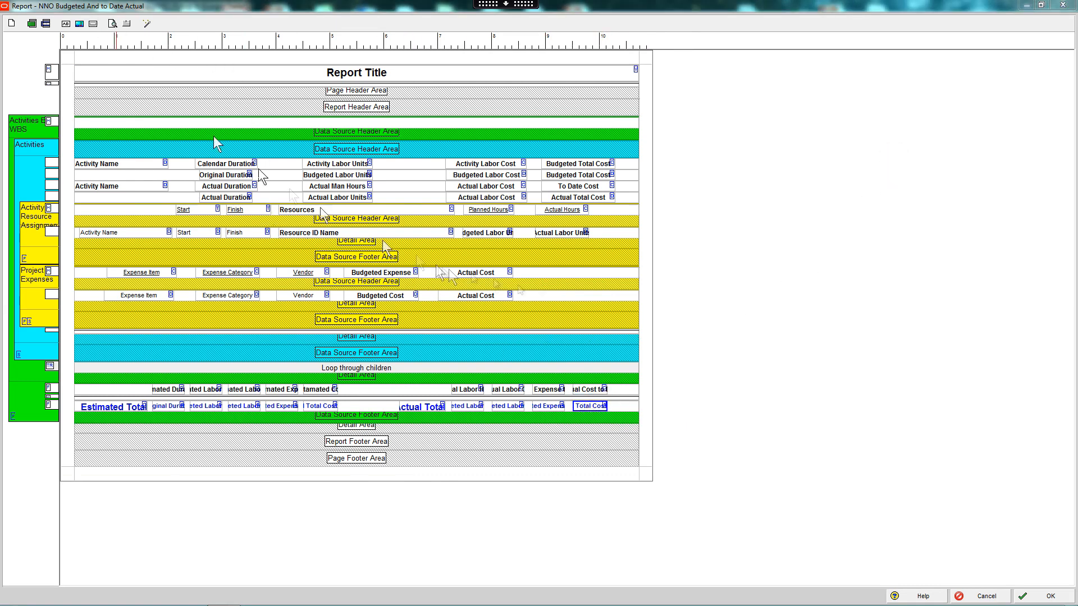
{"action": "scroll", "coordinate": [731, 126], "scroll_direction": "down", "scroll_amount": 3}
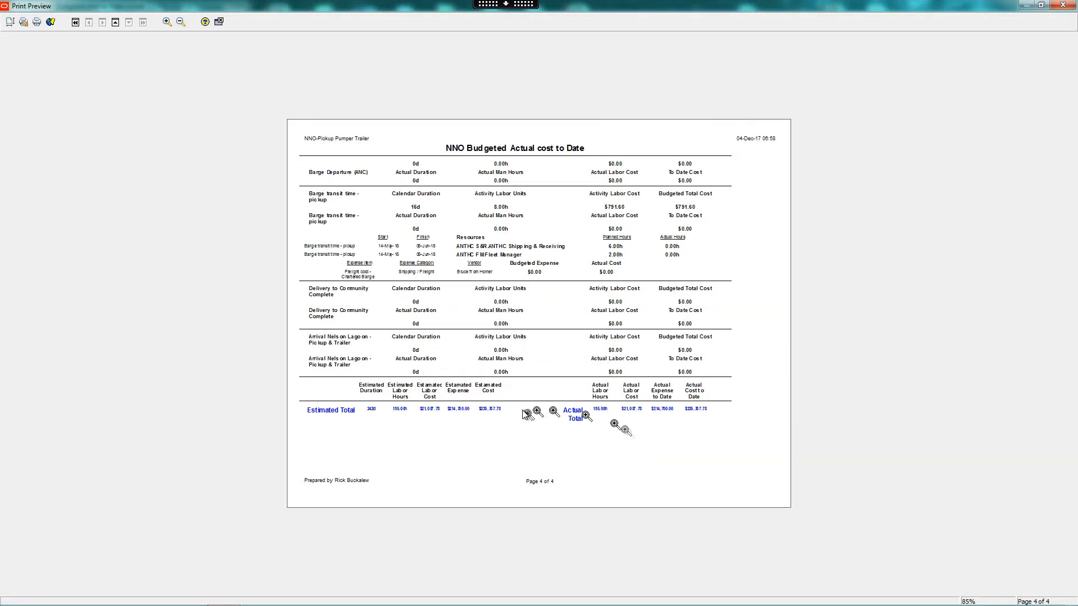
{"action": "left_click", "coordinate": [527, 413]}
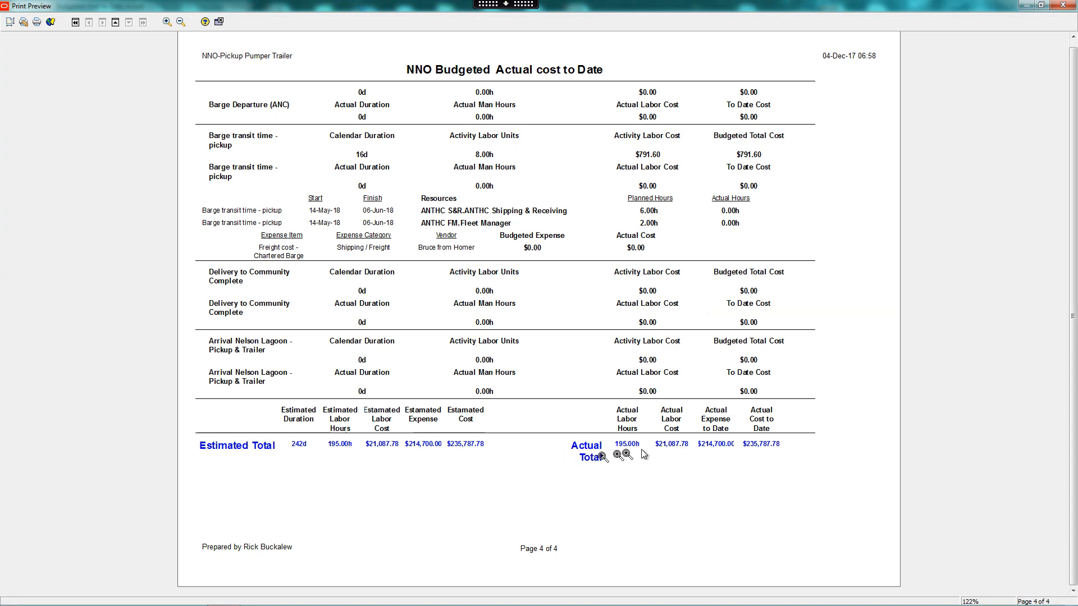
{"action": "left_click", "coordinate": [736, 447]}
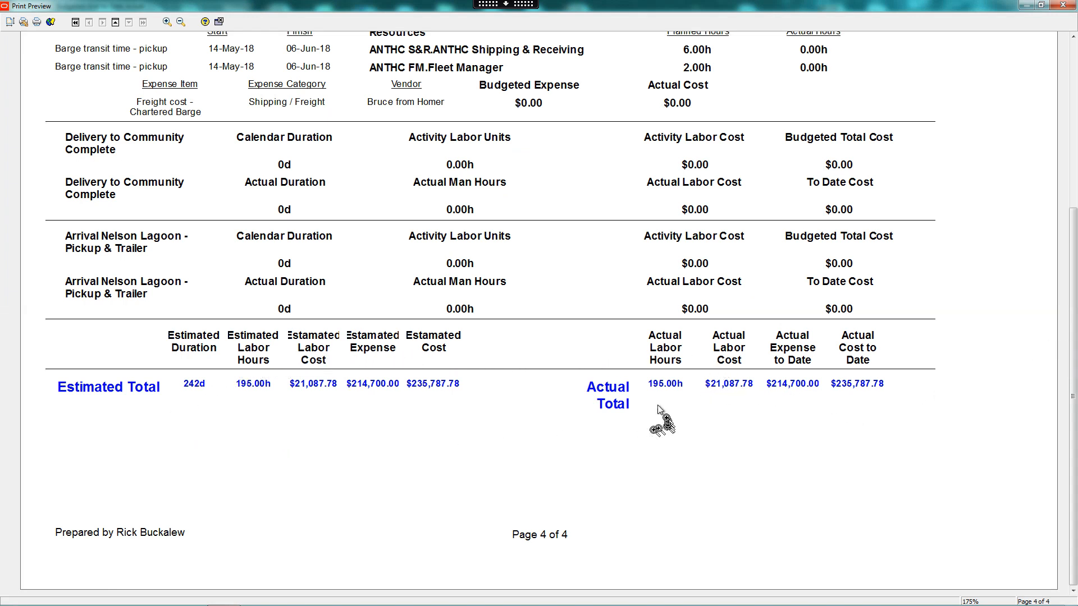
{"action": "left_click", "coordinate": [1063, 5]}
- Widen the Actual Total label to about 1.1 in by extending its left edge to about 6.05 in
{"action": "left_click", "coordinate": [418, 408]}
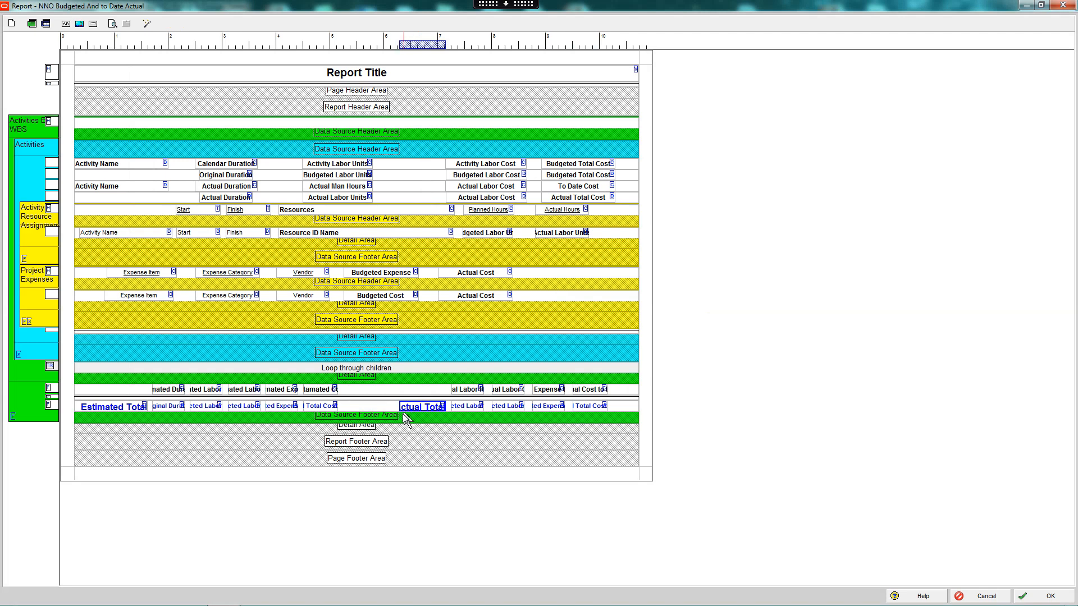
{"action": "right_click", "coordinate": [408, 418]}
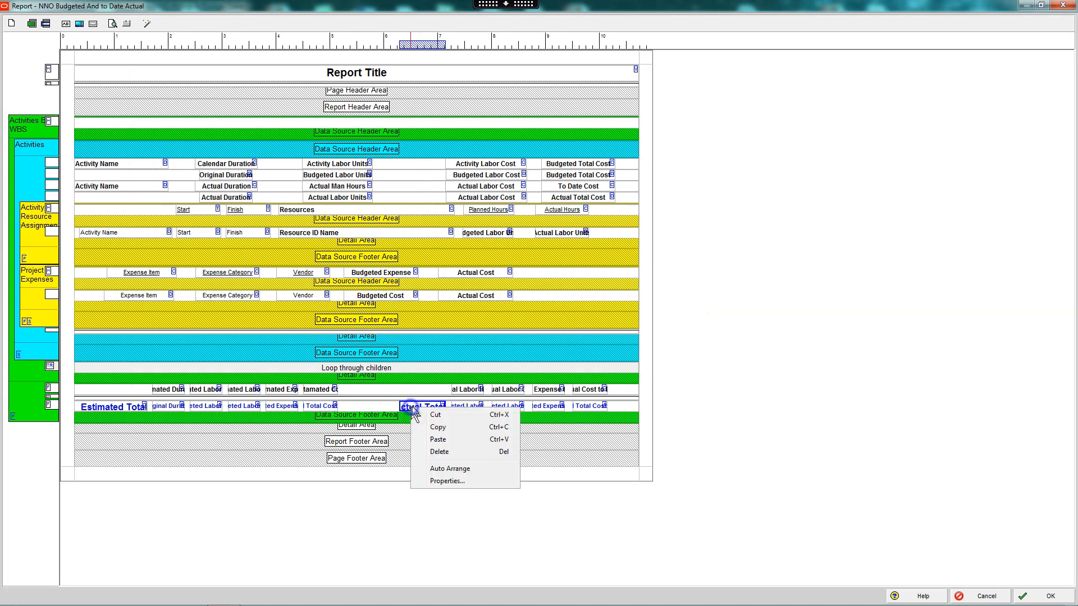
{"action": "left_click", "coordinate": [451, 482]}
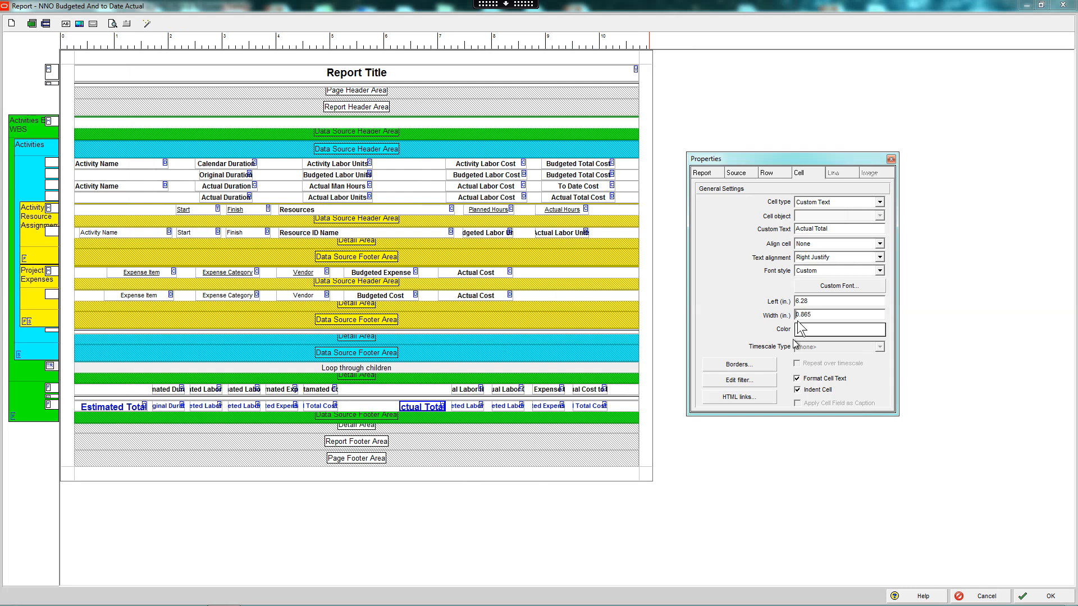
{"action": "left_click", "coordinate": [891, 159]}
{"action": "left_click", "coordinate": [400, 406]}
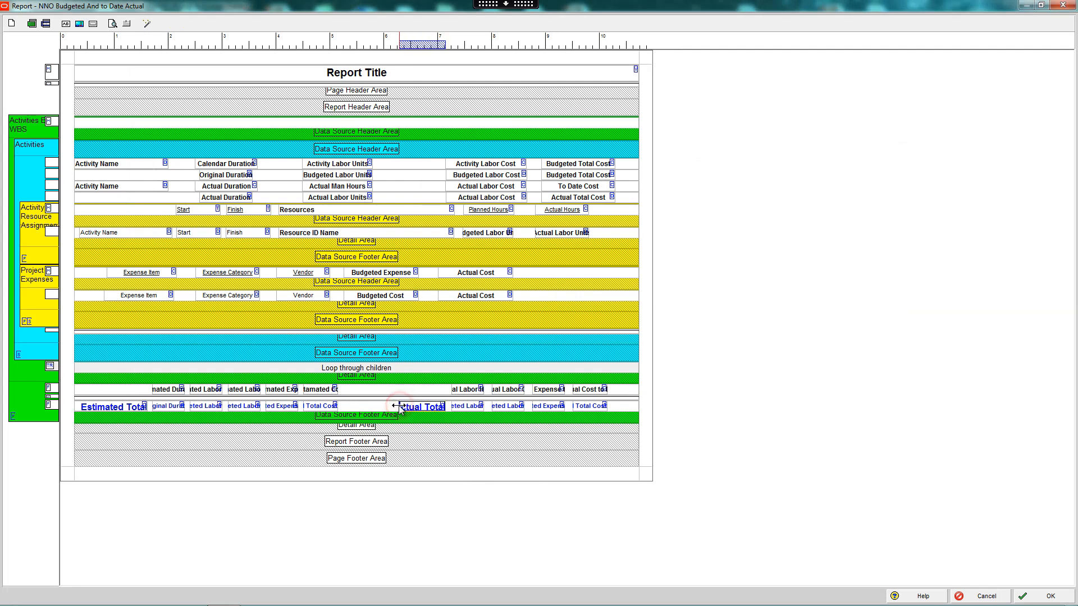
{"action": "left_click_drag", "start_coordinate": [387, 405], "coordinate": [388, 405]}
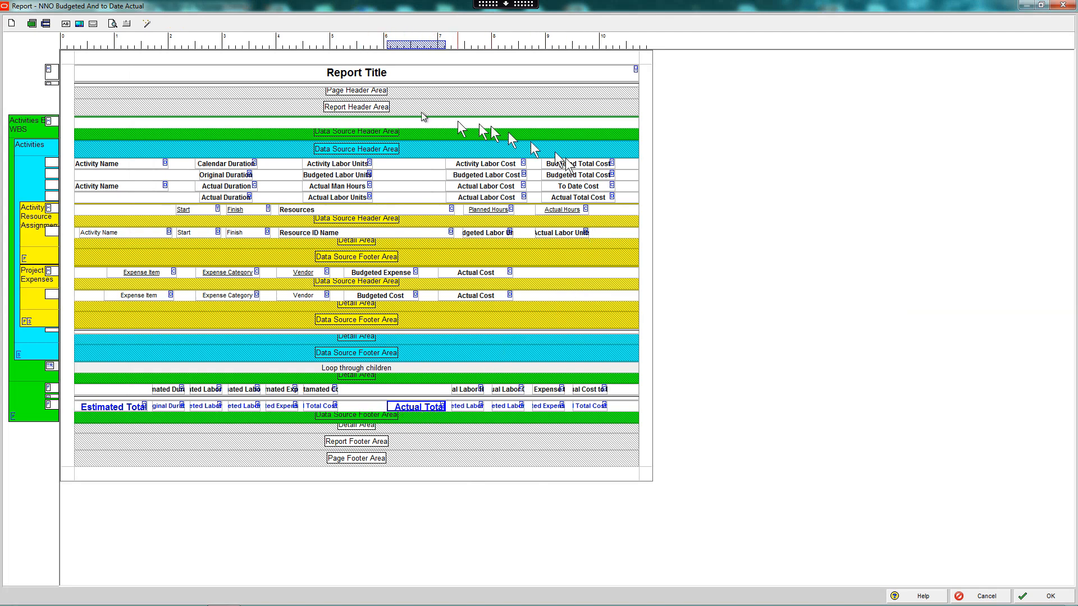
- Preview the report's last page and check how the widened Actual Total label fits beside the totals
{"action": "left_click", "coordinate": [113, 24]}
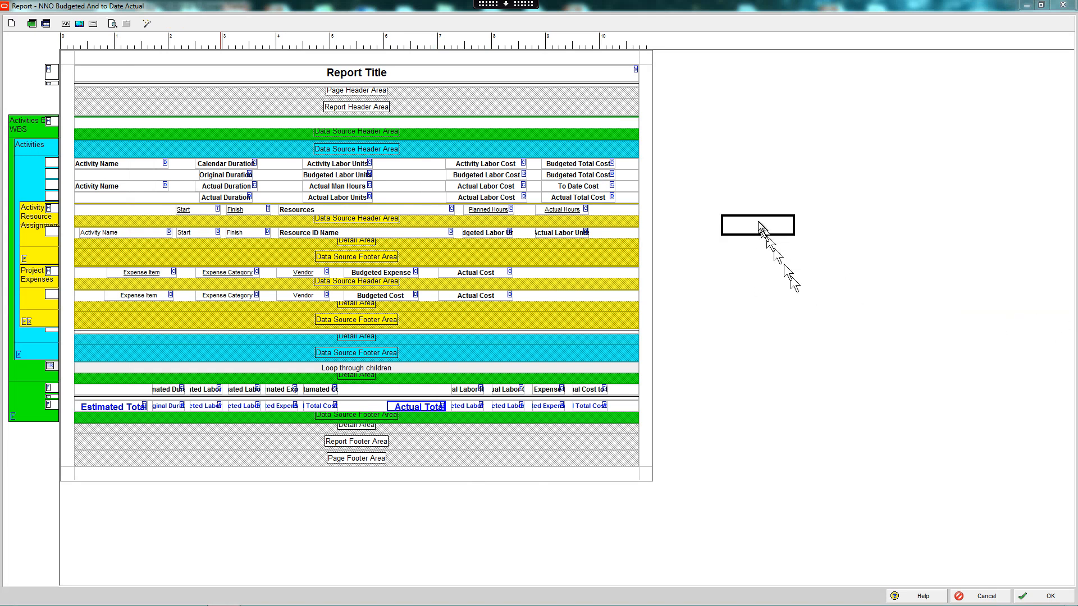
{"action": "left_click", "coordinate": [756, 220]}
{"action": "left_click_drag", "start_coordinate": [723, 309], "coordinate": [730, 211]}
{"action": "left_click", "coordinate": [730, 211]}
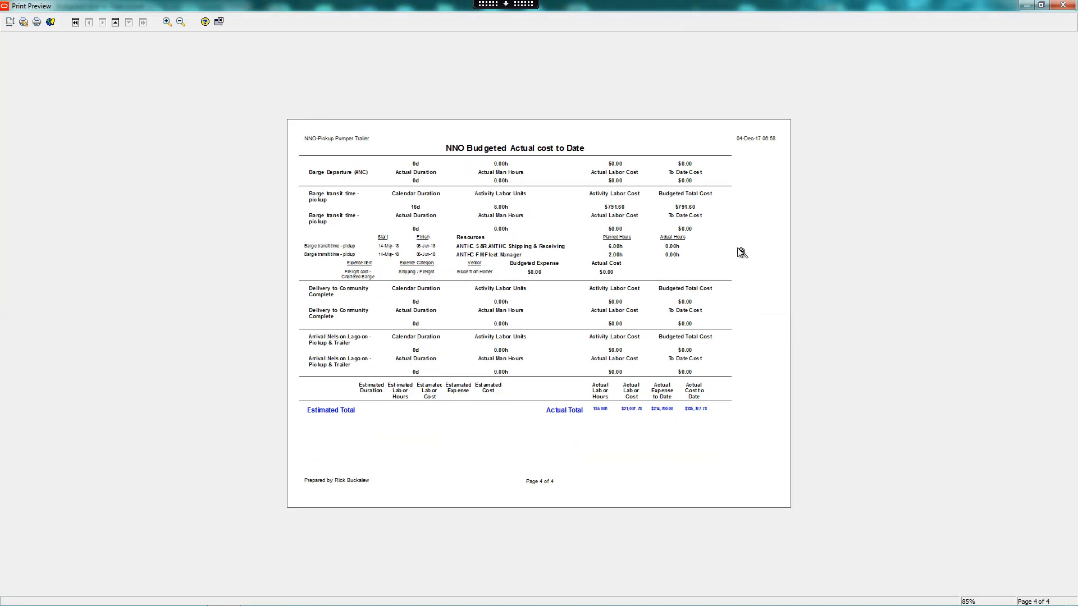
{"action": "left_click", "coordinate": [601, 407]}
{"action": "left_click", "coordinate": [601, 408]}
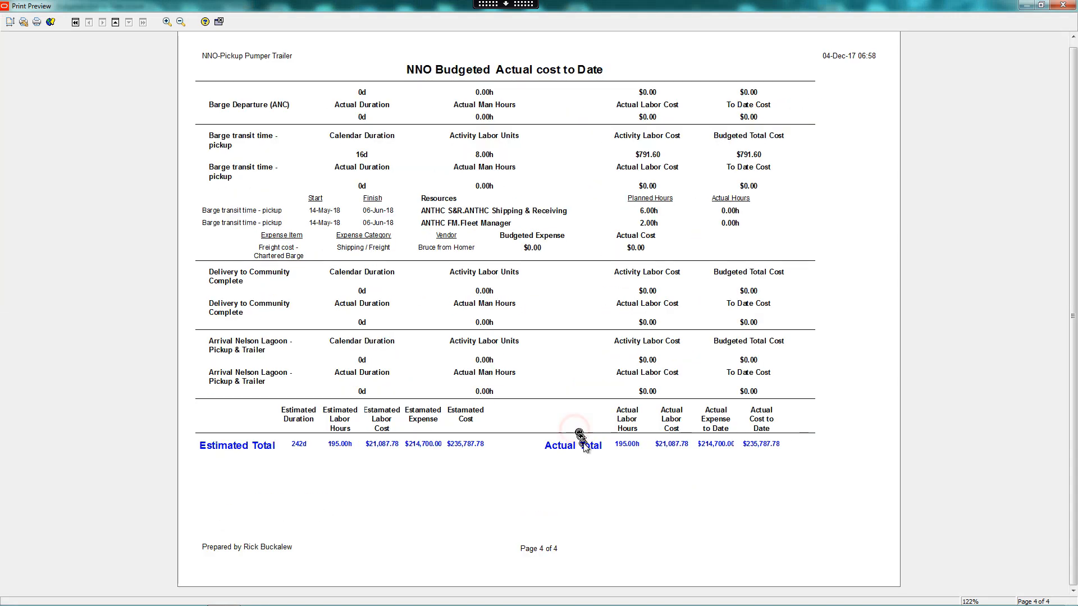
{"action": "left_click", "coordinate": [595, 443]}
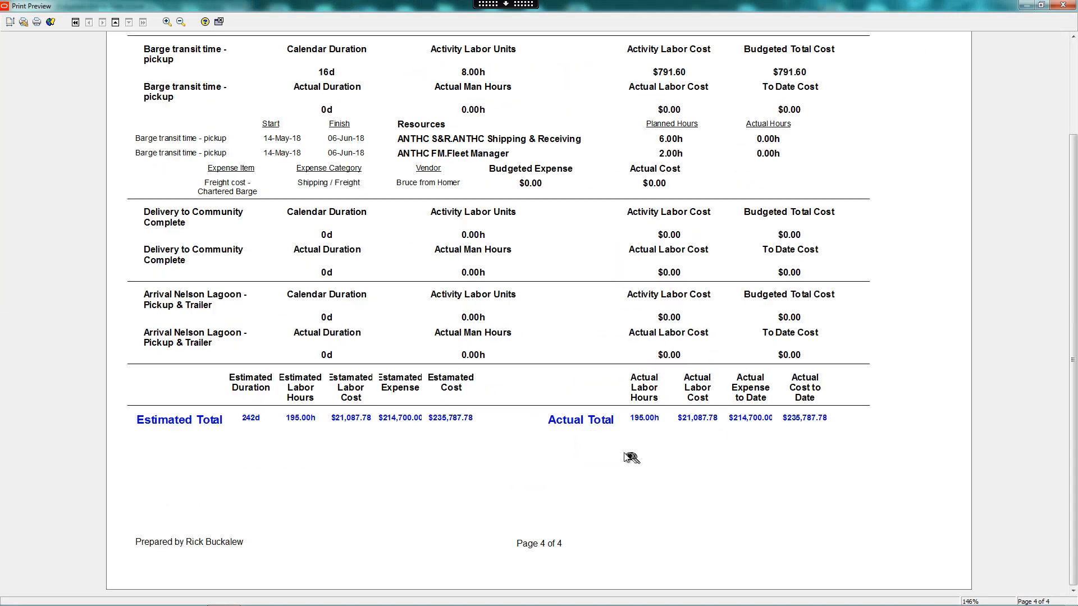
{"action": "left_click", "coordinate": [596, 425]}
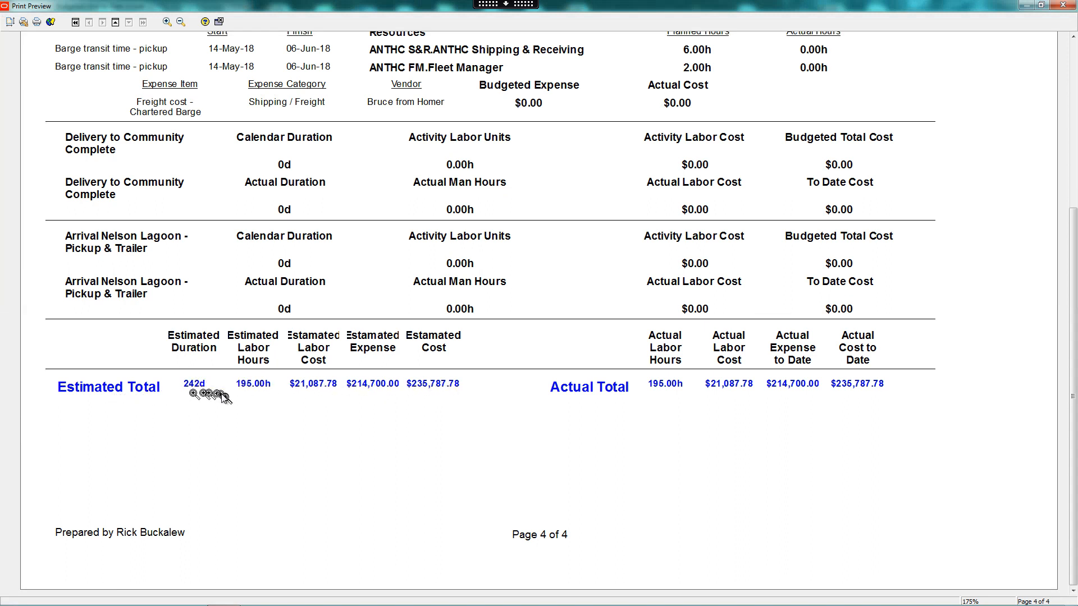
{"action": "left_click", "coordinate": [1064, 7]}
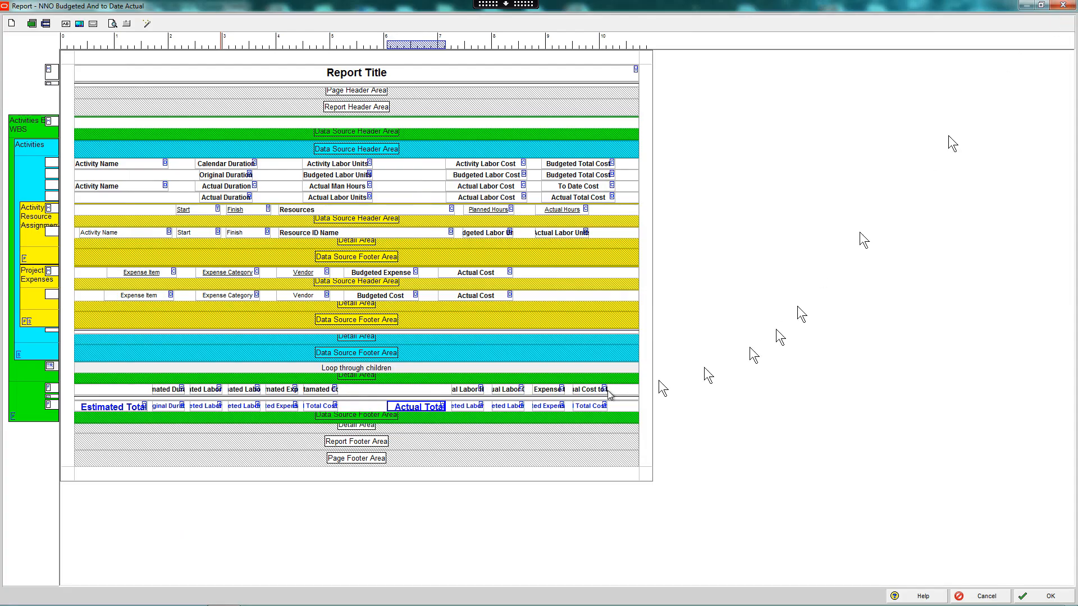
- Set the Actual Total label's custom font size to 10
{"action": "right_click", "coordinate": [418, 409]}
{"action": "left_click", "coordinate": [453, 481]}
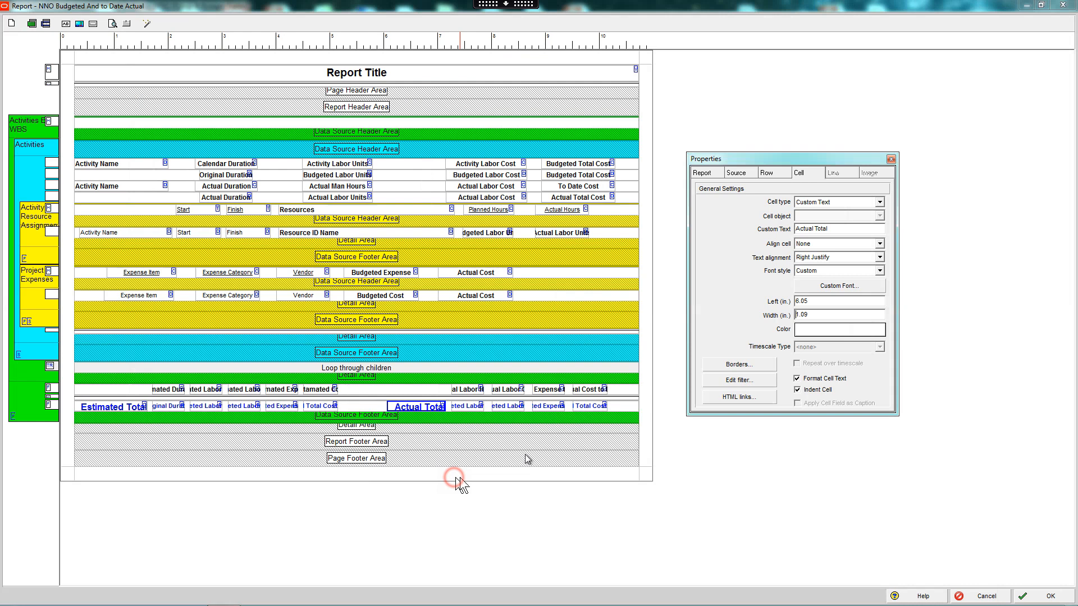
{"action": "left_click", "coordinate": [843, 286]}
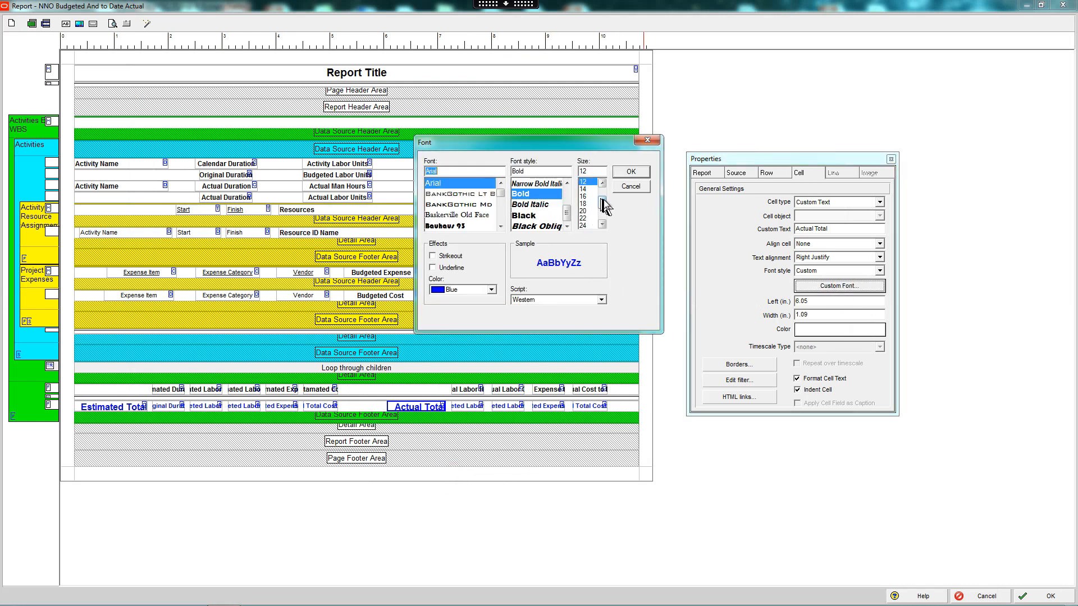
{"action": "left_click_drag", "start_coordinate": [604, 202], "coordinate": [595, 193]}
{"action": "left_click", "coordinate": [584, 189]}
{"action": "left_click", "coordinate": [631, 172]}
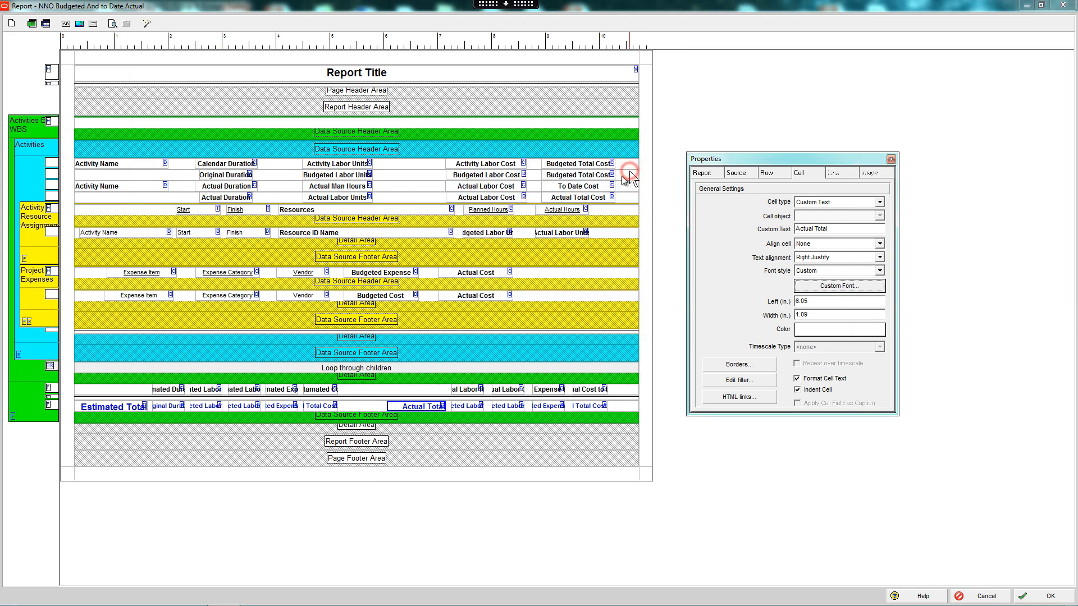
- Set the Estimated Total label's custom font size to 10
{"action": "left_click", "coordinate": [115, 407]}
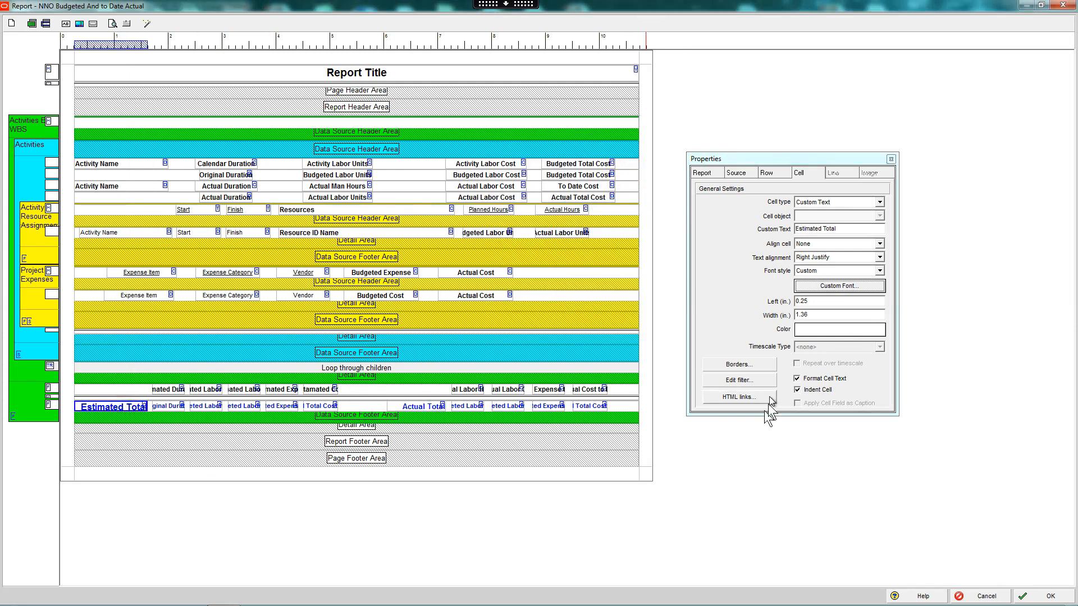
{"action": "left_click", "coordinate": [839, 285]}
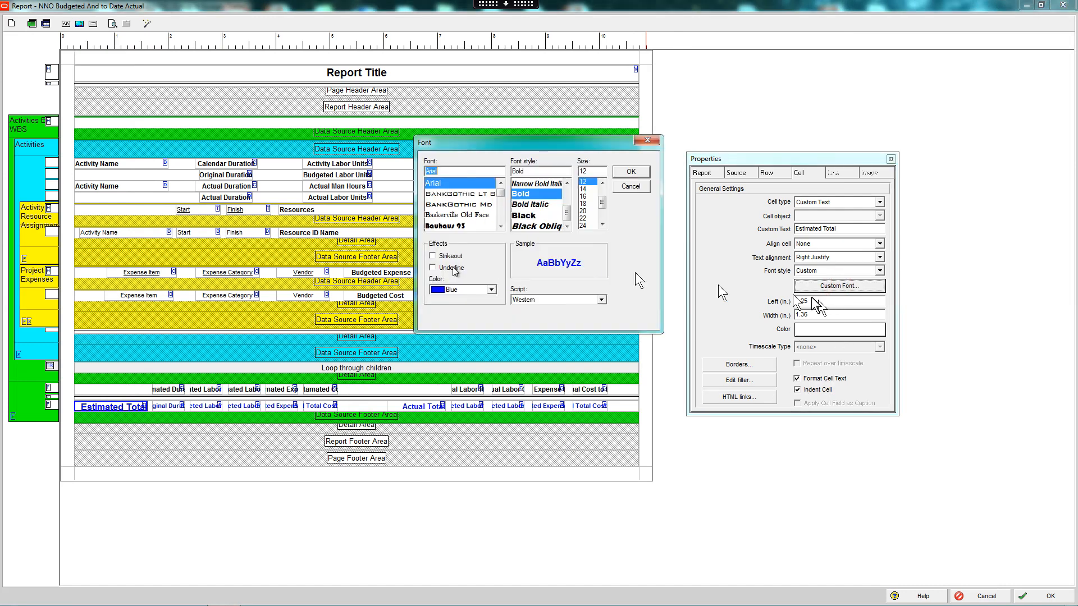
{"action": "scroll", "coordinate": [602, 191], "scroll_direction": "up", "scroll_amount": 2}
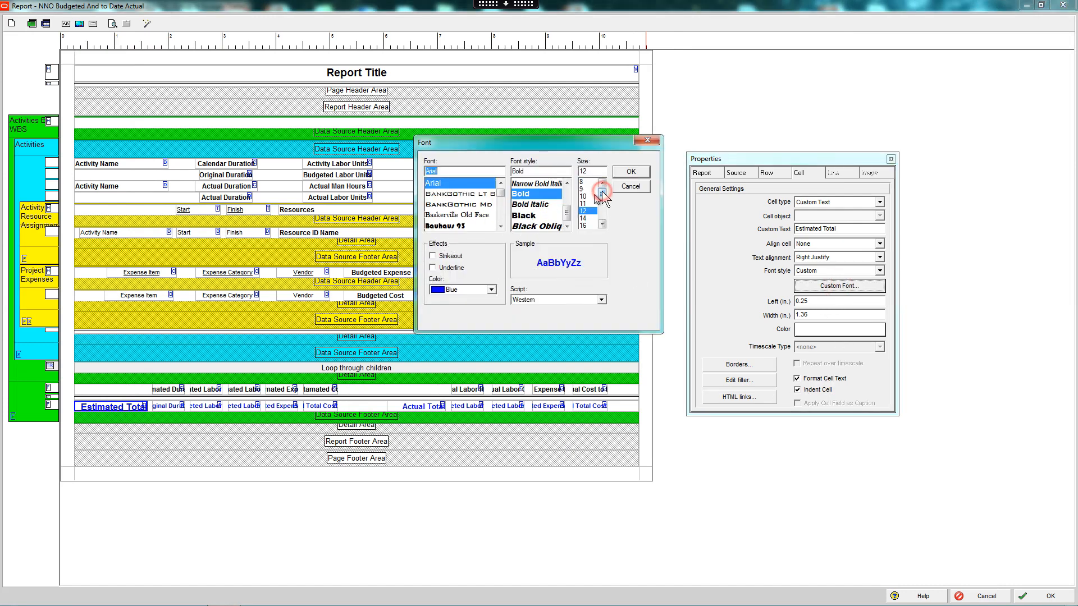
{"action": "left_click", "coordinate": [586, 196]}
{"action": "left_click", "coordinate": [629, 172]}
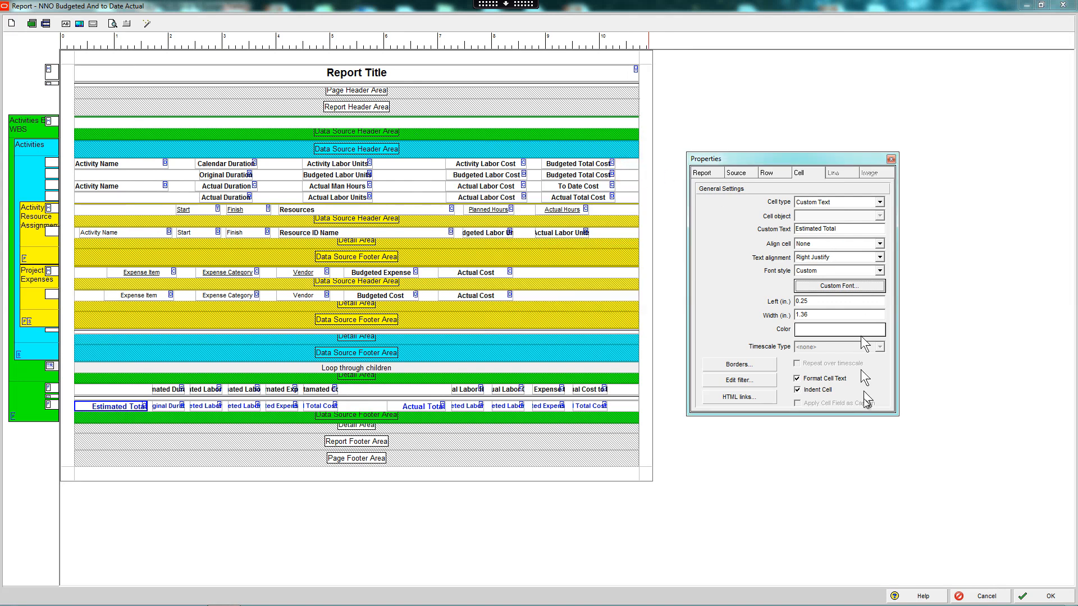
{"action": "left_click", "coordinate": [891, 159]}
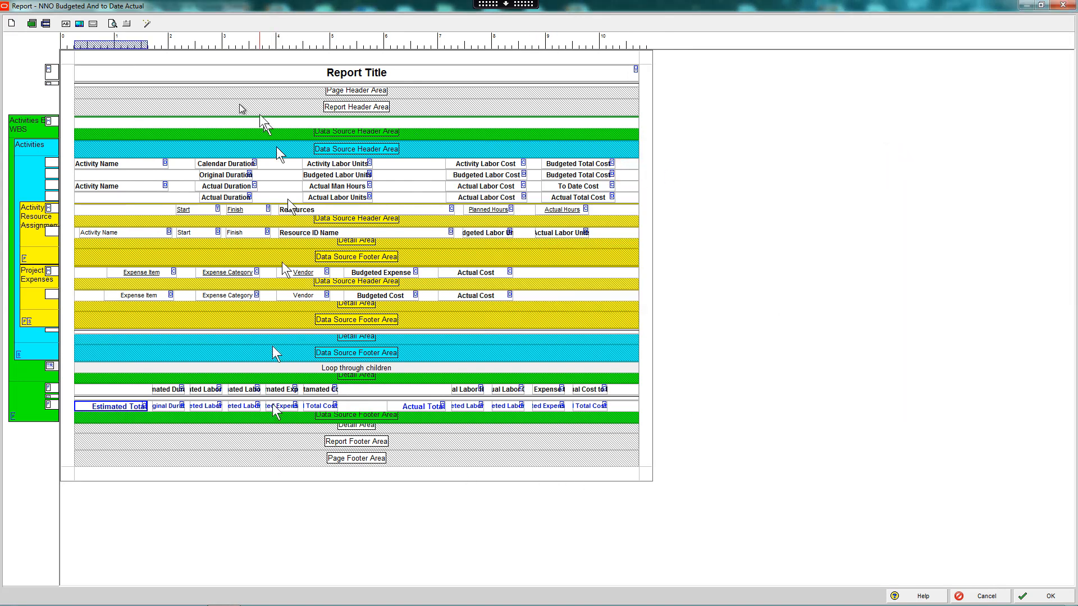
- Preview the report's last page to check the smaller Estimated Total and Actual Total labels
{"action": "left_click", "coordinate": [113, 23]}
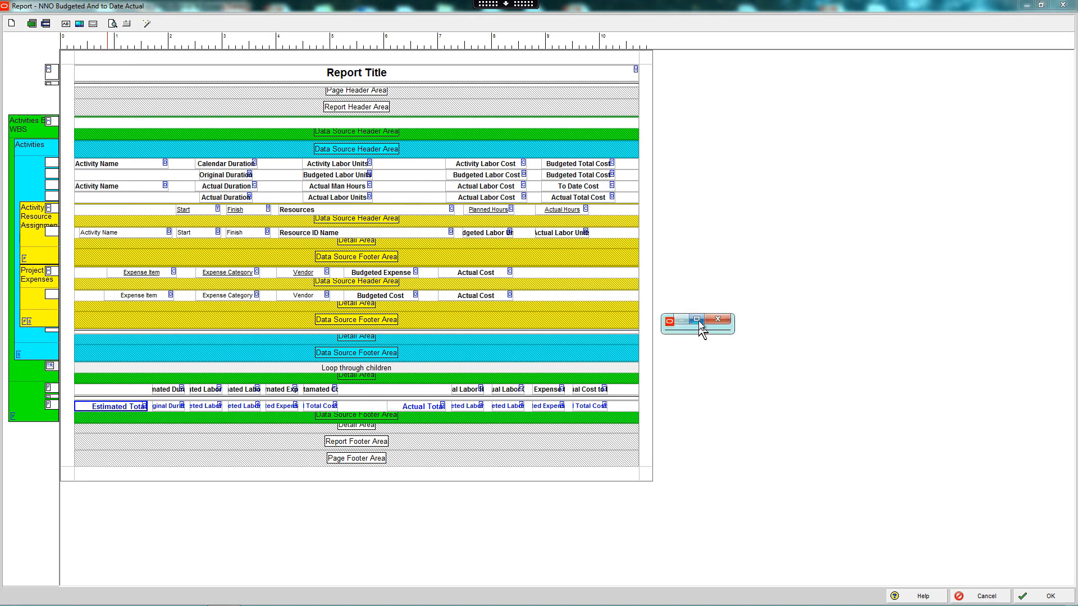
{"action": "double_click", "coordinate": [697, 317]}
{"action": "left_click_drag", "start_coordinate": [695, 316], "coordinate": [705, 206]}
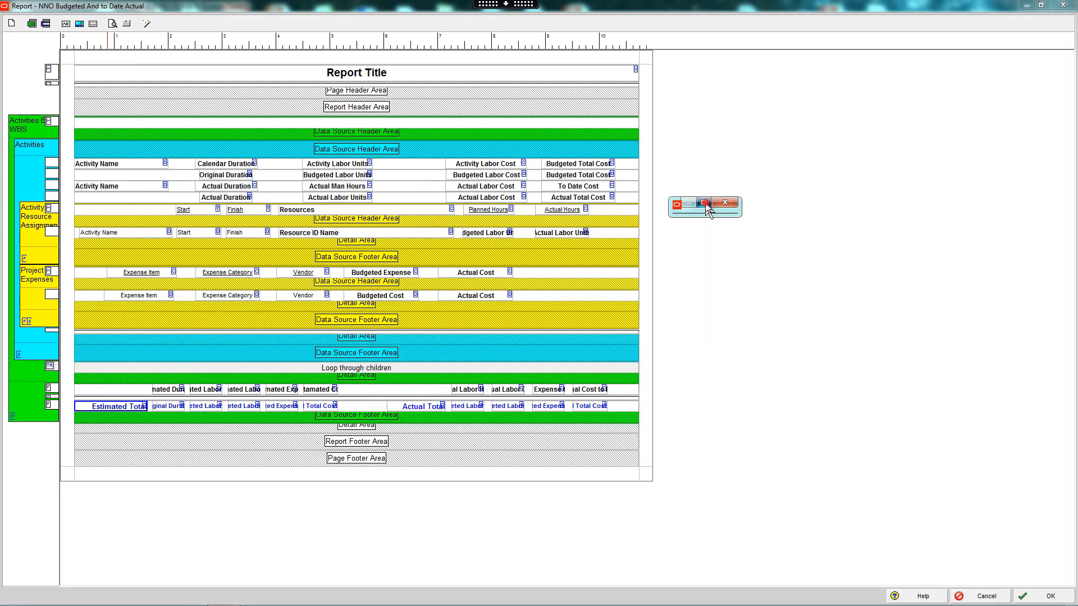
{"action": "double_click", "coordinate": [706, 206]}
{"action": "scroll", "coordinate": [715, 241], "scroll_direction": "down", "scroll_amount": 1}
{"action": "scroll", "coordinate": [719, 245], "scroll_direction": "down", "scroll_amount": 2}
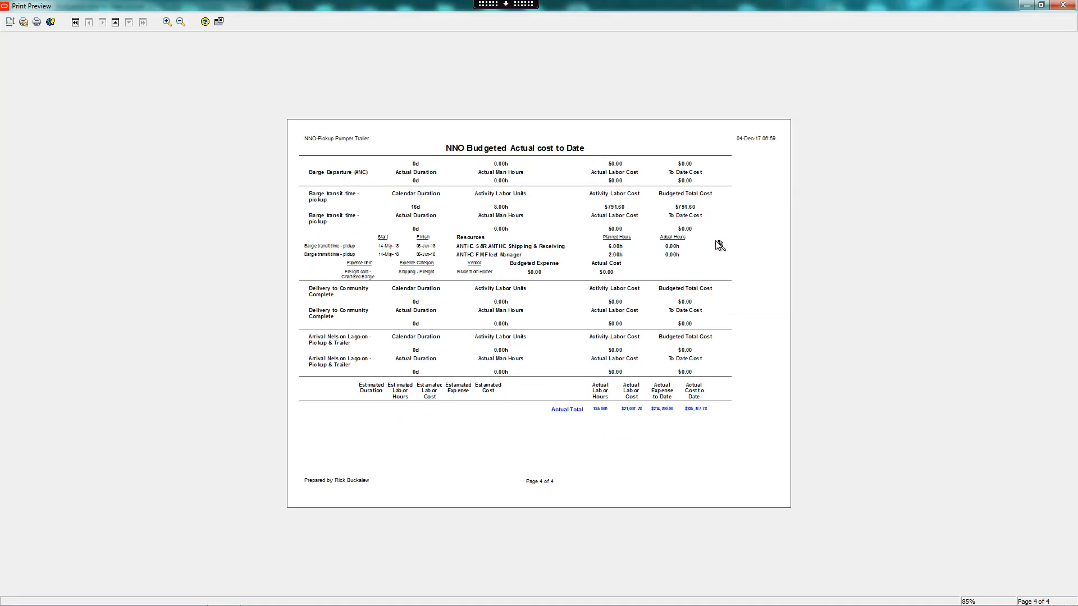
- Inspect the estimated and actual totals and their labels up close on the report's last page, and close the preview
{"action": "left_click", "coordinate": [586, 398]}
{"action": "left_click", "coordinate": [524, 439]}
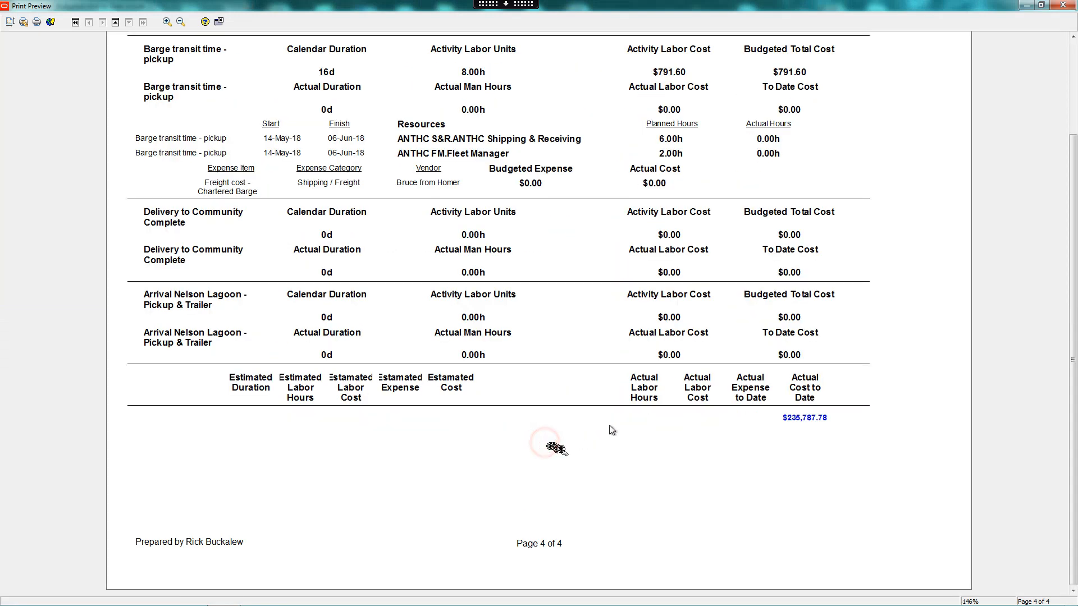
{"action": "left_click", "coordinate": [705, 430]}
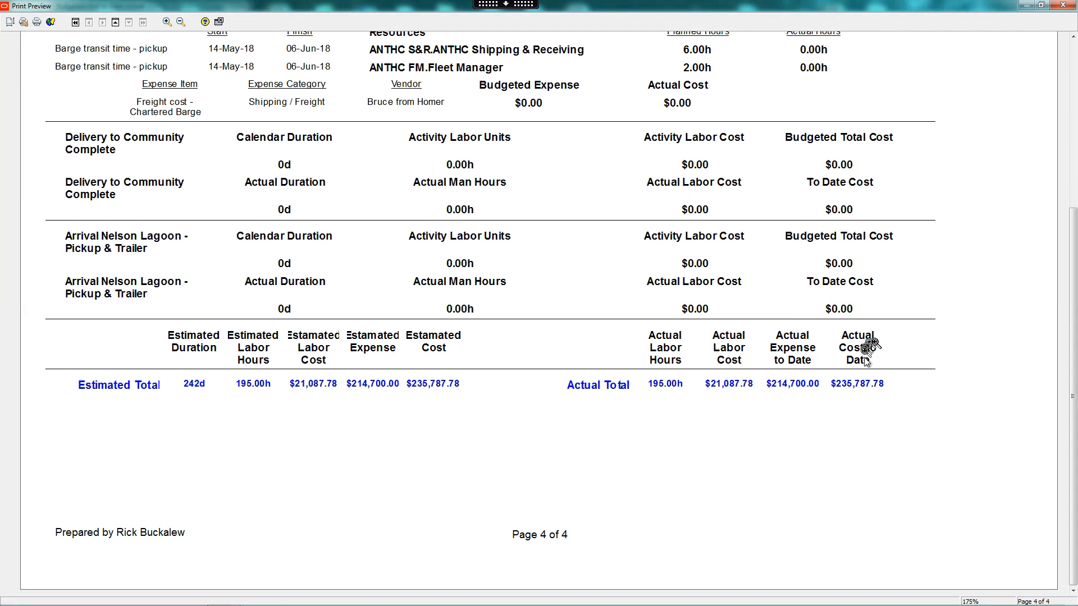
{"action": "left_click", "coordinate": [1062, 5]}
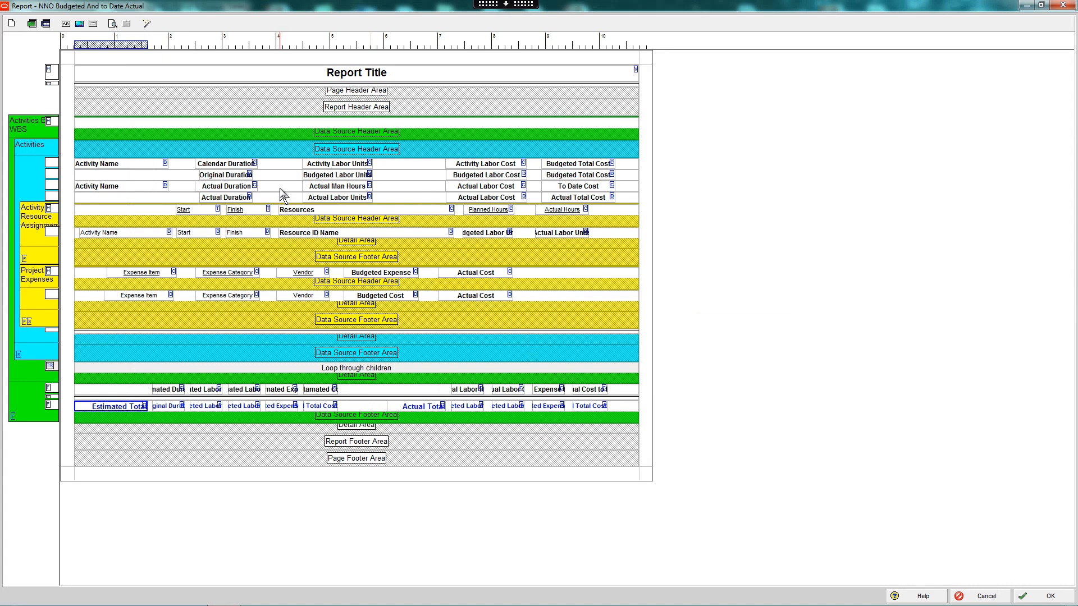
- Save the report layout and reopen the NNO Budgeted And to Date Actual report for modification
{"action": "left_click", "coordinate": [1050, 597]}
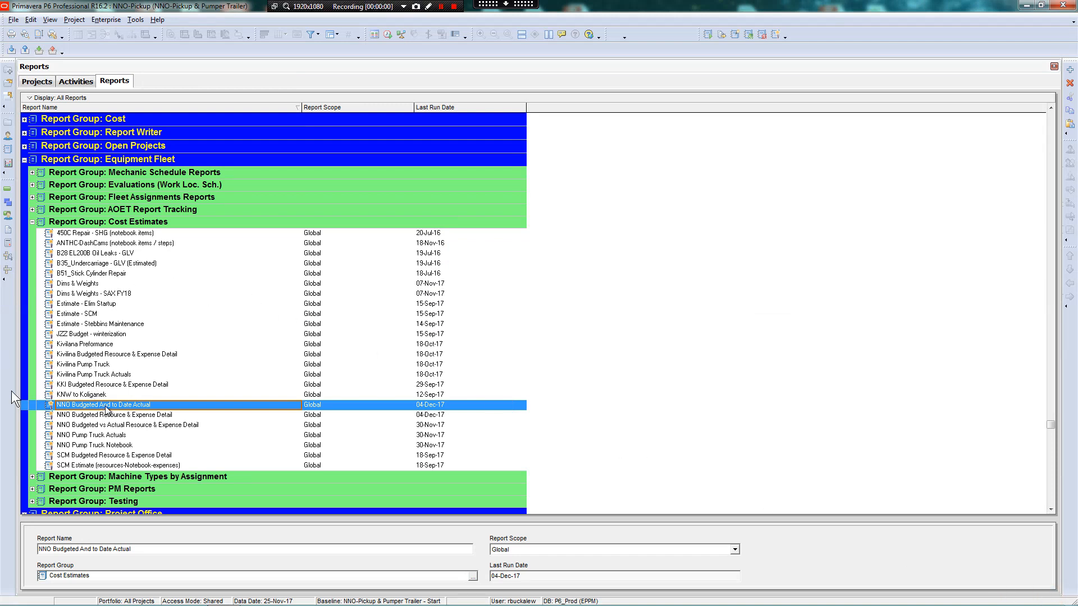
{"action": "right_click", "coordinate": [107, 406]}
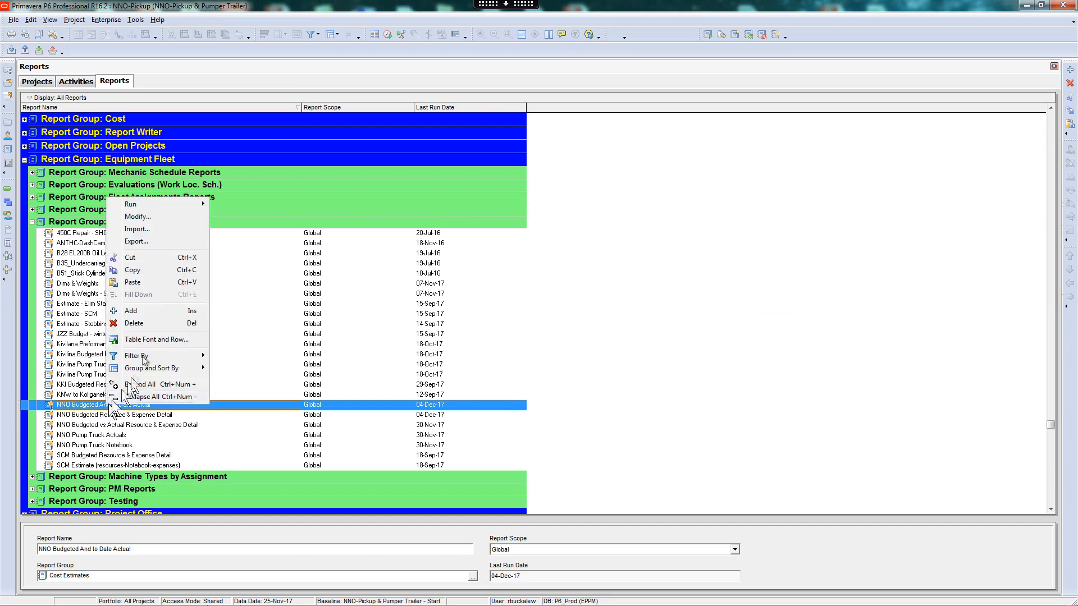
{"action": "left_click", "coordinate": [136, 217]}
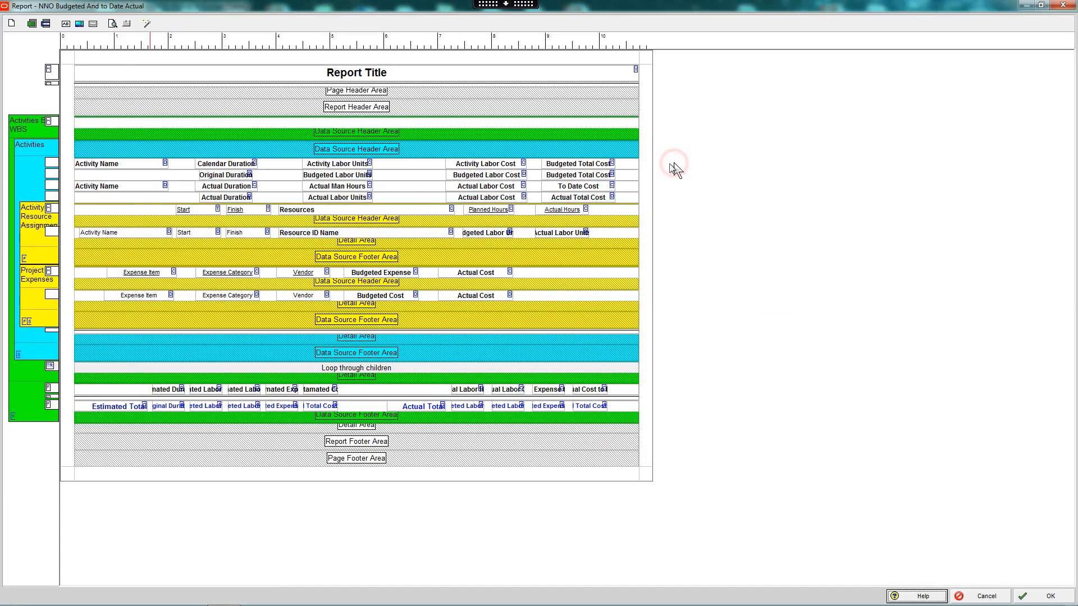
{"action": "left_click", "coordinate": [675, 168]}
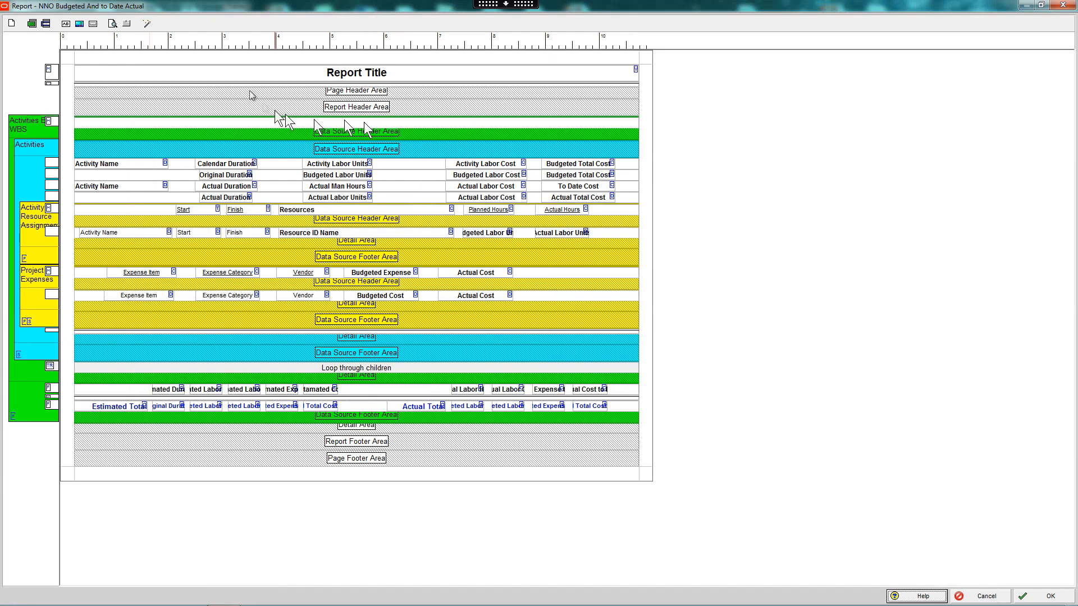
- Set the report's page scaling to 100% of normal size in the page setup
{"action": "left_click", "coordinate": [126, 24]}
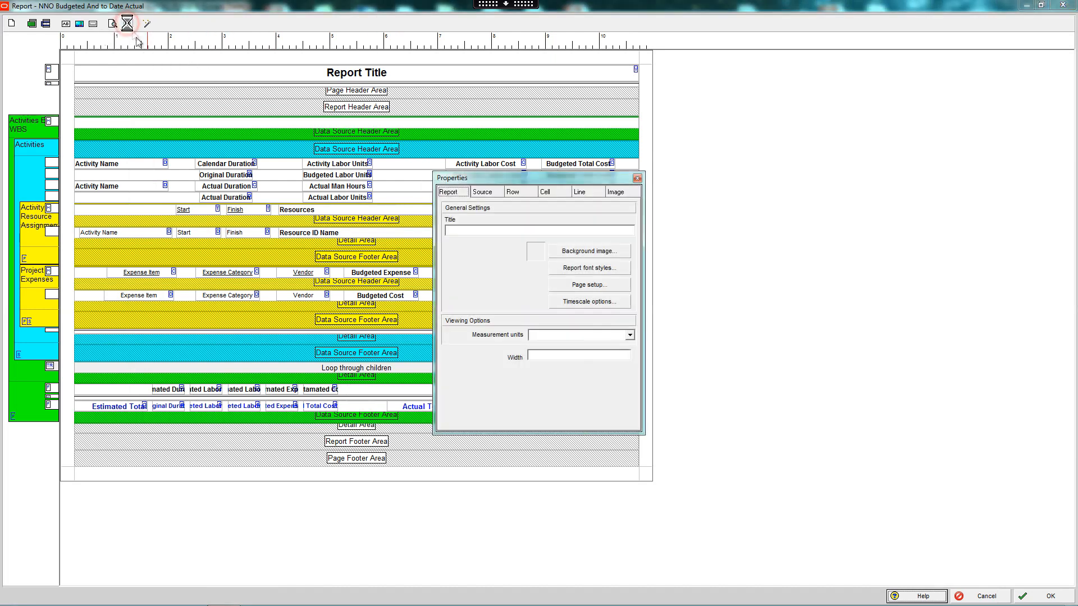
{"action": "left_click", "coordinate": [580, 286]}
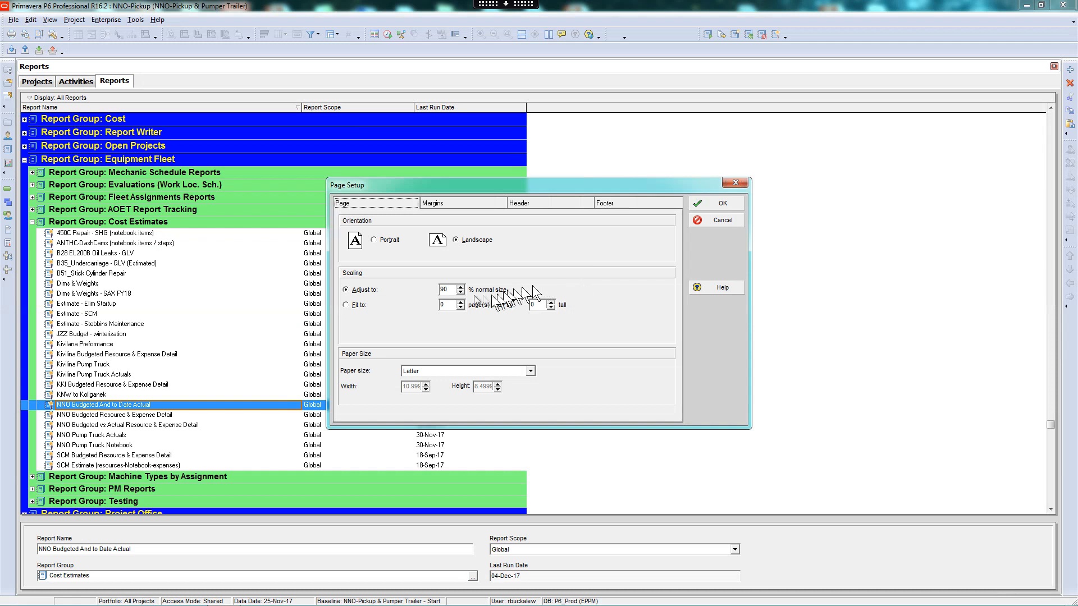
{"action": "double_click", "coordinate": [445, 289]}
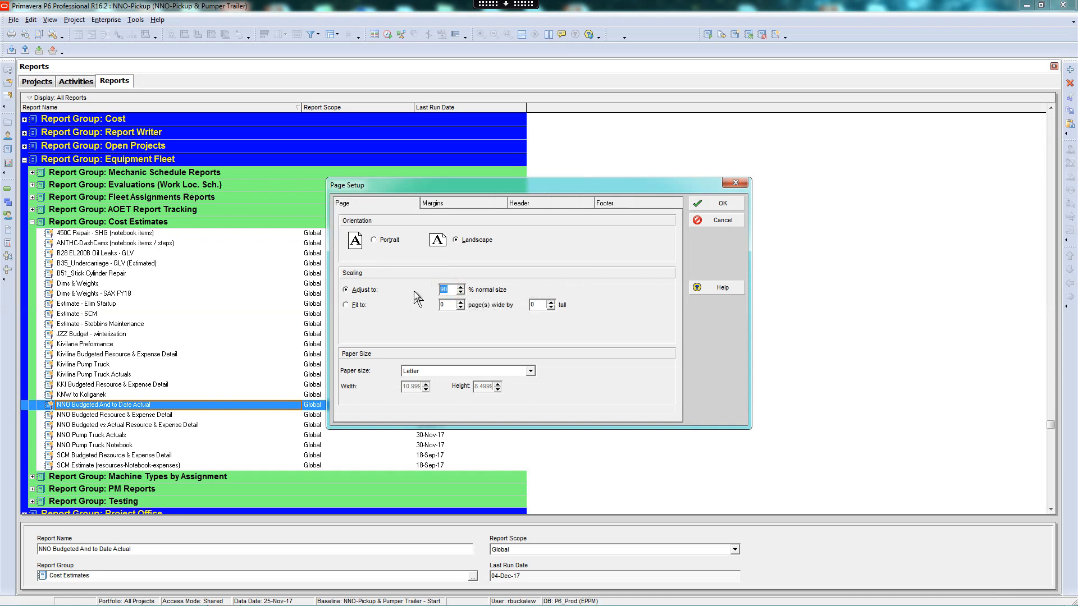
{"action": "type", "text": "100"}
{"action": "left_click", "coordinate": [478, 205]}
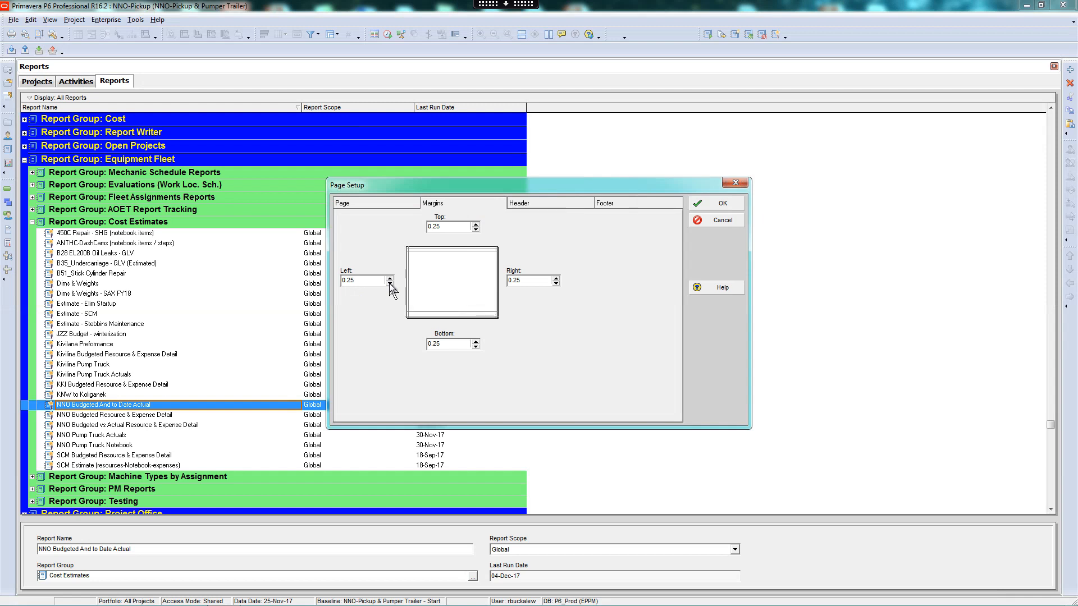
- Add a right-aligned "Current Data Date" text with the Data Date variable to footer Section 3 and apply the page setup
{"action": "left_click", "coordinate": [621, 205]}
{"action": "left_click", "coordinate": [608, 291]}
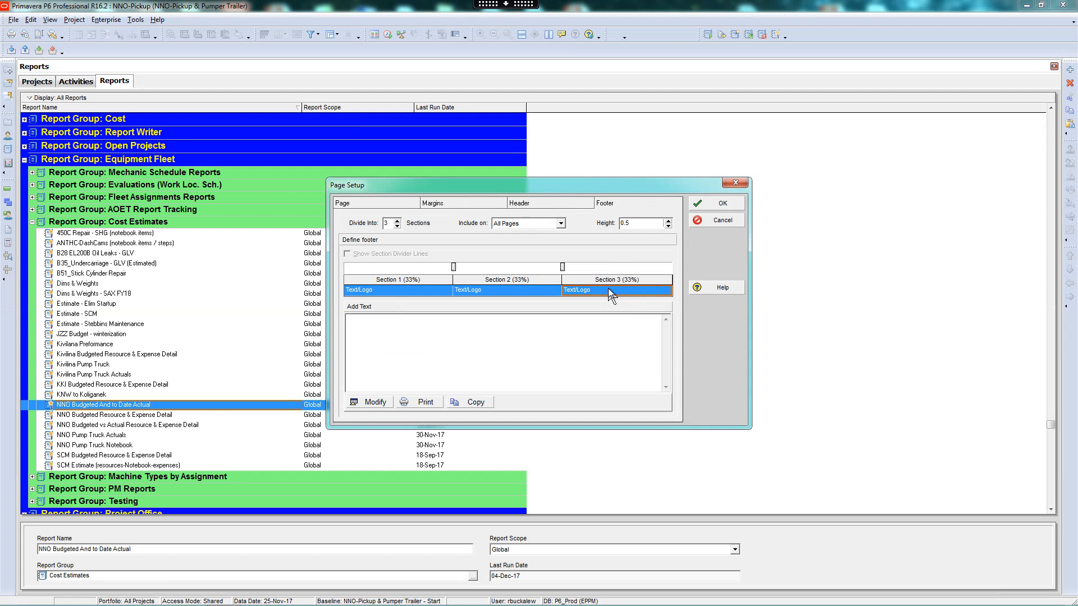
{"action": "left_click", "coordinate": [372, 402]}
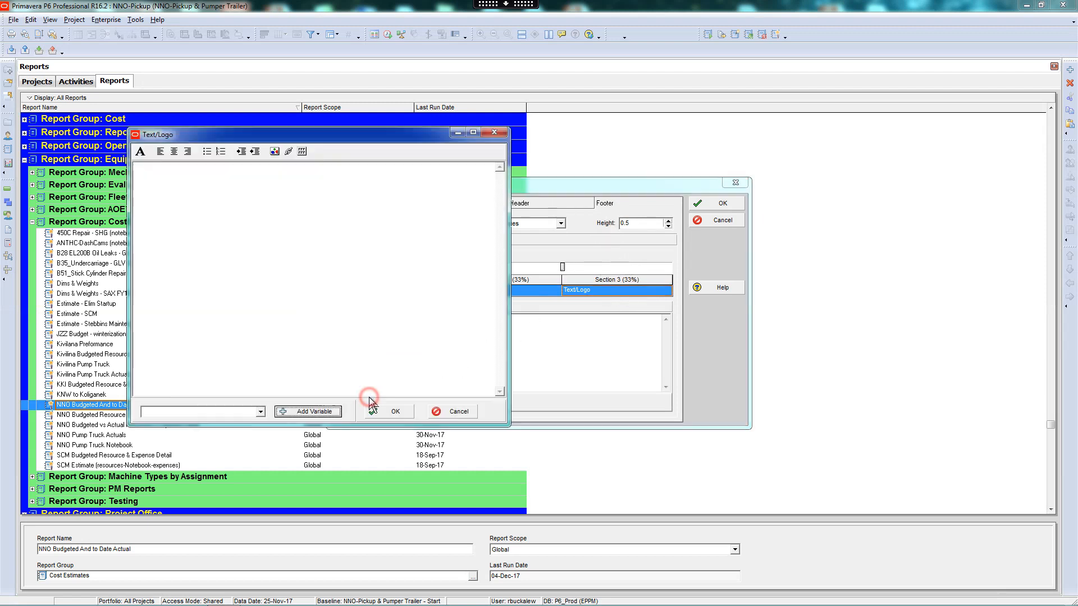
{"action": "left_click", "coordinate": [259, 412]}
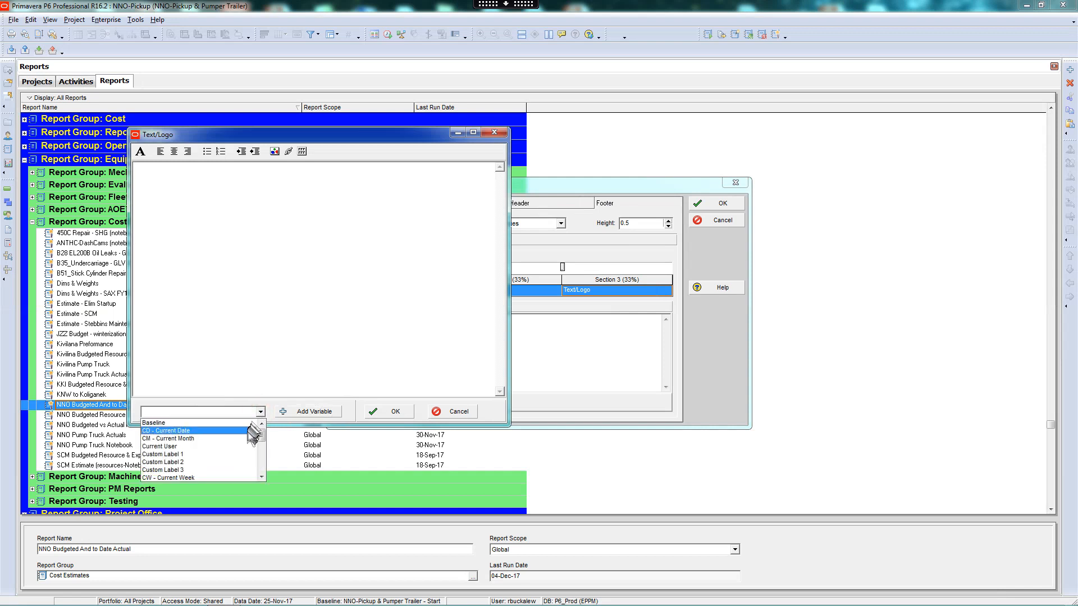
{"action": "scroll", "coordinate": [253, 455], "scroll_direction": "down", "scroll_amount": 1}
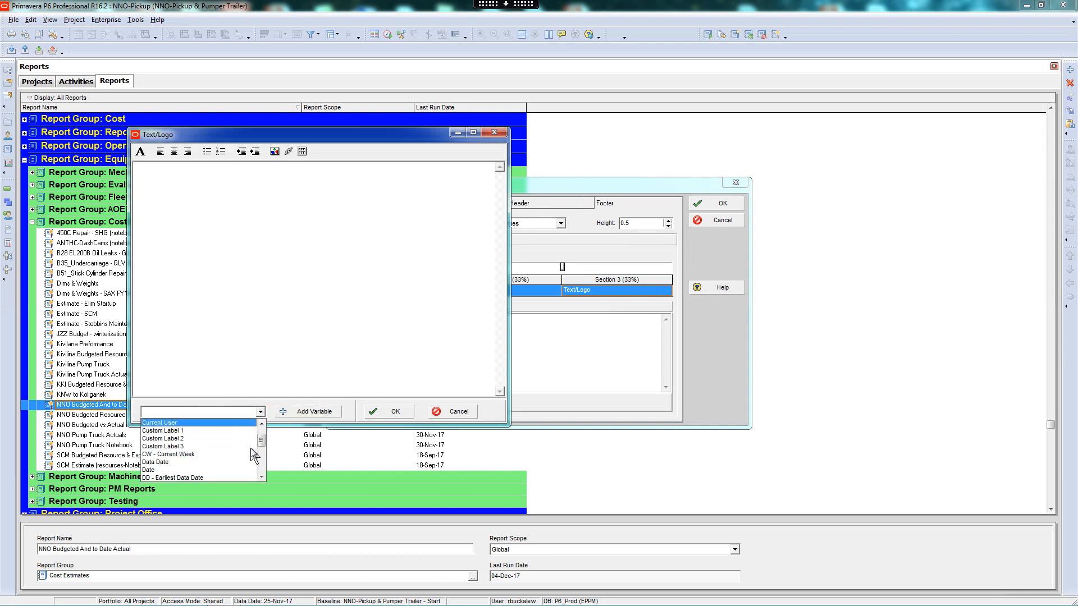
{"action": "left_click", "coordinate": [247, 462]}
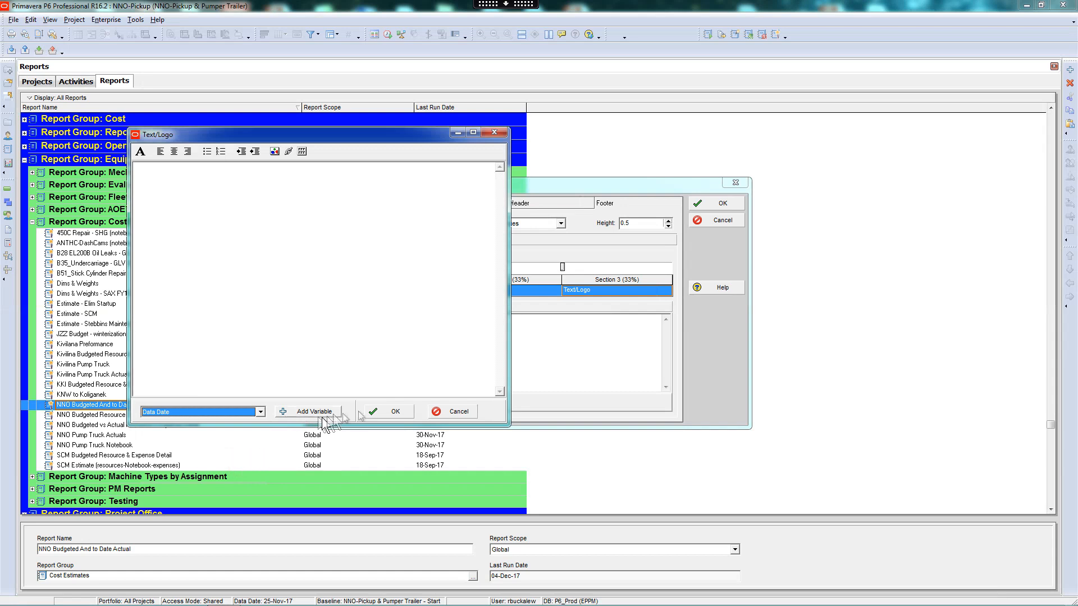
{"action": "left_click", "coordinate": [392, 412]}
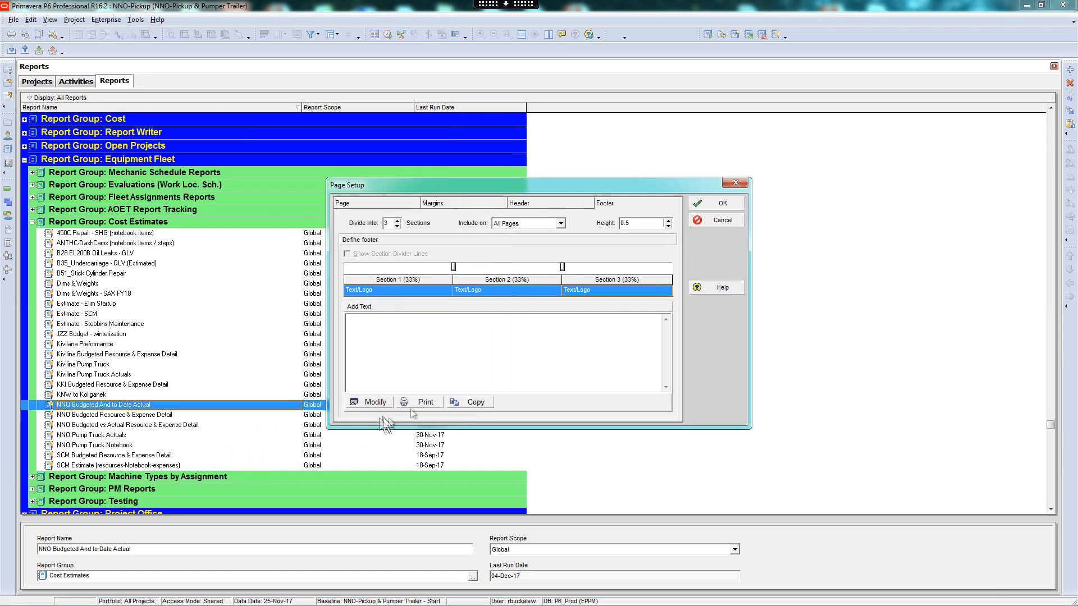
{"action": "left_click", "coordinate": [370, 400]}
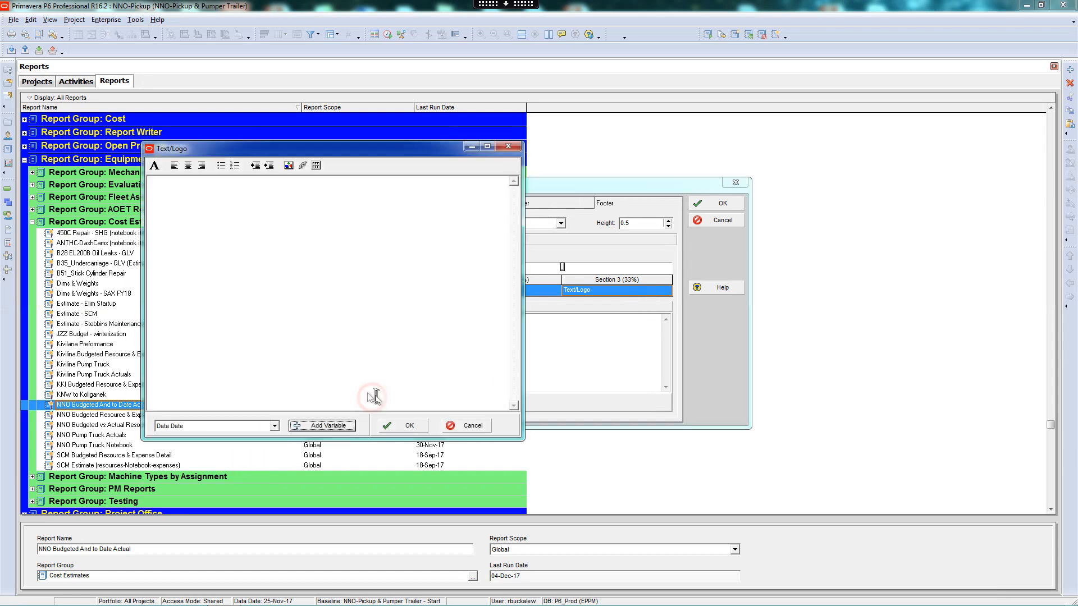
{"action": "left_click", "coordinate": [323, 425]}
{"action": "left_click", "coordinate": [201, 165]}
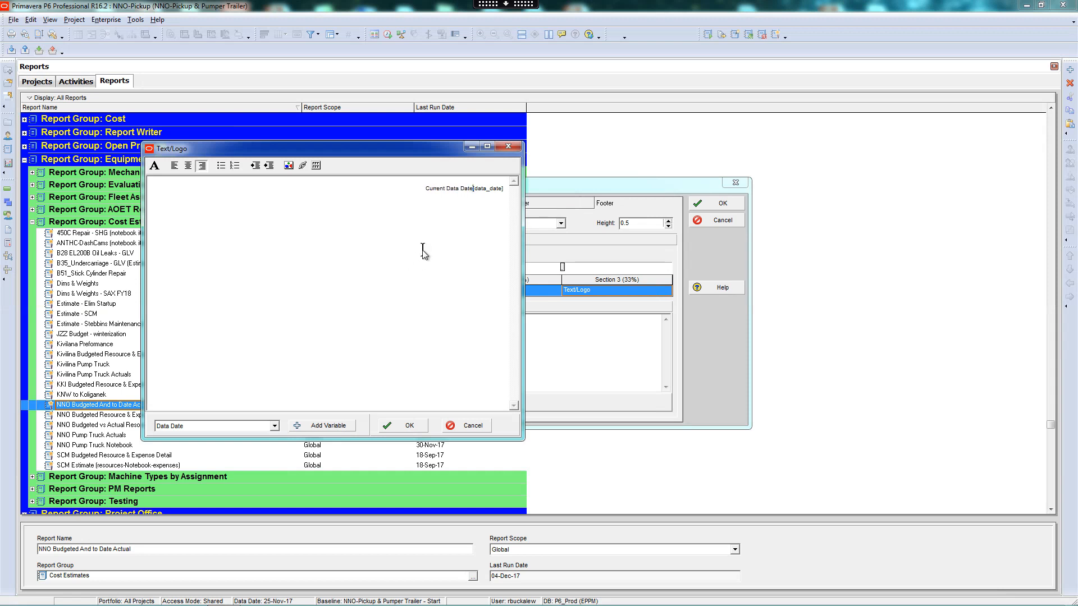
{"action": "left_click", "coordinate": [405, 425]}
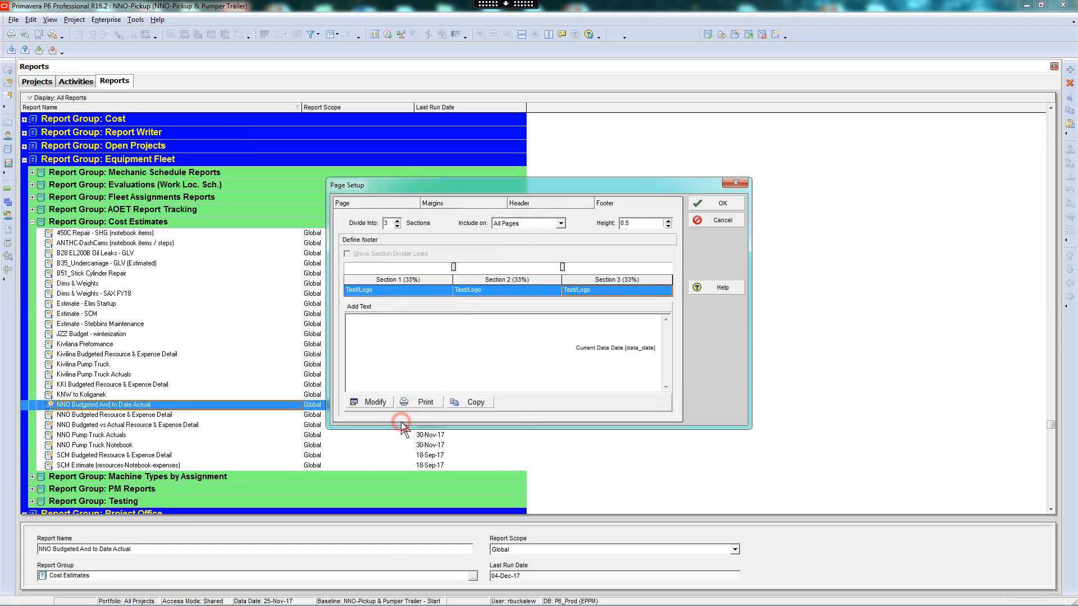
{"action": "left_click", "coordinate": [722, 203]}
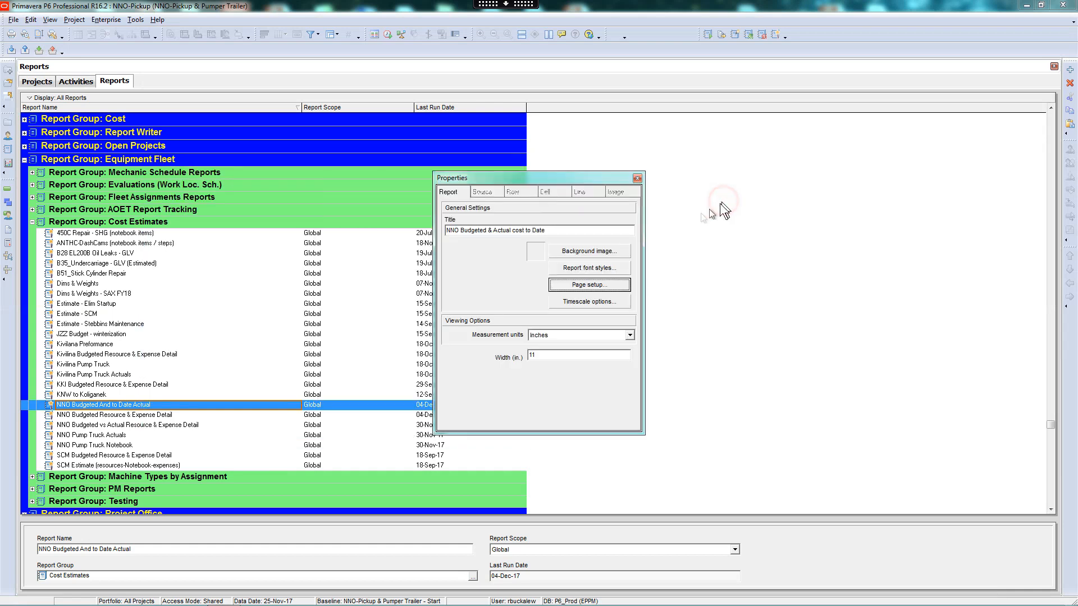
{"action": "left_click", "coordinate": [637, 179]}
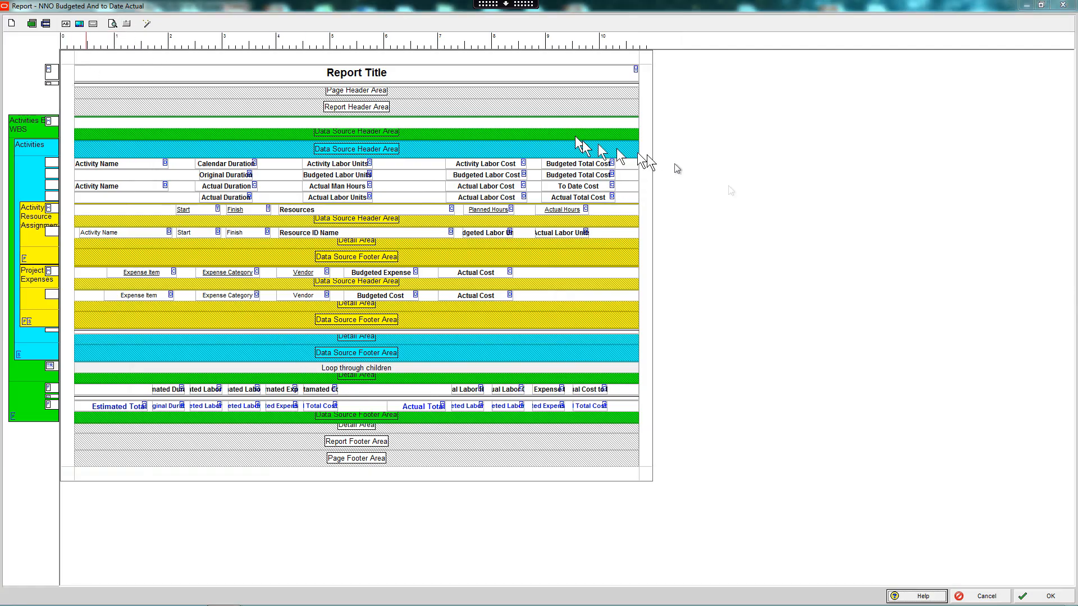
- Preview the rescaled report and check the data date footer and the totals across its pages
{"action": "left_click_drag", "start_coordinate": [1070, 354], "coordinate": [741, 197]}
{"action": "left_click", "coordinate": [744, 282]}
{"action": "left_click", "coordinate": [734, 196]}
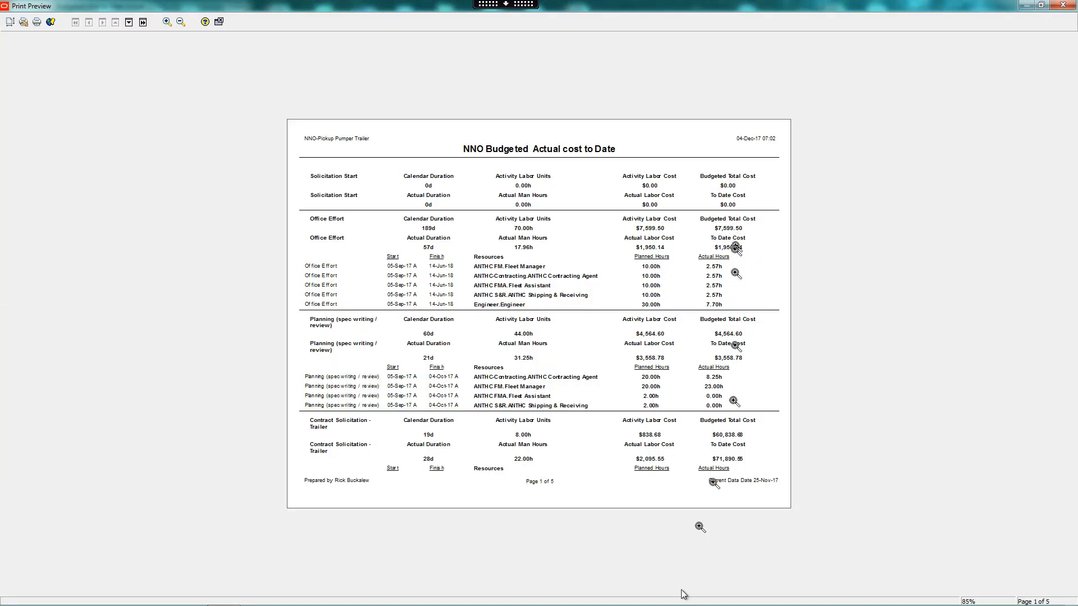
{"action": "left_click", "coordinate": [731, 482]}
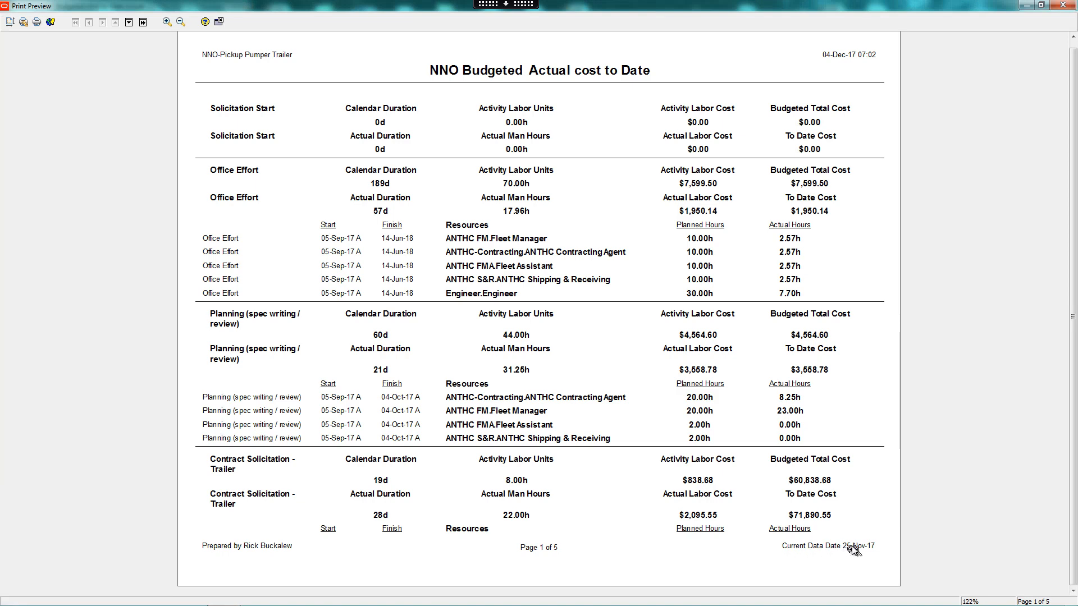
{"action": "scroll", "coordinate": [856, 545], "scroll_direction": "down", "scroll_amount": 3}
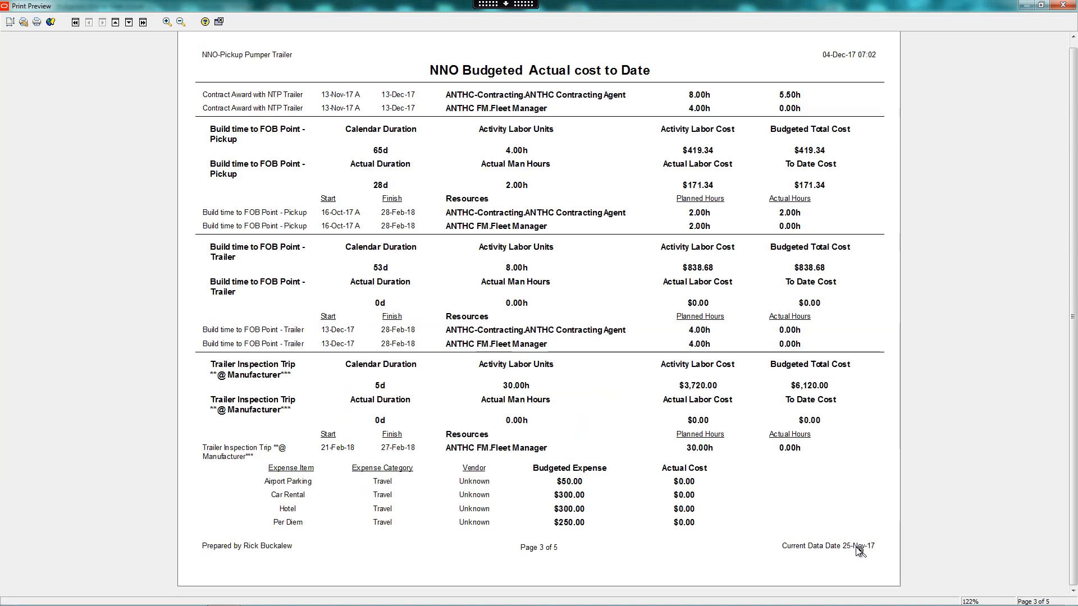
{"action": "scroll", "coordinate": [868, 578], "scroll_direction": "down", "scroll_amount": 1}
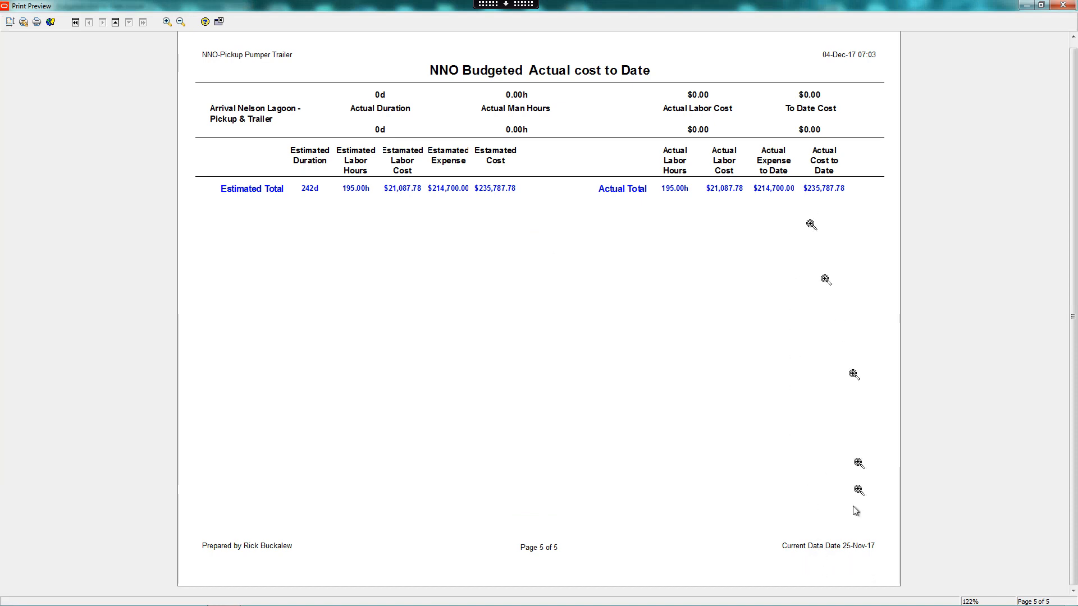
{"action": "scroll", "coordinate": [846, 534], "scroll_direction": "up", "scroll_amount": 4}
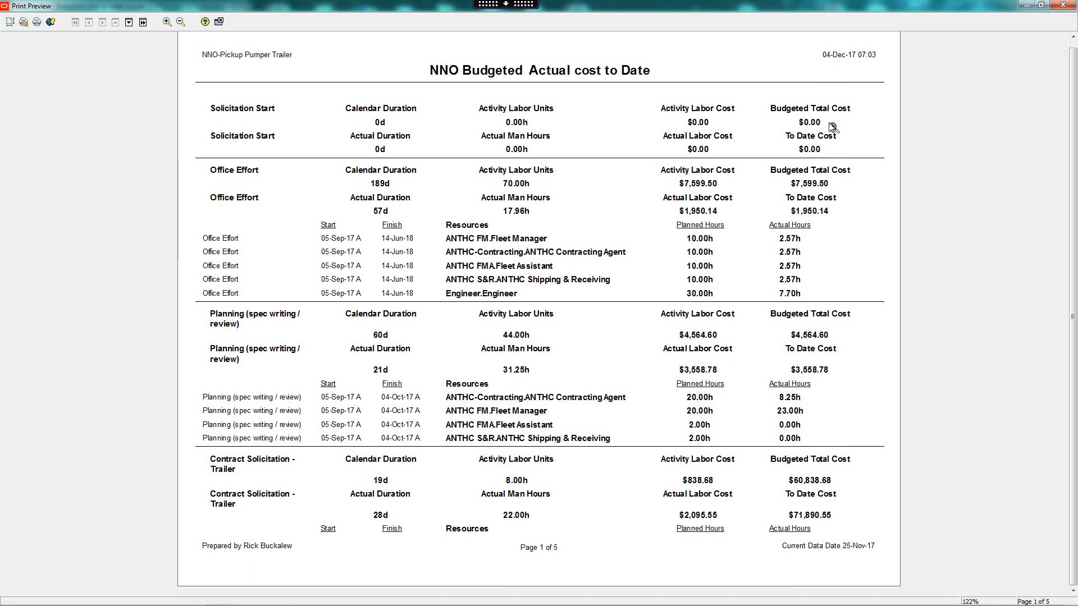
{"action": "left_click", "coordinate": [1062, 7]}
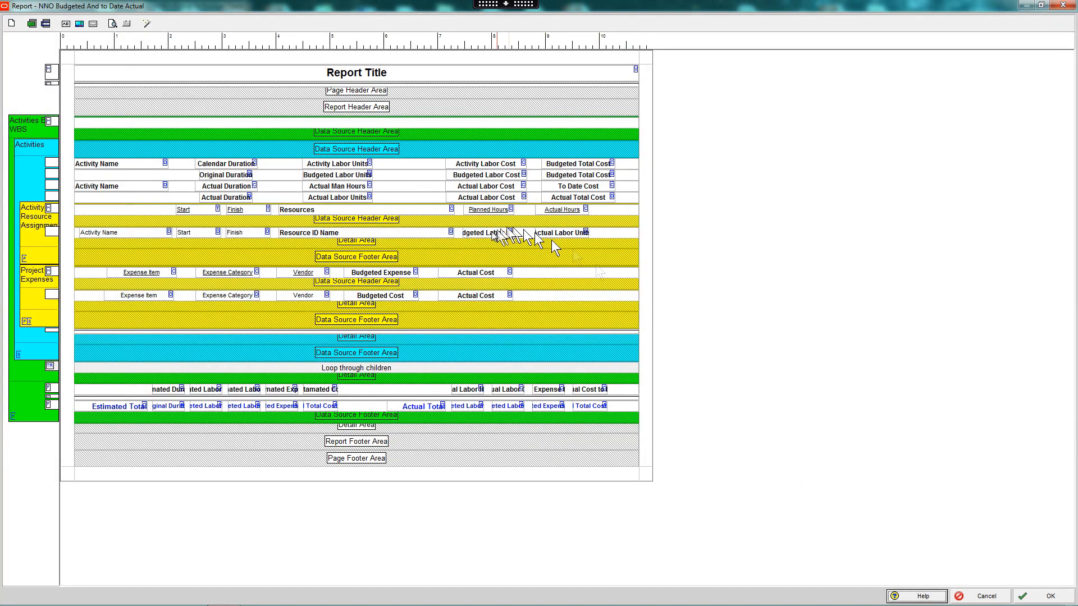
- Add the label "Report Run Date and Time" before the date and time variables in header Section 3
{"action": "left_click", "coordinate": [126, 23]}
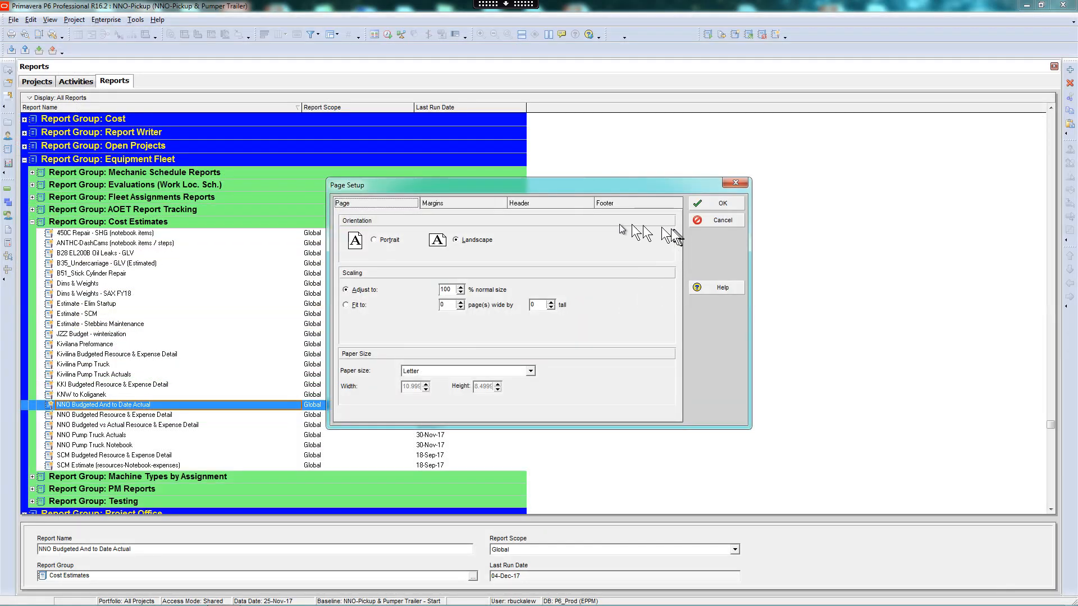
{"action": "left_click", "coordinate": [549, 205]}
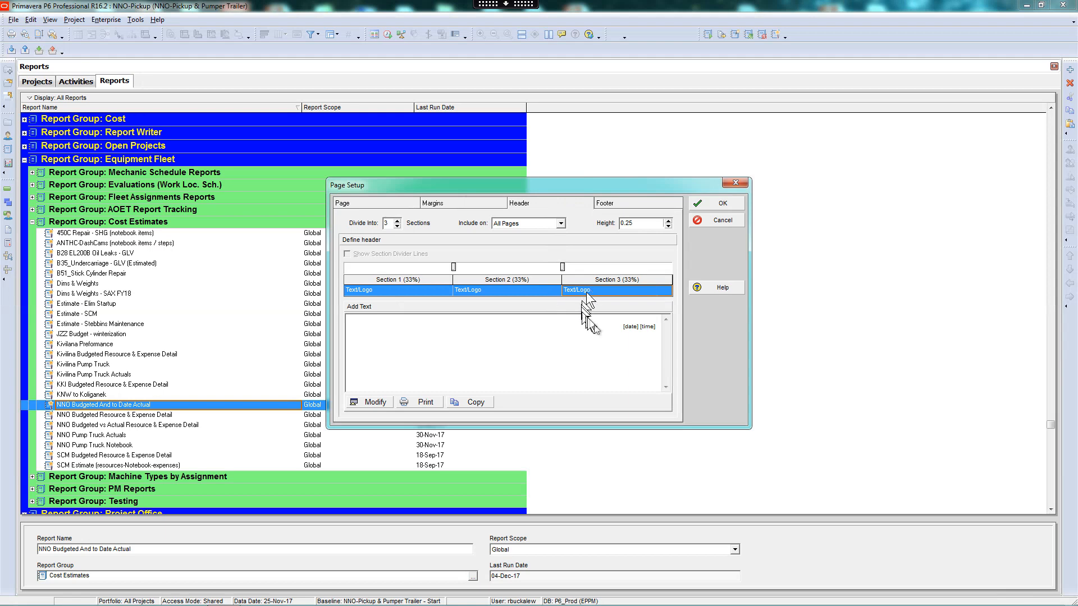
{"action": "left_click", "coordinate": [610, 327]}
{"action": "left_click", "coordinate": [373, 402]}
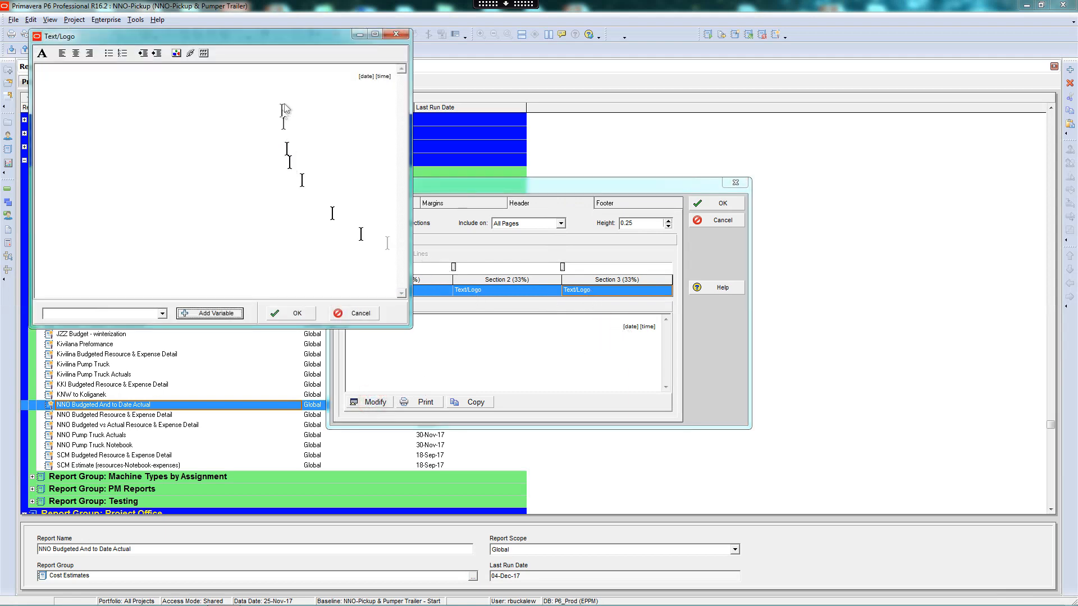
{"action": "left_click", "coordinate": [360, 81]}
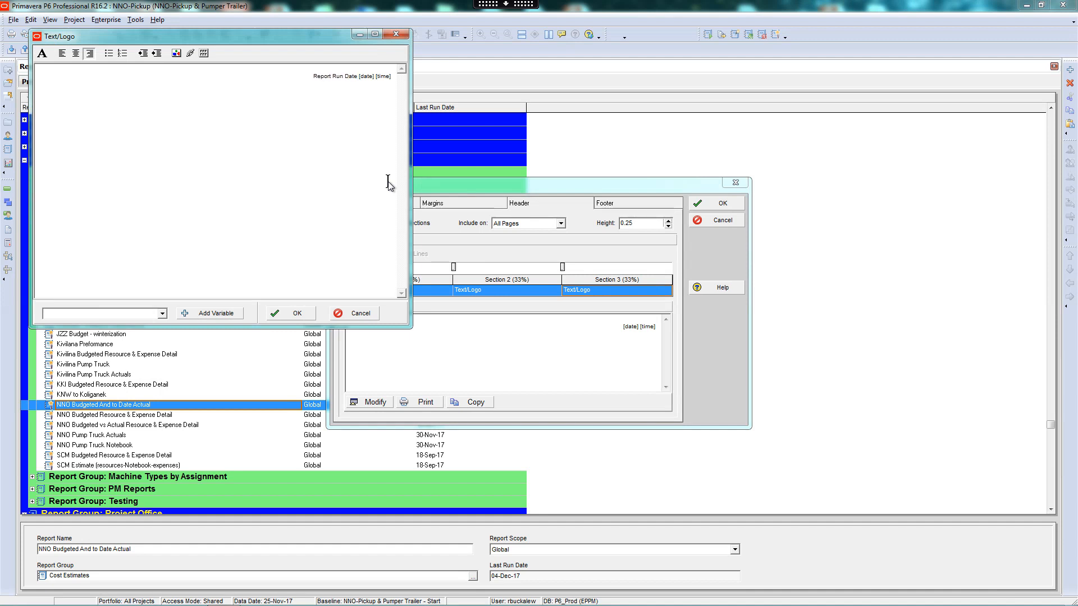
{"action": "type", "text": "nd Time"}
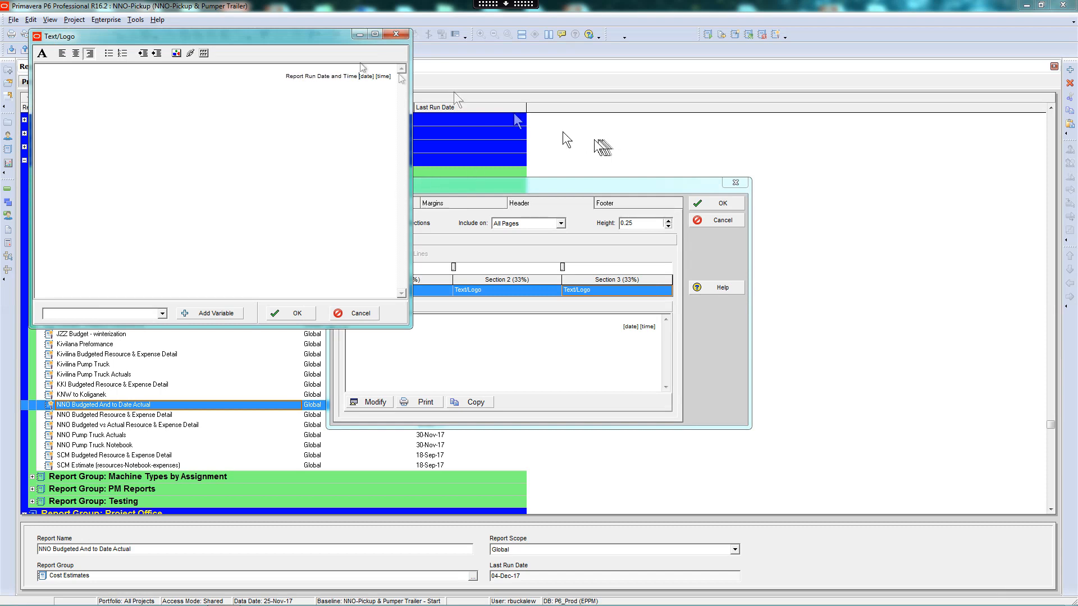
{"action": "left_click", "coordinate": [289, 313]}
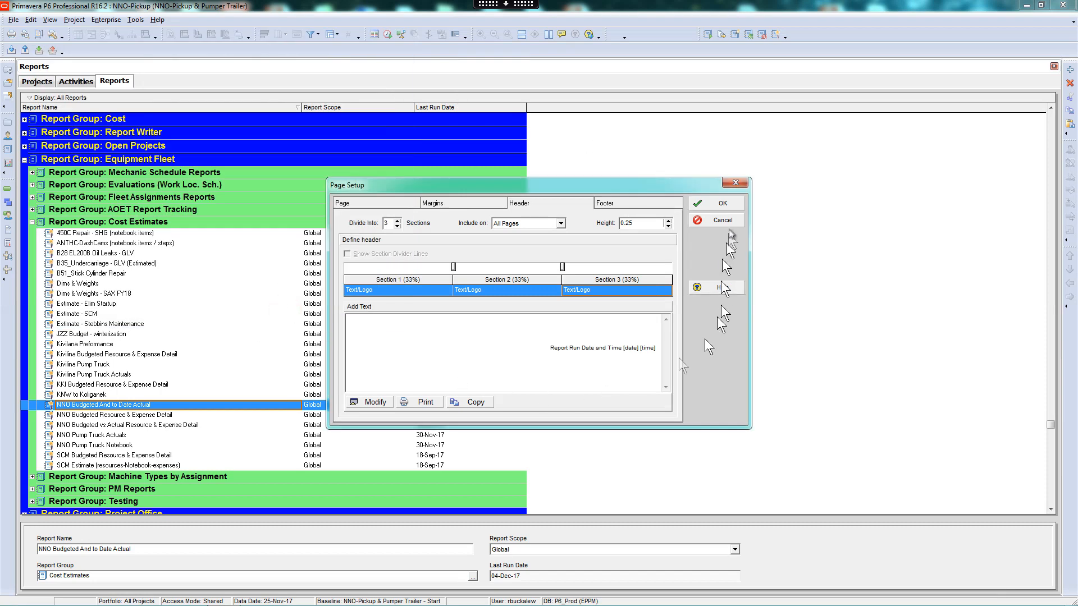
{"action": "left_click", "coordinate": [713, 203]}
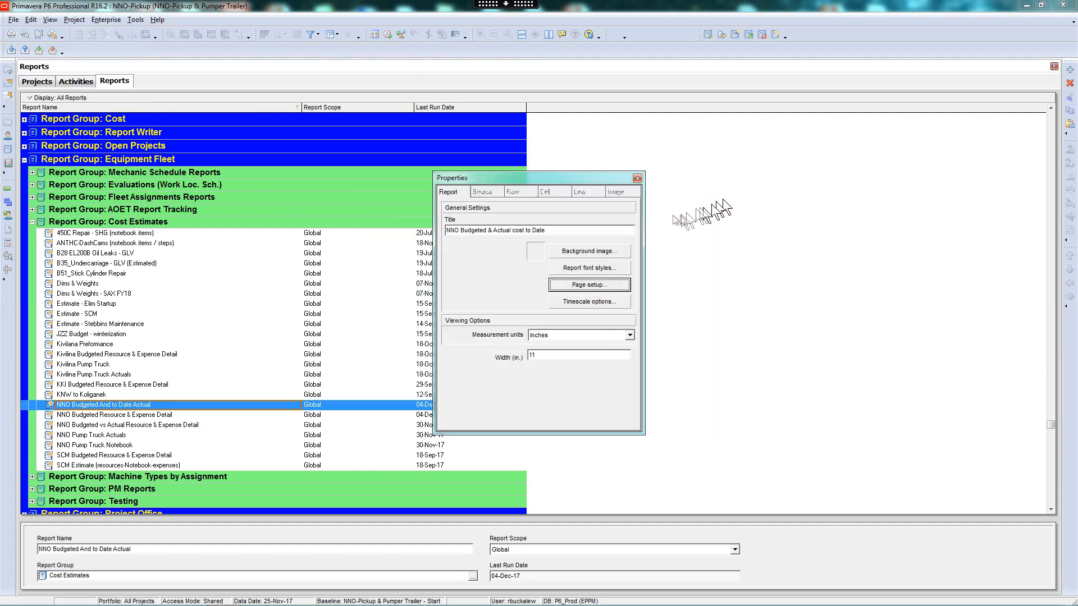
- Preview the report and check the run date header label, the data date footer and the totals on the last page
{"action": "left_click", "coordinate": [637, 179]}
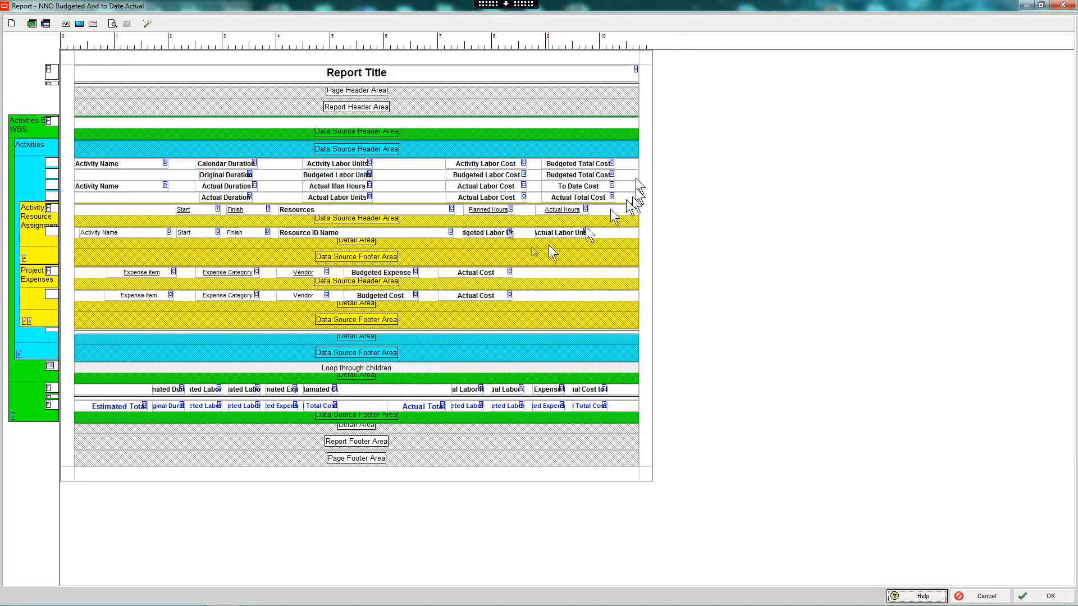
{"action": "left_click", "coordinate": [109, 24]}
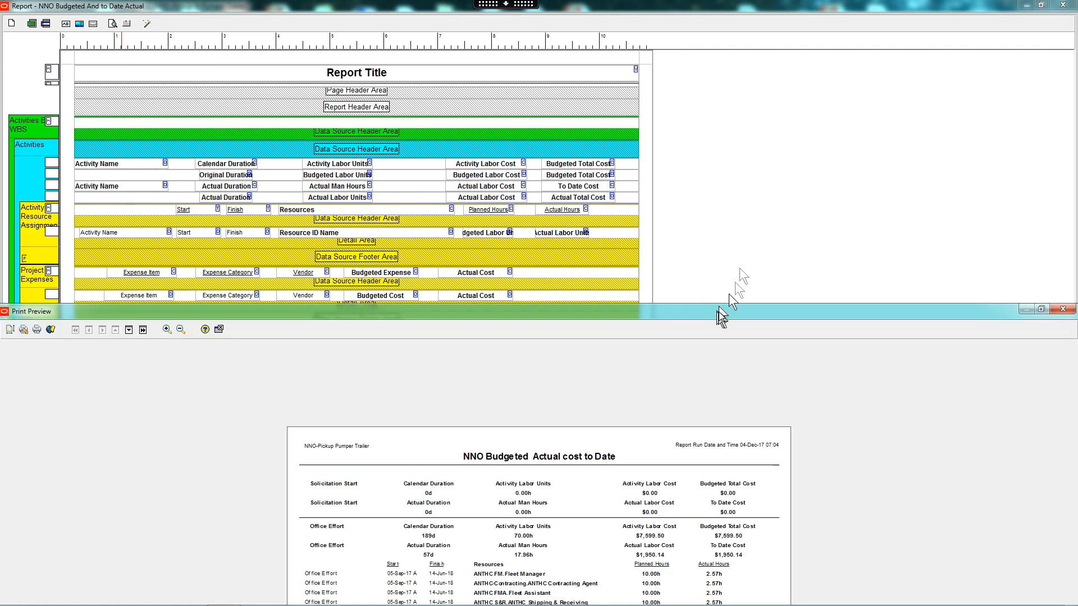
{"action": "left_click_drag", "start_coordinate": [718, 312], "coordinate": [720, 250]}
{"action": "left_click", "coordinate": [720, 250]}
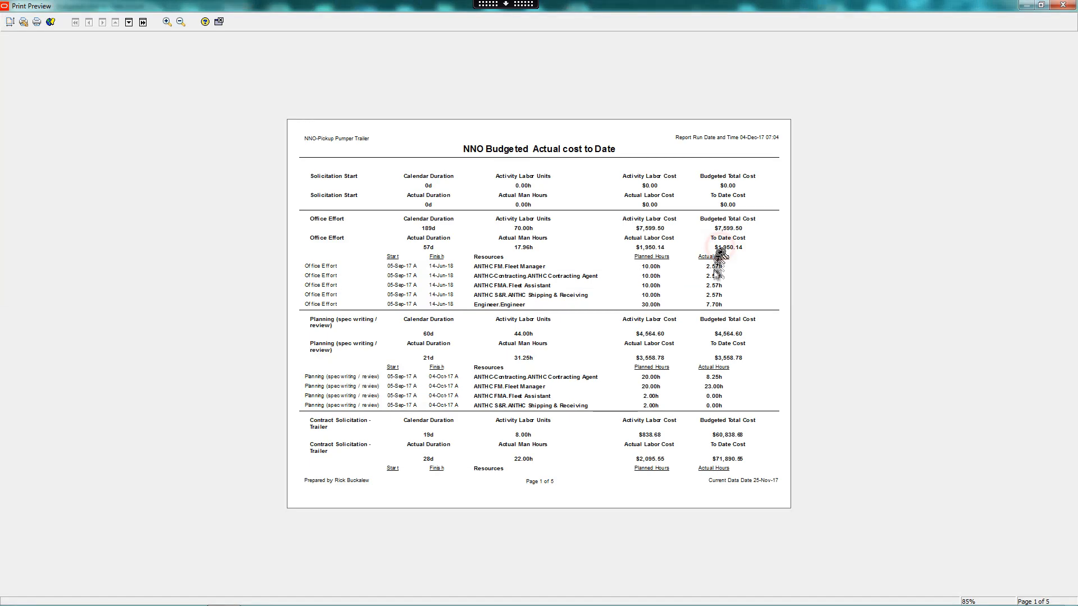
{"action": "left_click", "coordinate": [709, 147]}
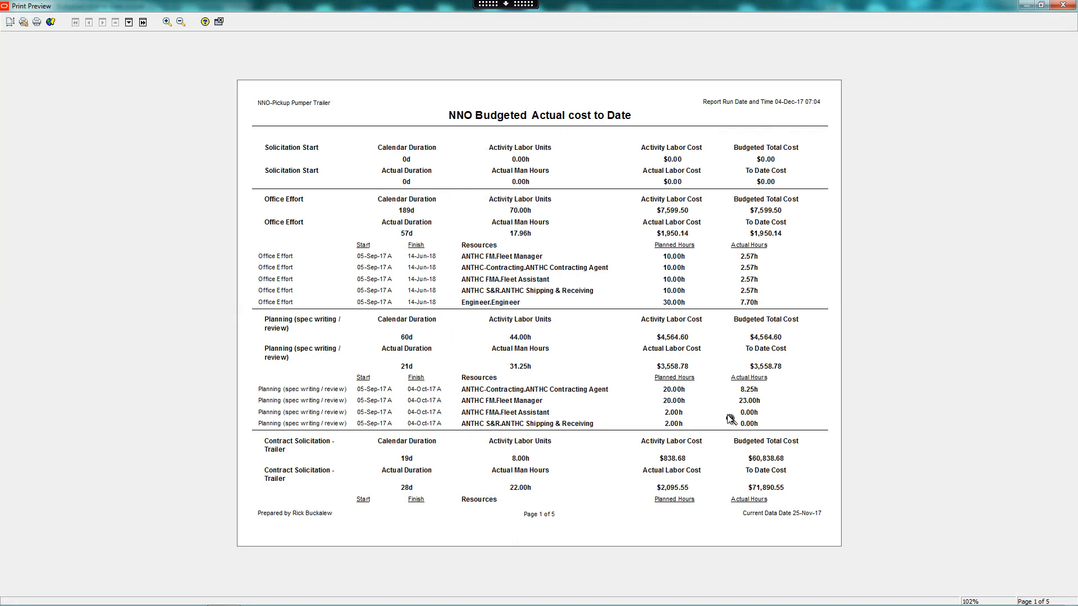
{"action": "scroll", "coordinate": [735, 418], "scroll_direction": "down", "scroll_amount": 3}
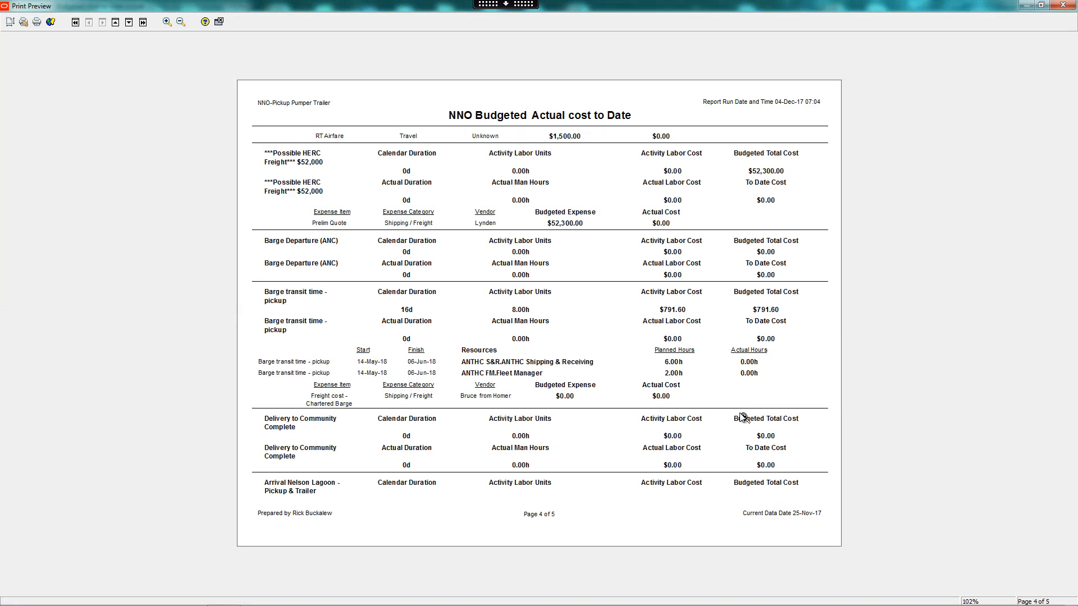
{"action": "scroll", "coordinate": [744, 416], "scroll_direction": "up", "scroll_amount": 1}
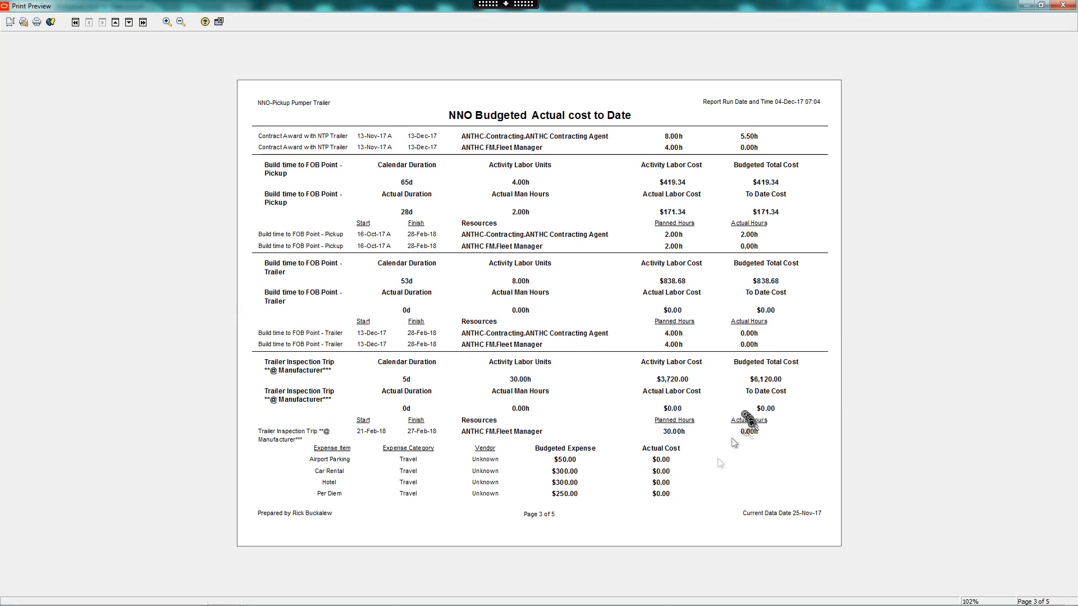
{"action": "scroll", "coordinate": [542, 493], "scroll_direction": "down", "scroll_amount": 1}
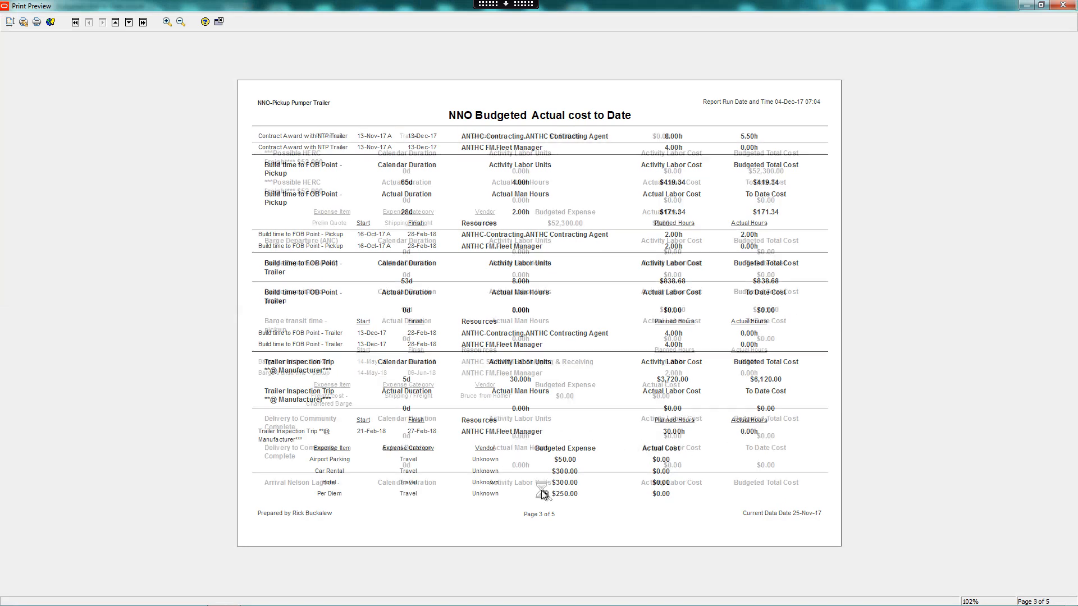
{"action": "scroll", "coordinate": [550, 493], "scroll_direction": "down", "scroll_amount": 1}
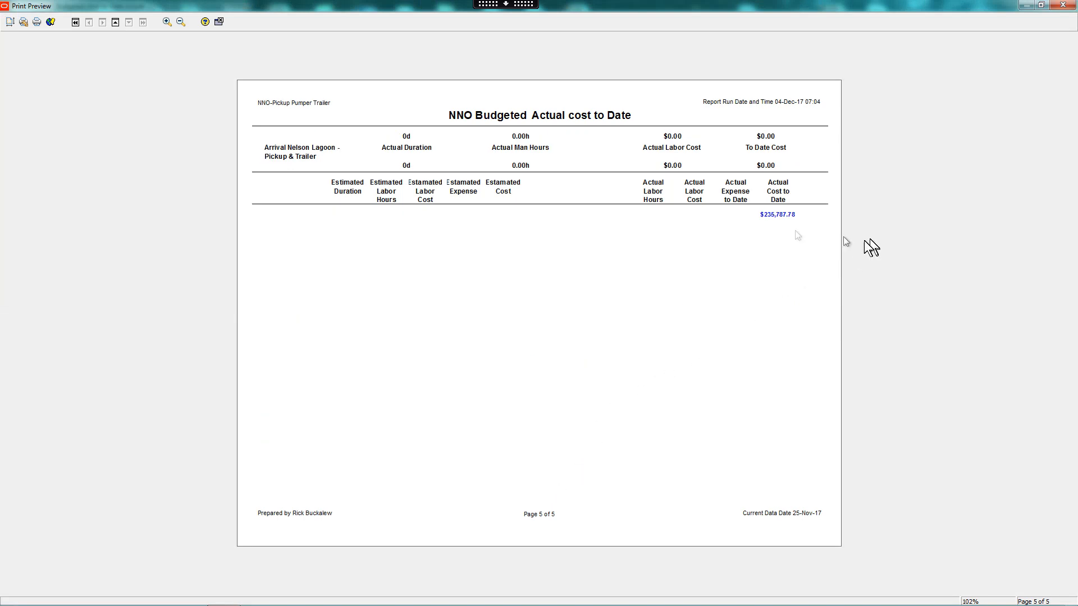
{"action": "left_click", "coordinate": [533, 180]}
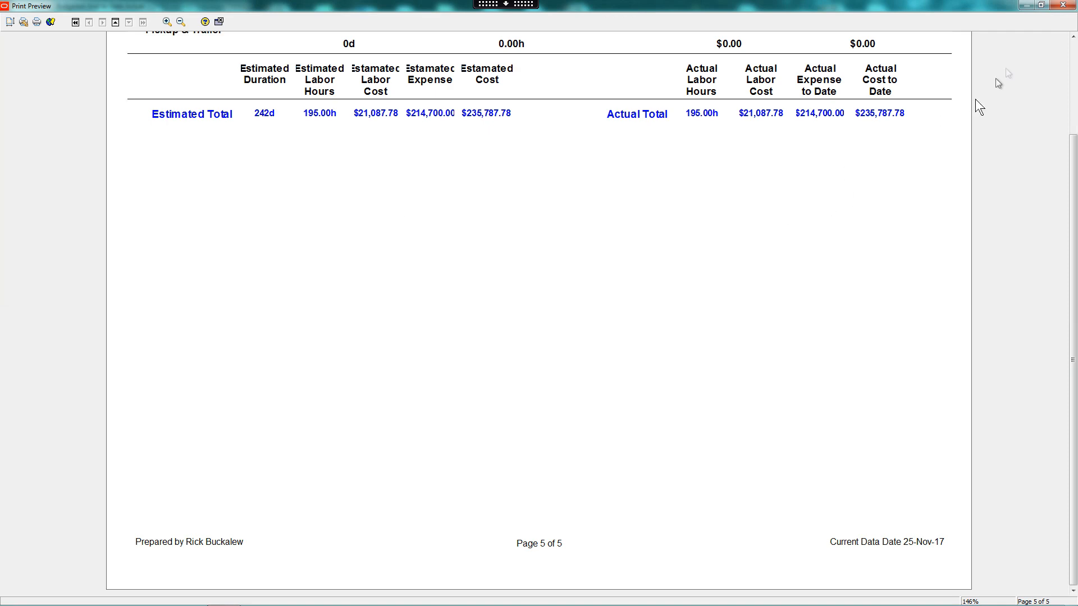
{"action": "left_click", "coordinate": [1055, 6]}
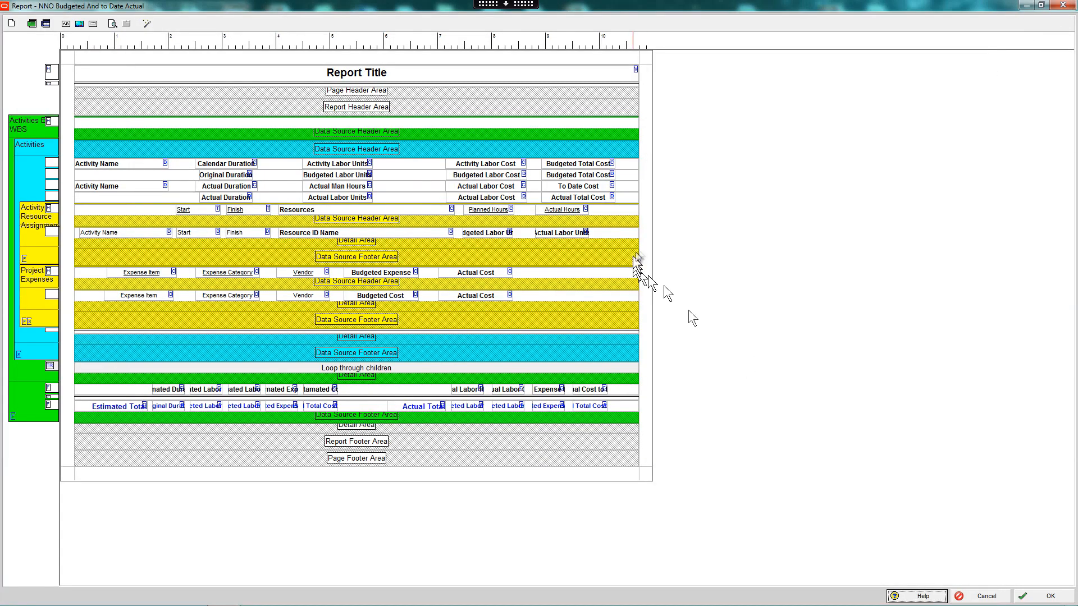
- Save the report design and run the NNO Budgeted And to Date Actual report to print preview
{"action": "left_click", "coordinate": [1050, 596]}
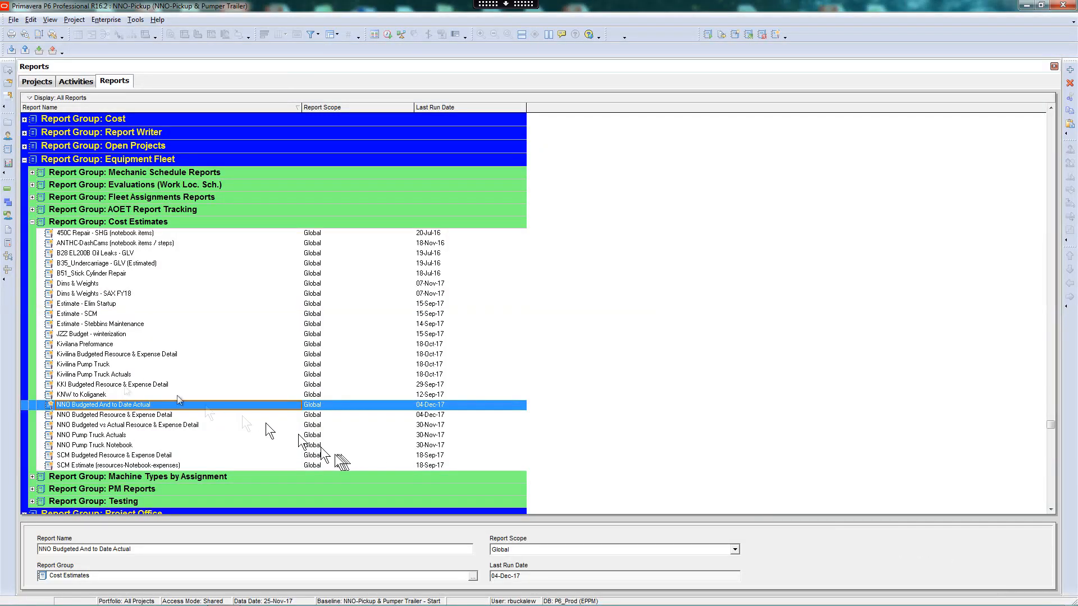
{"action": "right_click", "coordinate": [104, 405]}
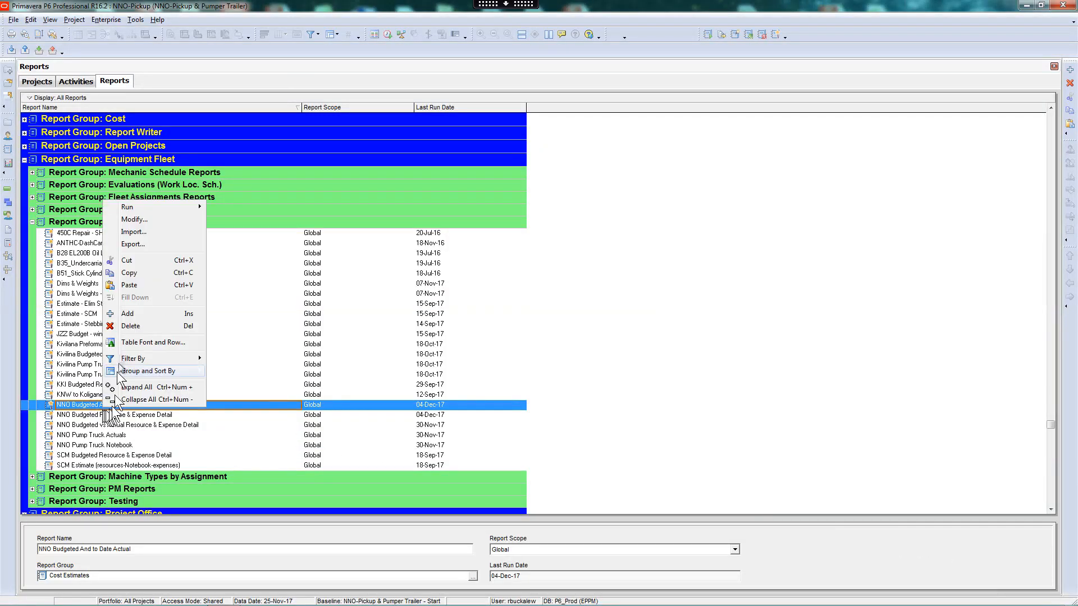
{"action": "mouse_move", "coordinate": [136, 206]}
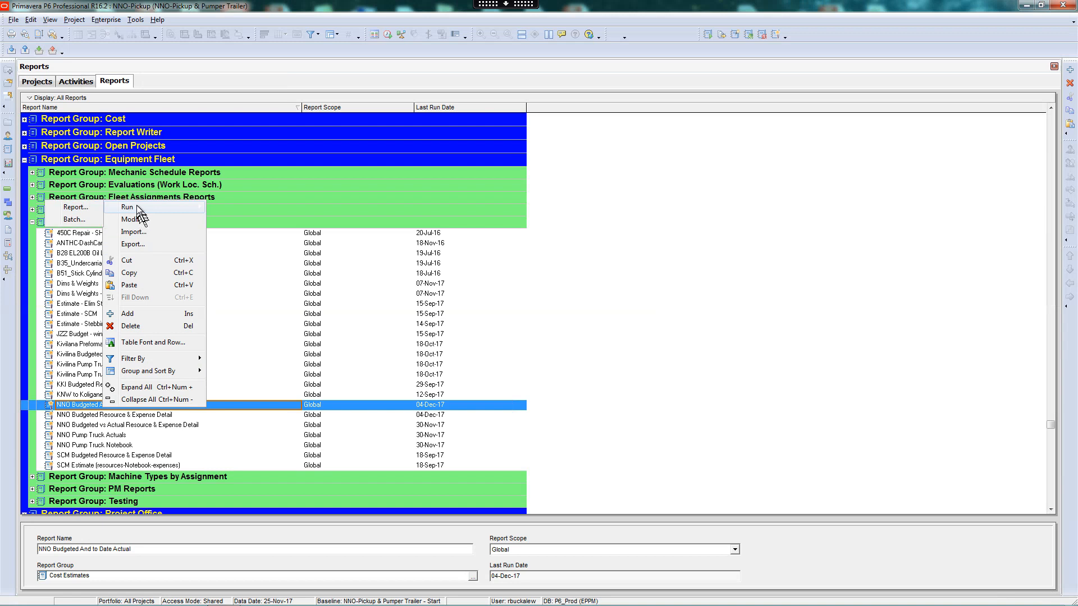
{"action": "left_click", "coordinate": [84, 207]}
{"action": "left_click", "coordinate": [628, 177]}
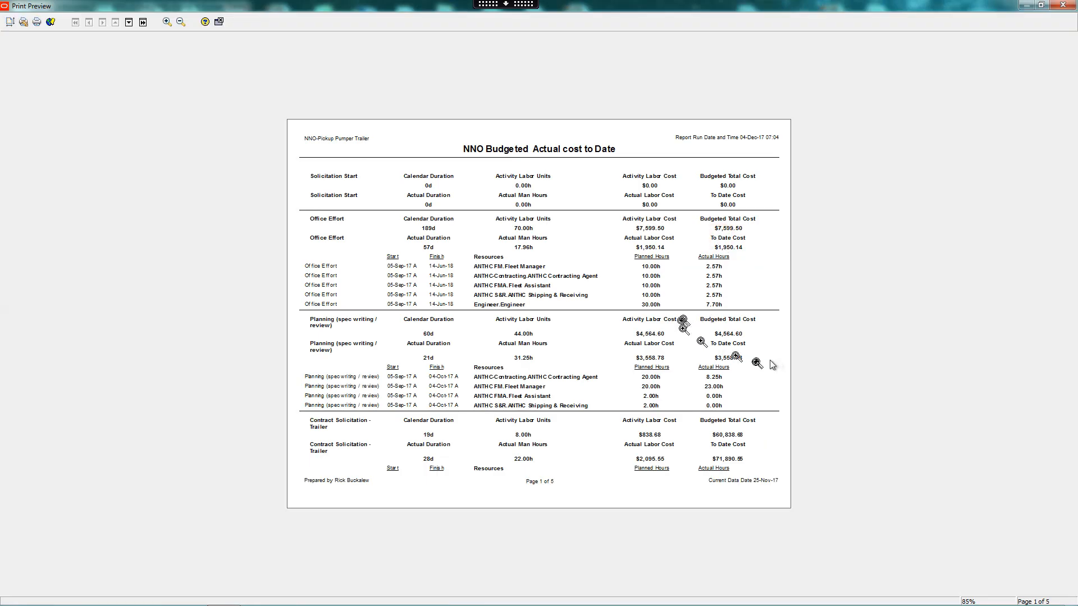
- Review the pages of the run report, examine the estimated and actual totals up close, and close the print preview
{"action": "scroll", "coordinate": [565, 443], "scroll_direction": "down", "scroll_amount": 1}
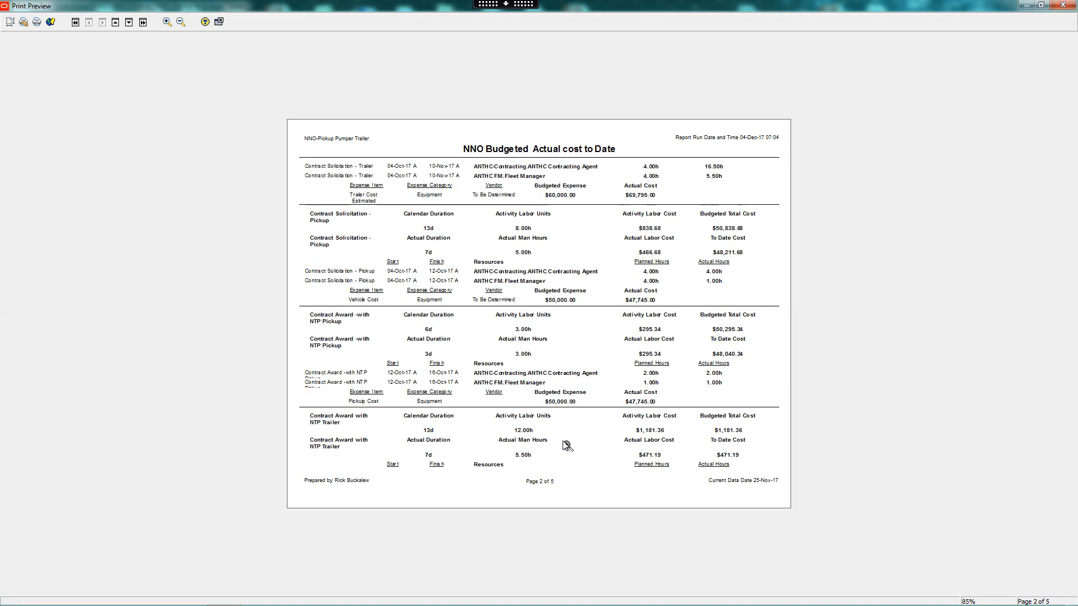
{"action": "scroll", "coordinate": [566, 445], "scroll_direction": "down", "scroll_amount": 2}
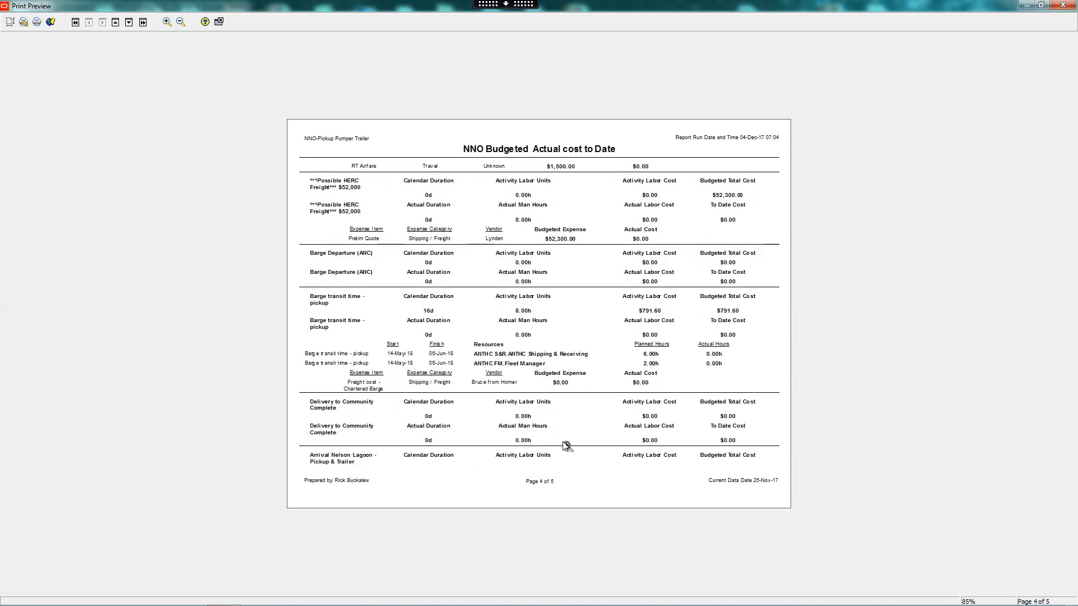
{"action": "scroll", "coordinate": [565, 445], "scroll_direction": "down", "scroll_amount": 1}
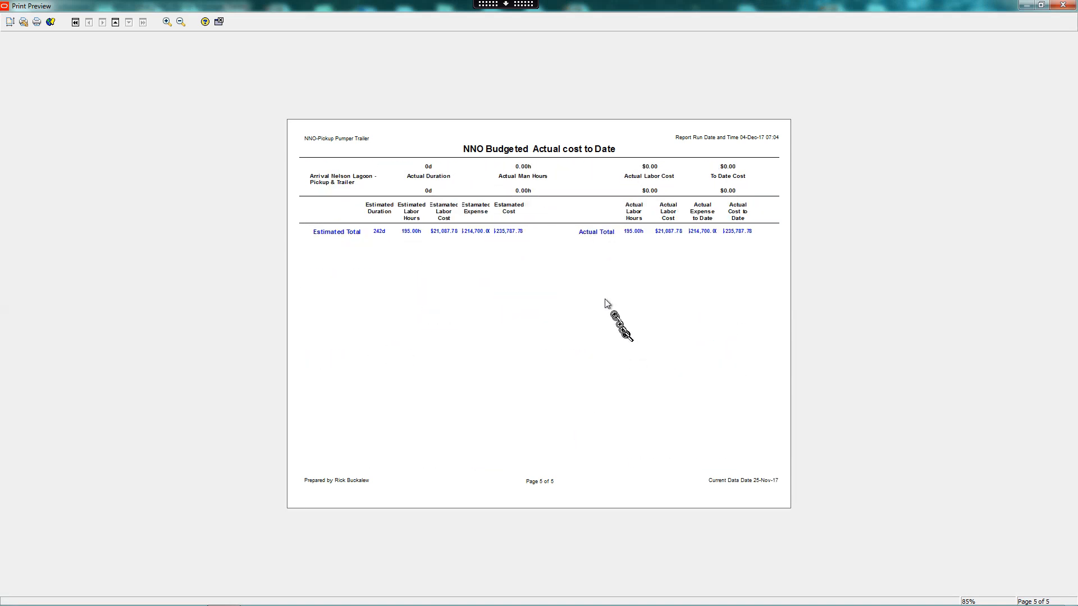
{"action": "left_click", "coordinate": [543, 235]}
{"action": "left_click", "coordinate": [530, 207]}
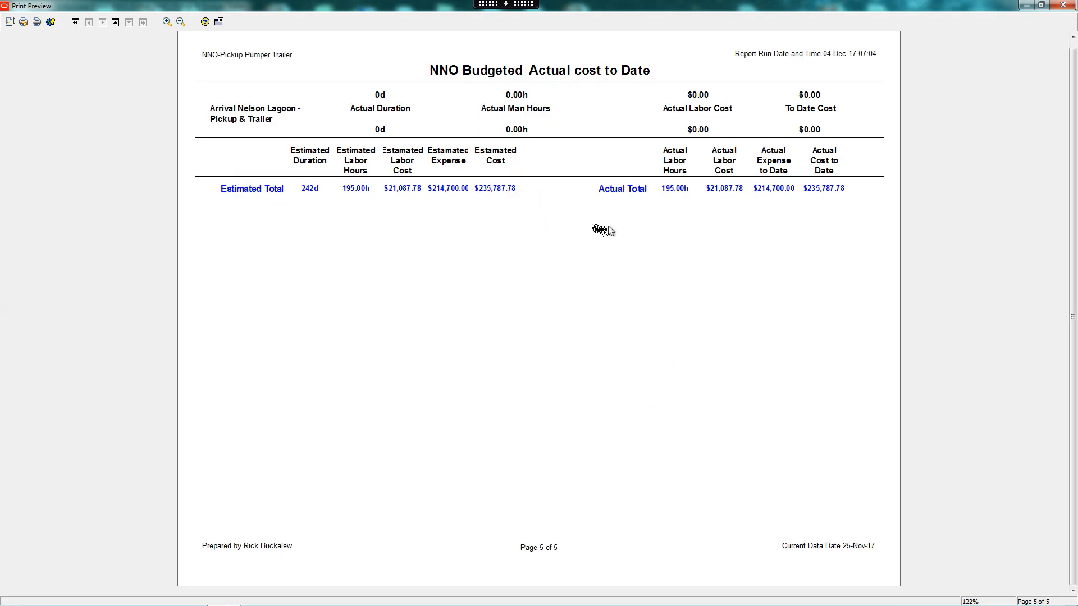
{"action": "scroll", "coordinate": [713, 180], "scroll_direction": "up", "scroll_amount": 2}
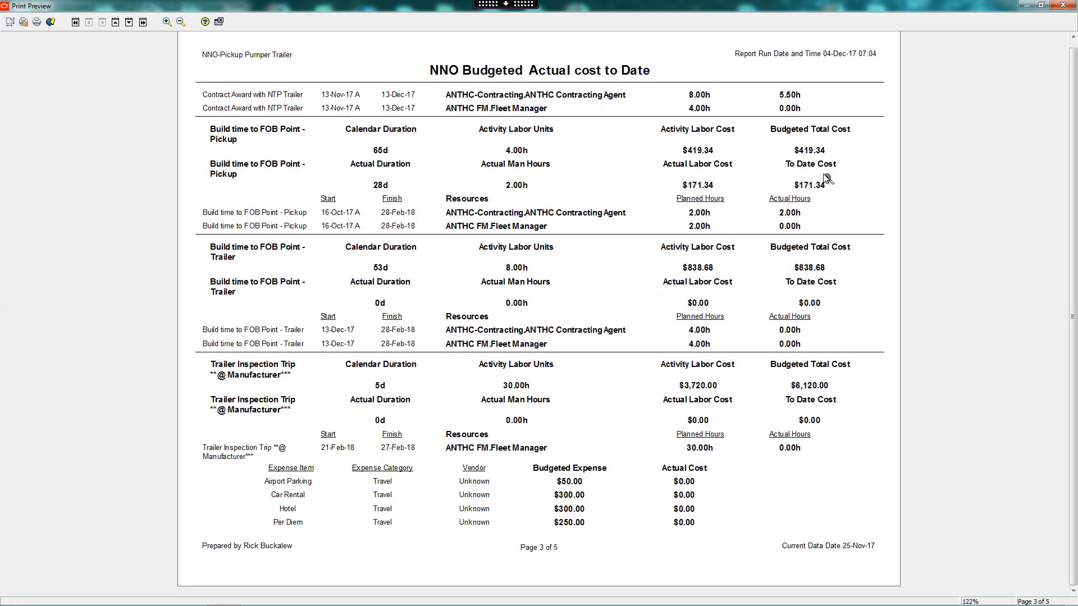
{"action": "left_click", "coordinate": [1063, 5]}
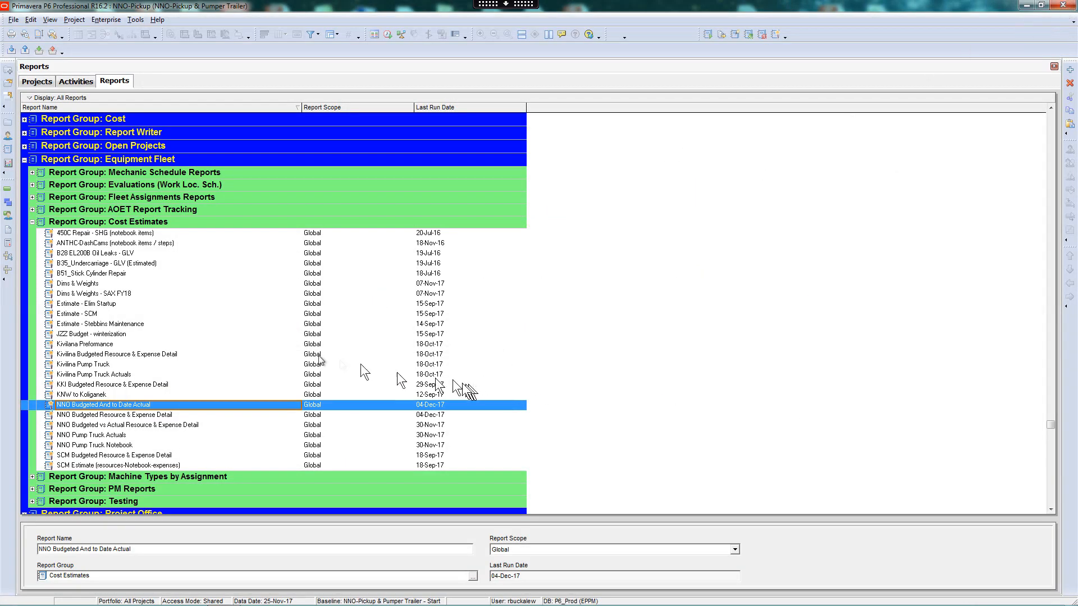